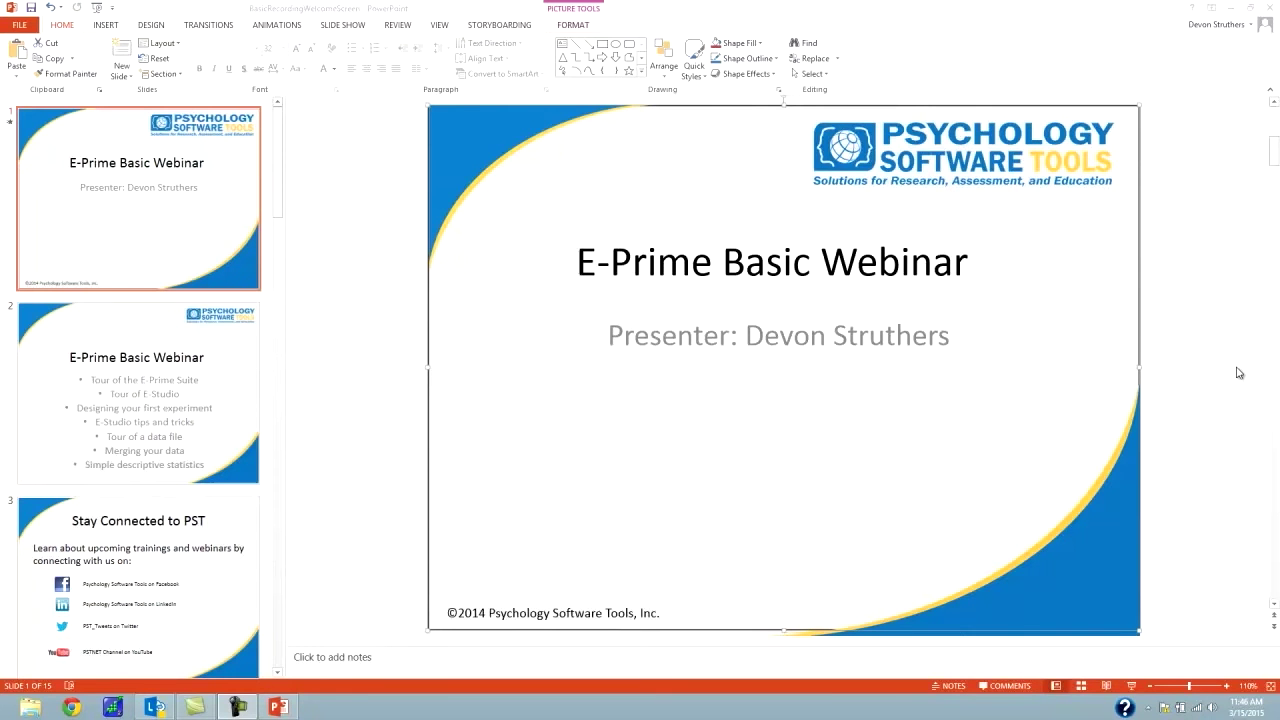
Step: View the webinar deck's slides 2 to 4, covering the agenda, Stay Connected to PST and Download Webinar Materials
{"action": "left_click", "coordinate": [181, 378]}
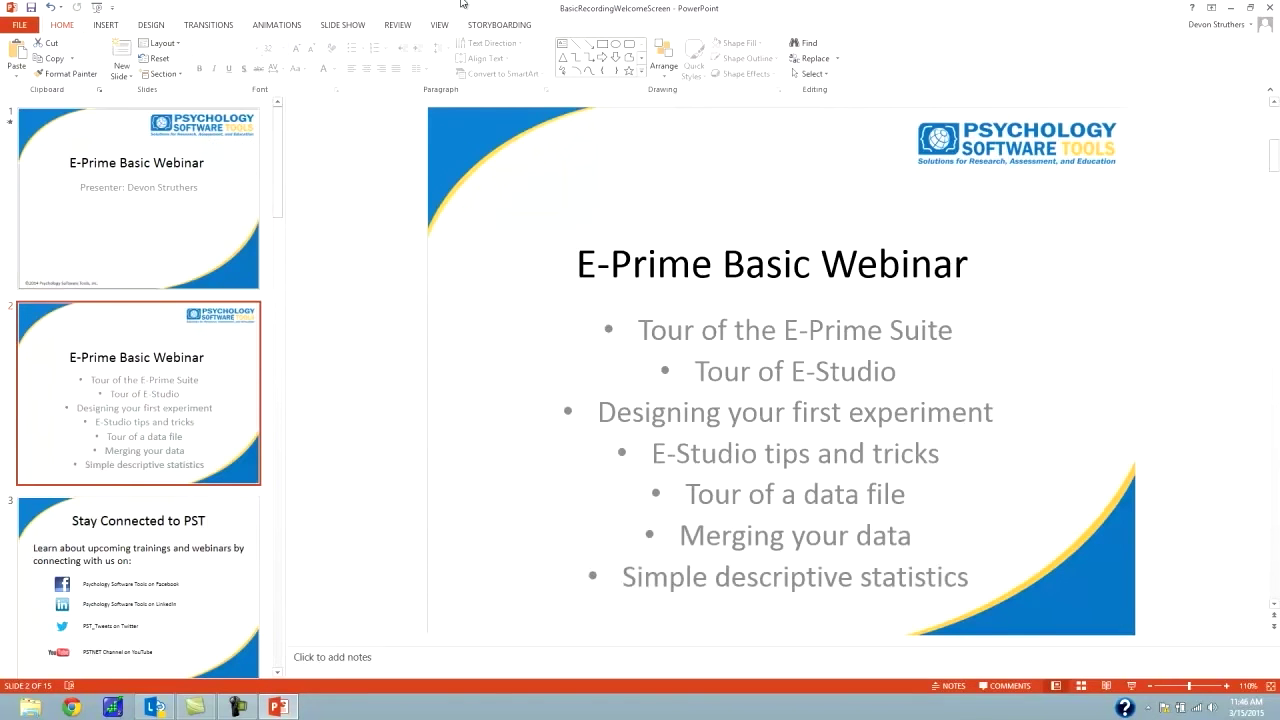
{"action": "left_click", "coordinate": [145, 580]}
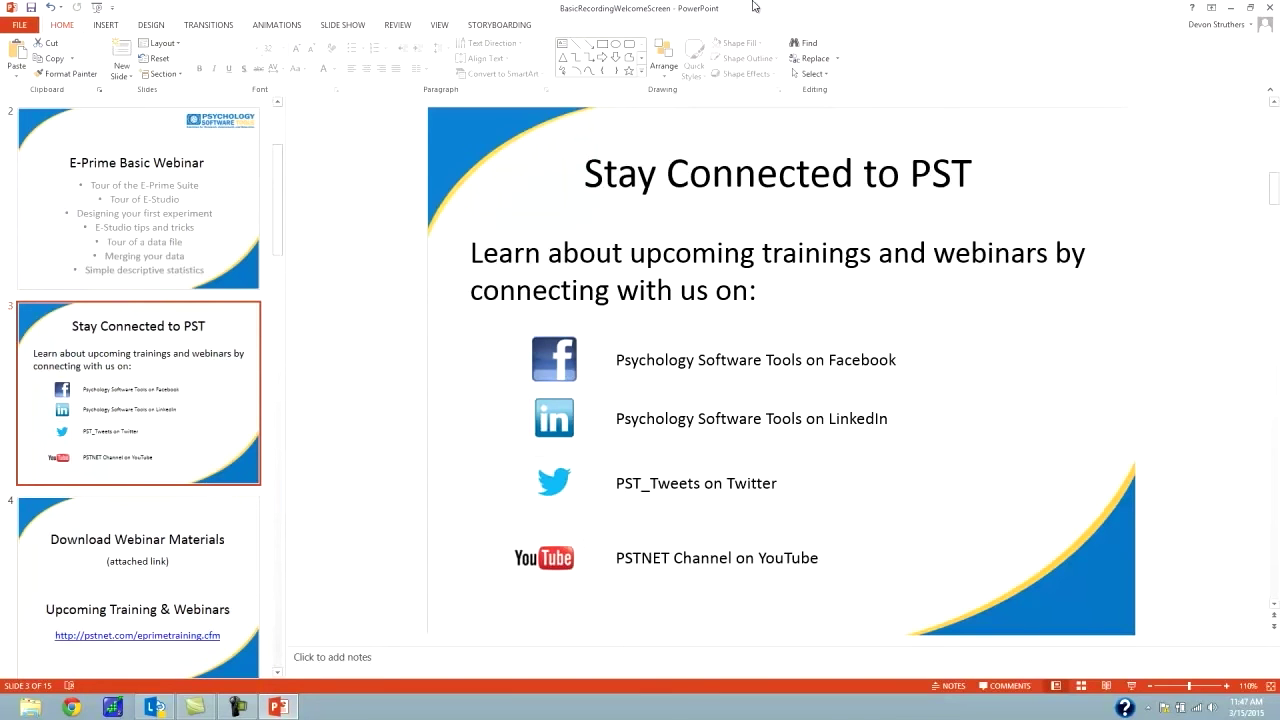
{"action": "left_click", "coordinate": [203, 564]}
{"action": "left_click", "coordinate": [202, 564]}
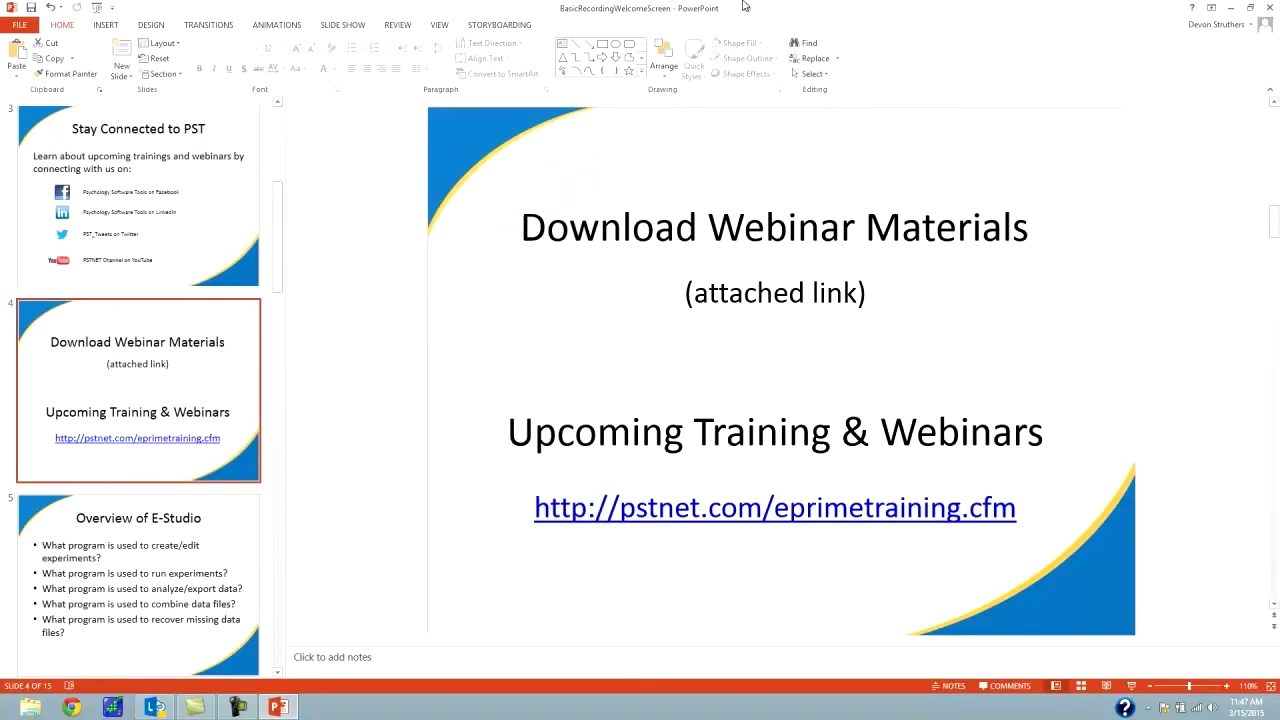
Step: Leave the presentation and look over the E-Prime suite applications on the Windows Start screen, returning to the desktop
{"action": "left_click", "coordinate": [1230, 7]}
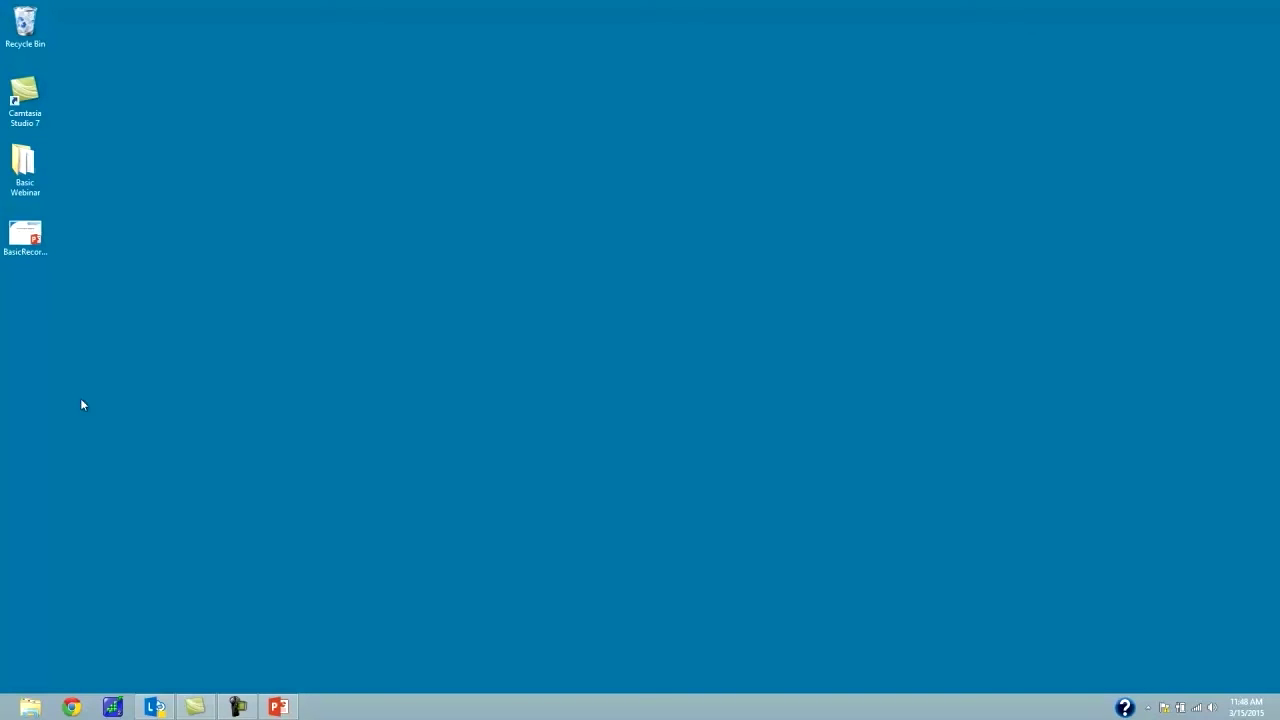
{"action": "left_click", "coordinate": [8, 712]}
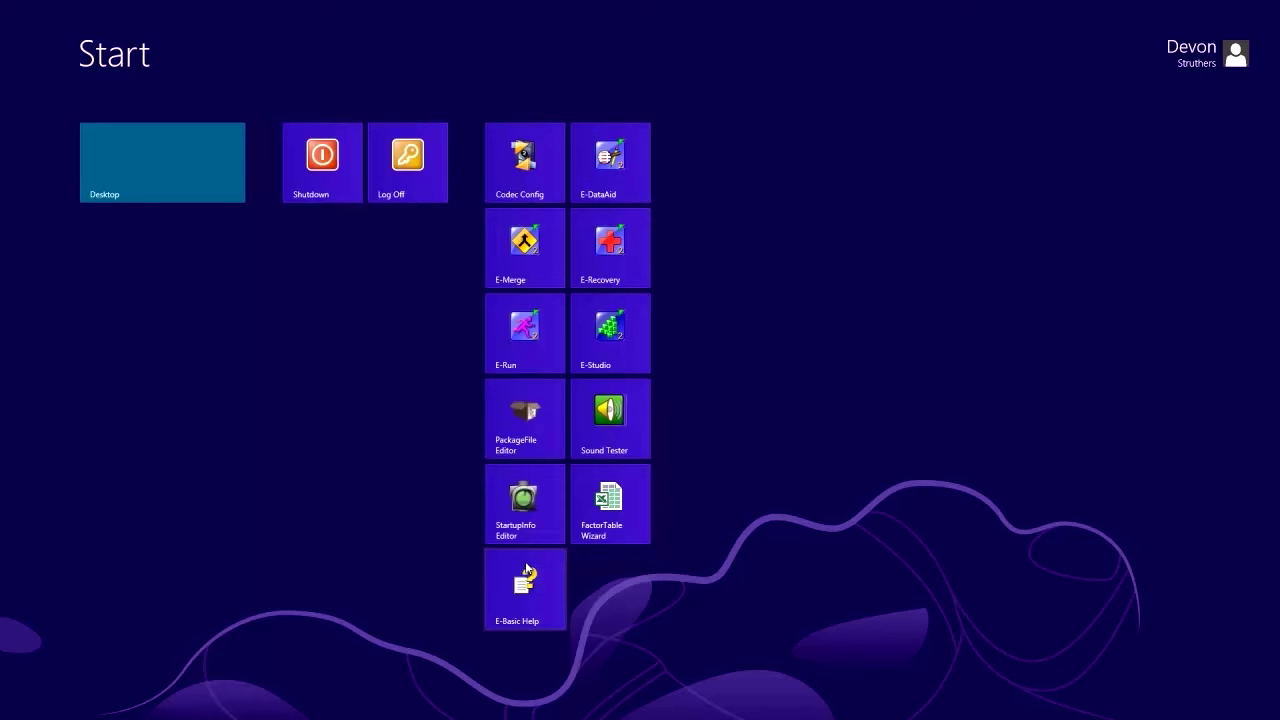
{"action": "left_click", "coordinate": [110, 143]}
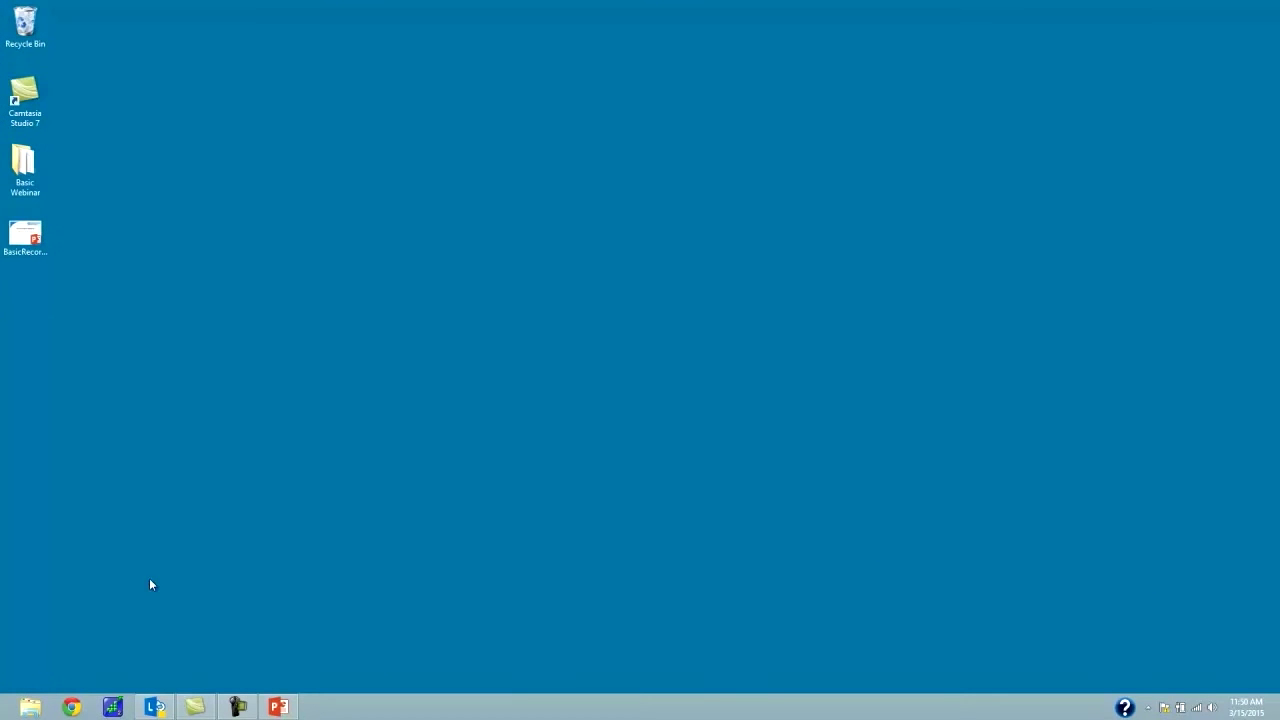
Step: Switch back to the PowerPoint deck and read the Overview of E-Studio questions on slide 5, then minimize the deck
{"action": "left_click", "coordinate": [278, 707]}
{"action": "left_click", "coordinate": [108, 560]}
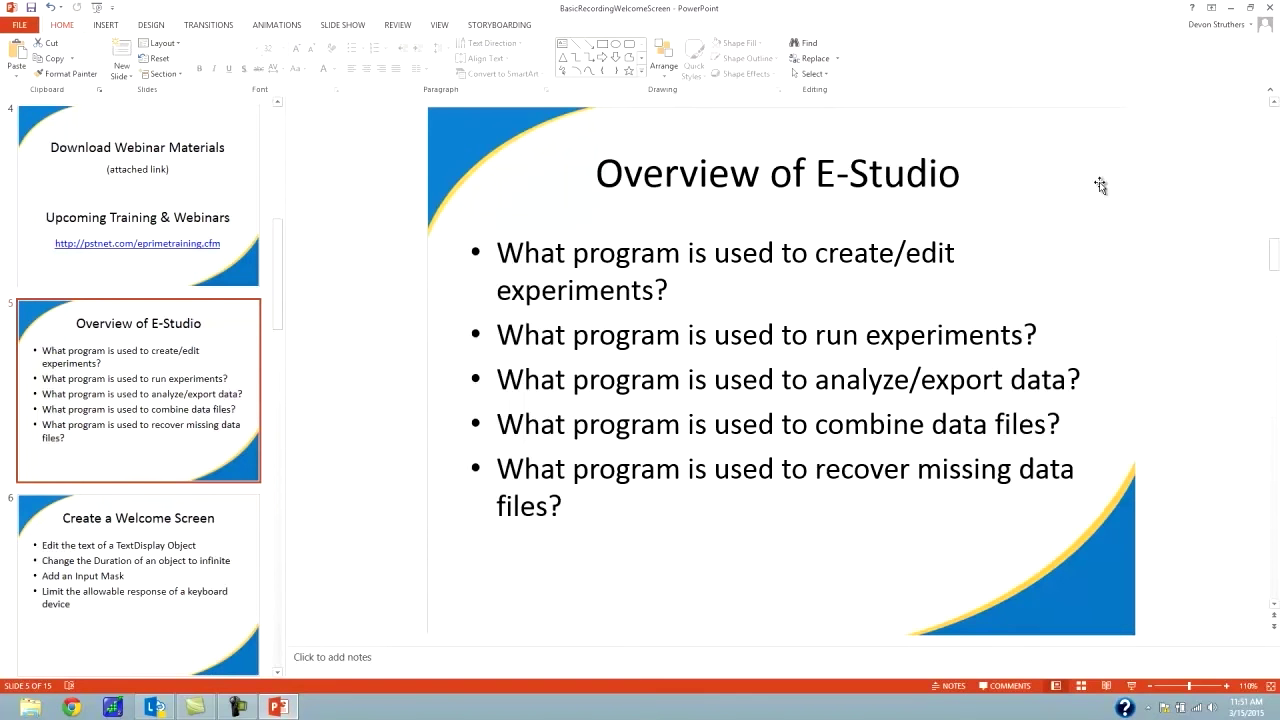
{"action": "left_click", "coordinate": [1233, 8]}
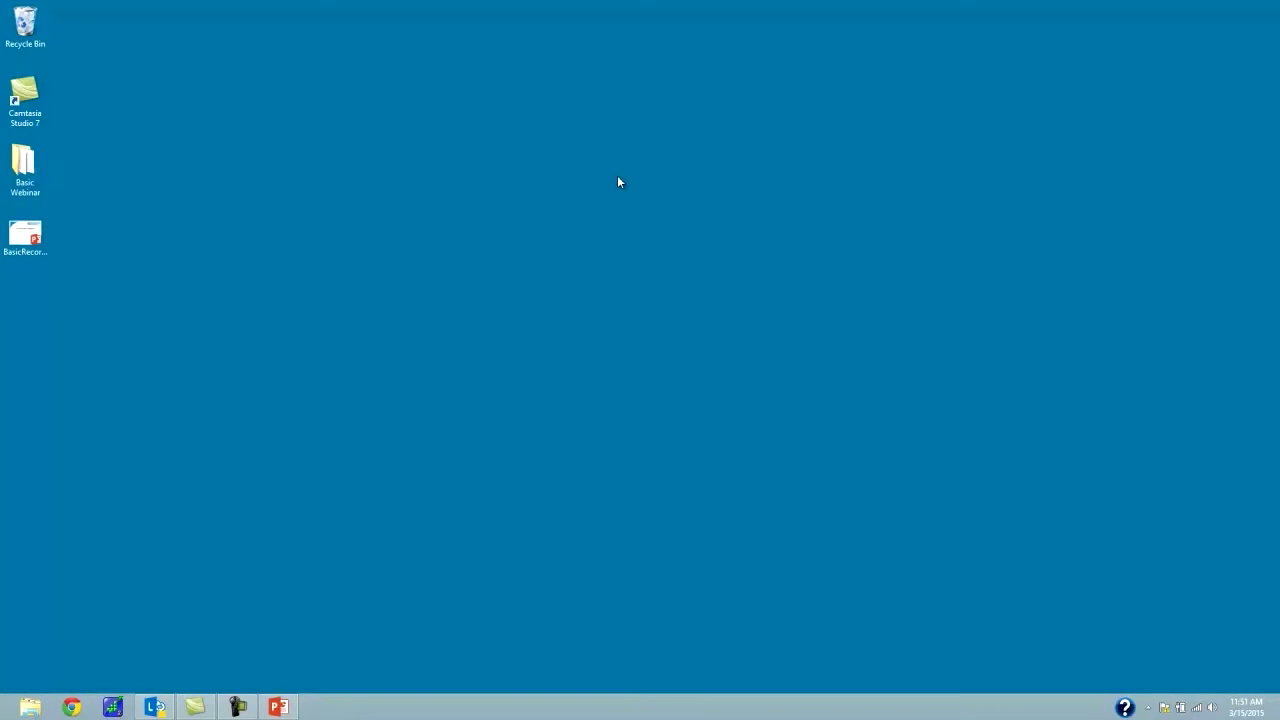
Step: Launch E-Studio and compare the Basic and Blank templates in their Professional and Standard versions for the new experiment
{"action": "left_click", "coordinate": [113, 707]}
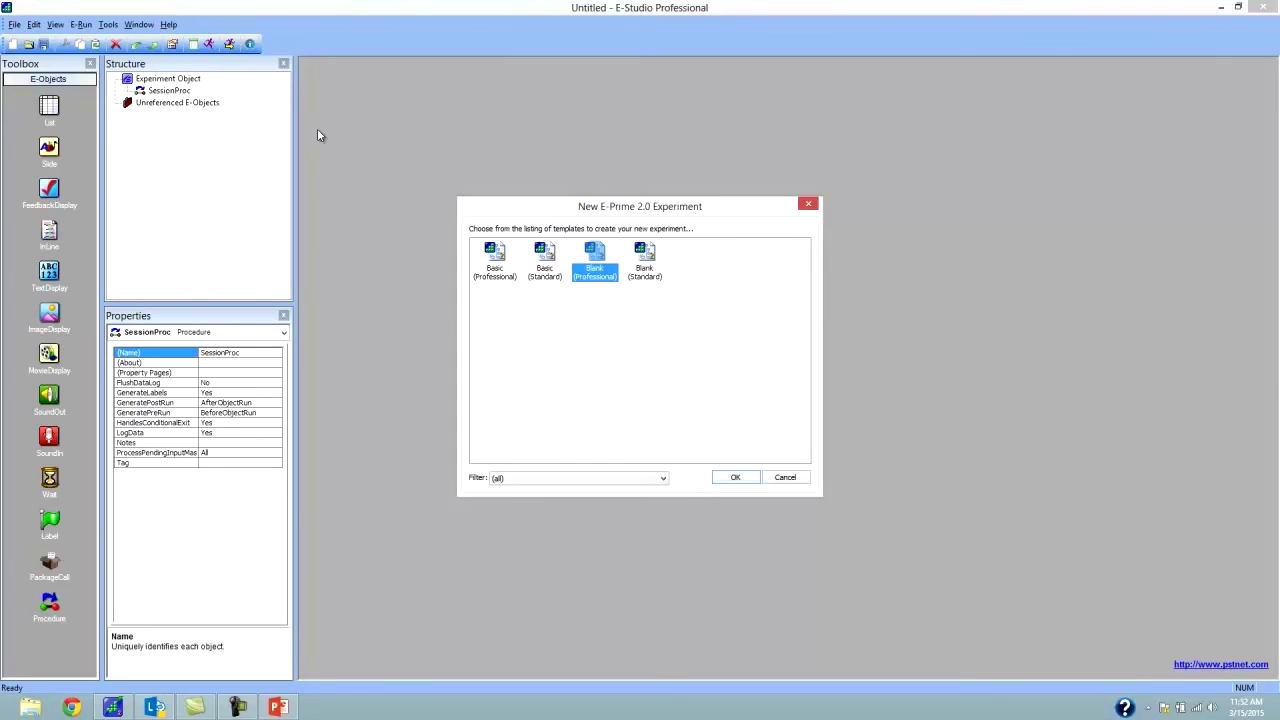
{"action": "key", "text": "Right"}
{"action": "key", "text": "Left"}
{"action": "key", "text": "Left"}
{"action": "key", "text": "Left"}
{"action": "key", "text": "Right"}
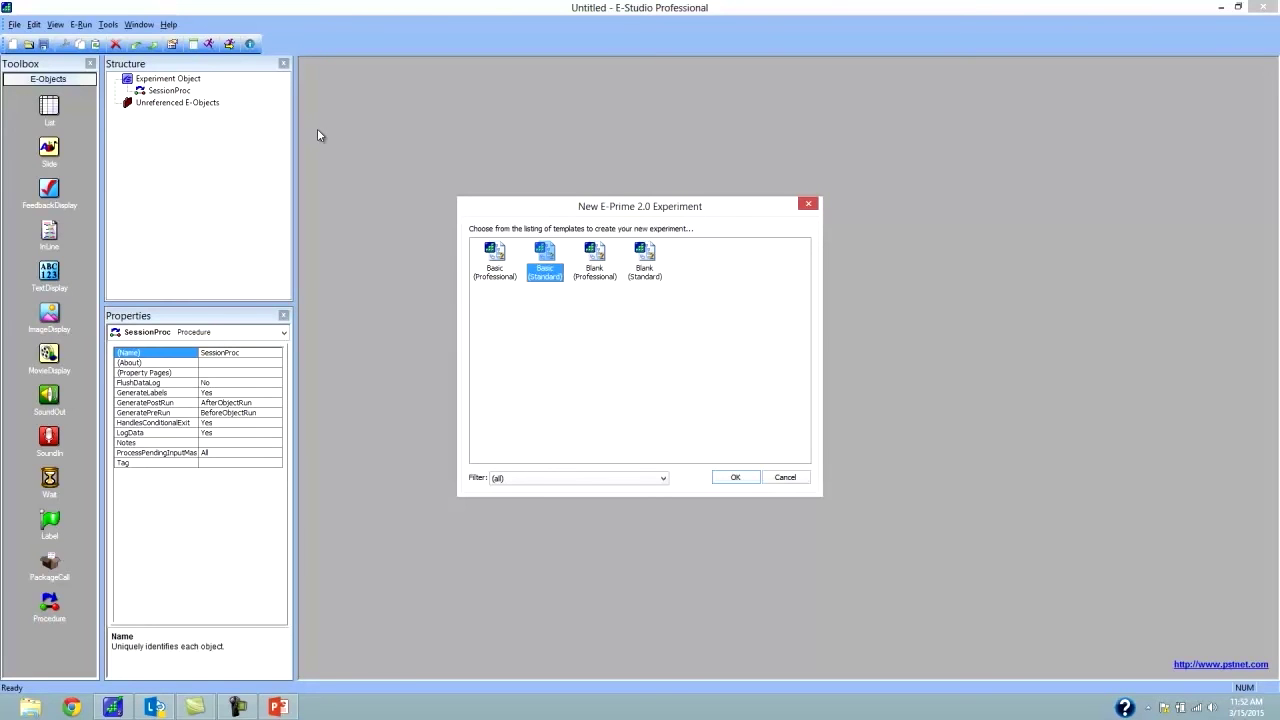
{"action": "key", "text": "Right"}
{"action": "key", "text": "Right"}
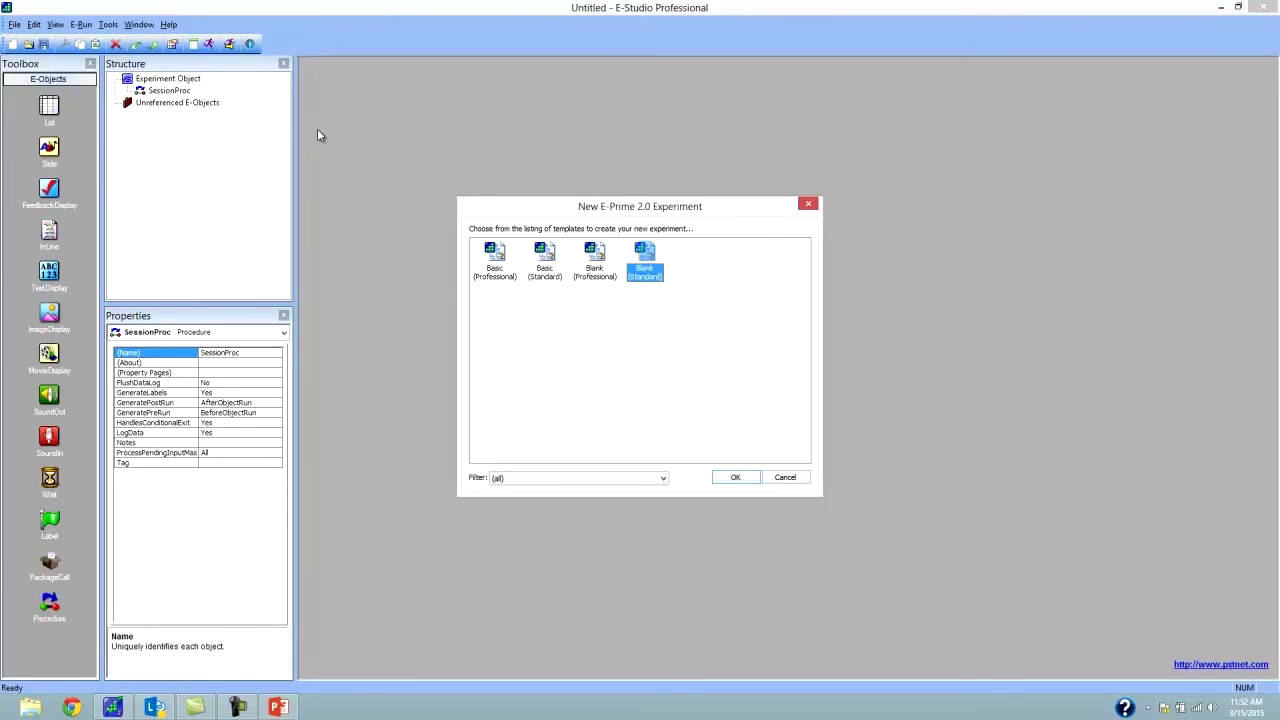
{"action": "key", "text": "Left"}
{"action": "key", "text": "Left"}
{"action": "key", "text": "Left"}
{"action": "key", "text": "Right"}
{"action": "key", "text": "Left"}
{"action": "key", "text": "Right"}
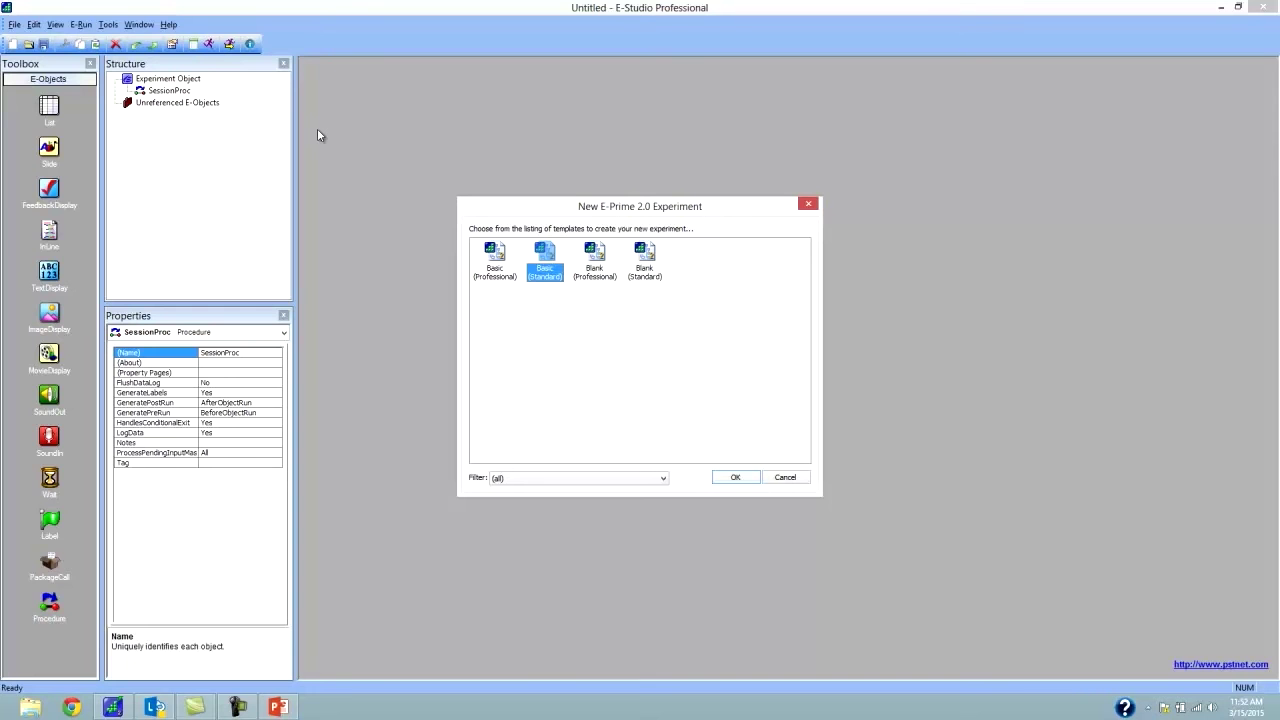
{"action": "key", "text": "Left"}
{"action": "key", "text": "Right"}
{"action": "key", "text": "Right"}
{"action": "key", "text": "Right"}
{"action": "key", "text": "Left"}
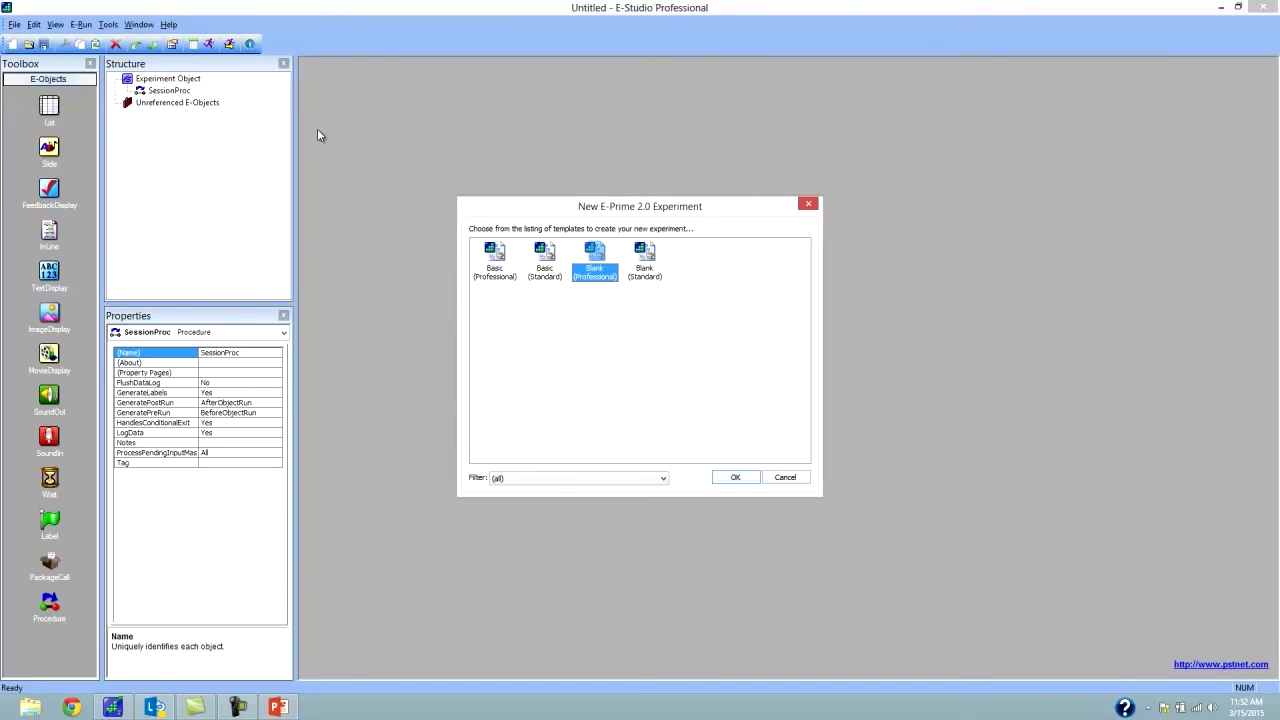
{"action": "key", "text": "Right"}
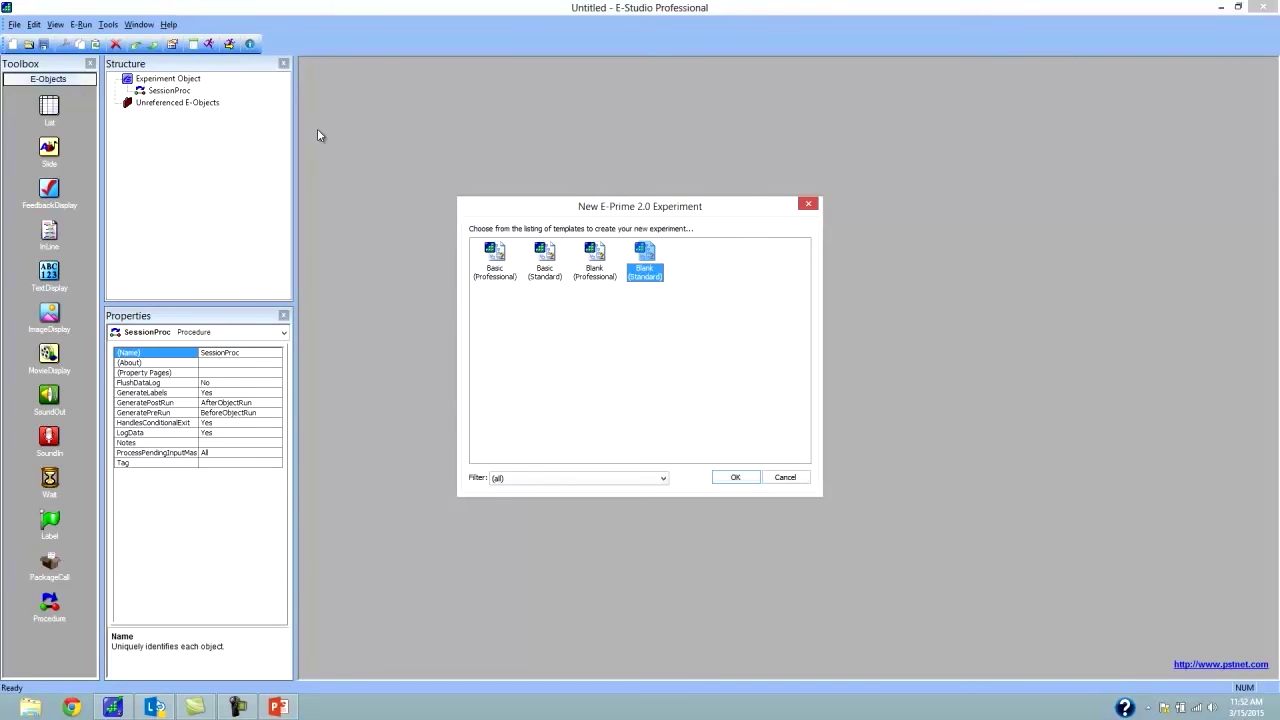
Step: Create the new experiment from the Blank (Professional) template and show the properties of SessionProc
{"action": "key", "text": "Left"}
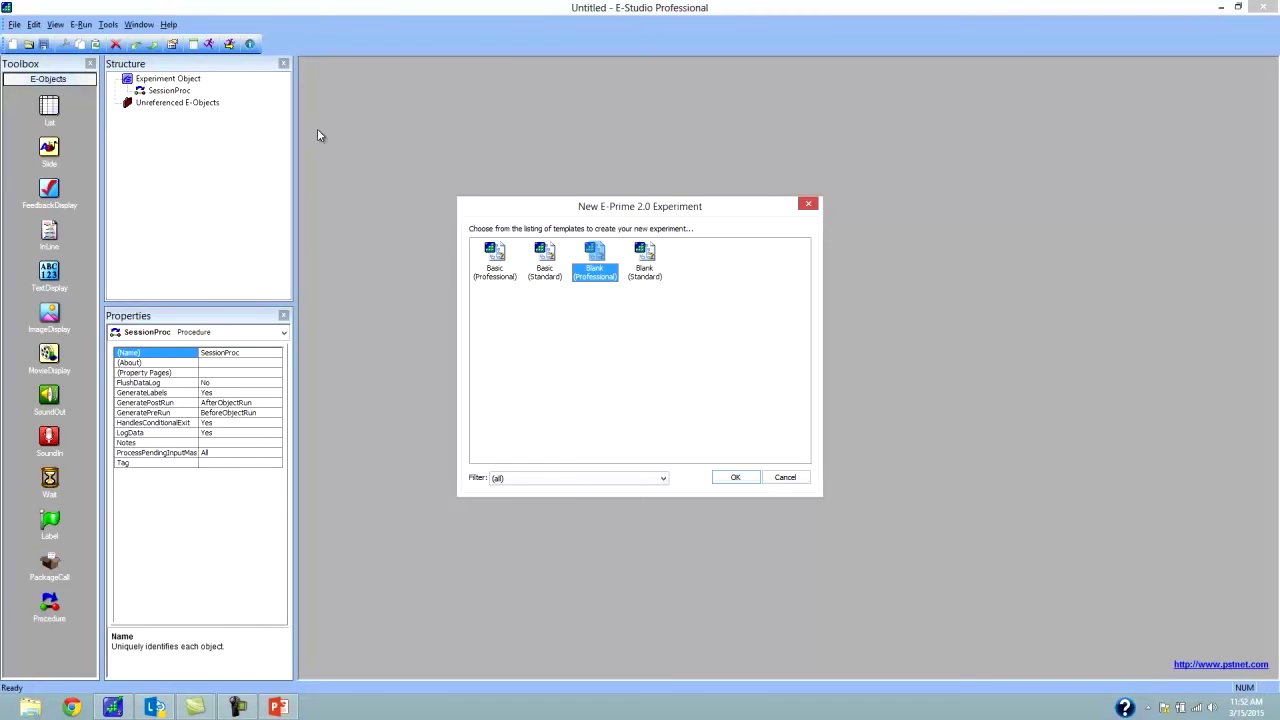
{"action": "key", "text": "Return"}
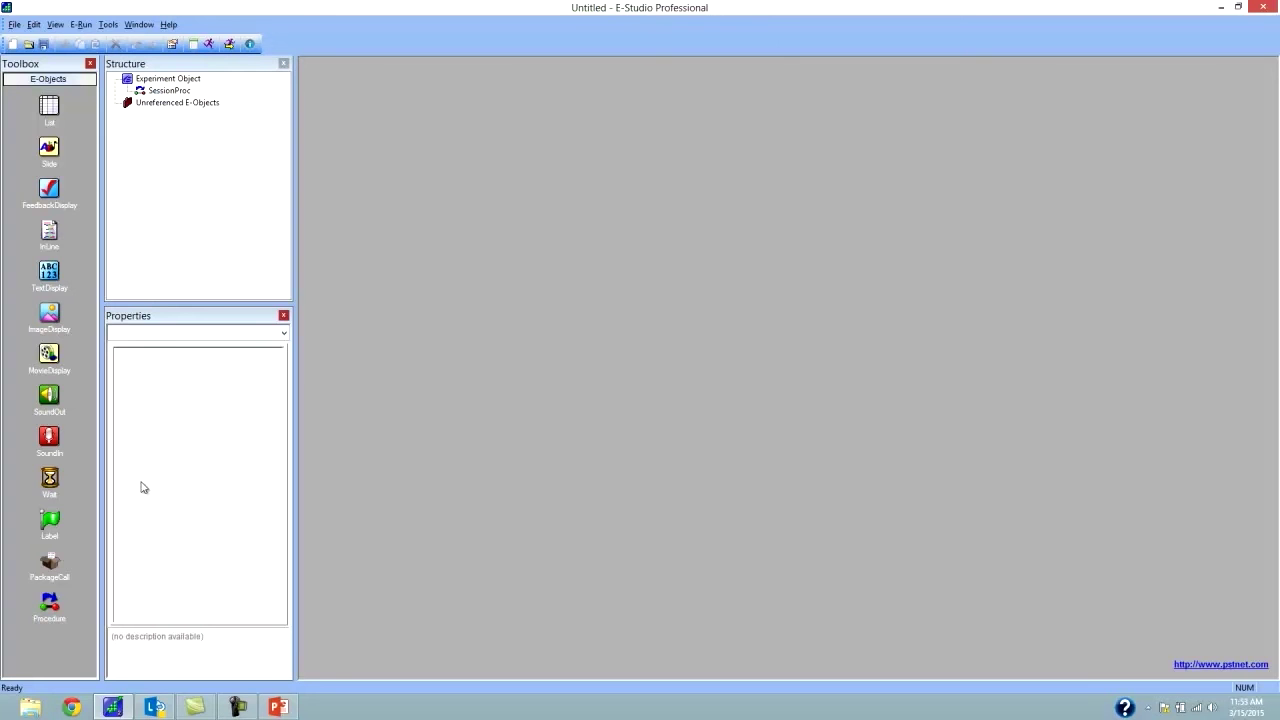
{"action": "left_click", "coordinate": [182, 92]}
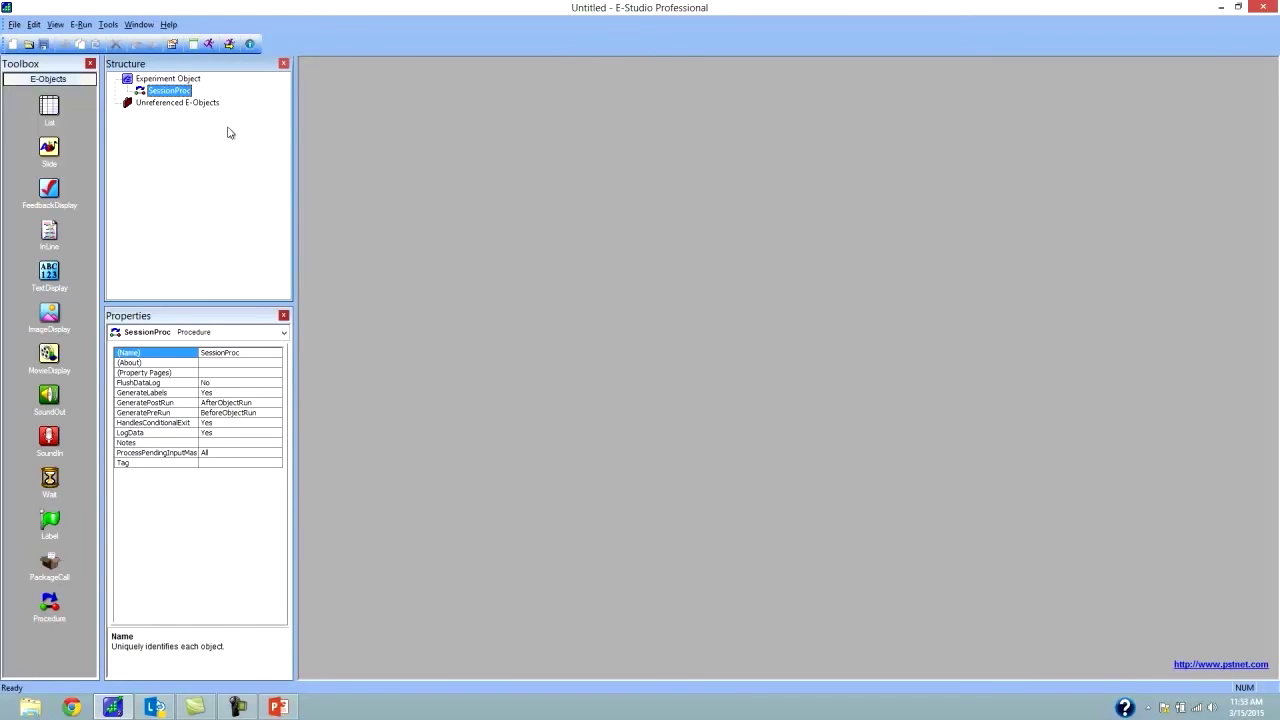
Step: Show the Attributes window, inspect the Session and Subject attributes, and close the window again
{"action": "left_click", "coordinate": [55, 25]}
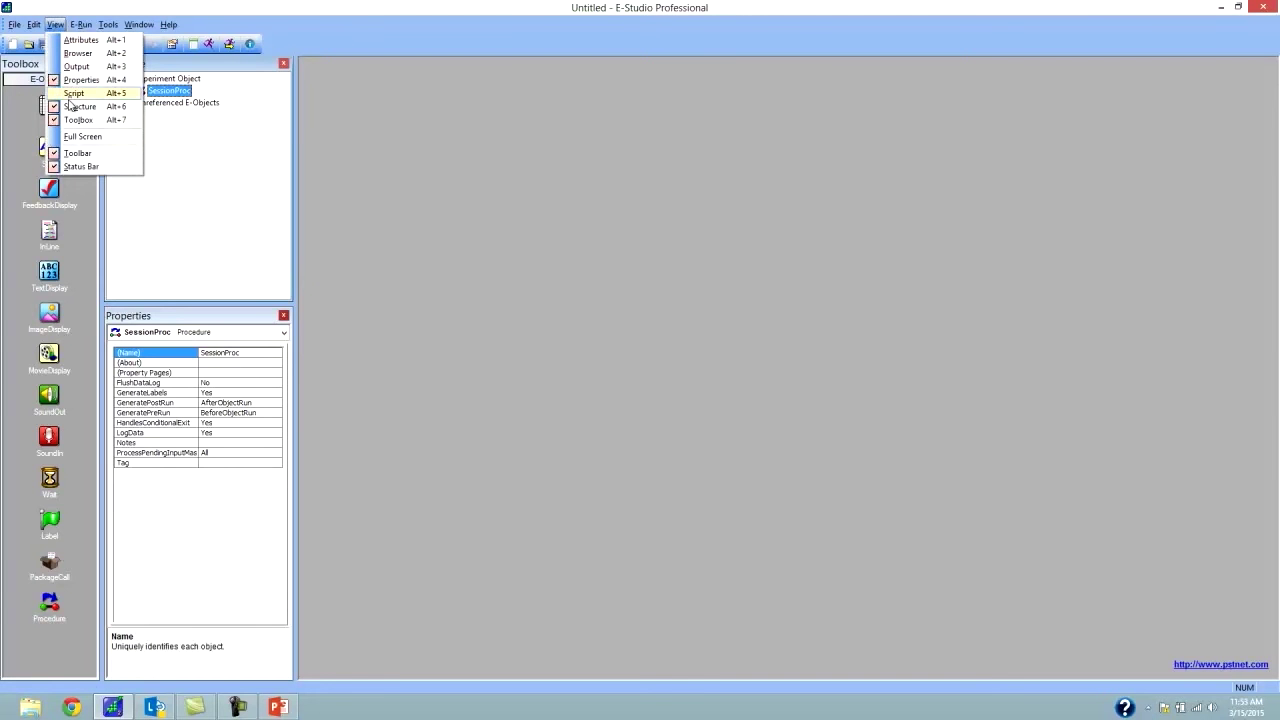
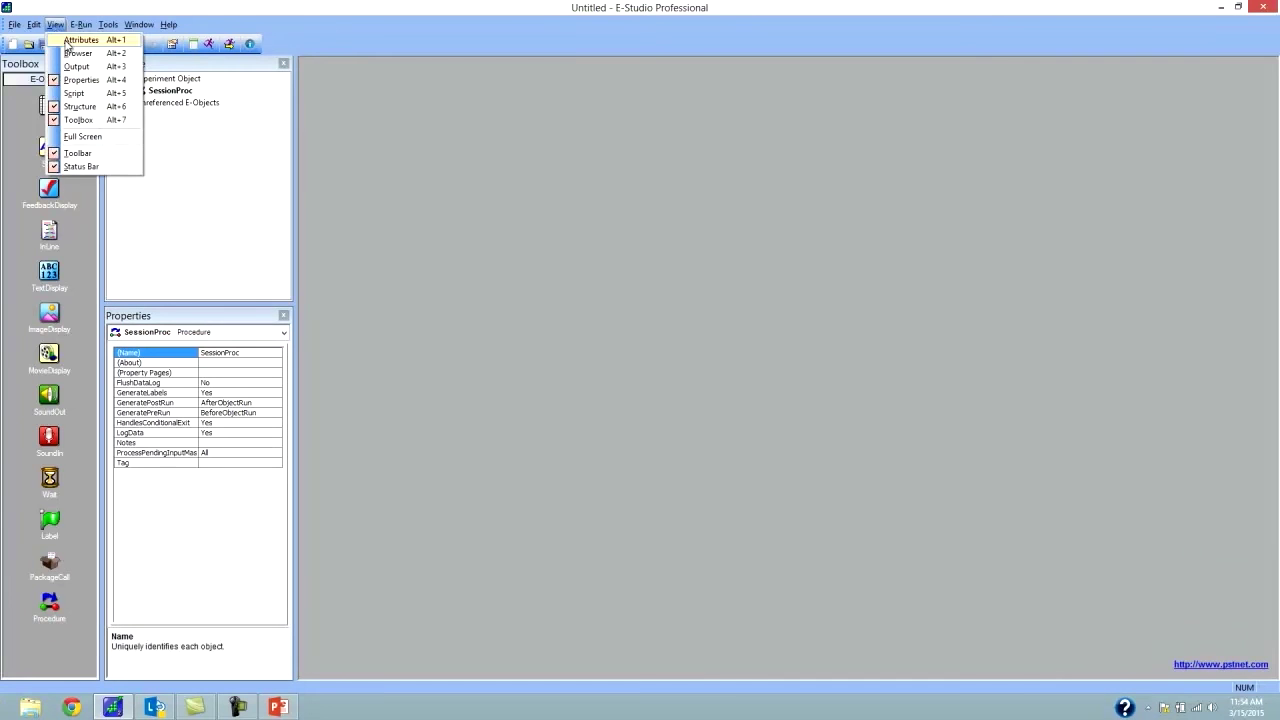
{"action": "left_click", "coordinate": [80, 40]}
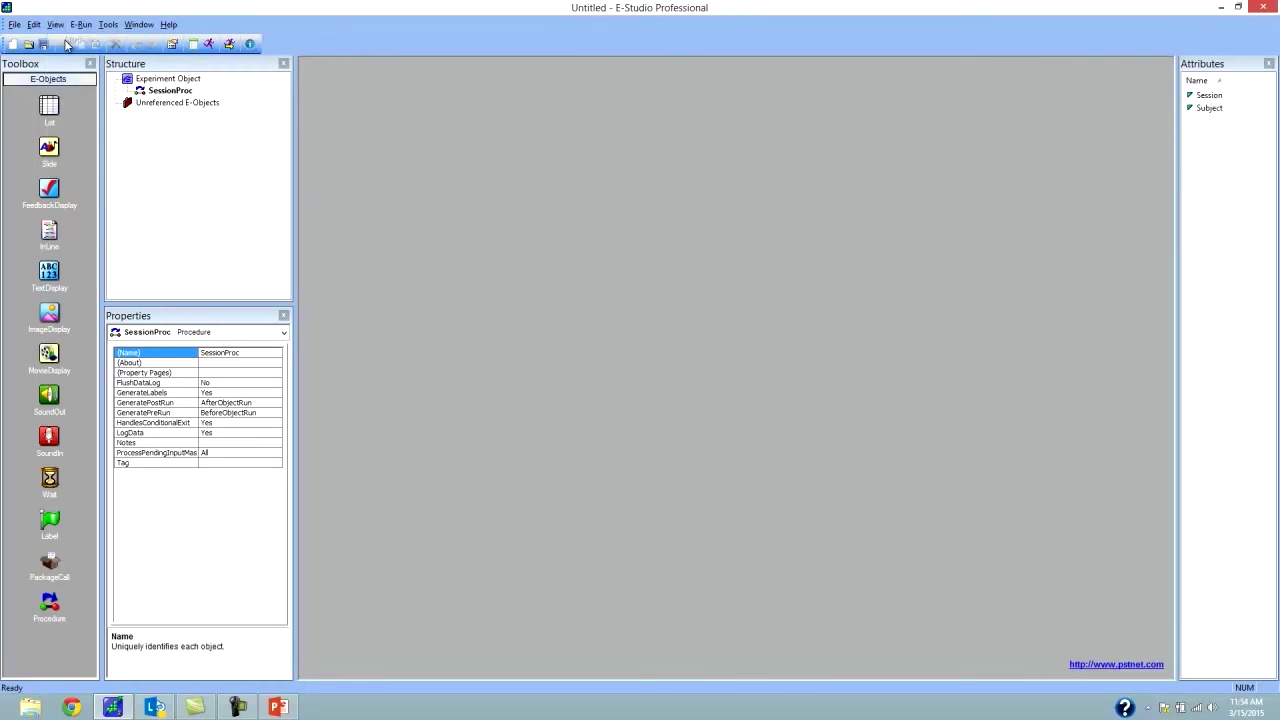
{"action": "left_click", "coordinate": [1219, 97]}
{"action": "left_click", "coordinate": [1217, 109]}
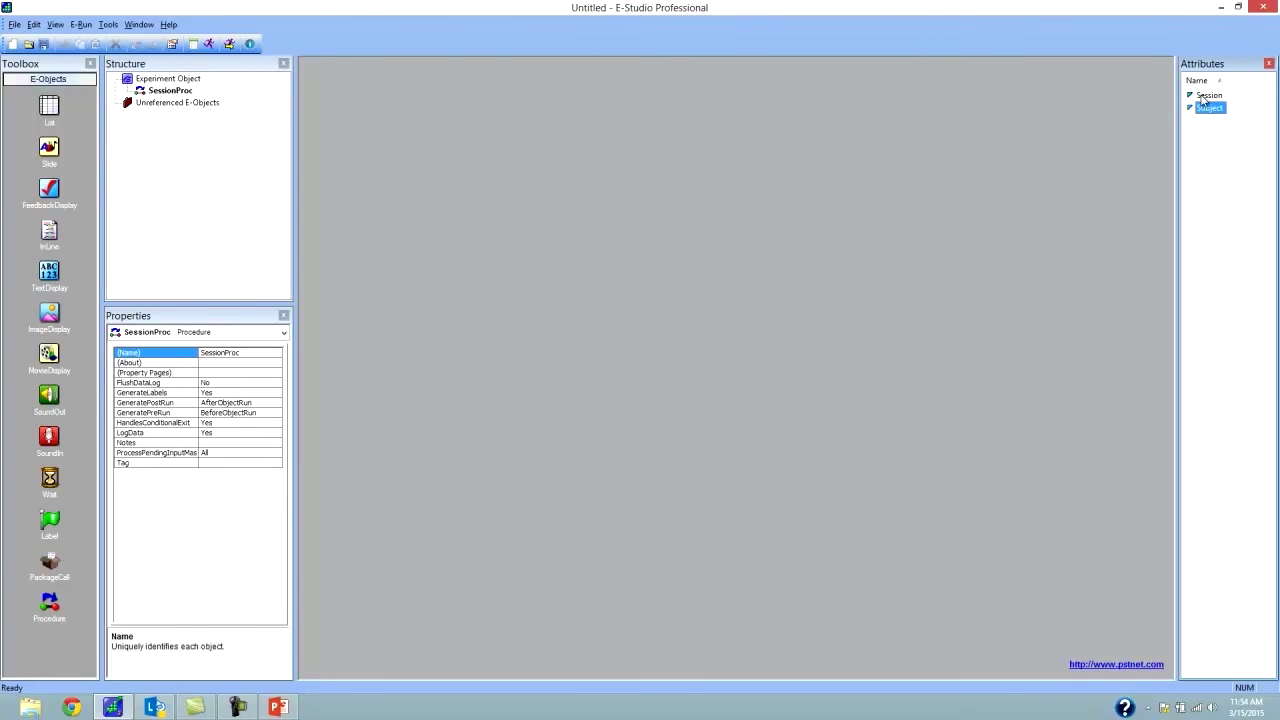
{"action": "left_click", "coordinate": [1204, 97]}
{"action": "left_click", "coordinate": [1220, 110]}
{"action": "left_click", "coordinate": [1270, 63]}
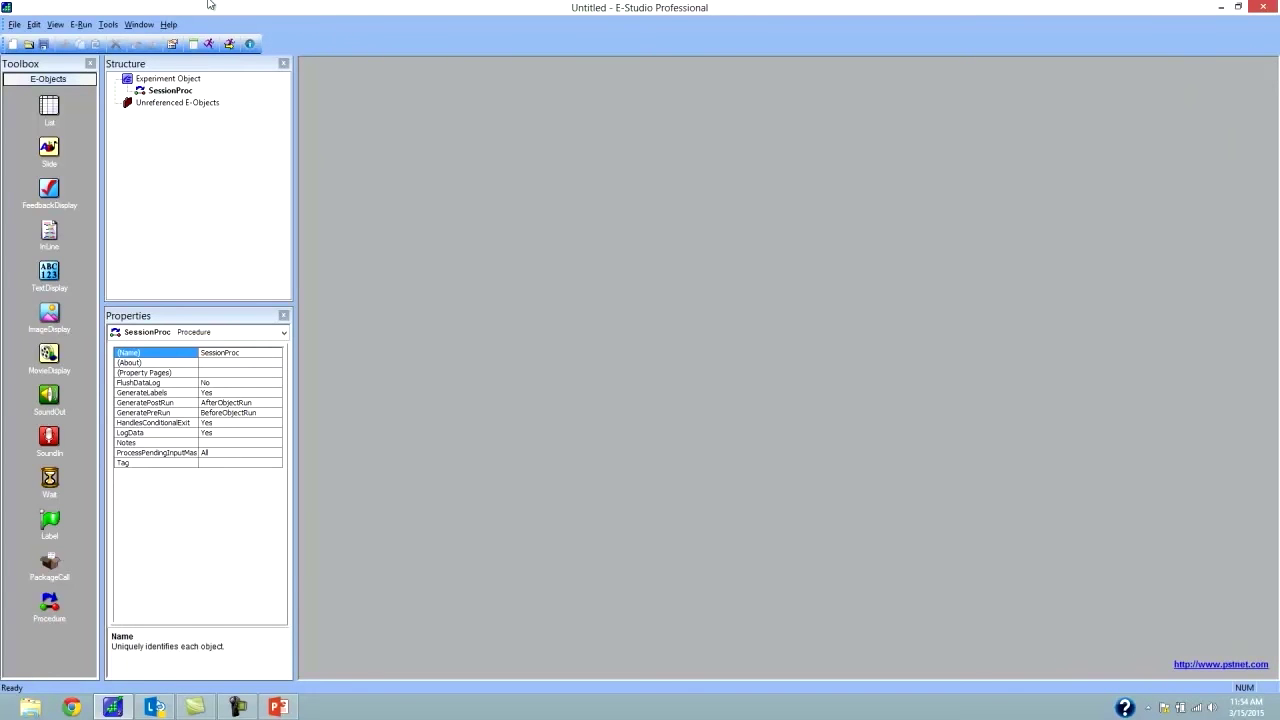
Step: Show the Browser window to view the list of objects in the experiment, and close it again
{"action": "left_click", "coordinate": [56, 24]}
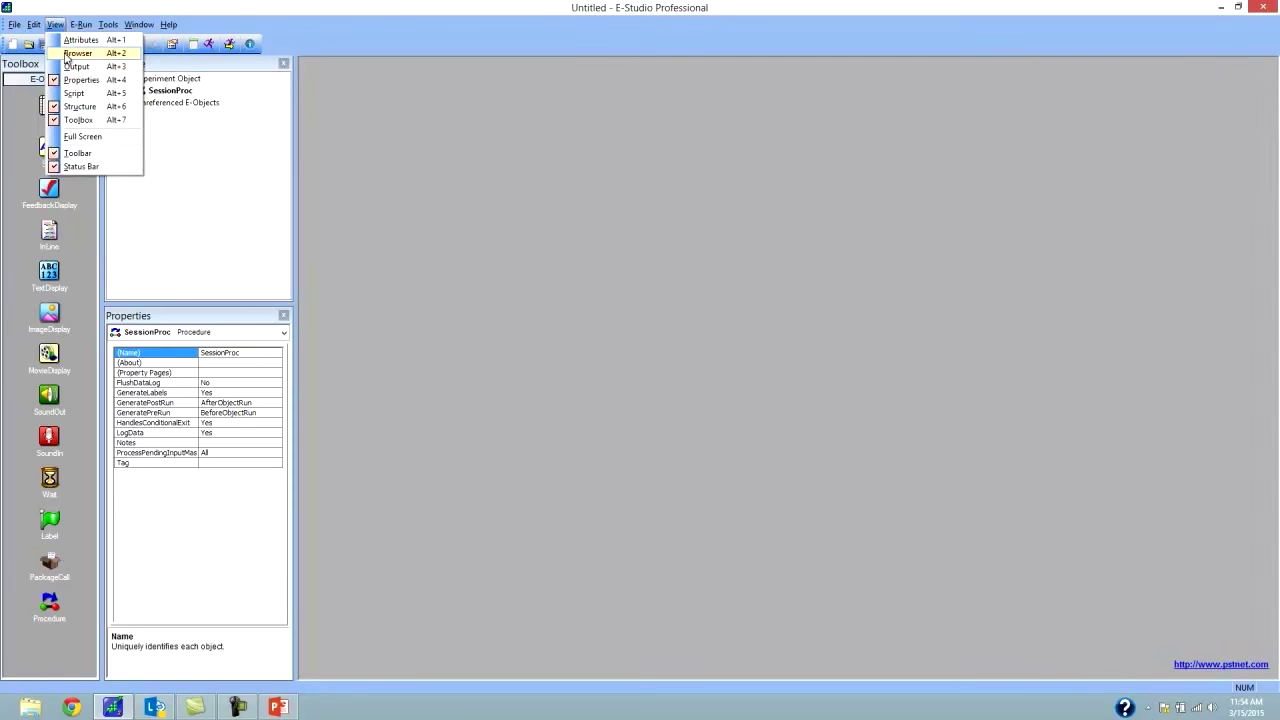
{"action": "left_click", "coordinate": [76, 53]}
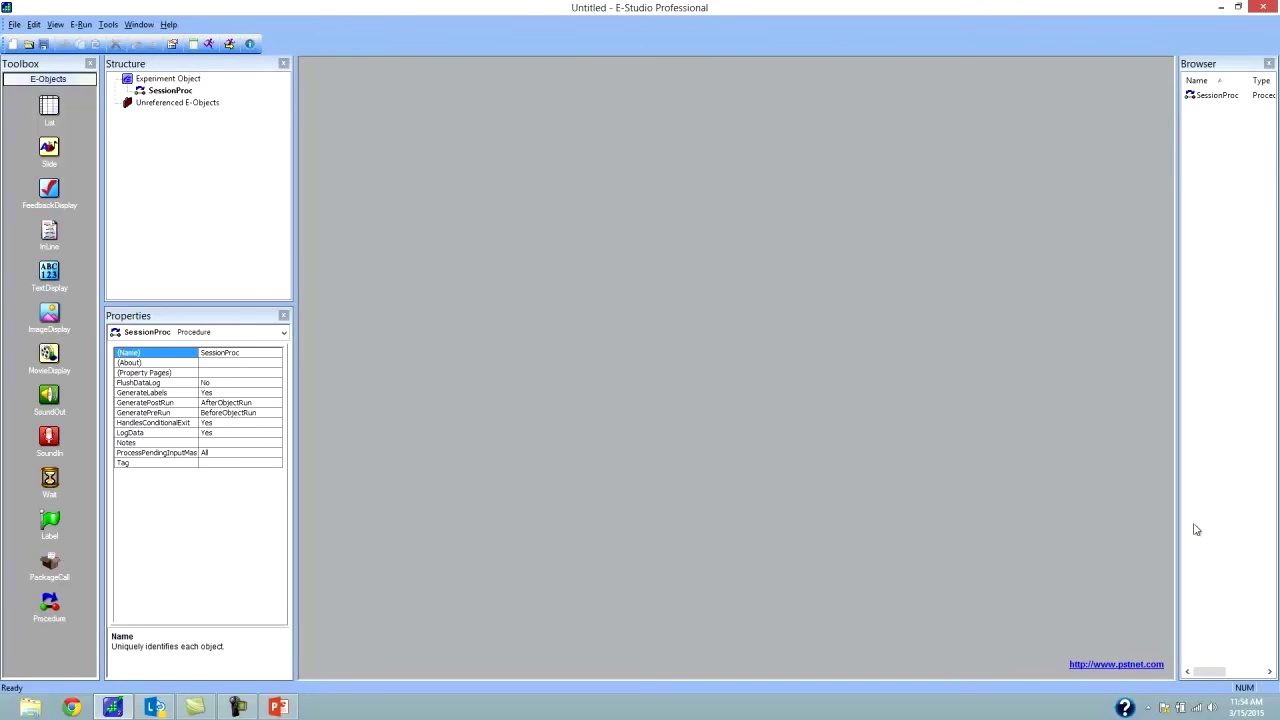
{"action": "left_click", "coordinate": [1269, 63]}
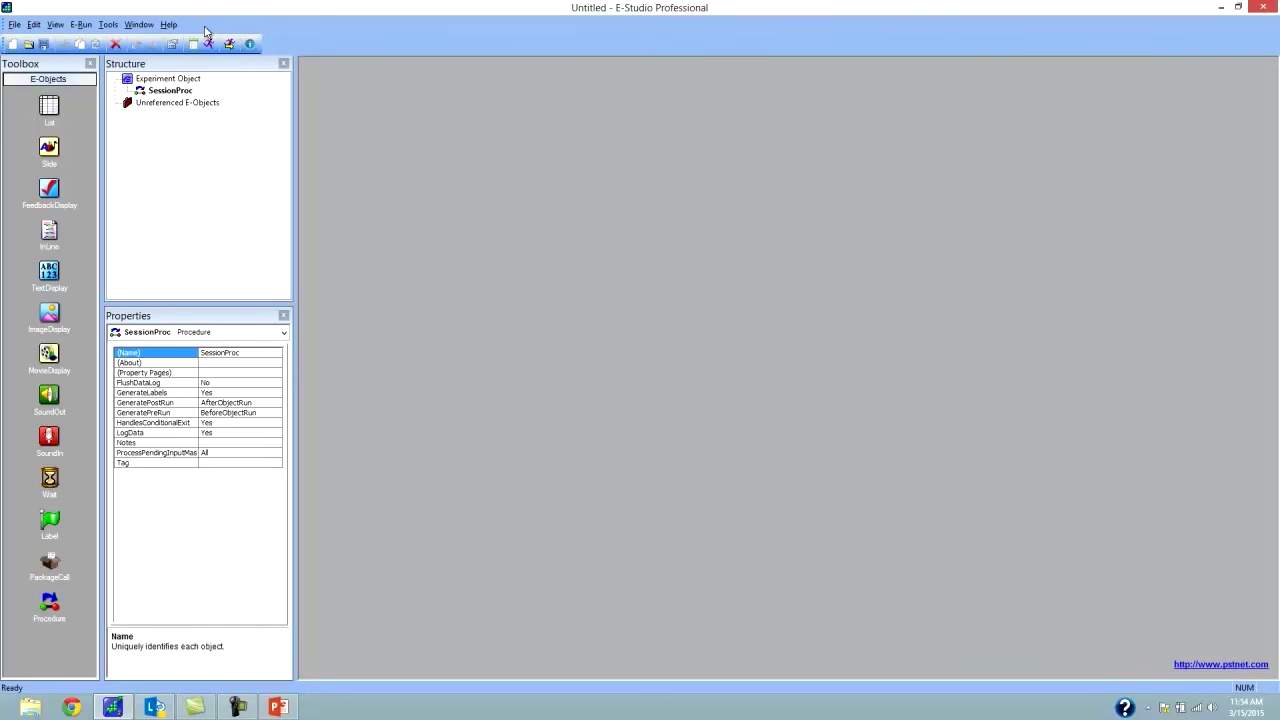
Step: Show the Script window, view both its User and Full scripts, and close it again
{"action": "left_click", "coordinate": [56, 24]}
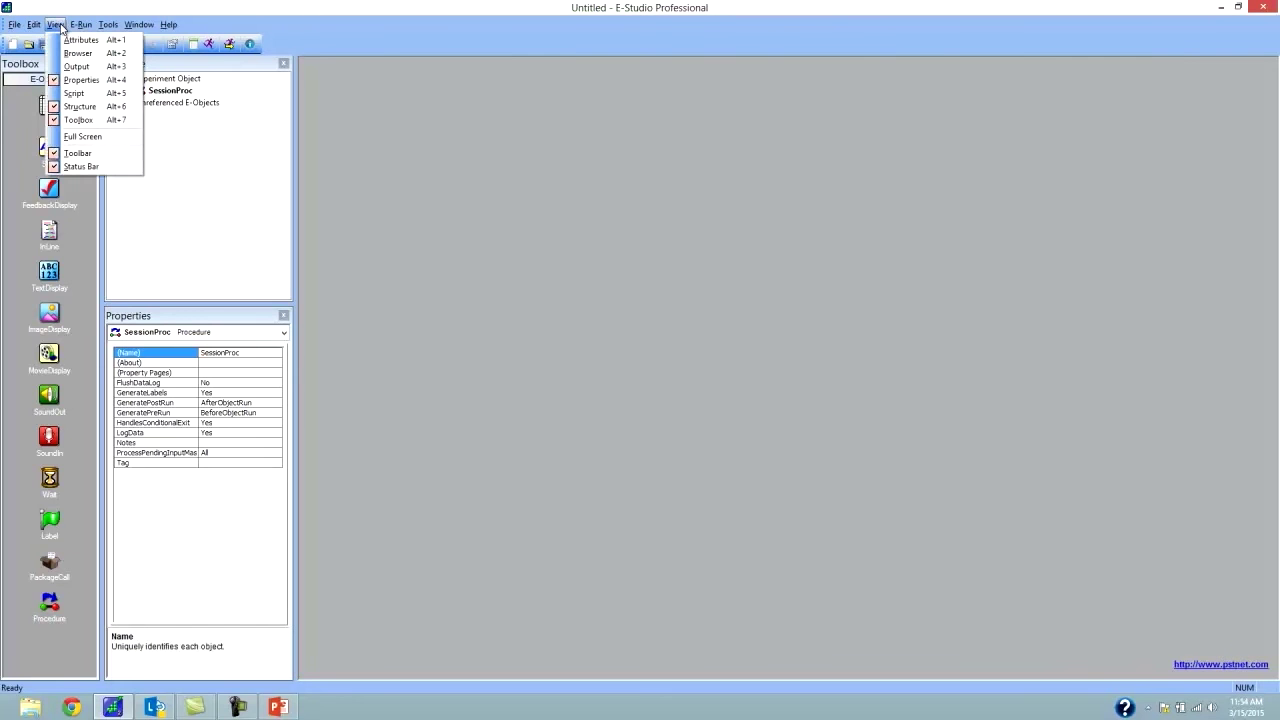
{"action": "left_click", "coordinate": [70, 93]}
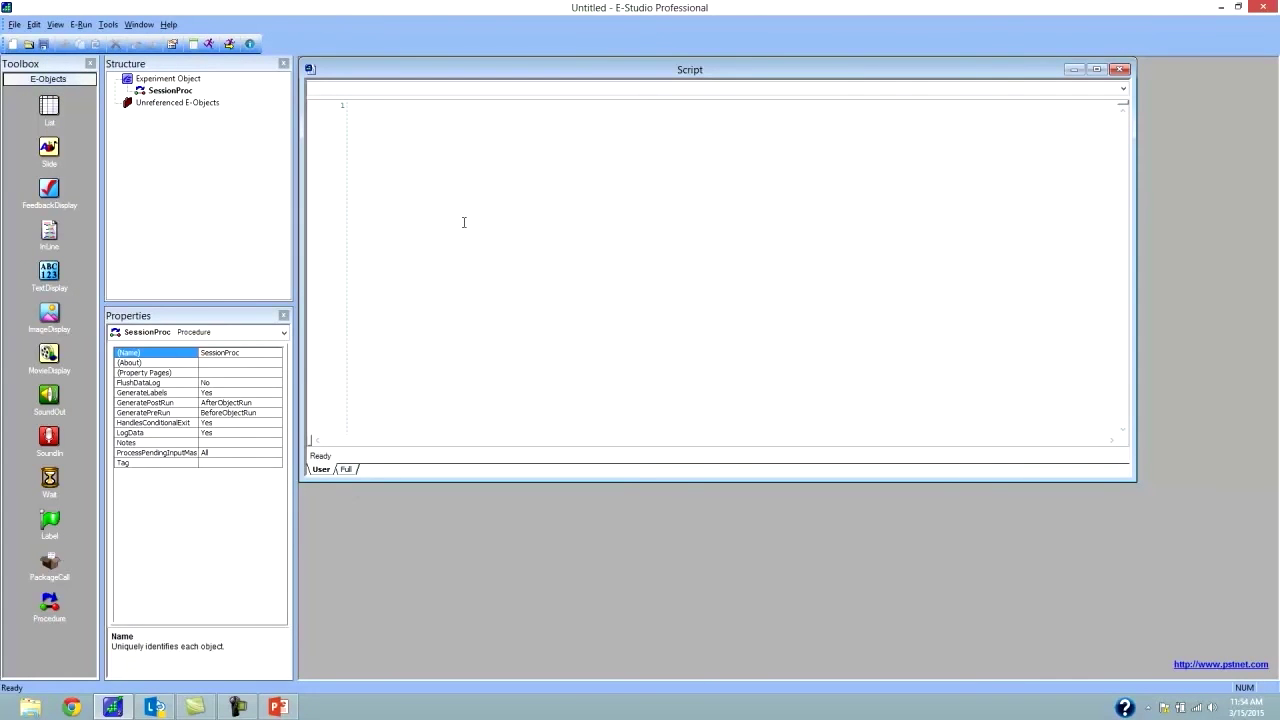
{"action": "left_click", "coordinate": [346, 470]}
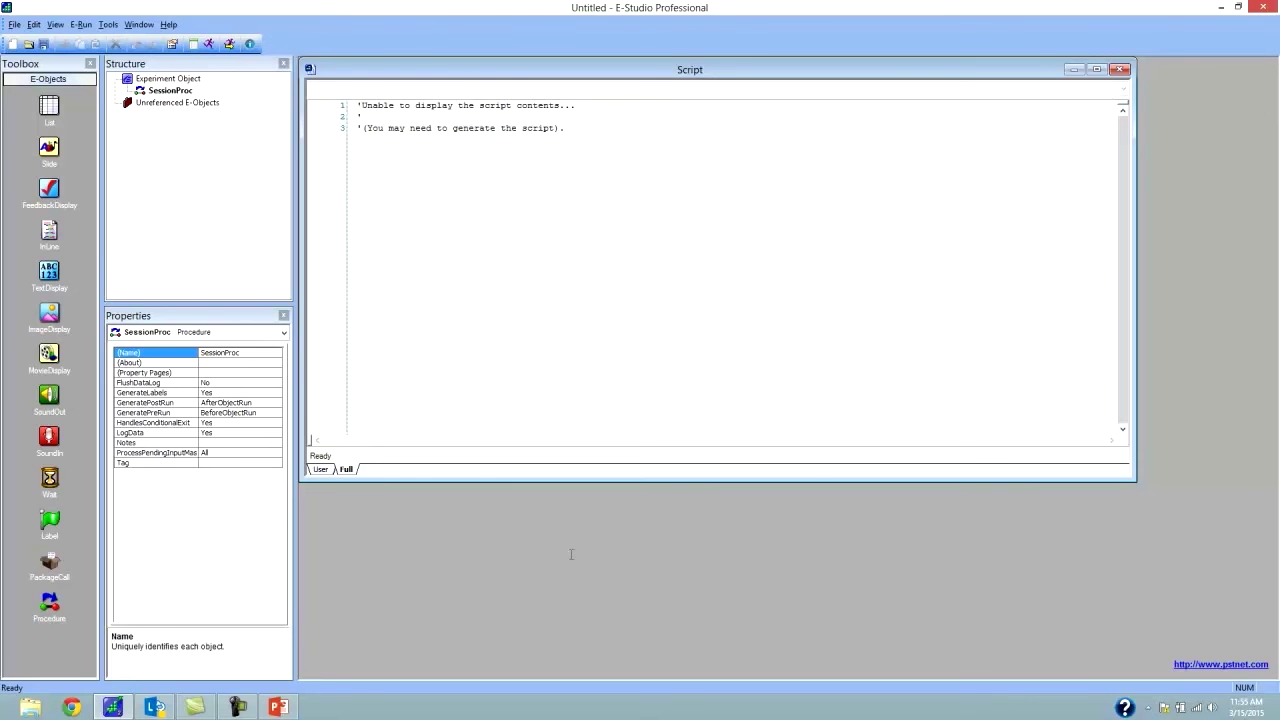
{"action": "left_click", "coordinate": [1121, 69]}
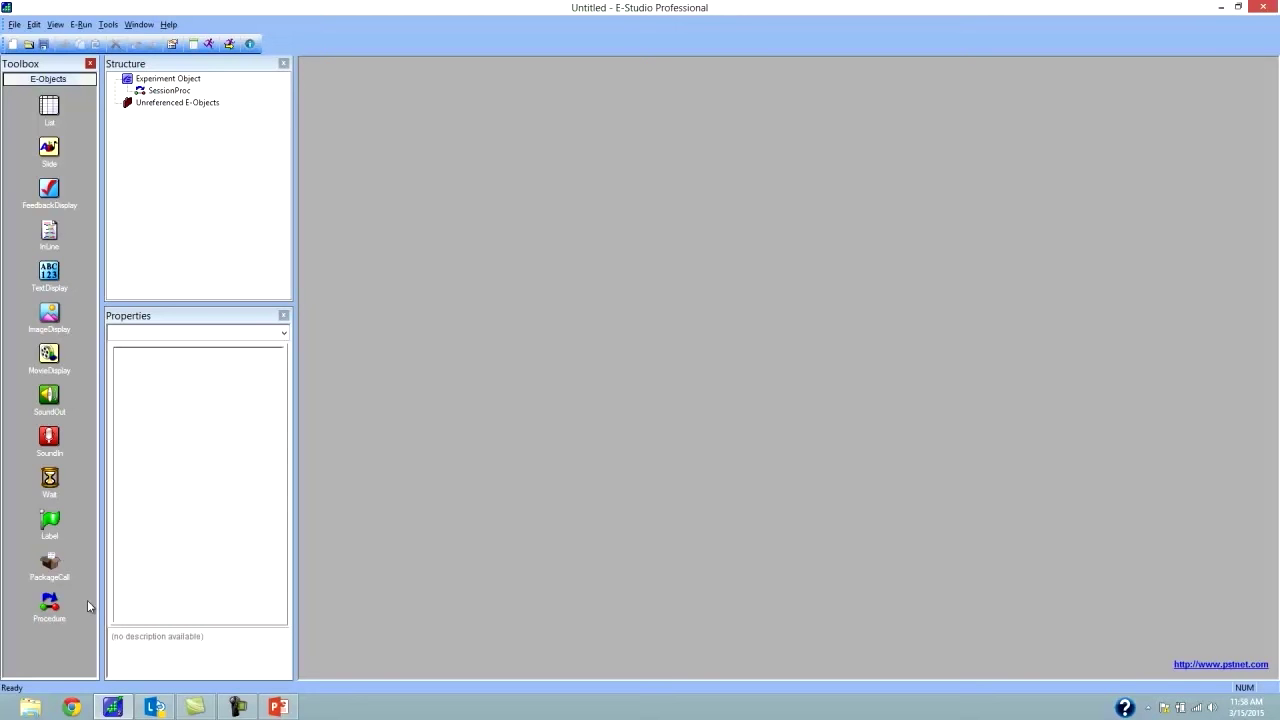
Step: Open the SessionProc timeline and add a TextDisplay object near its start
{"action": "mouse_move", "coordinate": [175, 97]}
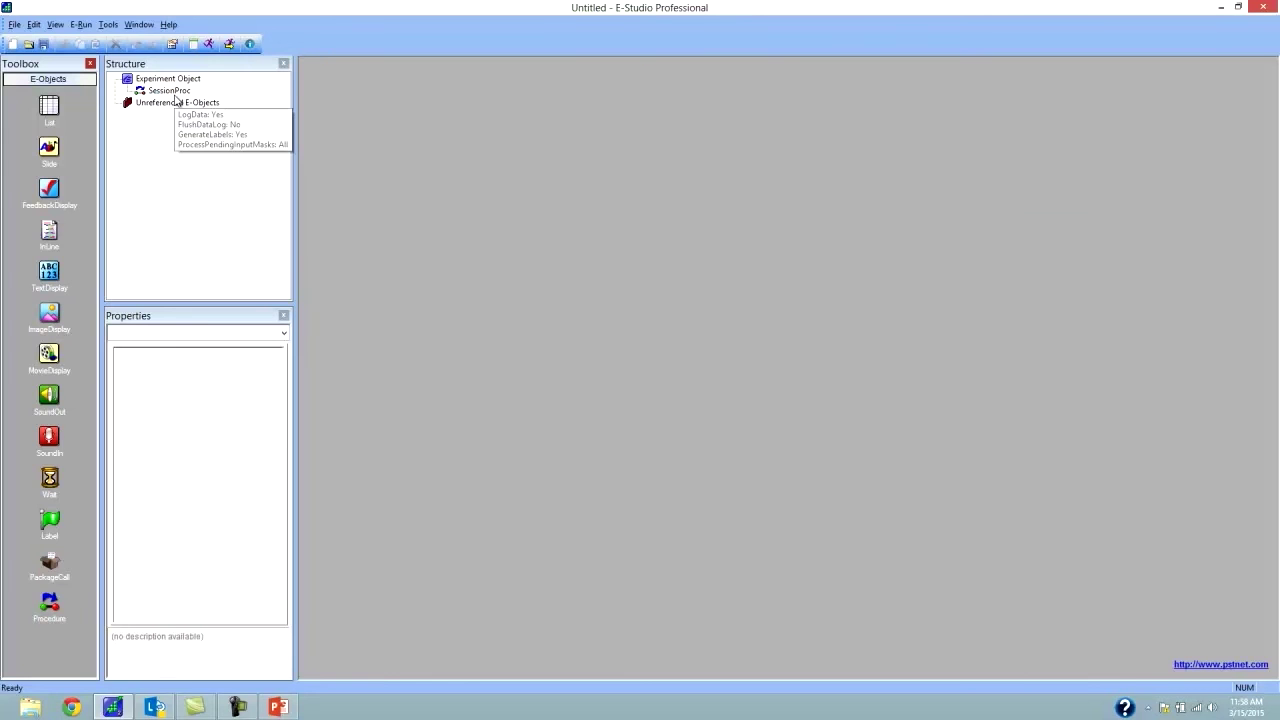
{"action": "double_click", "coordinate": [175, 97]}
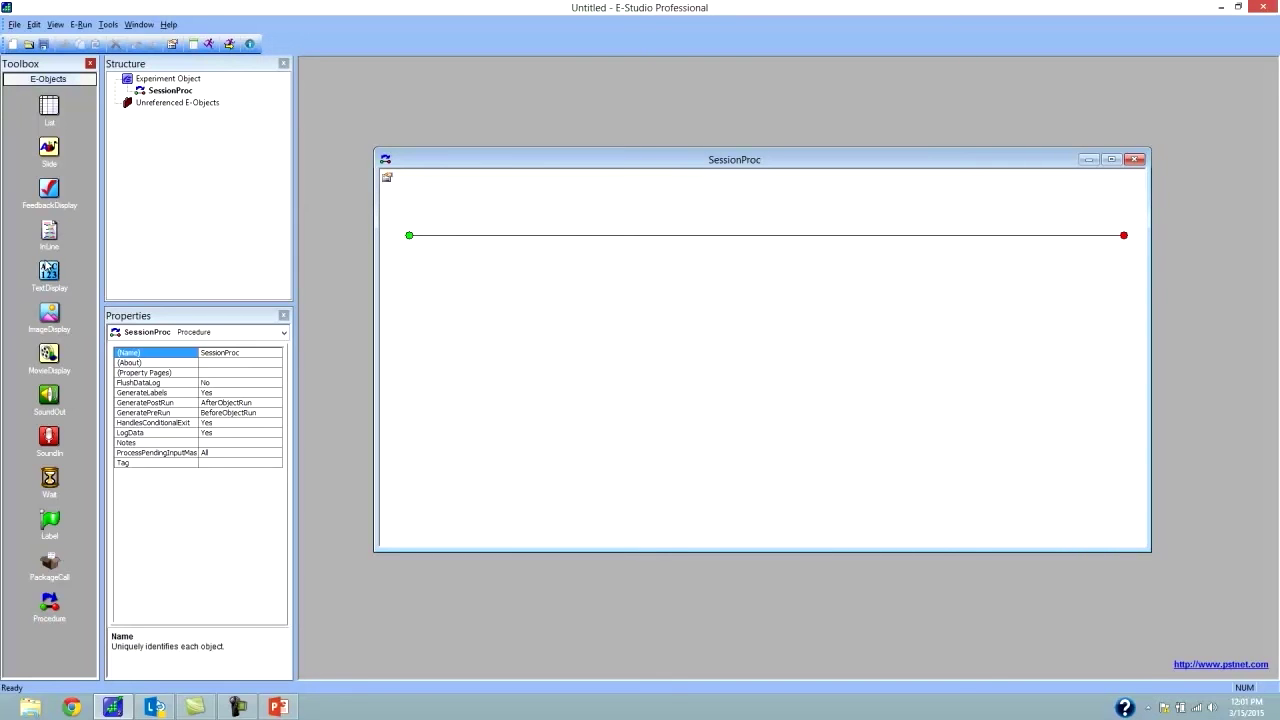
{"action": "left_click", "coordinate": [50, 272]}
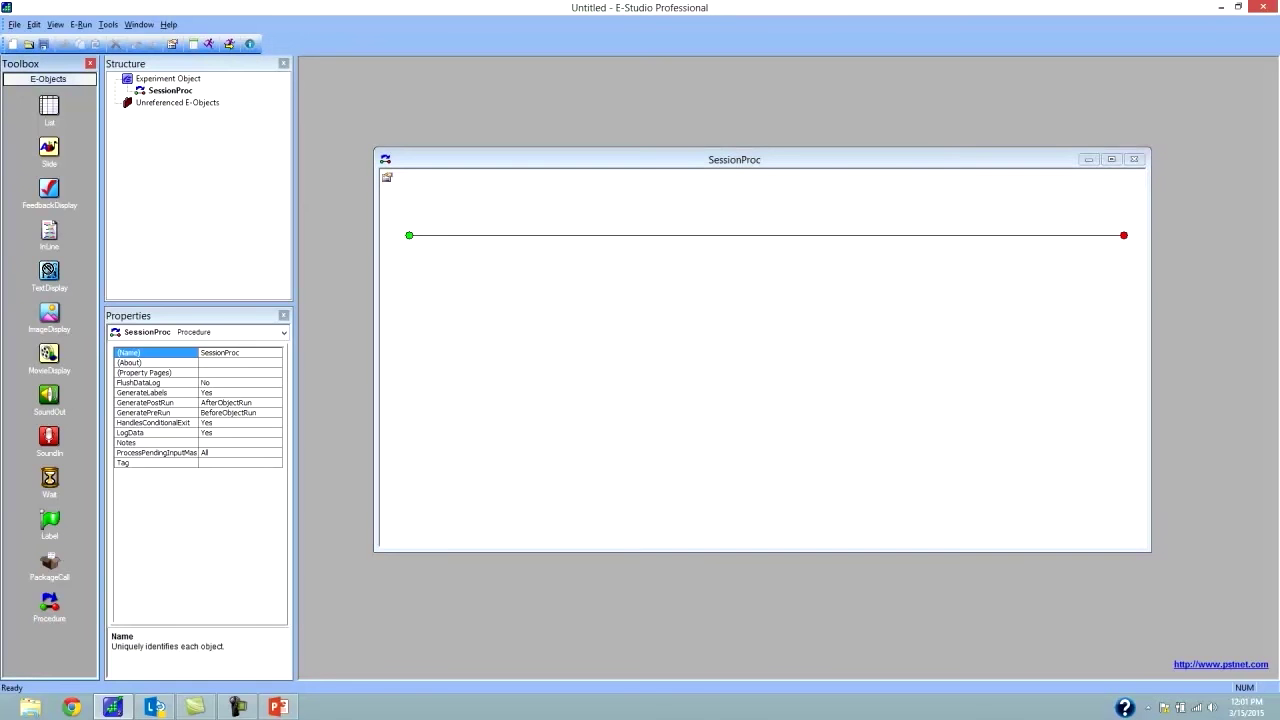
{"action": "left_click_drag", "start_coordinate": [49, 270], "coordinate": [441, 250]}
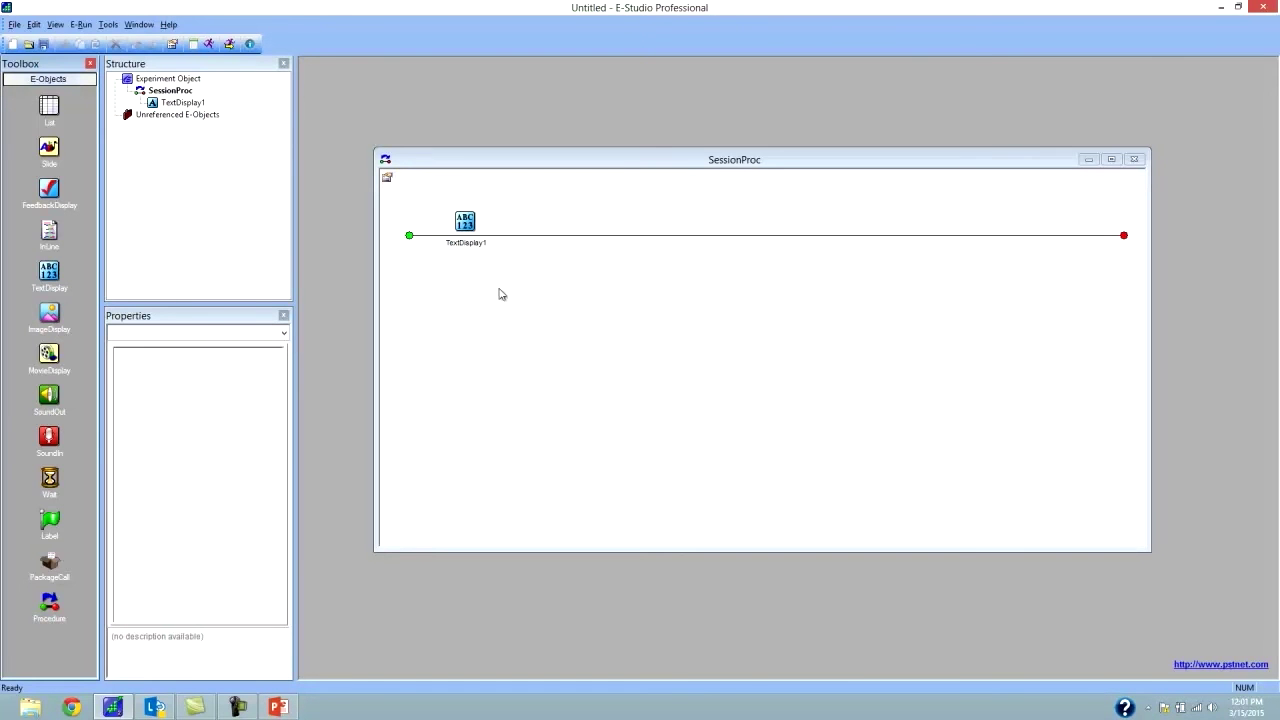
Step: Rename the TextDisplay object on the SessionProc timeline as Instructions
{"action": "left_click", "coordinate": [474, 224]}
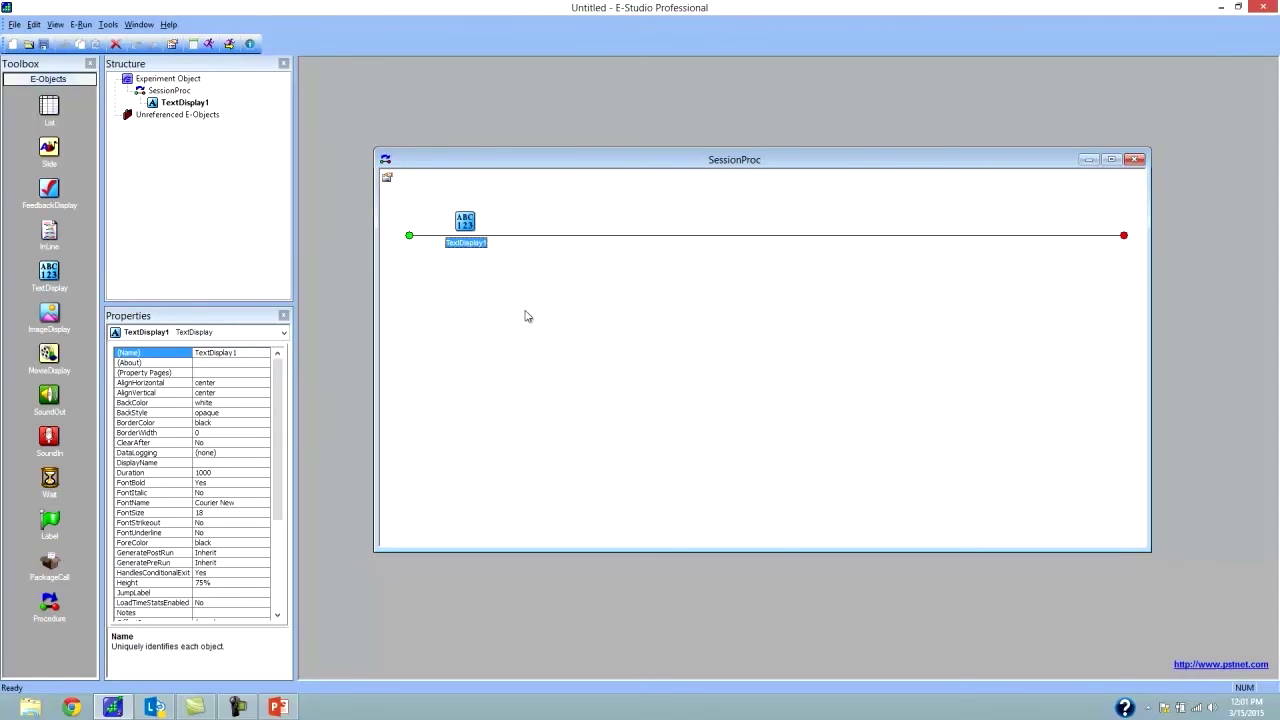
{"action": "right_click", "coordinate": [468, 226]}
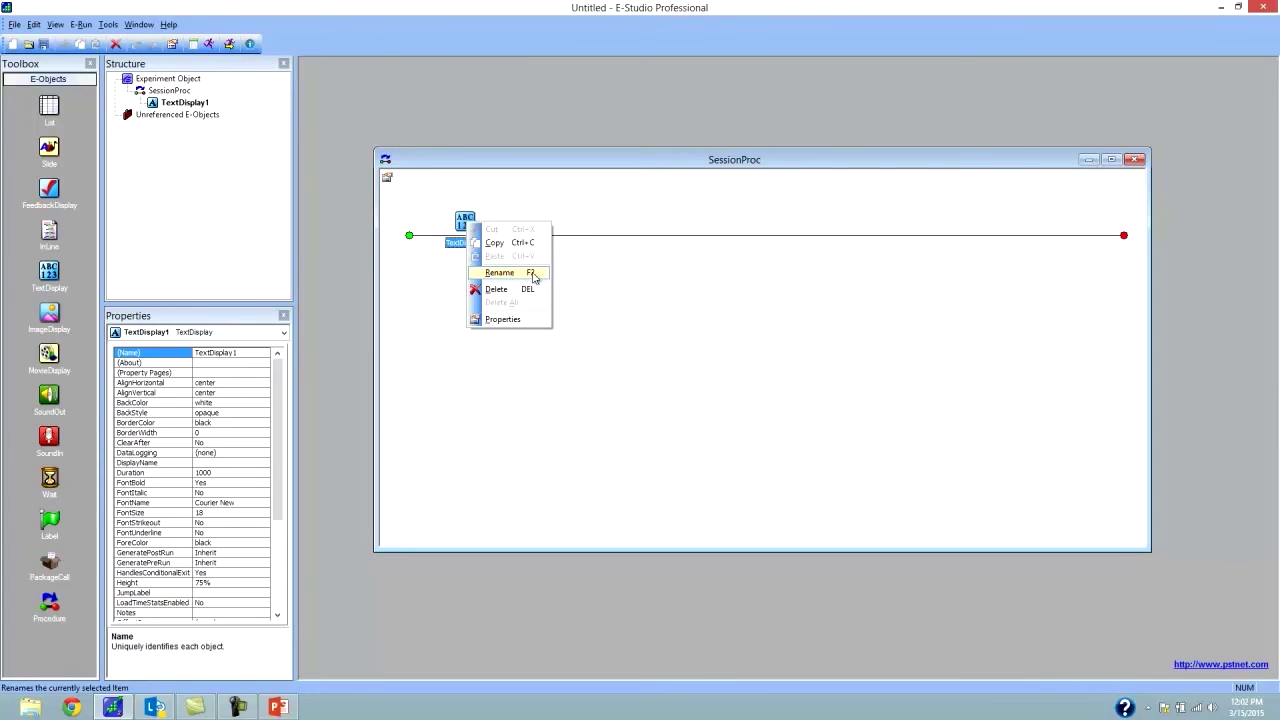
{"action": "left_click", "coordinate": [500, 273]}
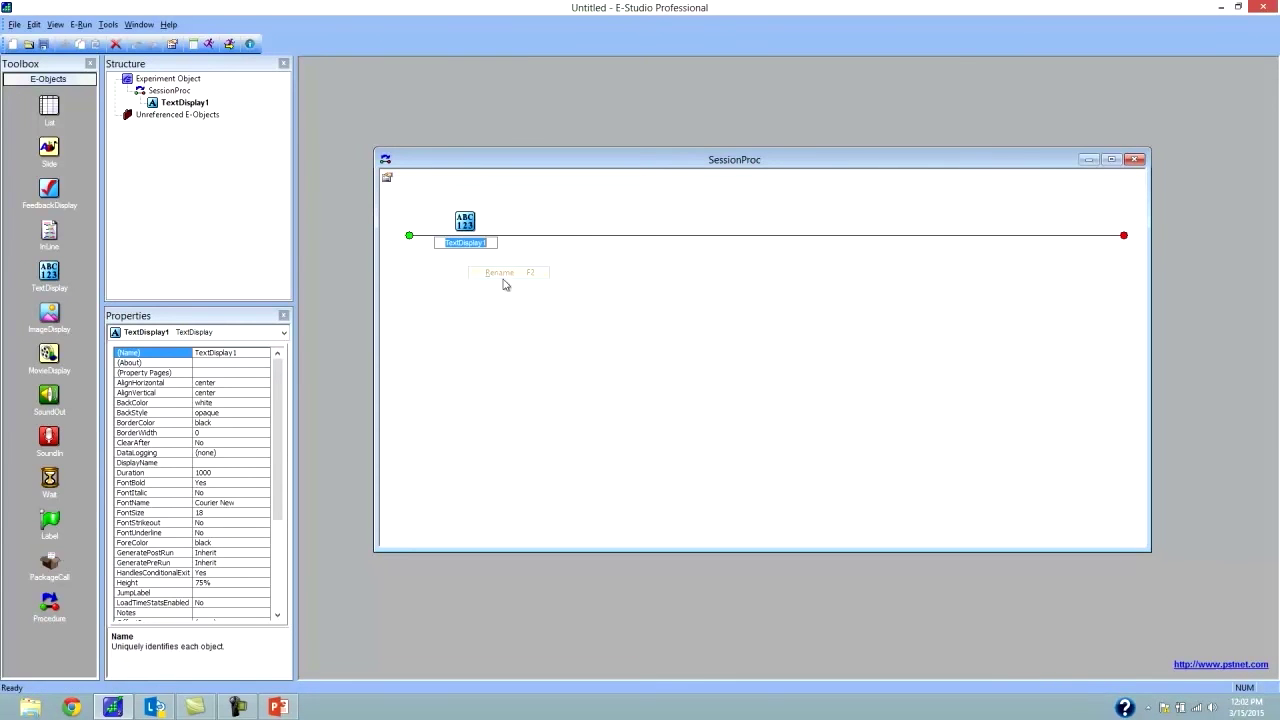
{"action": "type", "text": "Instructions"}
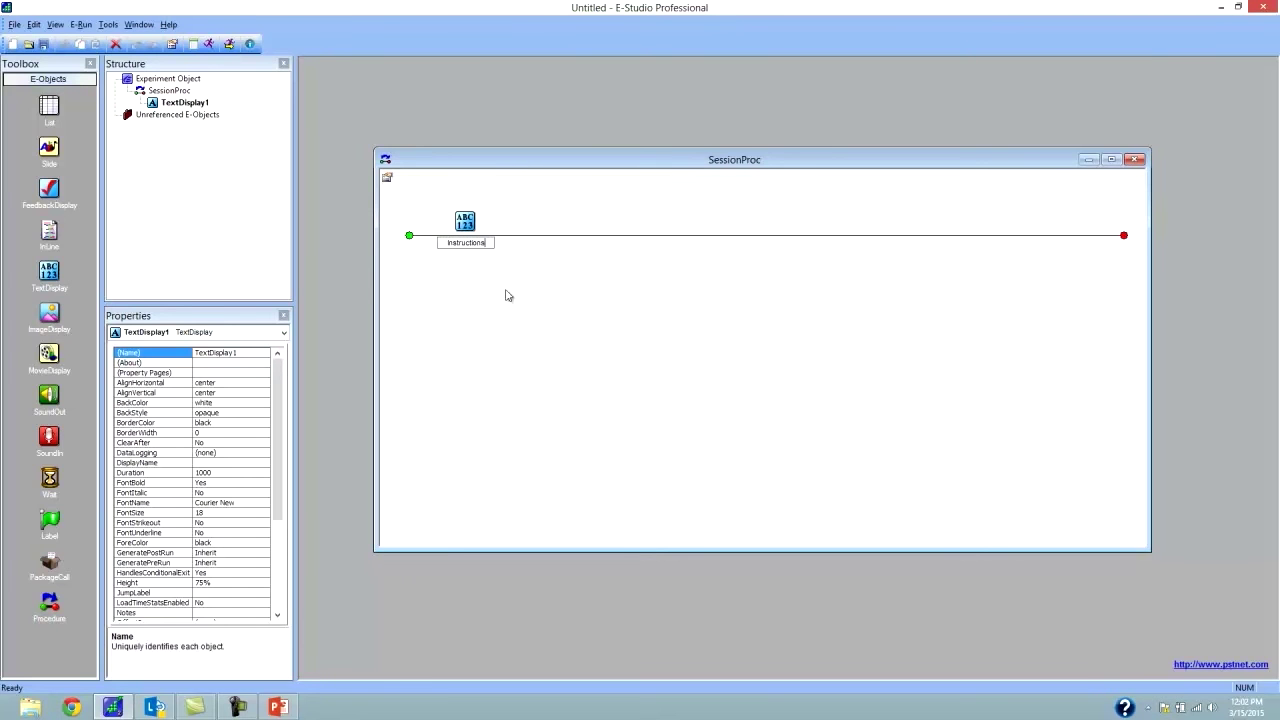
{"action": "key", "text": "Return"}
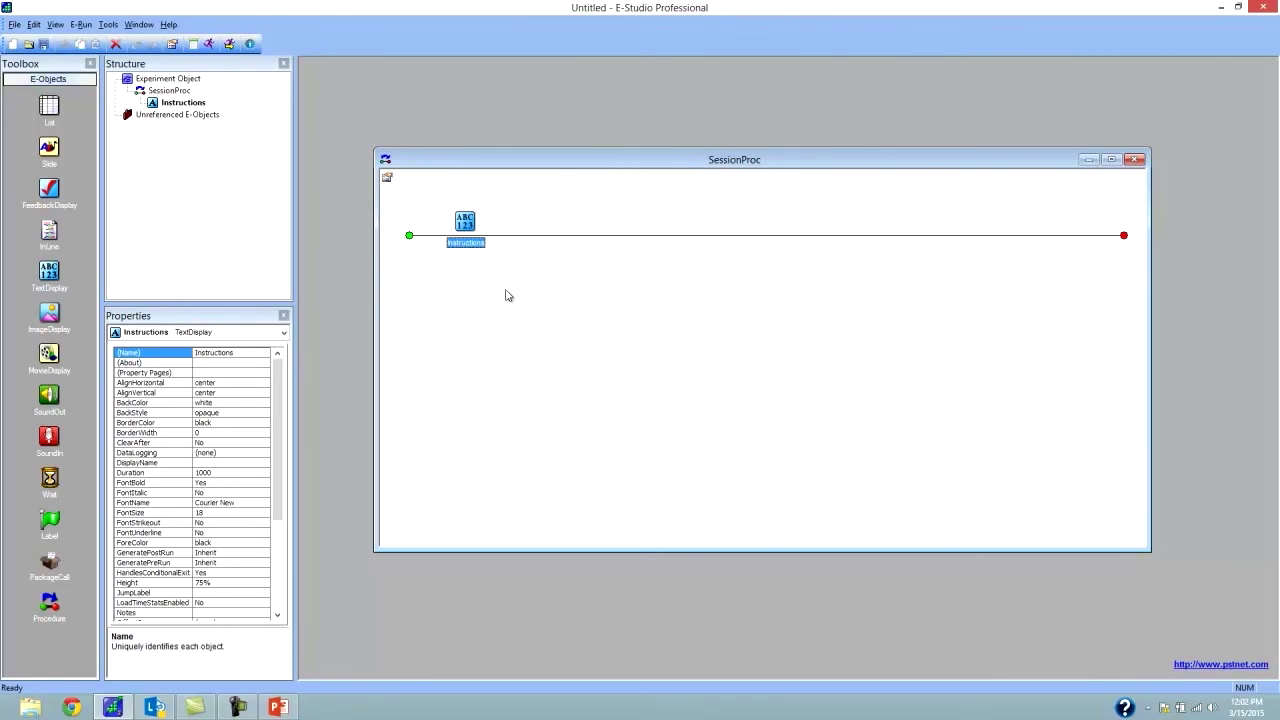
{"action": "left_click", "coordinate": [506, 295]}
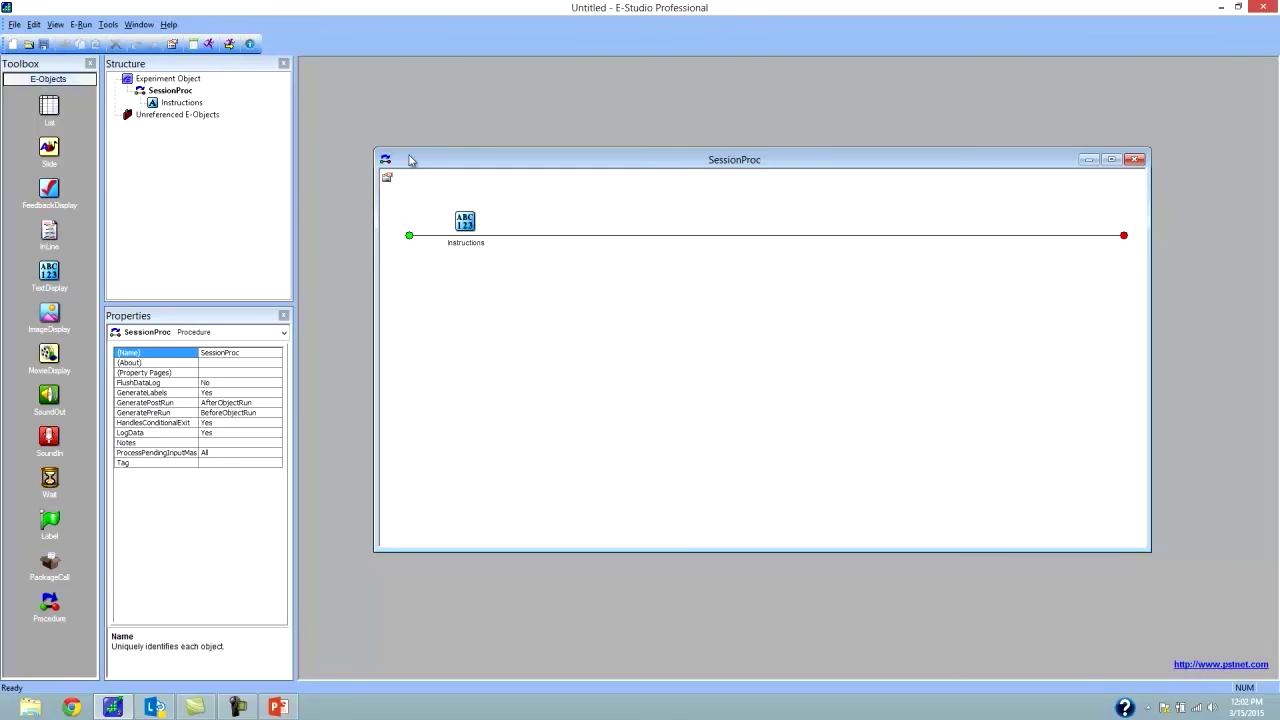
Step: Open the Instructions object and enter "Welcome to the experiment!" and "You will be shown a fixation followed by a stimulus." with a blank line between
{"action": "double_click", "coordinate": [468, 226]}
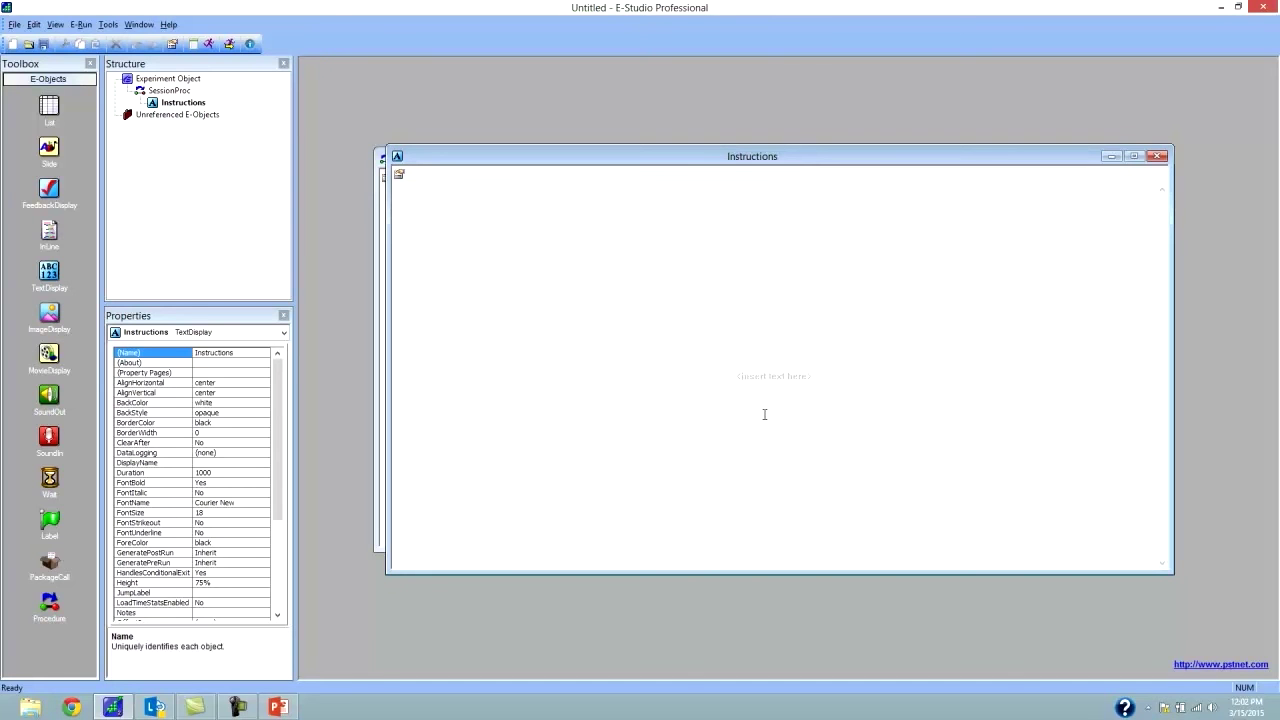
{"action": "type", "text": "Welcome to the experiment!  "}
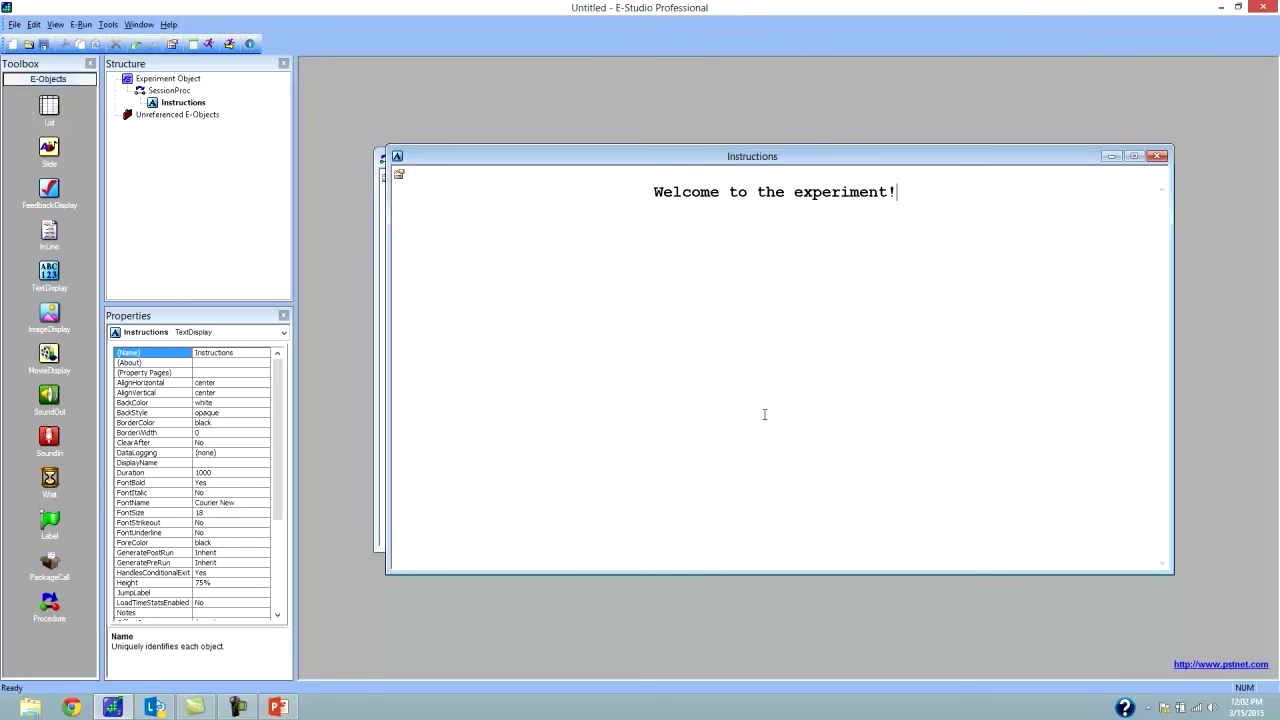
{"action": "type", "text": "You will be shown a fixation "}
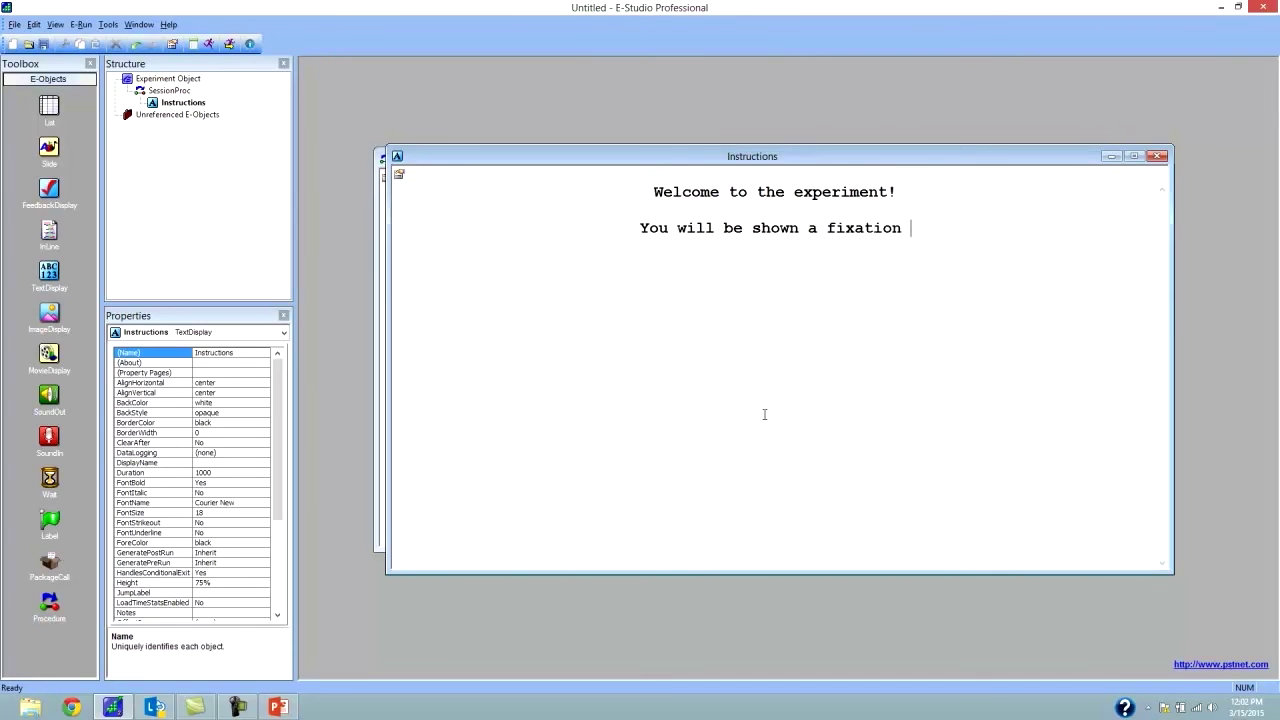
{"action": "type", "text": "followed by a stim"}
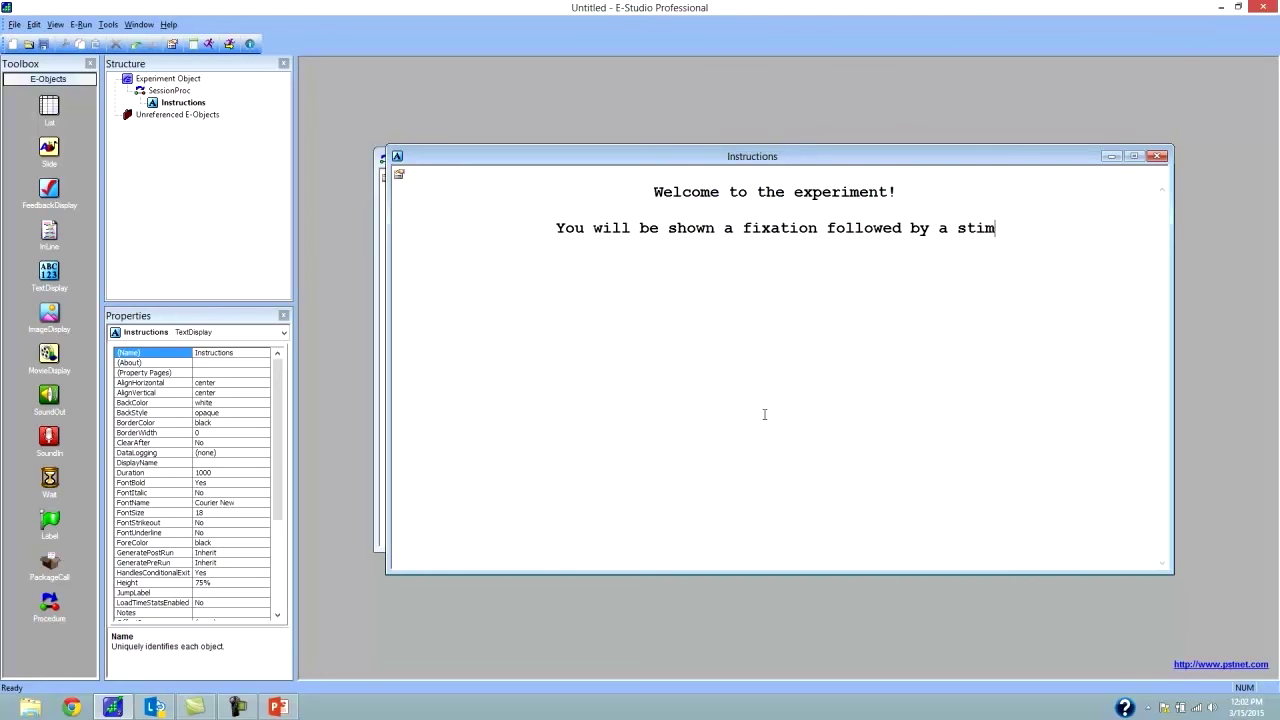
{"action": "type", "text": "ulus."}
{"action": "key", "text": "Return"}
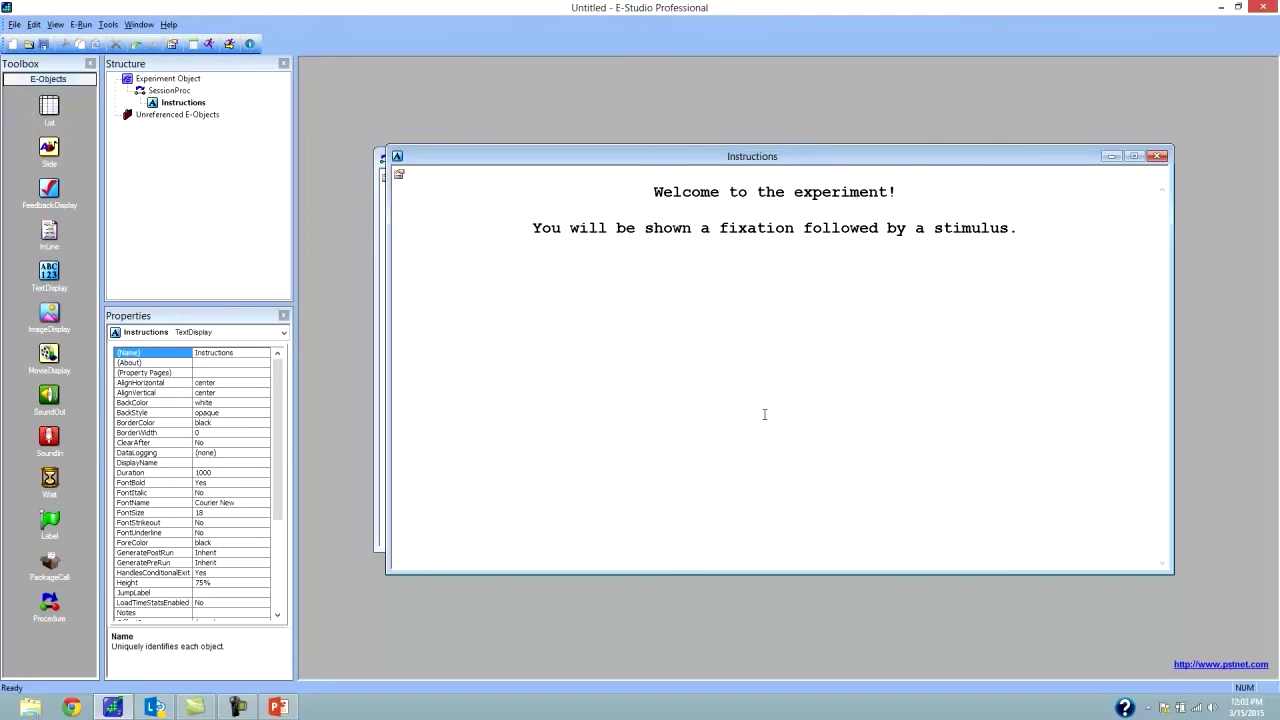
Step: Add the lines "If the stimulus is a word, press 1", "If you stimulus is a nonword, press 2" and "Press SPACE to begin" below
{"action": "type", "text": "If the stimulus "}
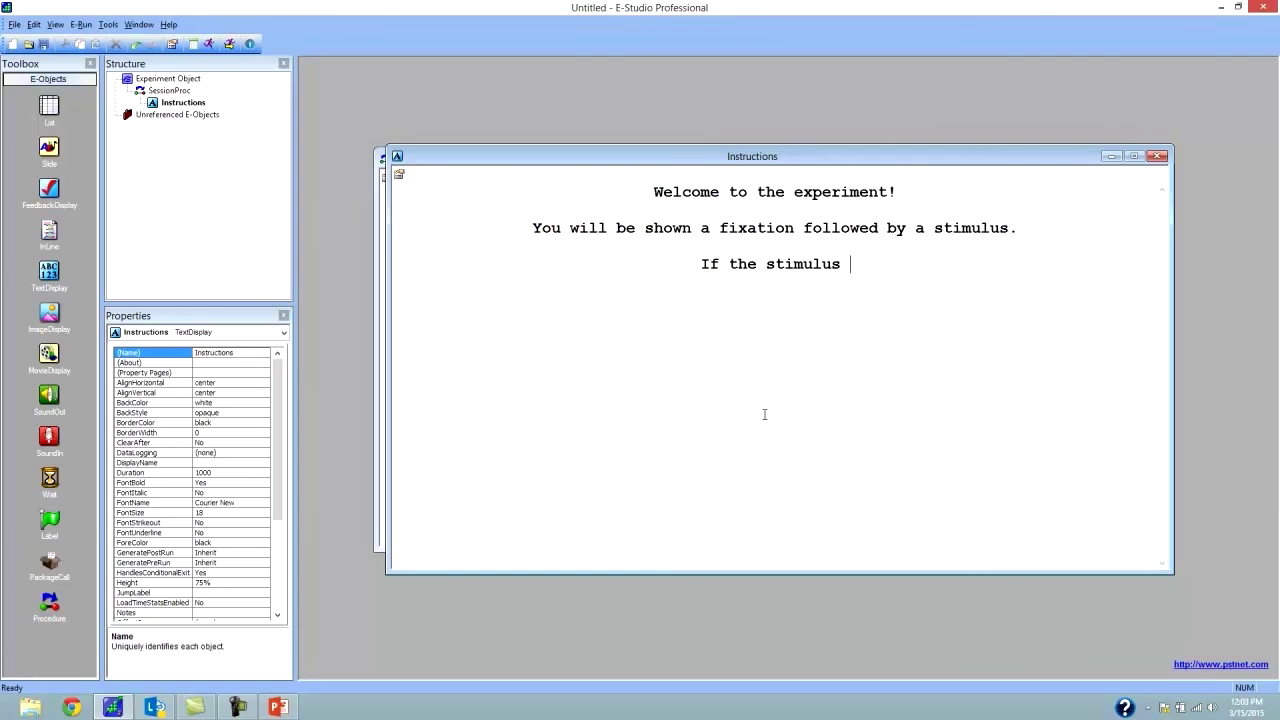
{"action": "type", "text": "is a word, press 1  "}
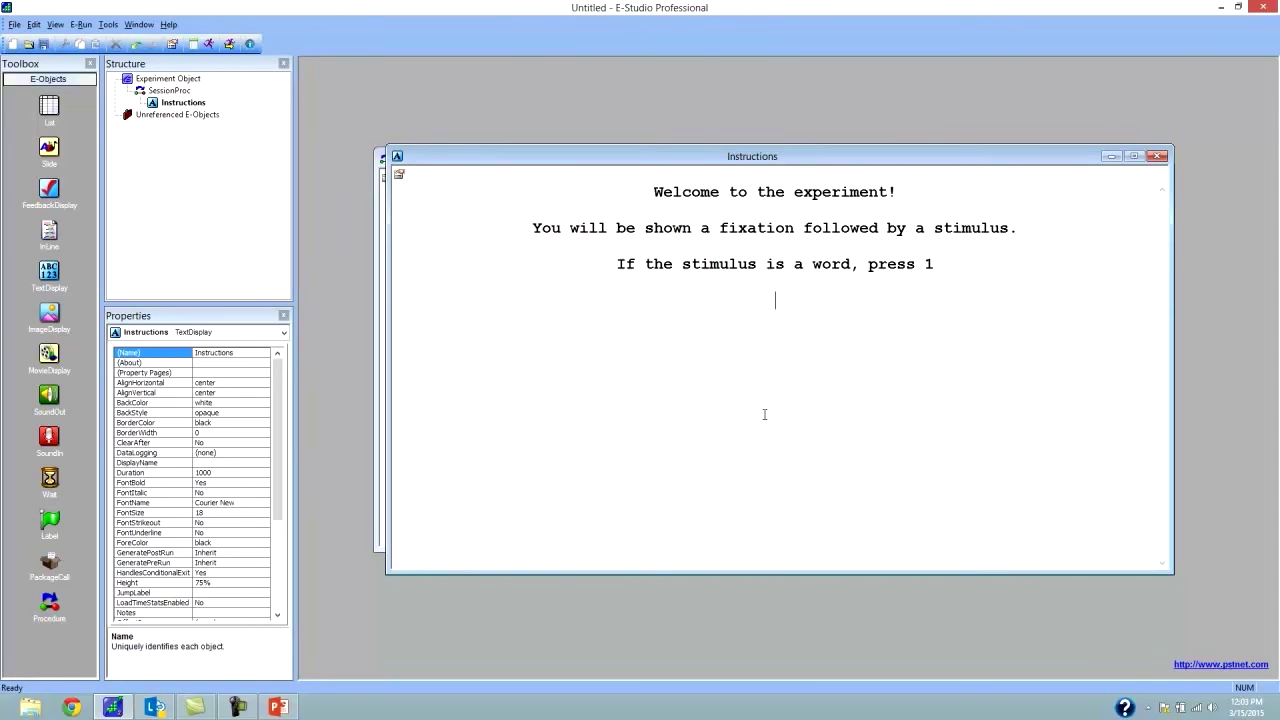
{"action": "type", "text": "If you stimulu"}
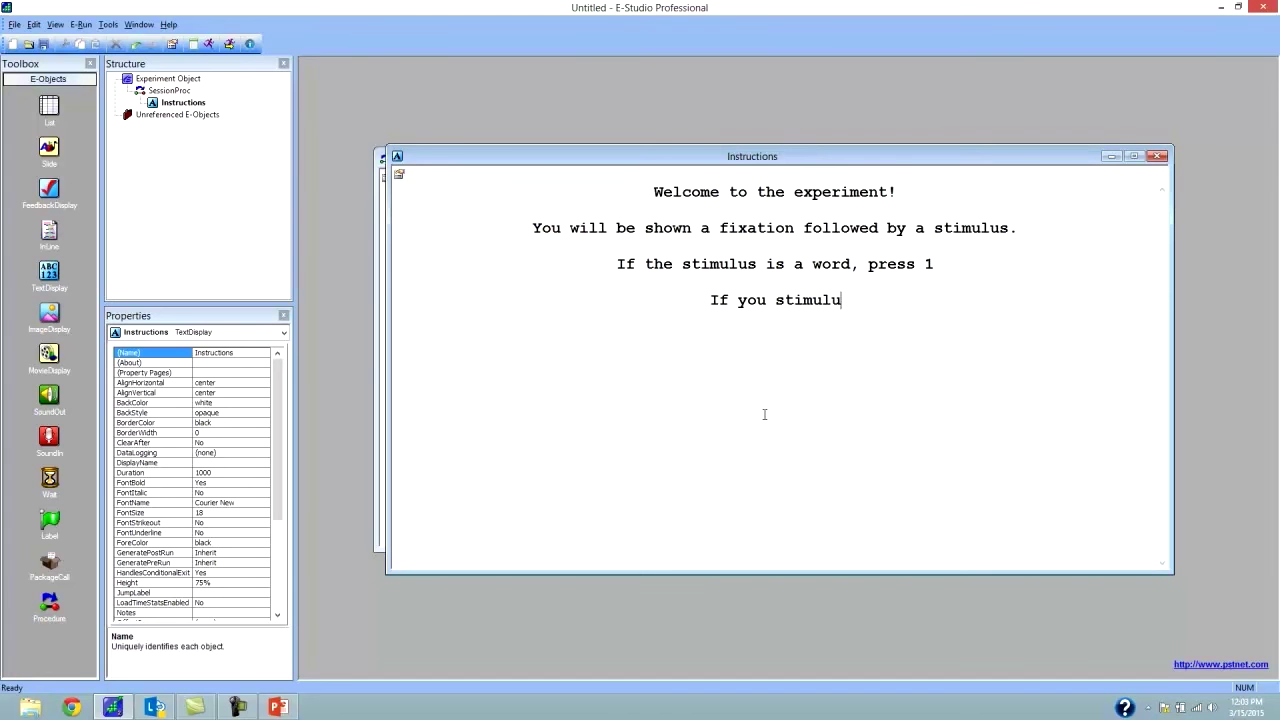
{"action": "type", "text": "s is a nonword, "}
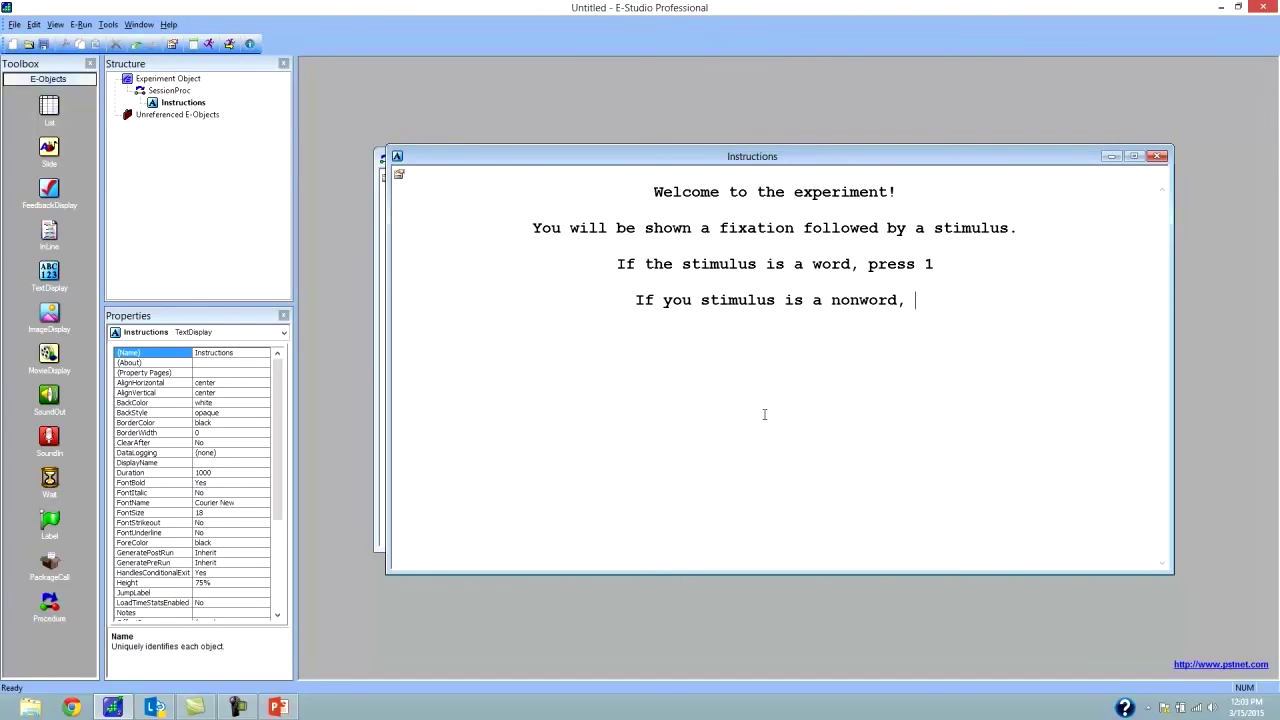
{"action": "type", "text": "press 2  "}
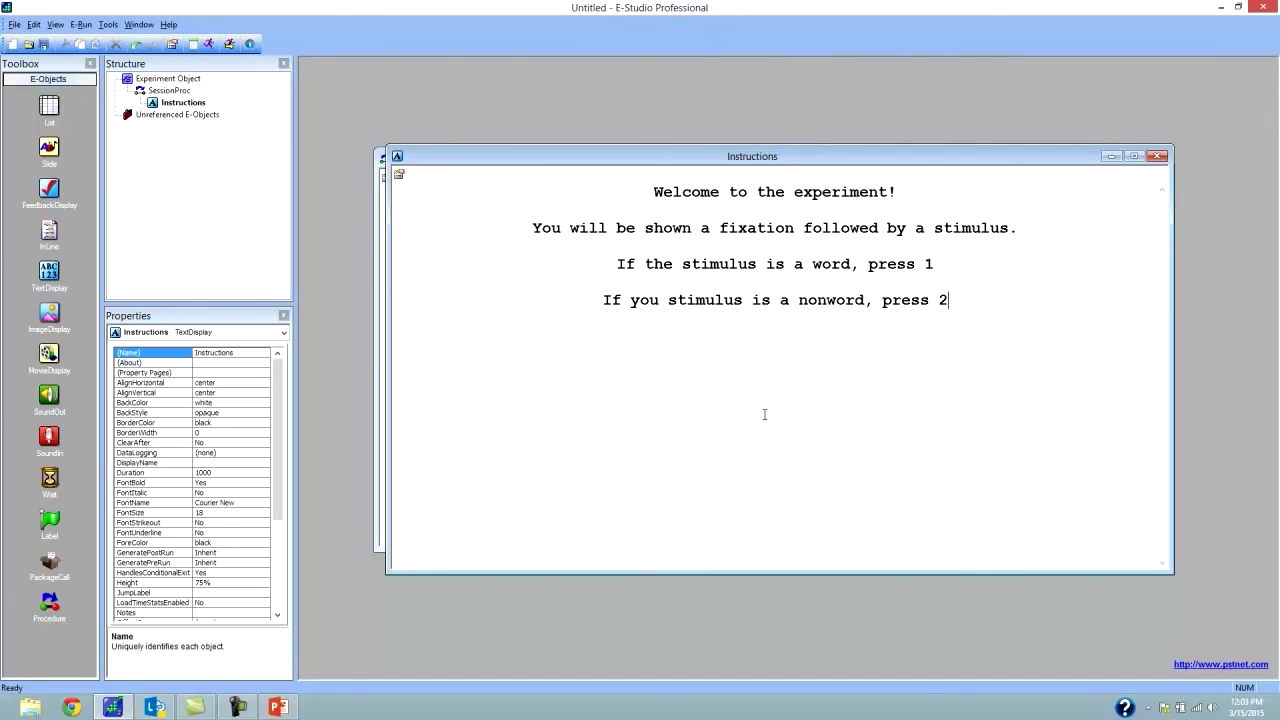
{"action": "type", "text": "Press SPACE to begin"}
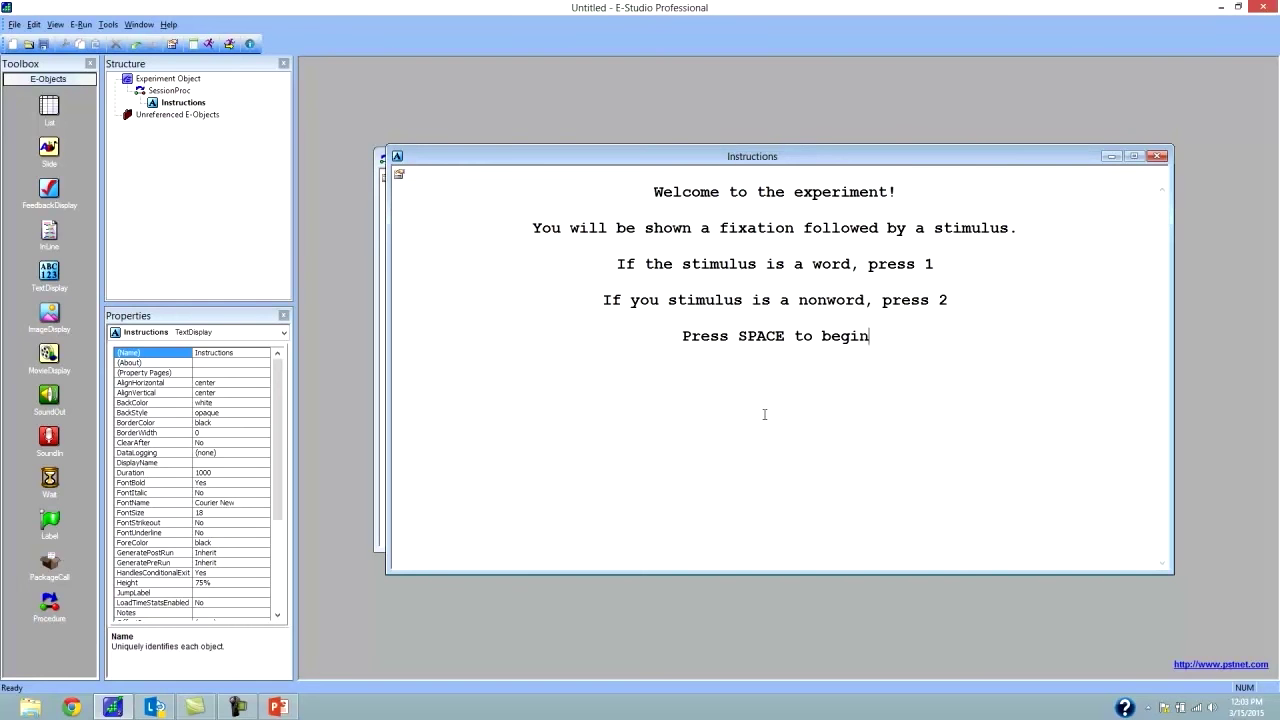
Step: Open the Instructions object's duration and input properties and set its Duration to (infinite)
{"action": "left_click", "coordinate": [400, 176]}
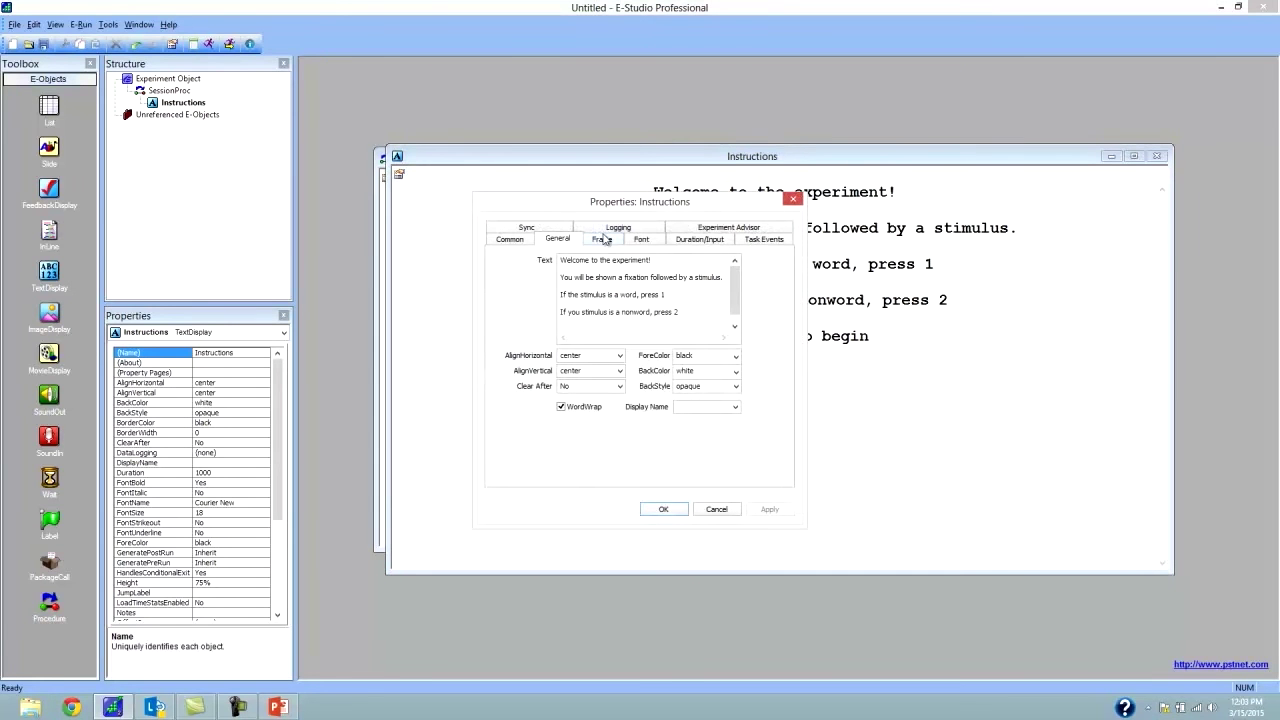
{"action": "left_click", "coordinate": [703, 240]}
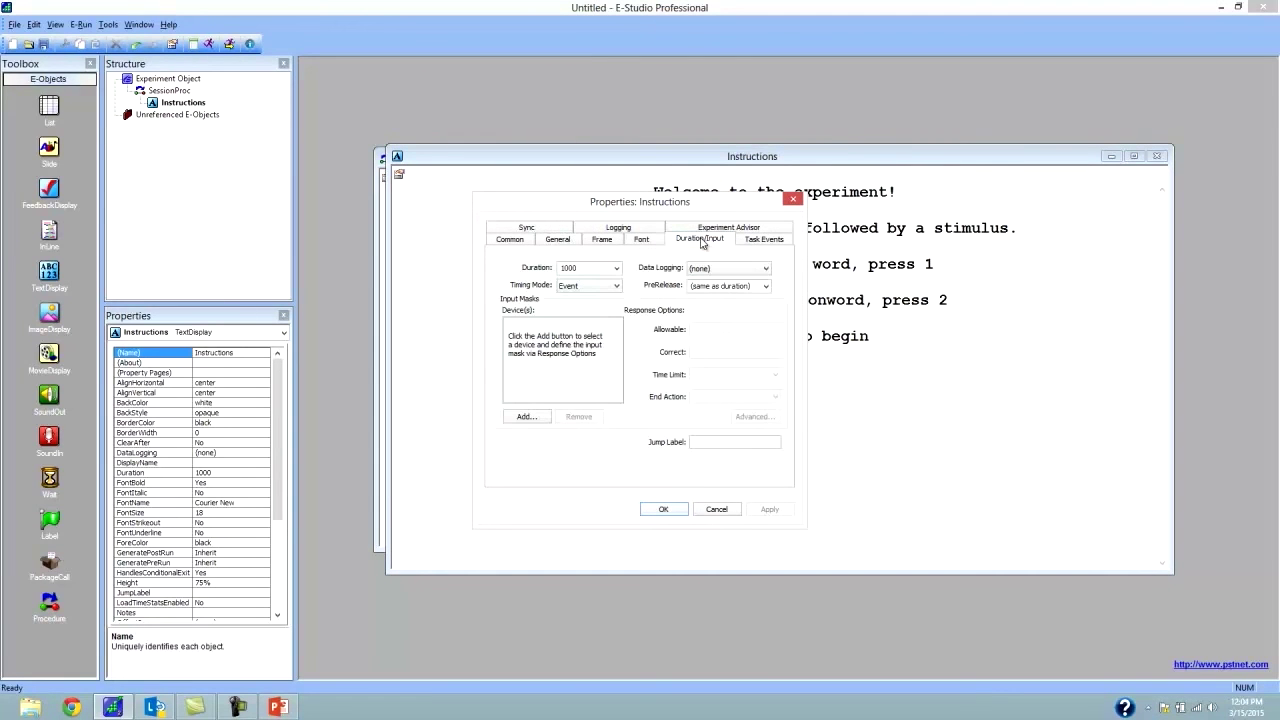
{"action": "left_click", "coordinate": [617, 268]}
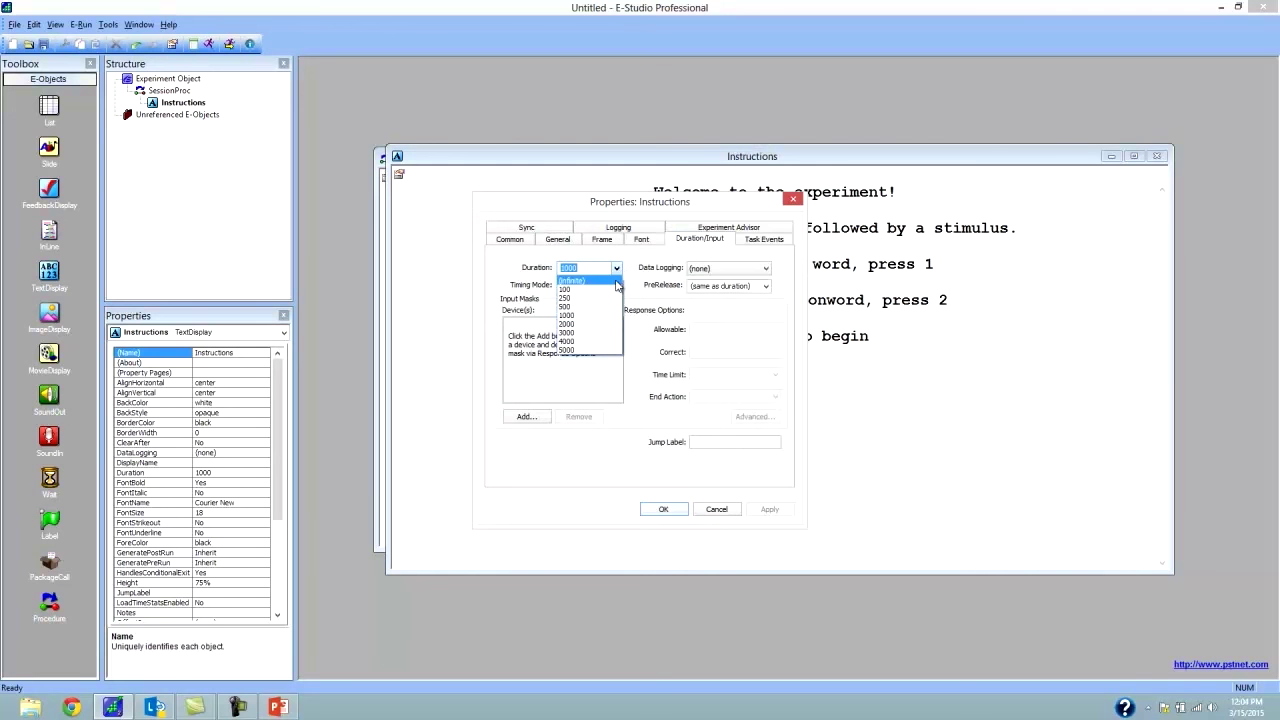
{"action": "left_click", "coordinate": [616, 283]}
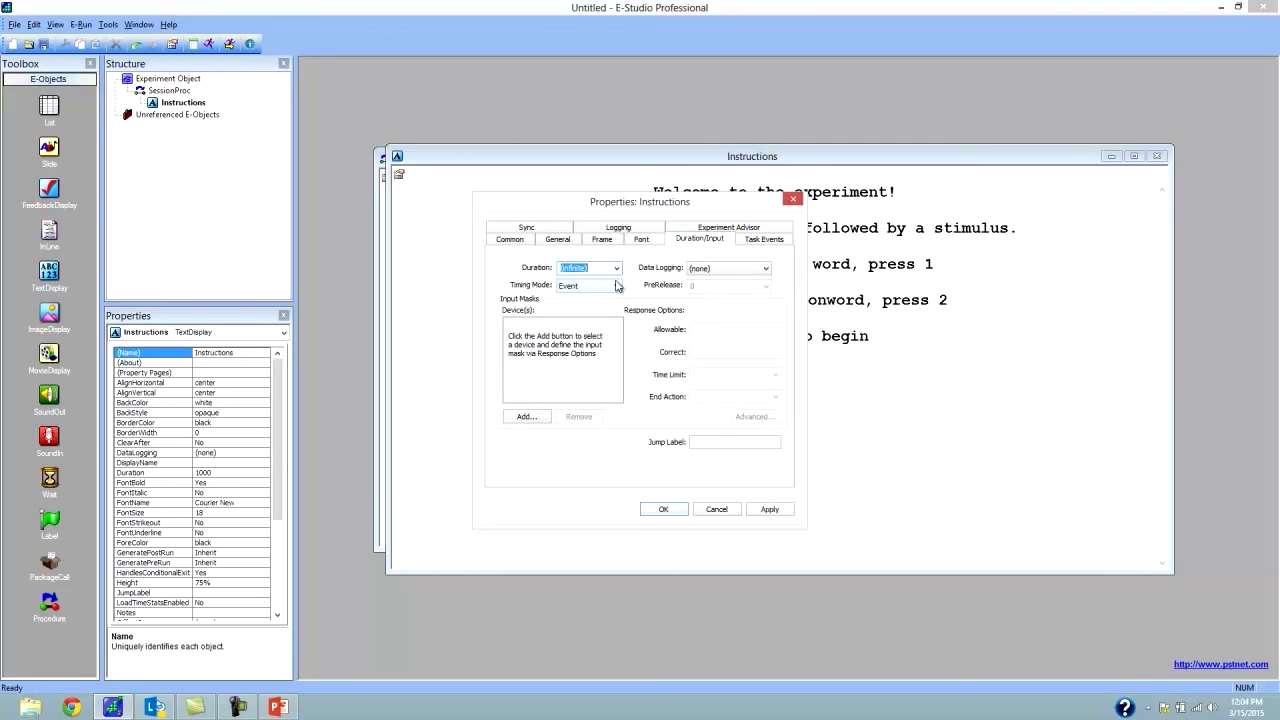
Step: Add a Keyboard input device to the Instructions object and limit its allowable response to {SPACE}
{"action": "left_click", "coordinate": [526, 416]}
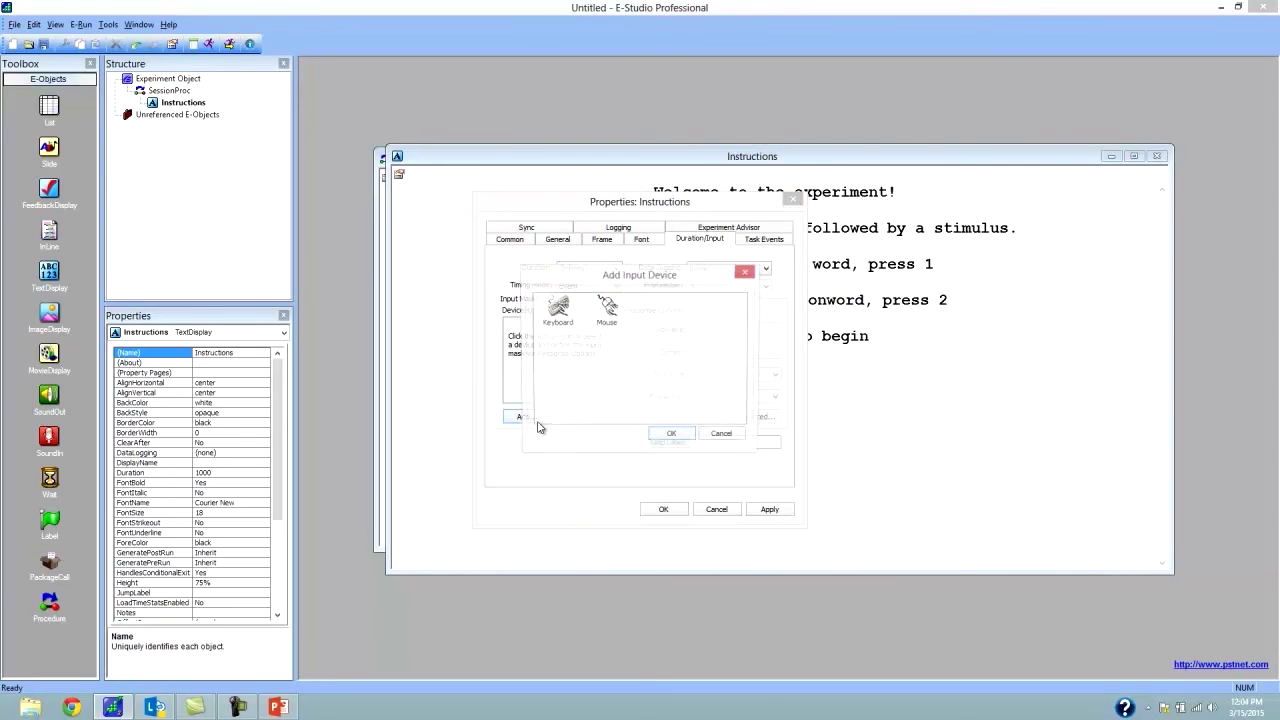
{"action": "double_click", "coordinate": [558, 312]}
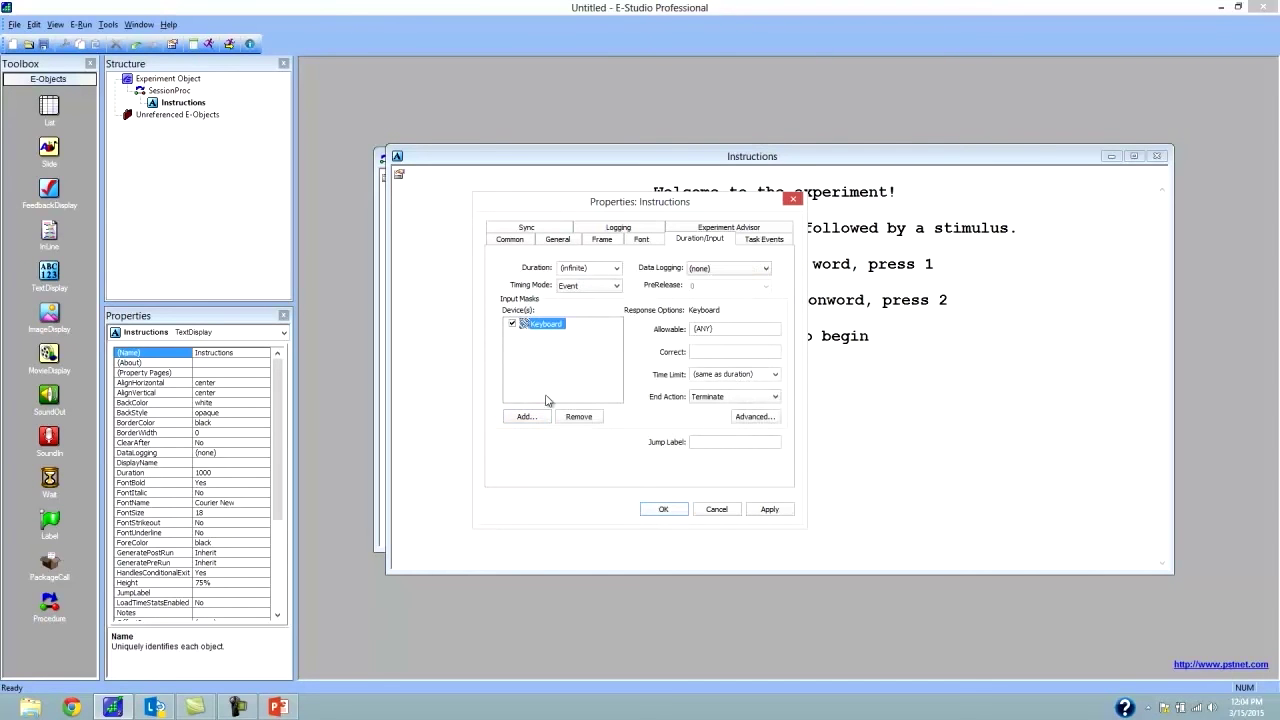
{"action": "left_click", "coordinate": [570, 373]}
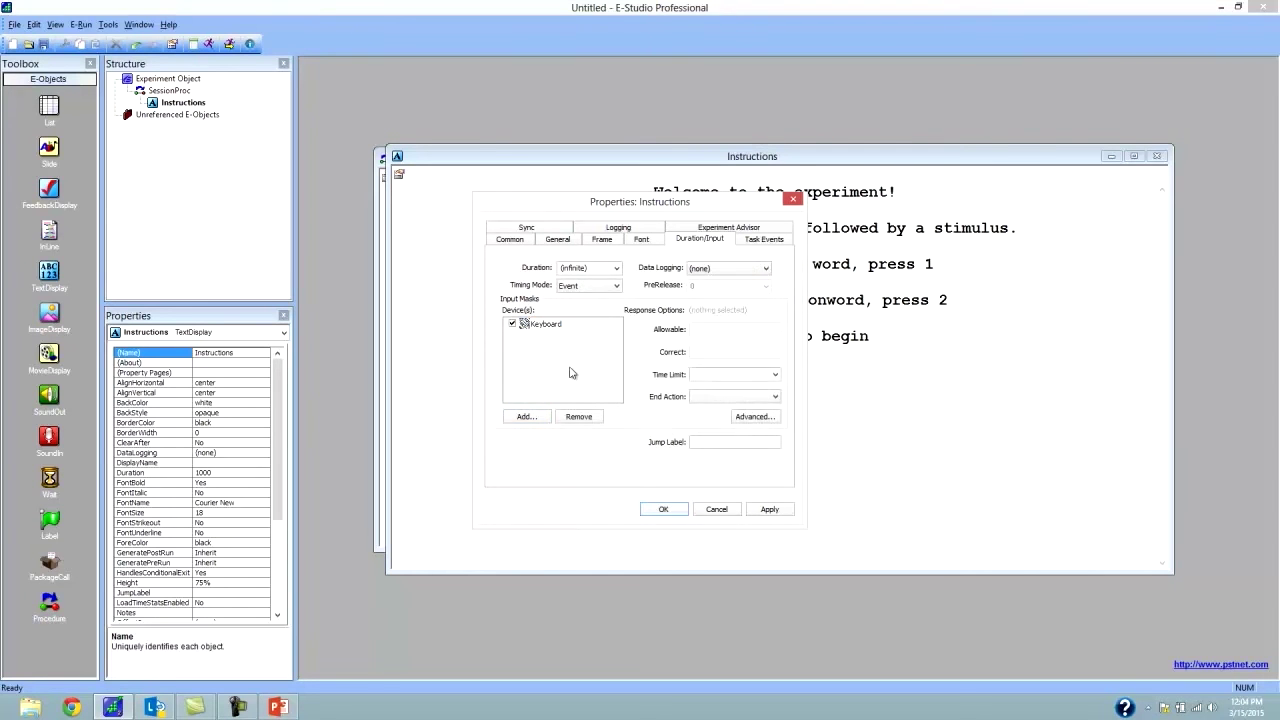
{"action": "left_click", "coordinate": [543, 326]}
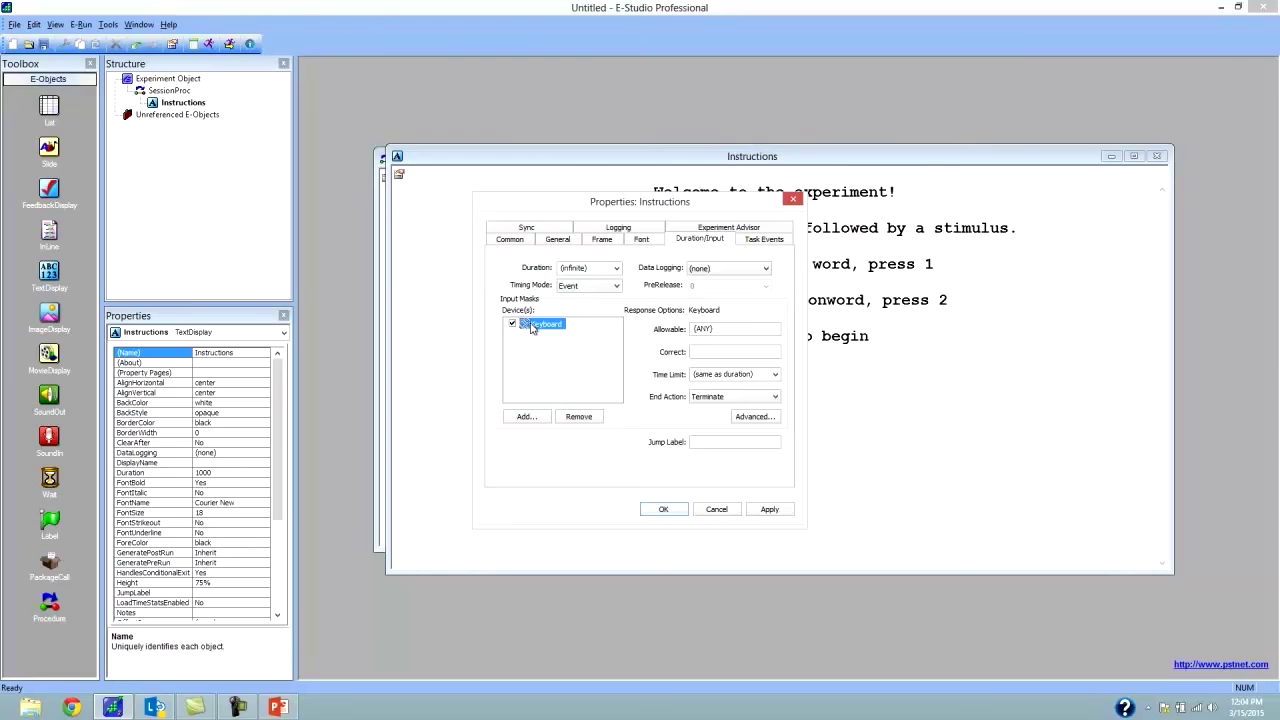
{"action": "left_click", "coordinate": [707, 331]}
{"action": "left_click_drag", "start_coordinate": [709, 331], "coordinate": [694, 331]}
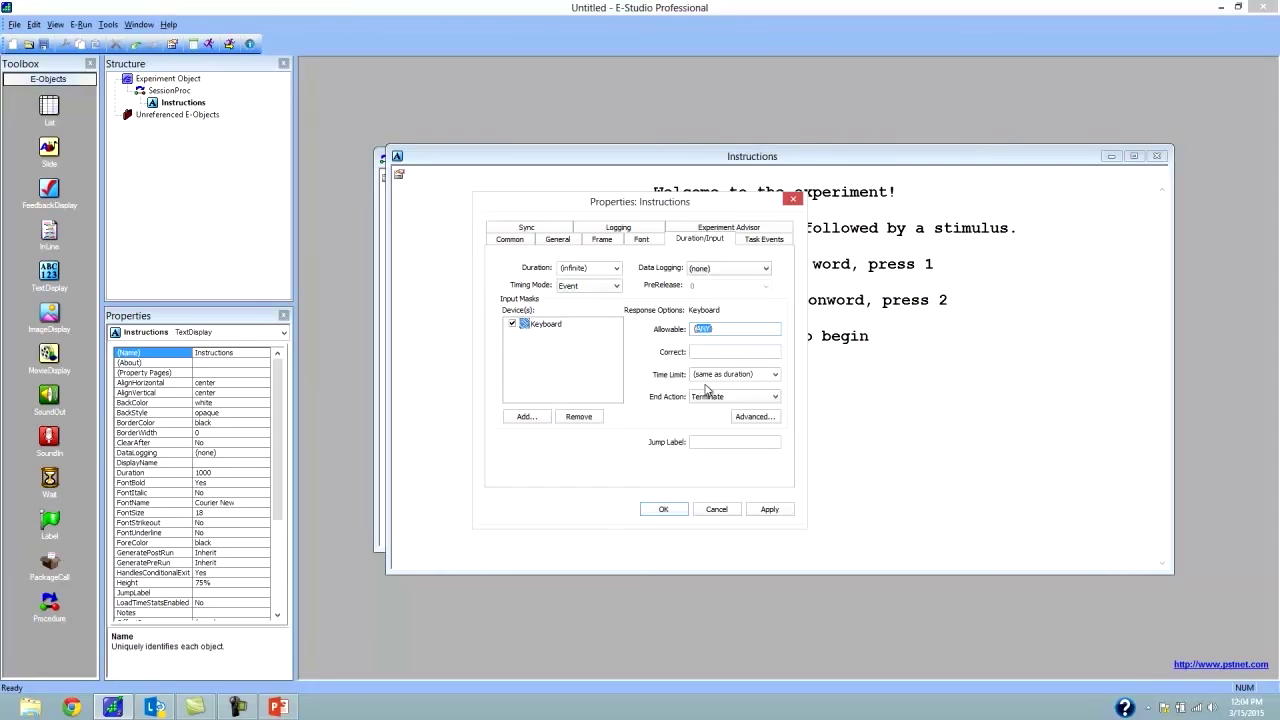
{"action": "type", "text": "{SPACE}"}
{"action": "left_click", "coordinate": [754, 332]}
Step: Set Data Logging to Time Audit Only, apply it, review the logged properties, and accept the Instructions properties
{"action": "left_click", "coordinate": [742, 273]}
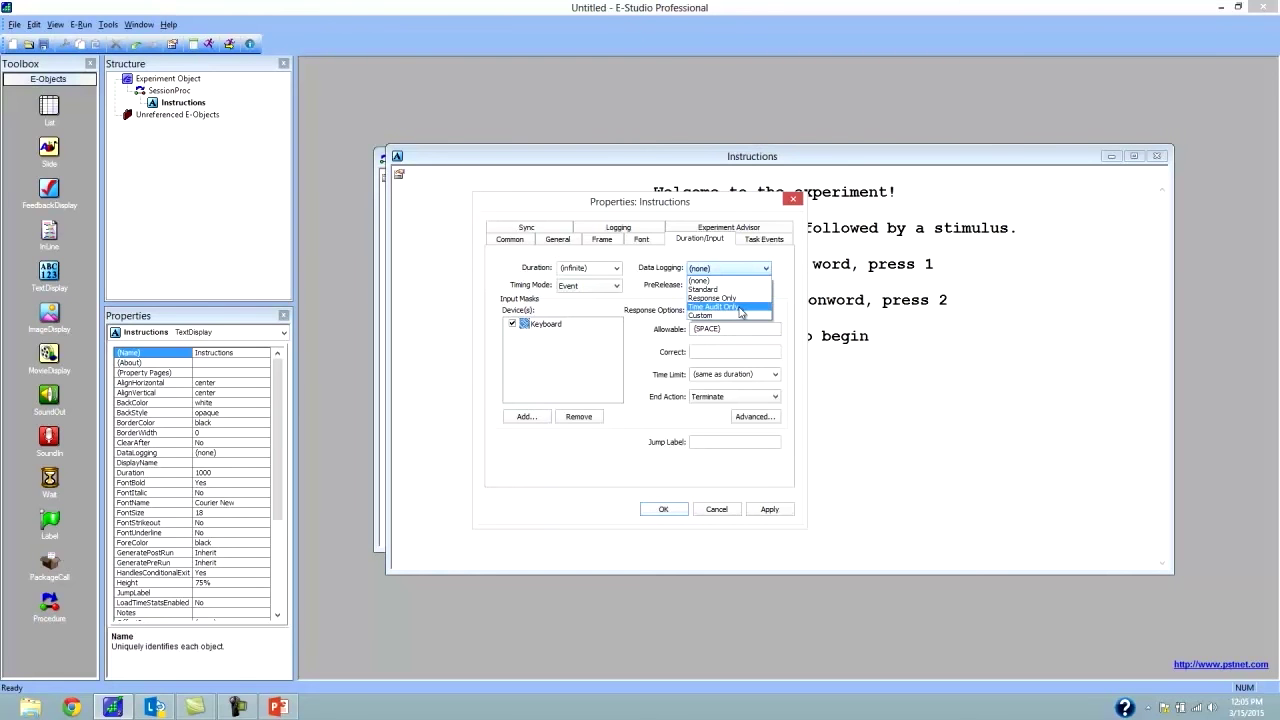
{"action": "left_click", "coordinate": [741, 307]}
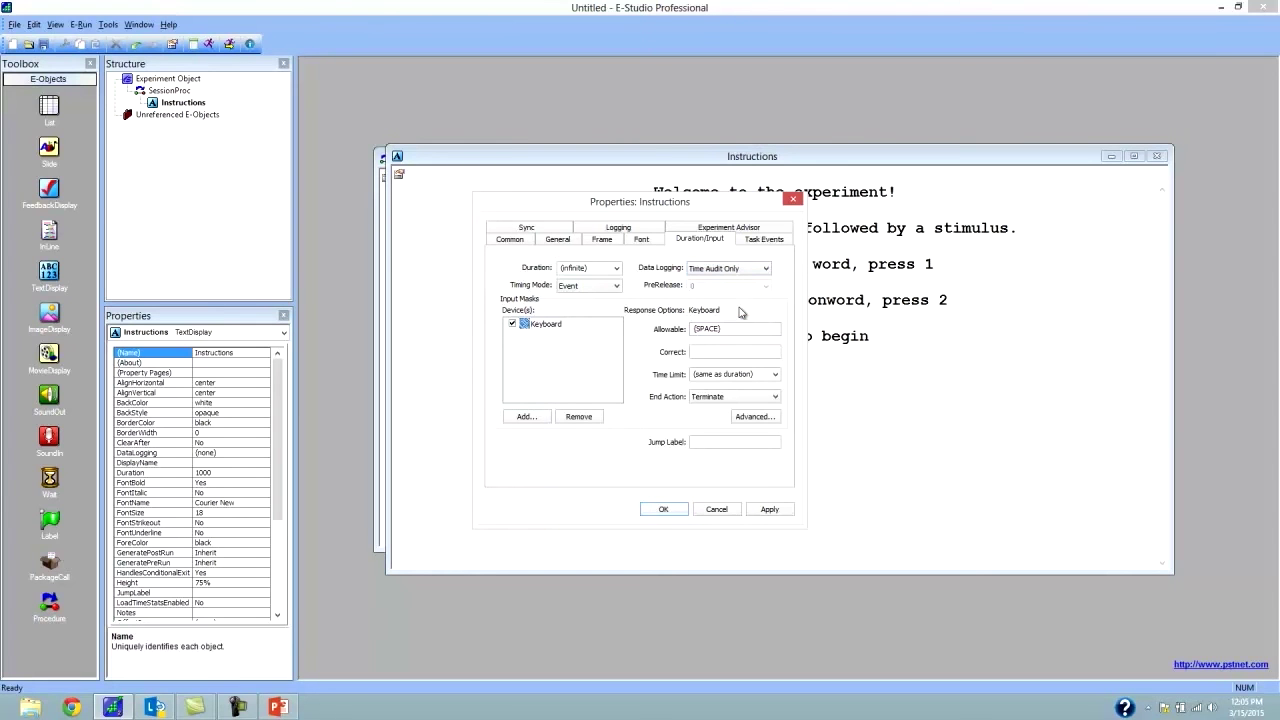
{"action": "left_click", "coordinate": [772, 512]}
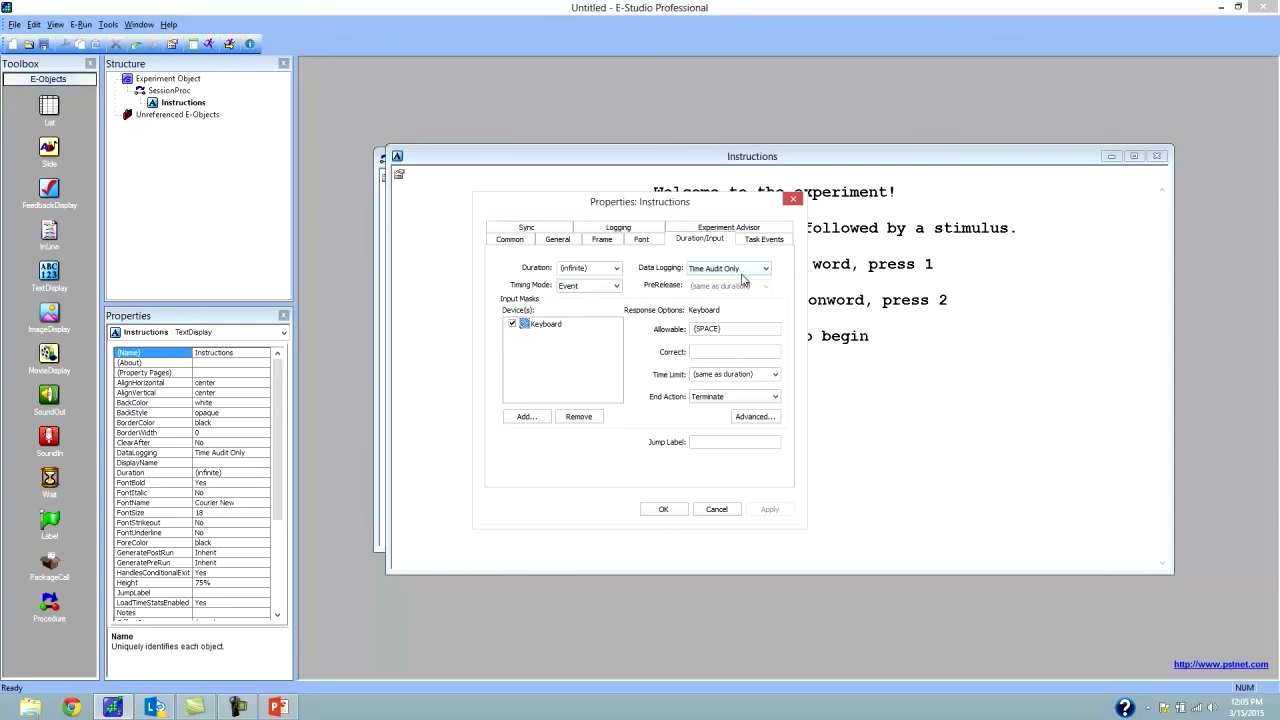
{"action": "left_click", "coordinate": [612, 228]}
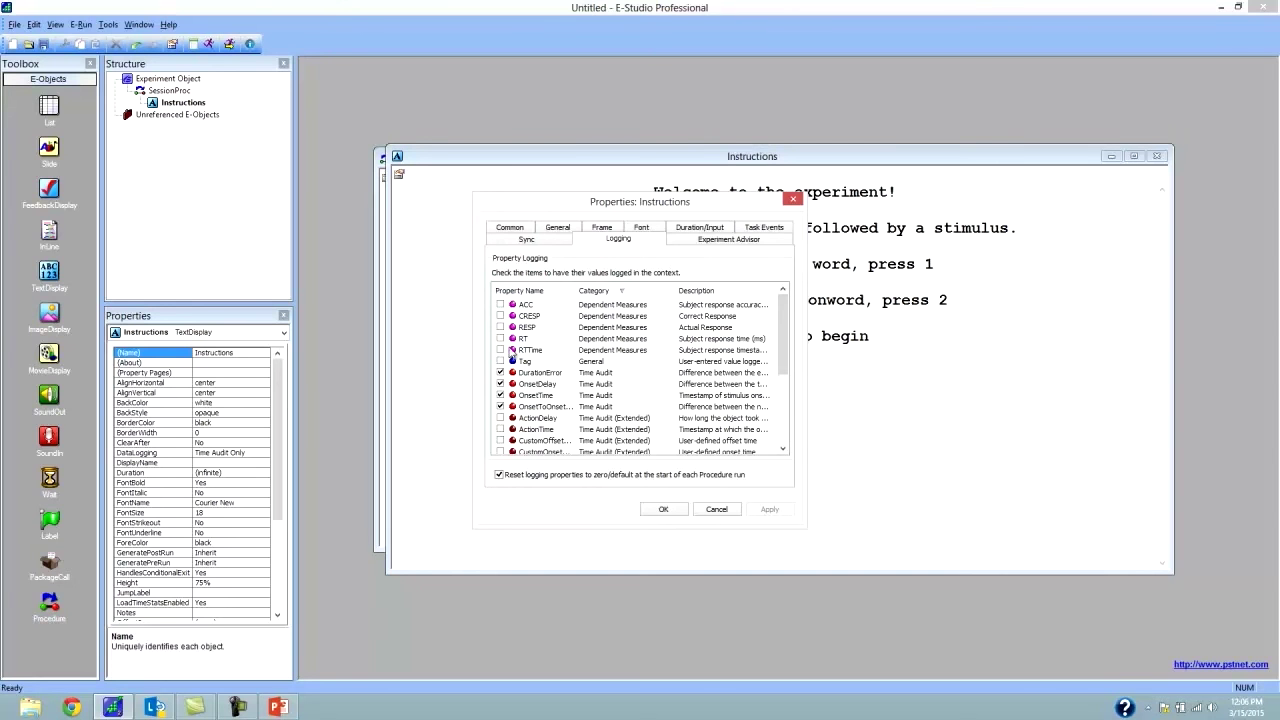
{"action": "left_click", "coordinate": [663, 510]}
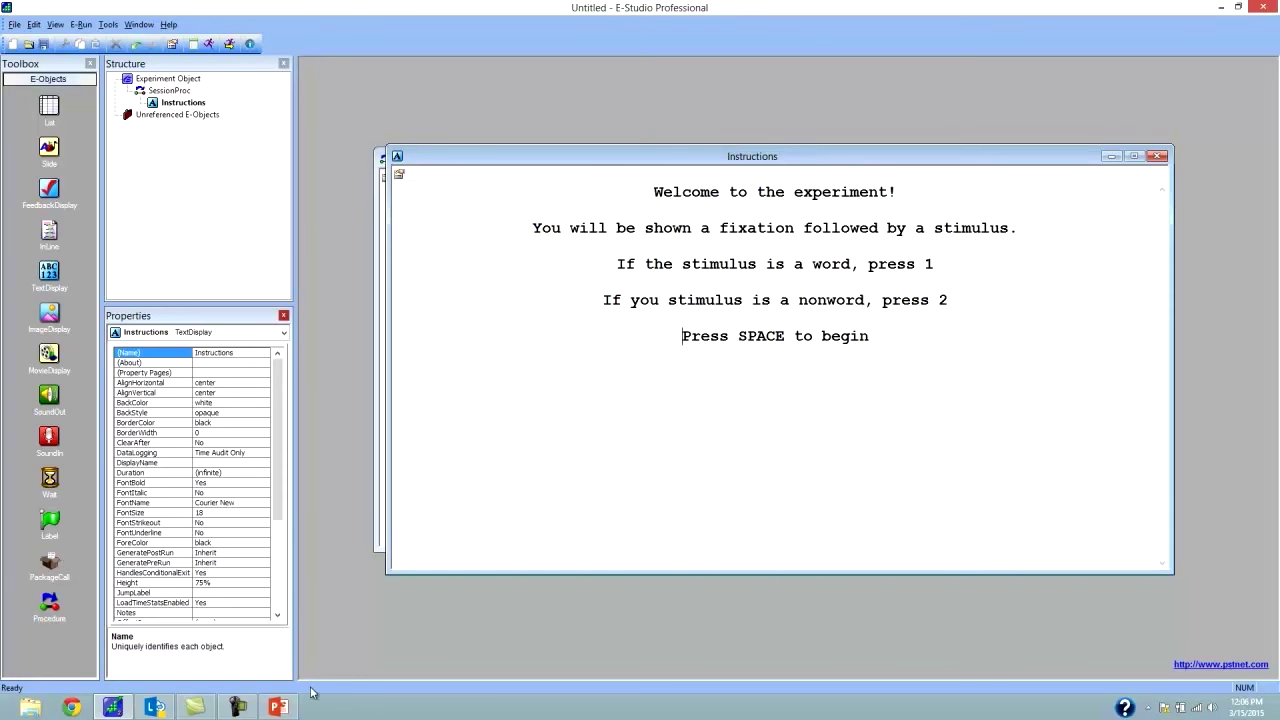
Step: Review the "Create a Welcome Screen" slide in PowerPoint, return to E-Studio, and close the Instructions object to get back to the SessionProc timeline
{"action": "left_click", "coordinate": [278, 707]}
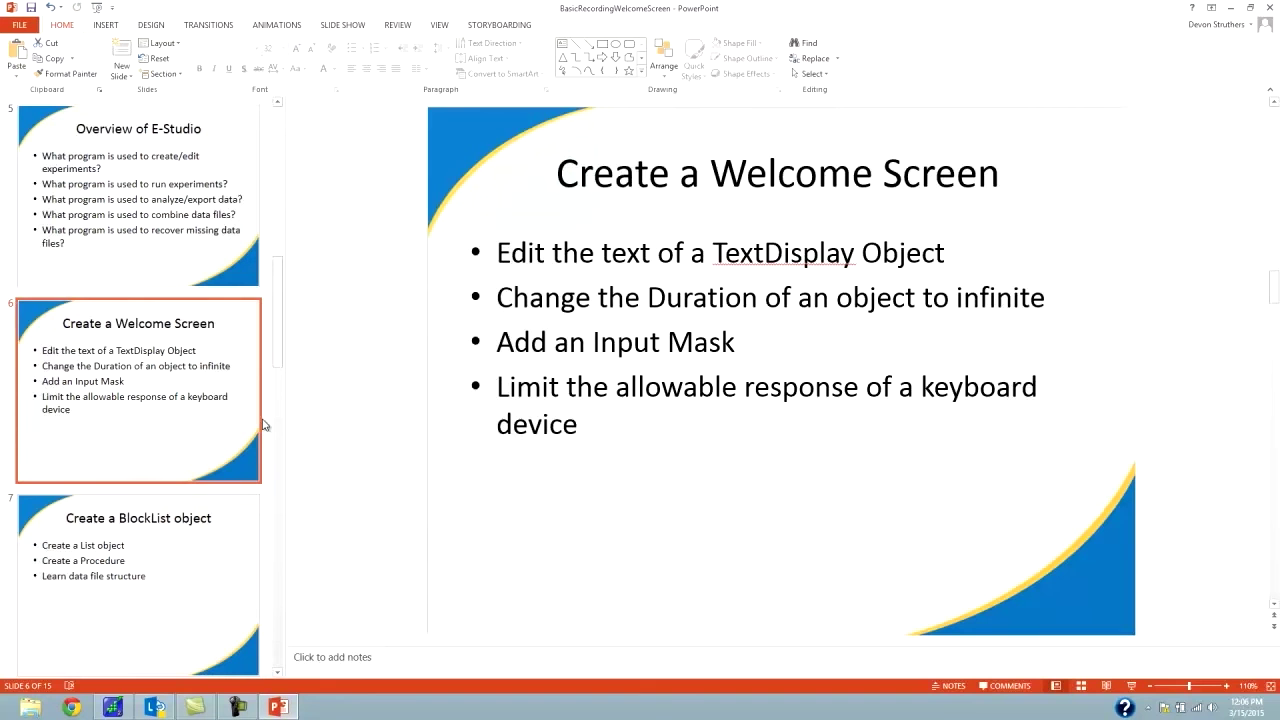
{"action": "left_click", "coordinate": [1233, 10]}
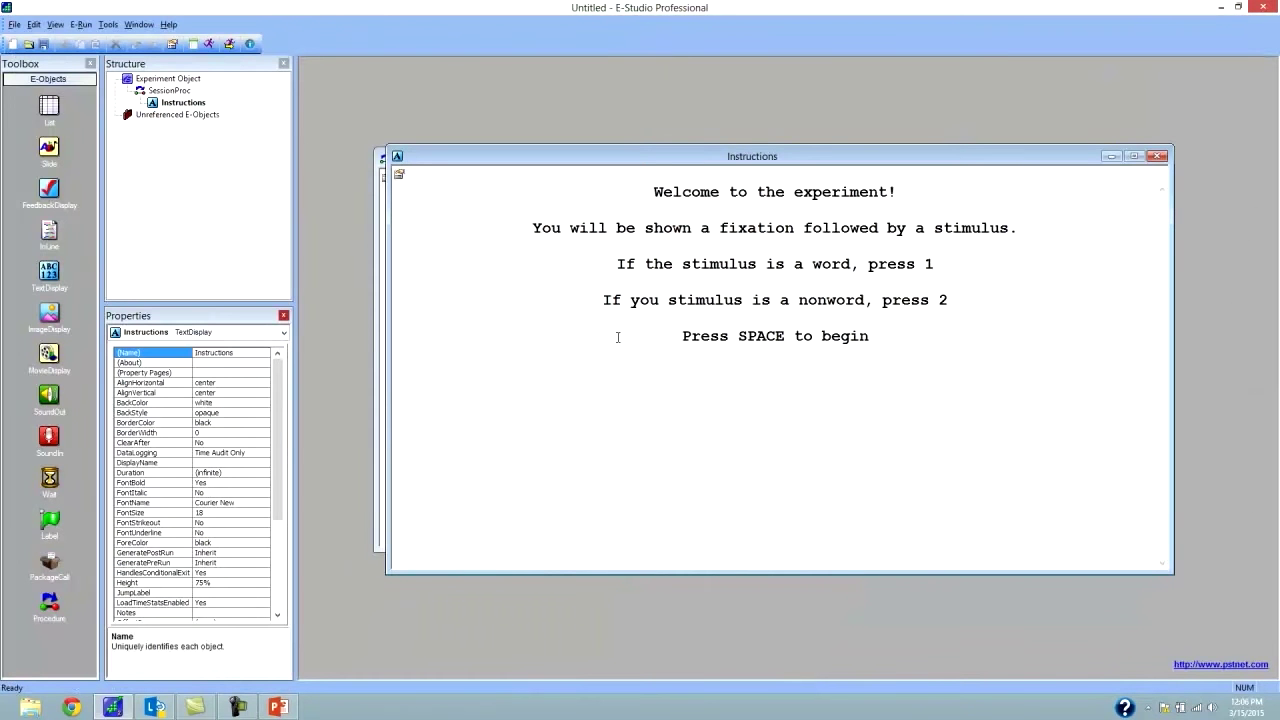
{"action": "left_click", "coordinate": [1157, 156]}
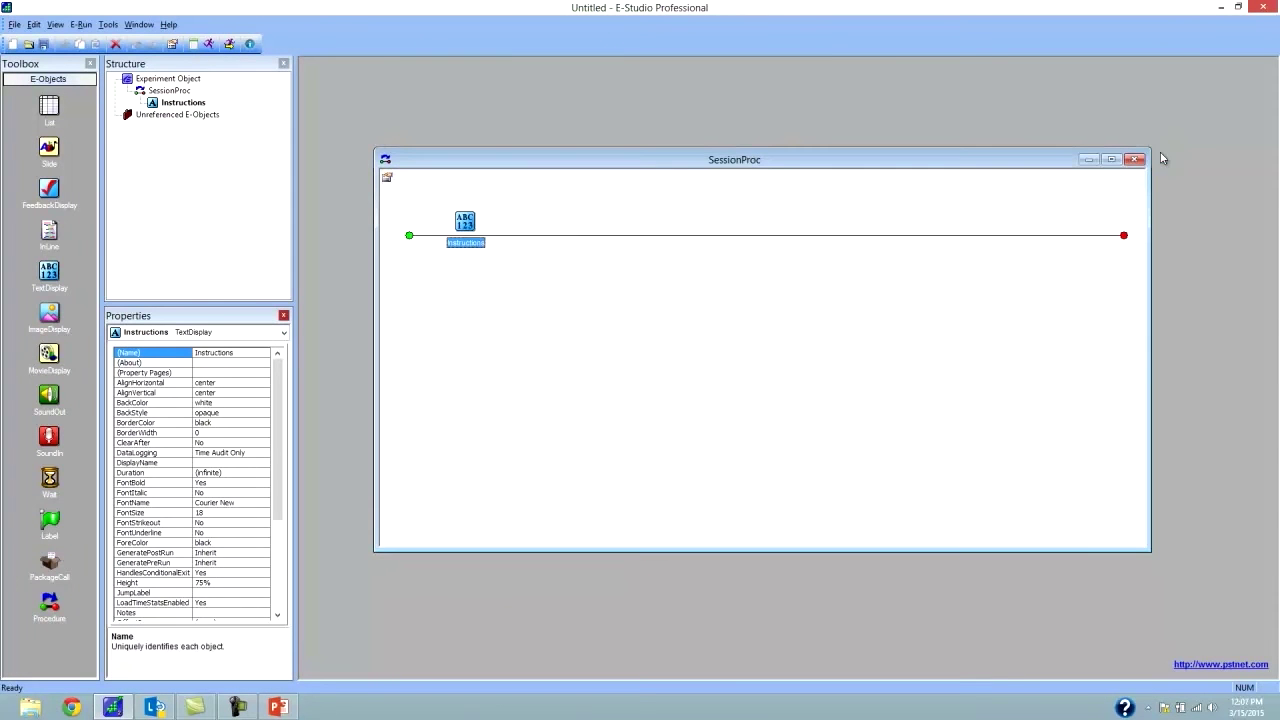
{"action": "left_click", "coordinate": [670, 330]}
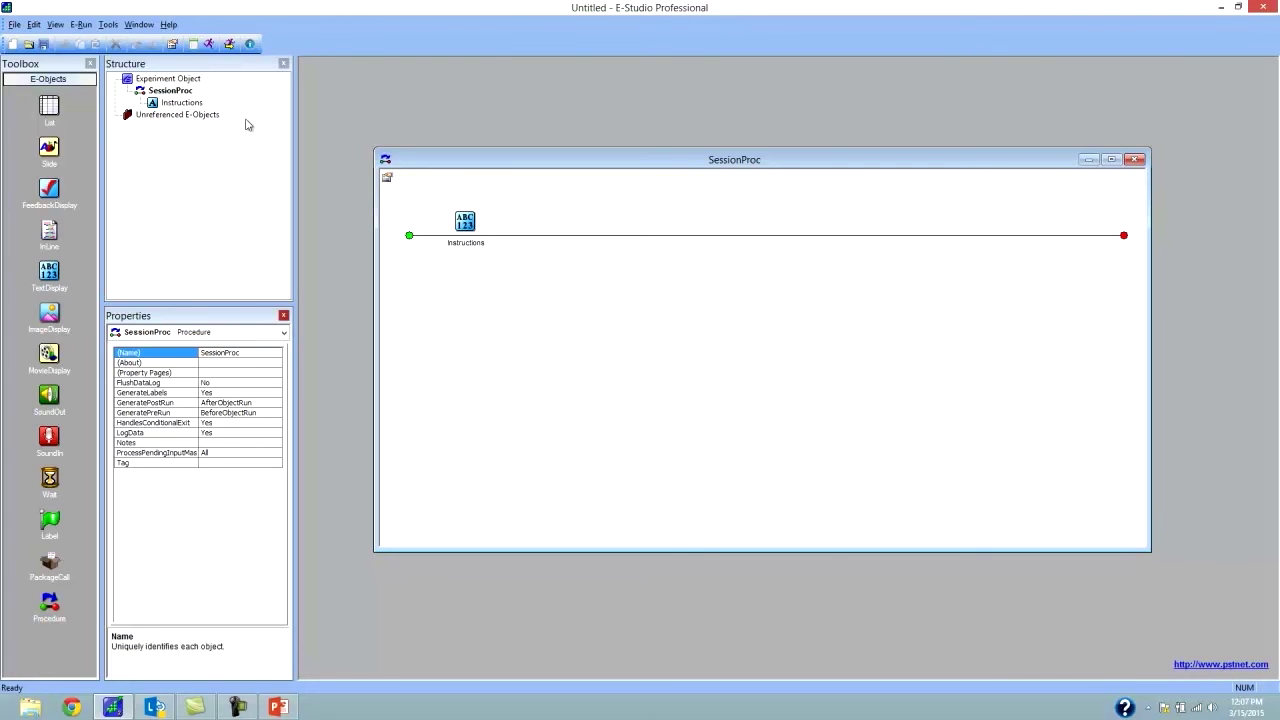
Step: Add a List object after Instructions on the SessionProc timeline and rename it BlockList
{"action": "left_click_drag", "start_coordinate": [48, 110], "coordinate": [509, 249]}
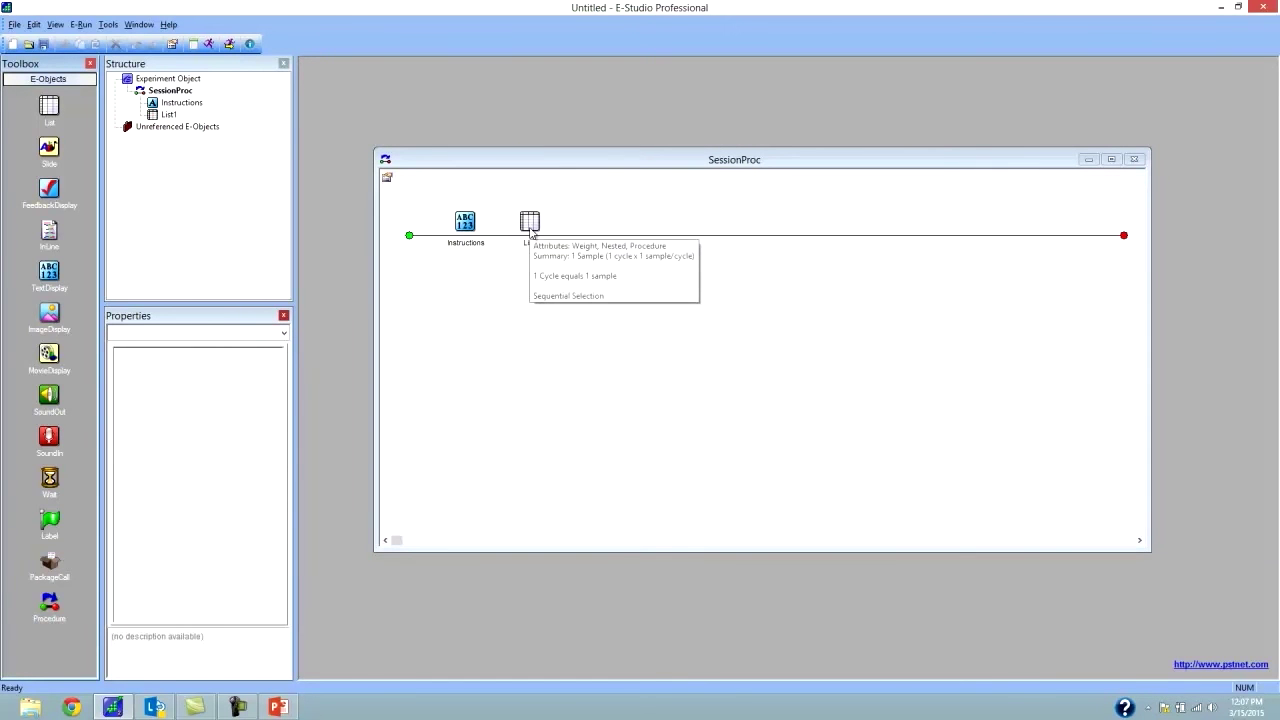
{"action": "right_click", "coordinate": [530, 231]}
{"action": "left_click", "coordinate": [530, 228]}
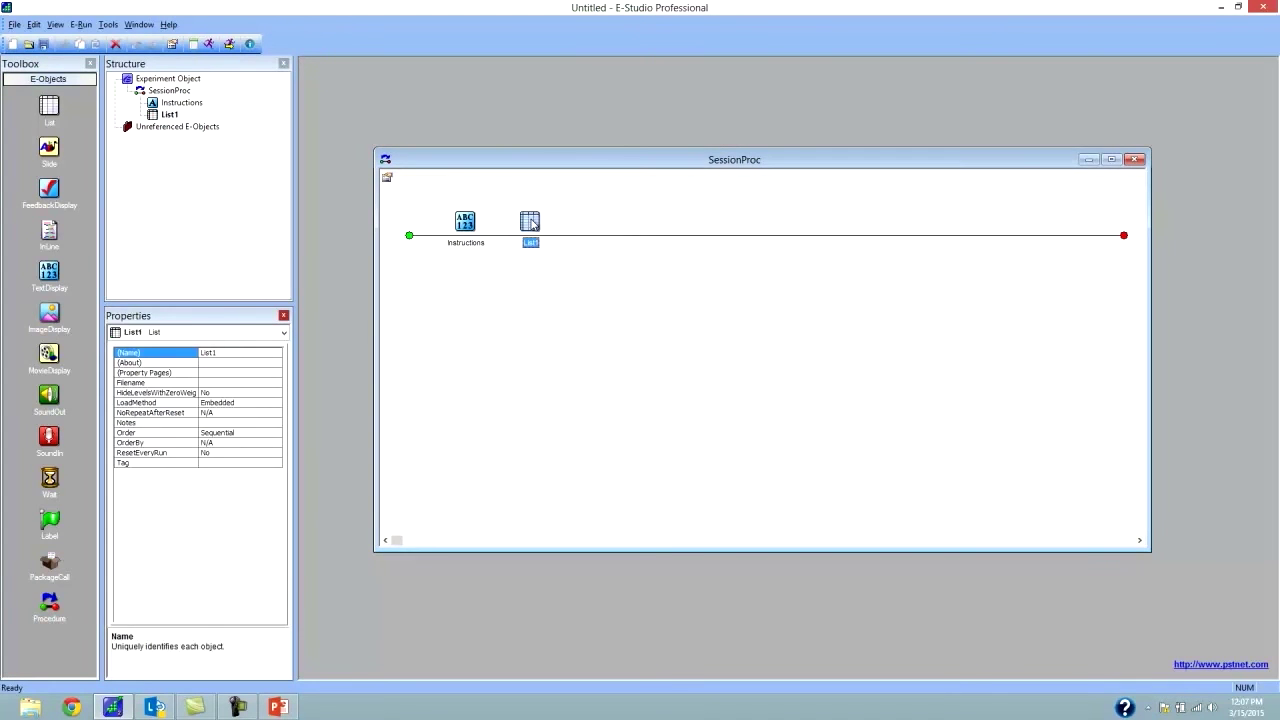
{"action": "right_click", "coordinate": [532, 222]}
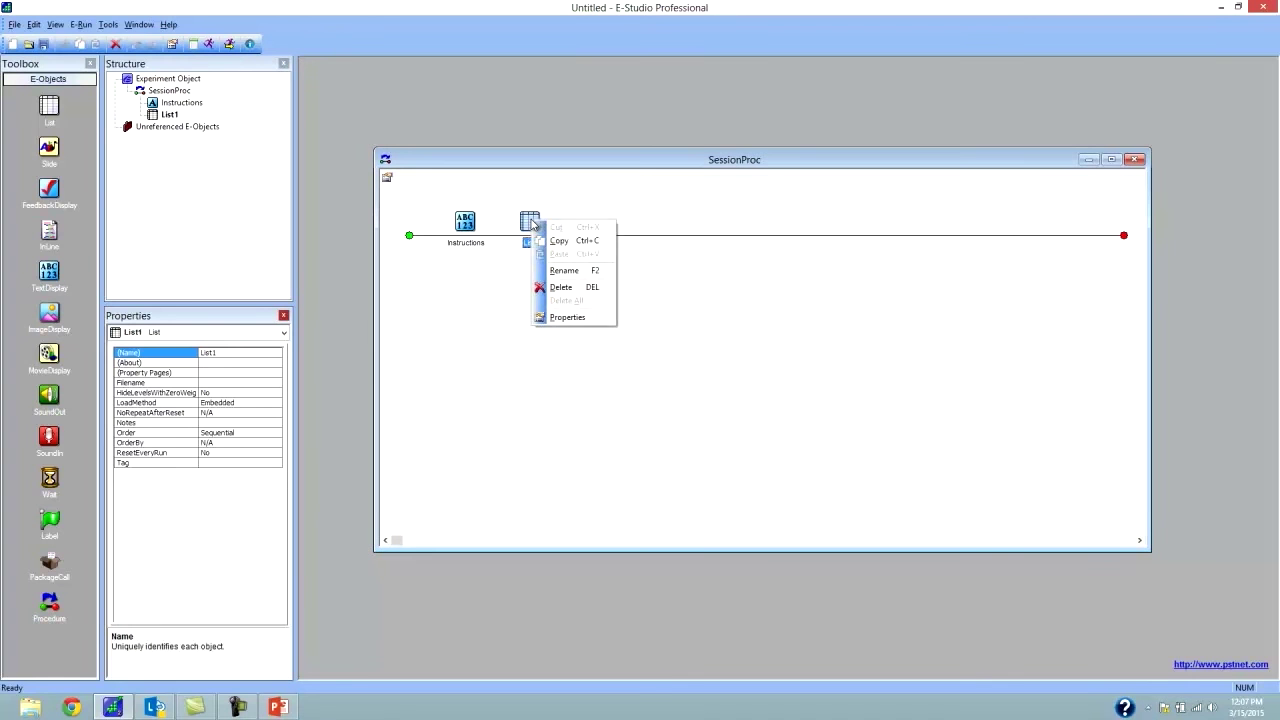
{"action": "left_click", "coordinate": [565, 271]}
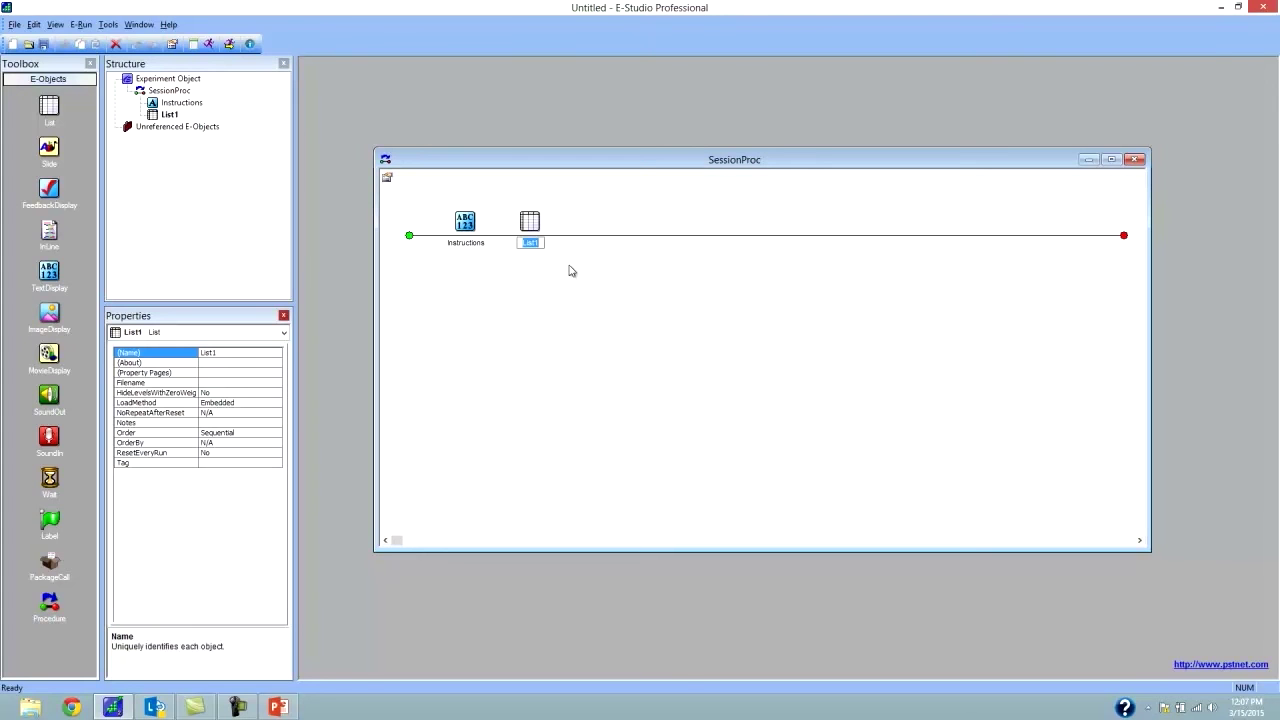
{"action": "type", "text": "BlockList"}
{"action": "key", "text": "Return"}
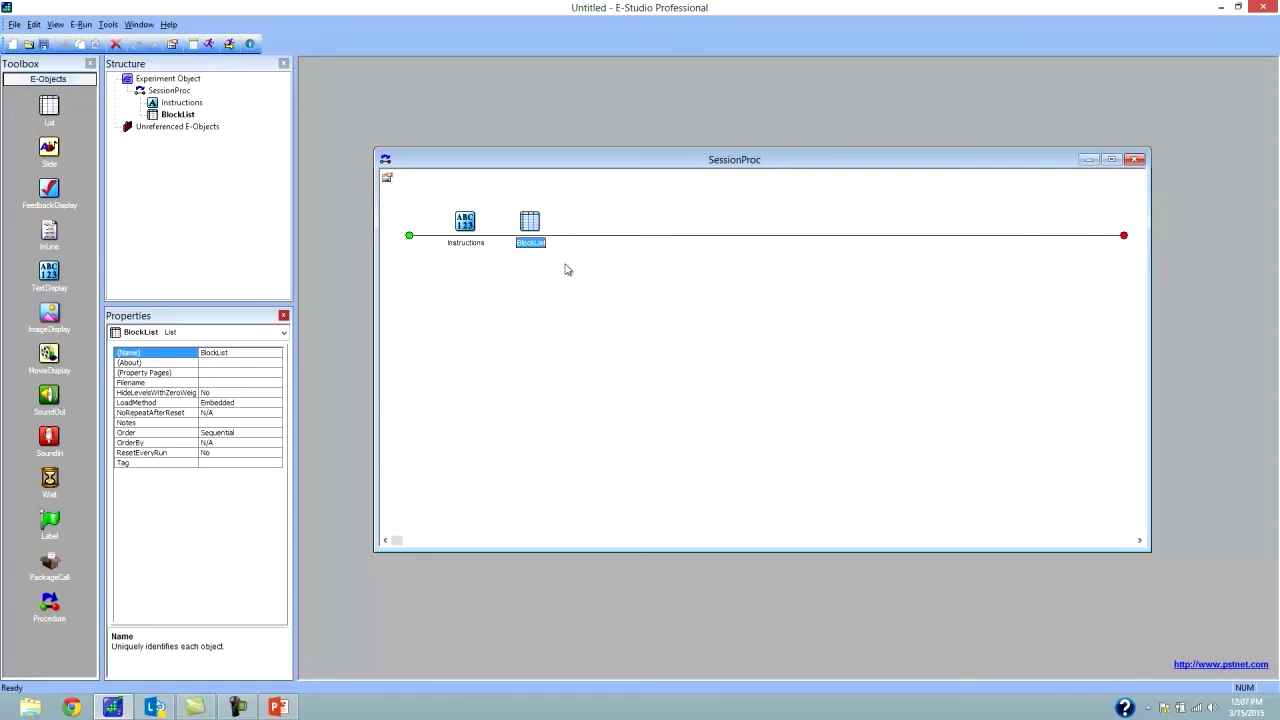
Step: In BlockList, assign BlockProc as the level's Procedure, create that procedure, and decline making it the default for new levels
{"action": "double_click", "coordinate": [530, 222]}
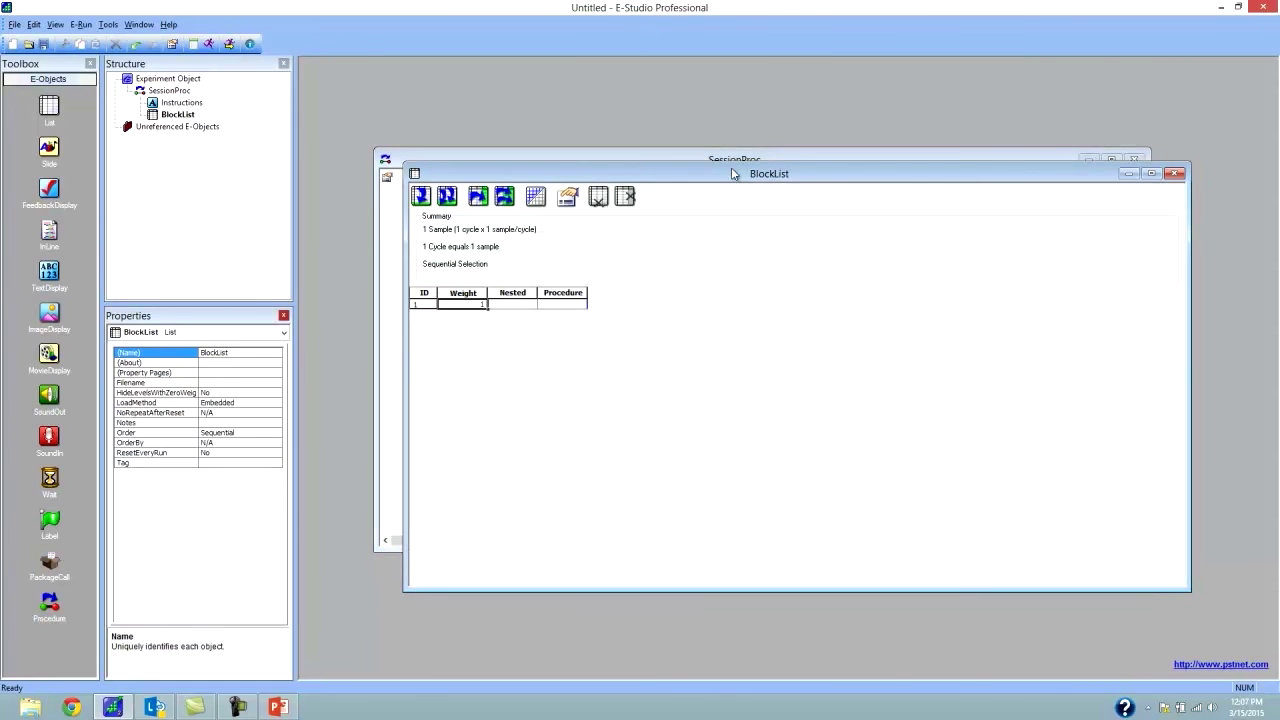
{"action": "left_click_drag", "start_coordinate": [733, 174], "coordinate": [716, 192]}
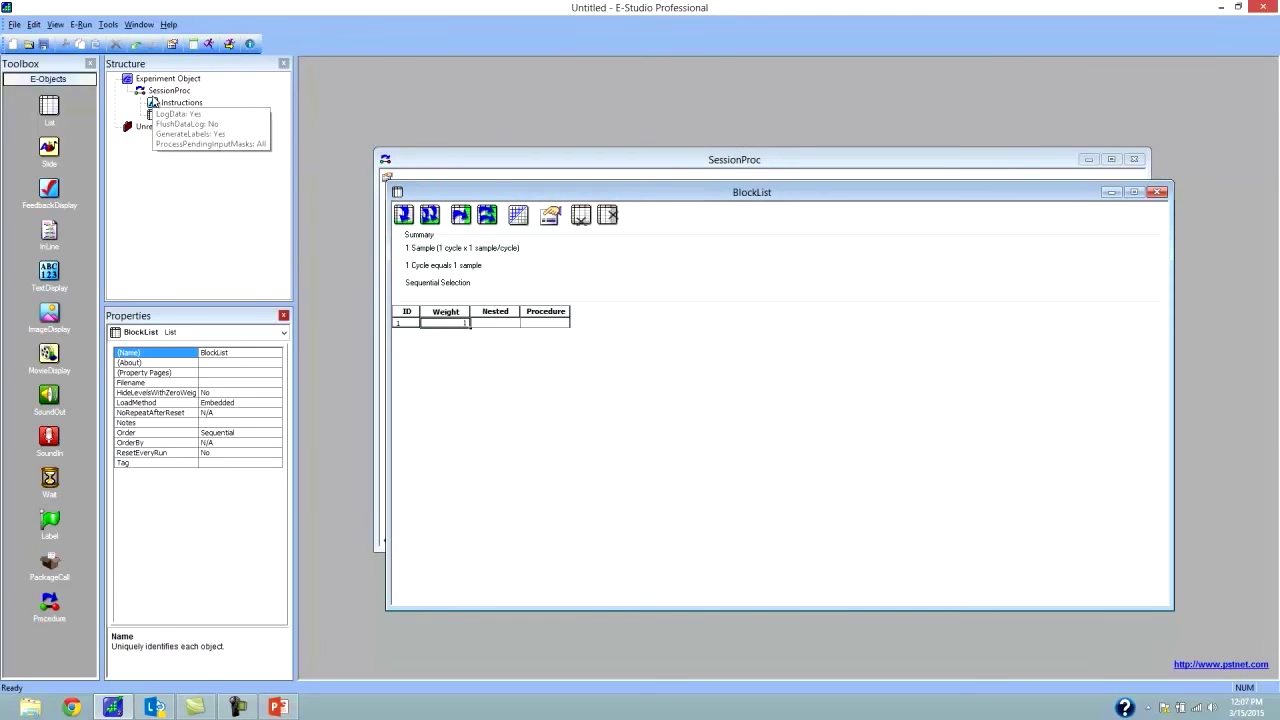
{"action": "left_click", "coordinate": [537, 324]}
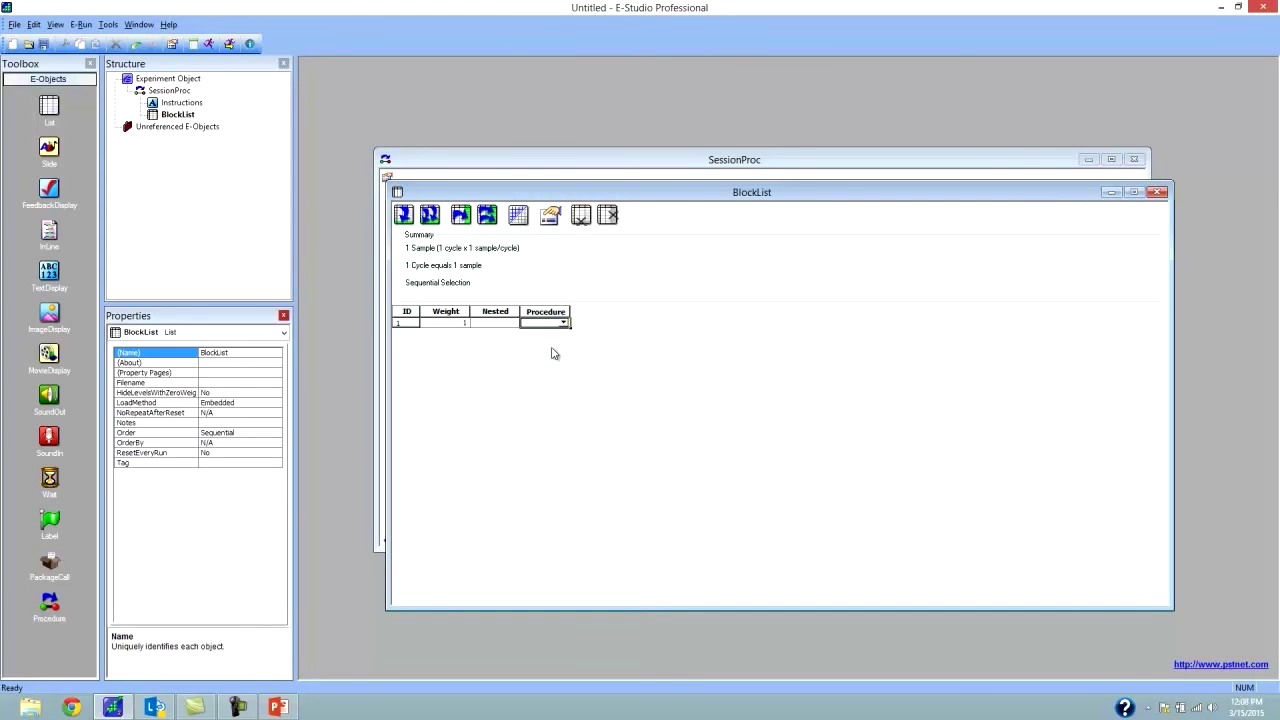
{"action": "type", "text": "BlockProc"}
{"action": "key", "text": "Return"}
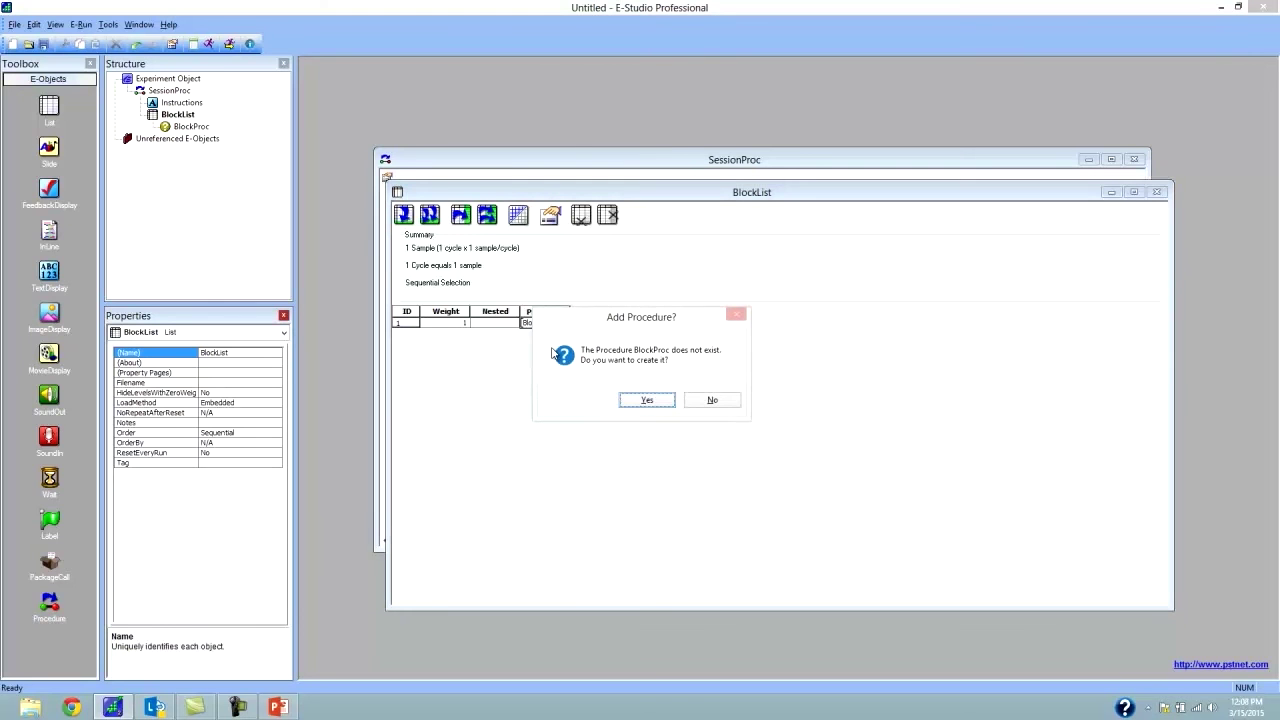
{"action": "left_click", "coordinate": [647, 402]}
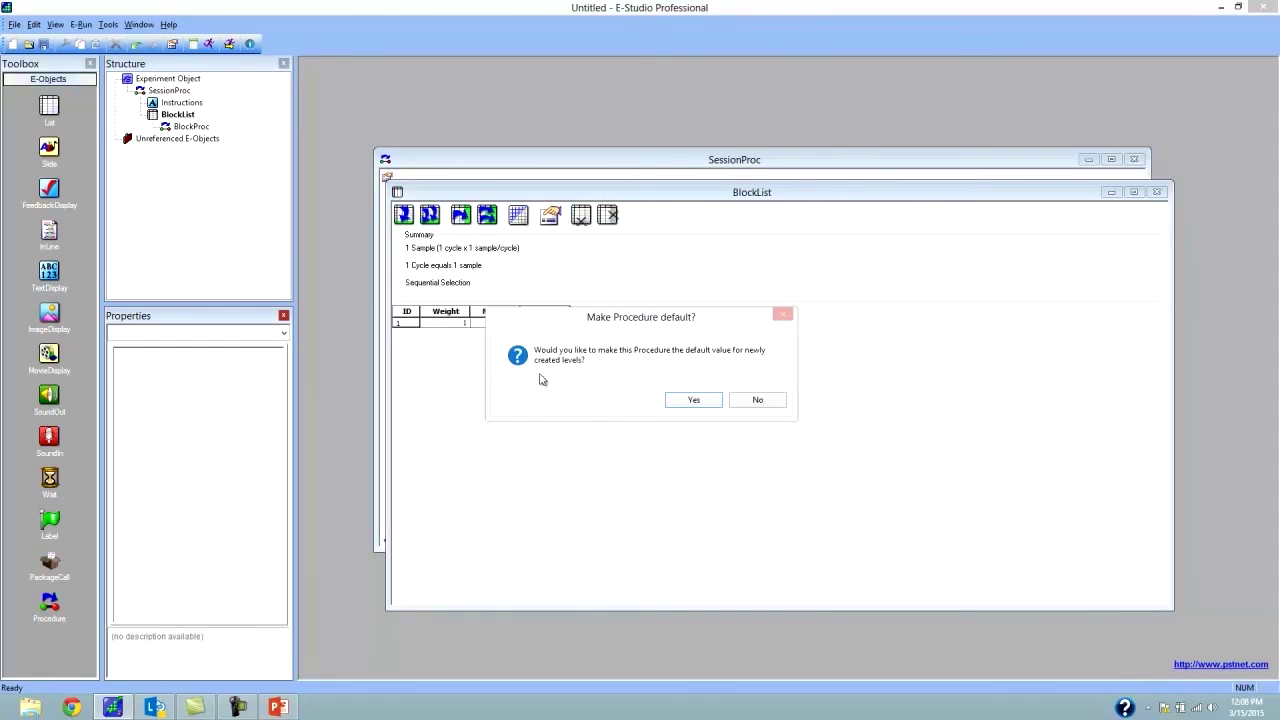
{"action": "left_click", "coordinate": [774, 401]}
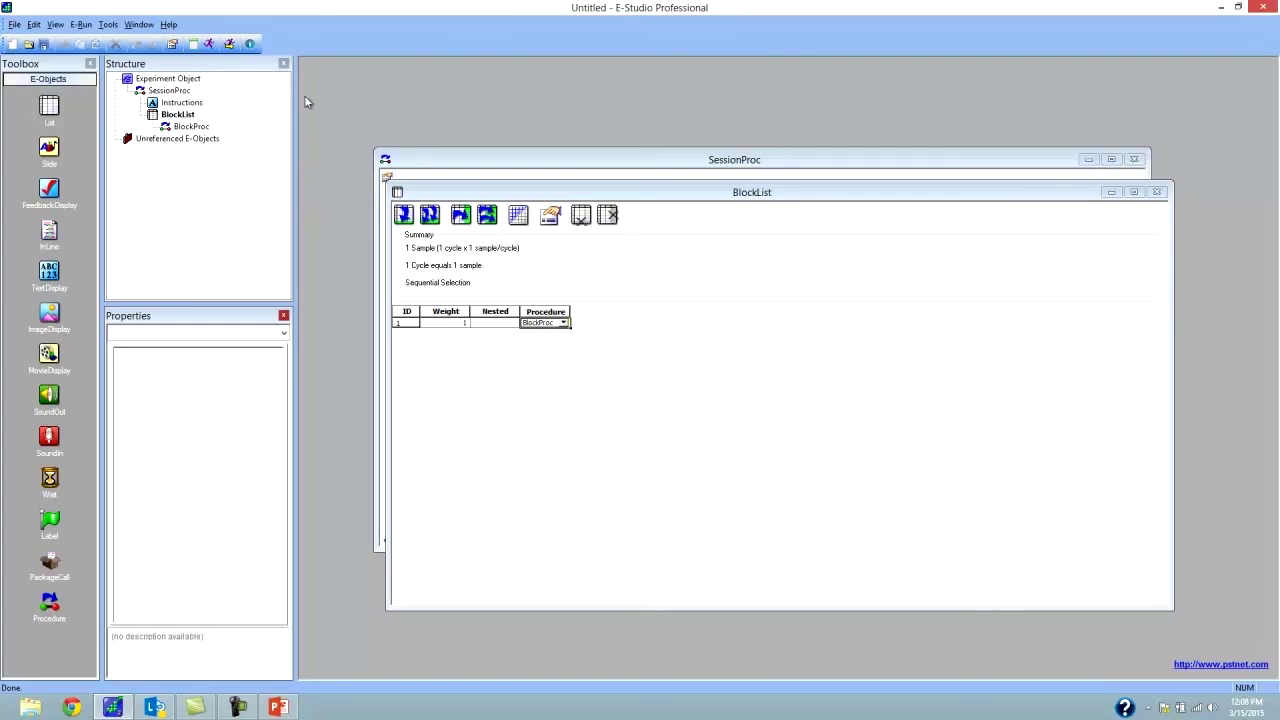
Step: Examine the Session, Block and Trial log level names in the Experiment Object's data file properties, then close the properties
{"action": "double_click", "coordinate": [152, 80]}
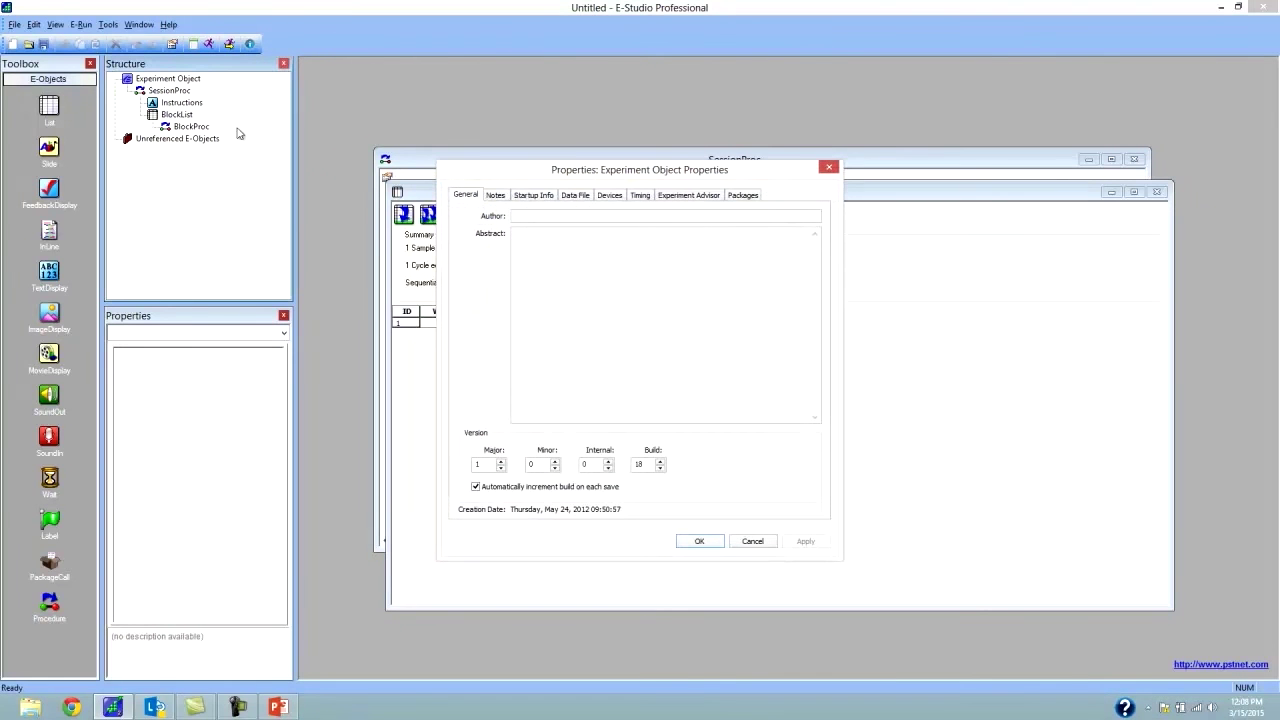
{"action": "left_click", "coordinate": [567, 197]}
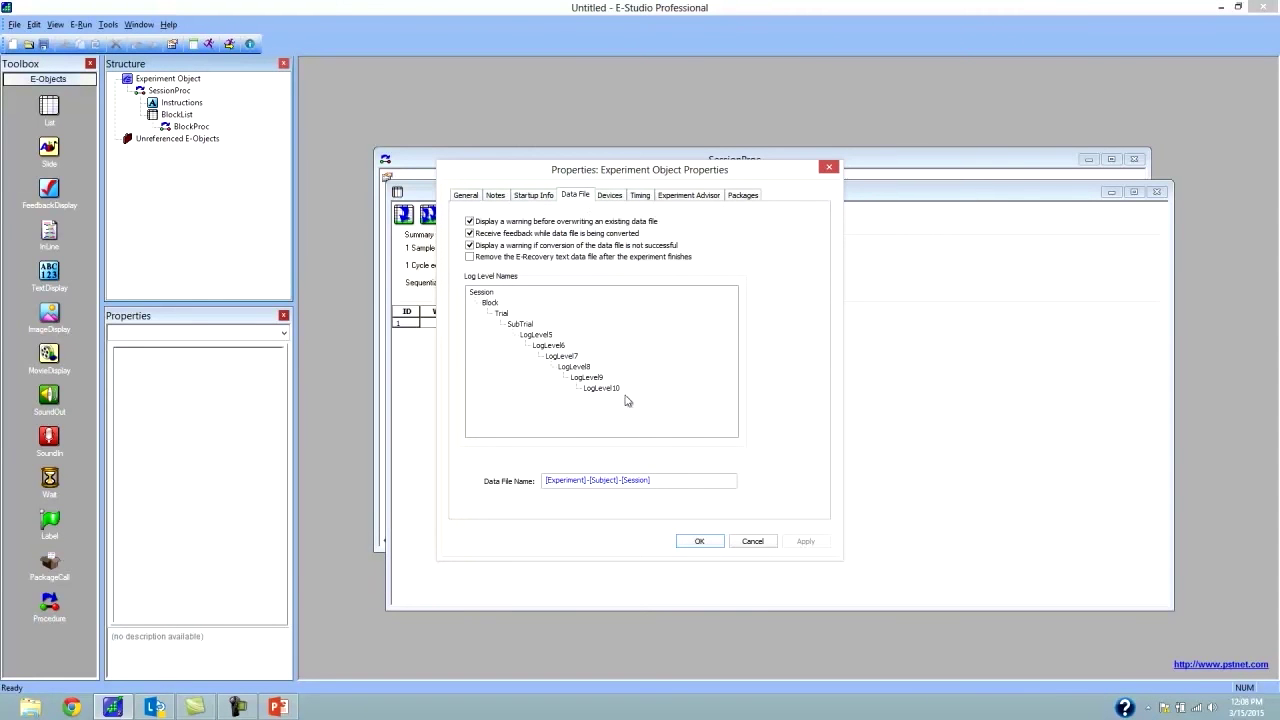
{"action": "left_click", "coordinate": [485, 293]}
{"action": "left_click", "coordinate": [489, 302]}
{"action": "left_click", "coordinate": [503, 313]}
{"action": "left_click", "coordinate": [482, 292]}
{"action": "left_click", "coordinate": [490, 302]}
{"action": "left_click", "coordinate": [502, 313]}
{"action": "left_click", "coordinate": [476, 292]}
{"action": "left_click", "coordinate": [501, 313]}
{"action": "left_click", "coordinate": [490, 293]}
{"action": "left_click", "coordinate": [492, 303]}
{"action": "left_click", "coordinate": [499, 313]}
{"action": "left_click", "coordinate": [712, 543]}
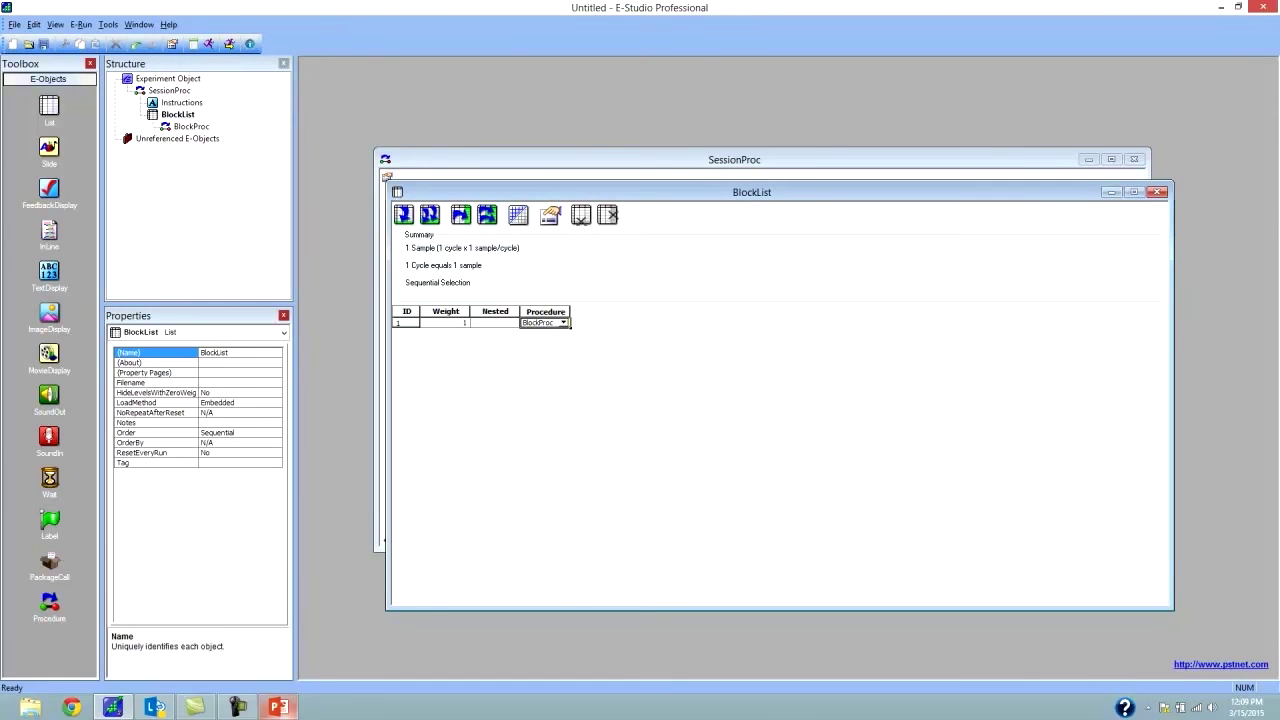
Step: Review the "Create a BlockList object" slide in PowerPoint, return to E-Studio, and close the BlockList object
{"action": "left_click", "coordinate": [278, 707]}
{"action": "left_click", "coordinate": [177, 569]}
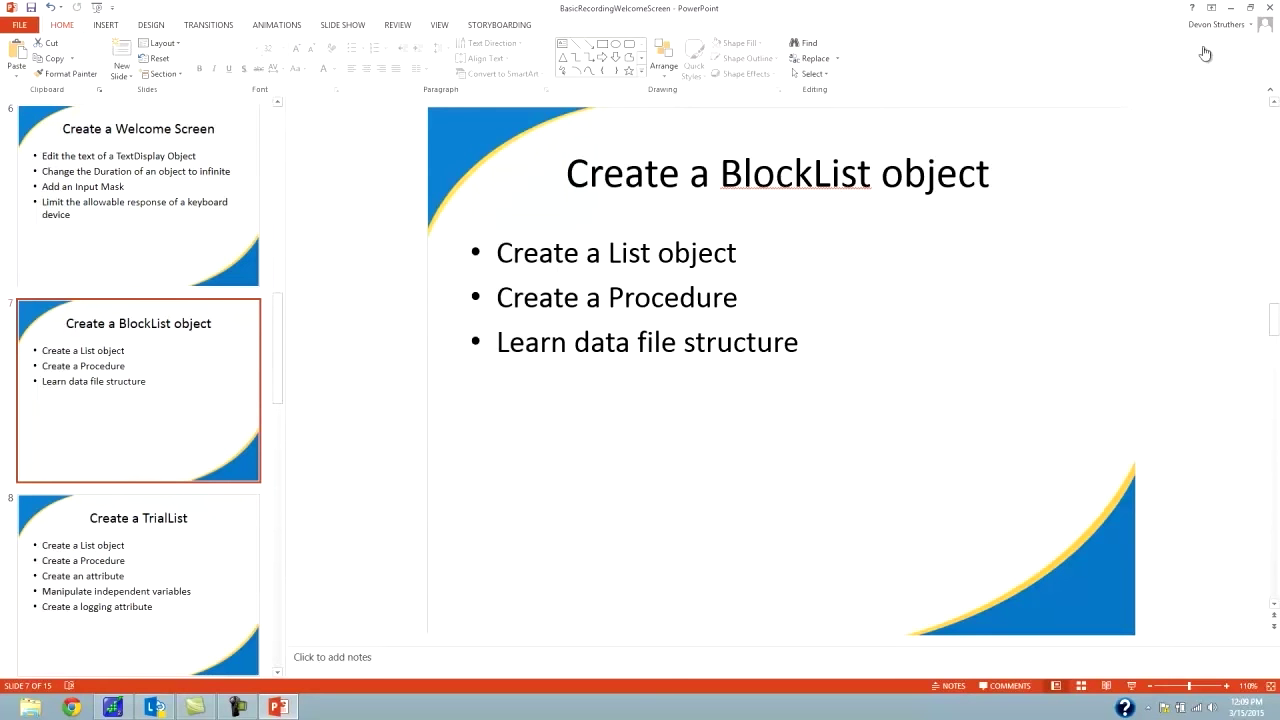
{"action": "left_click", "coordinate": [1233, 8]}
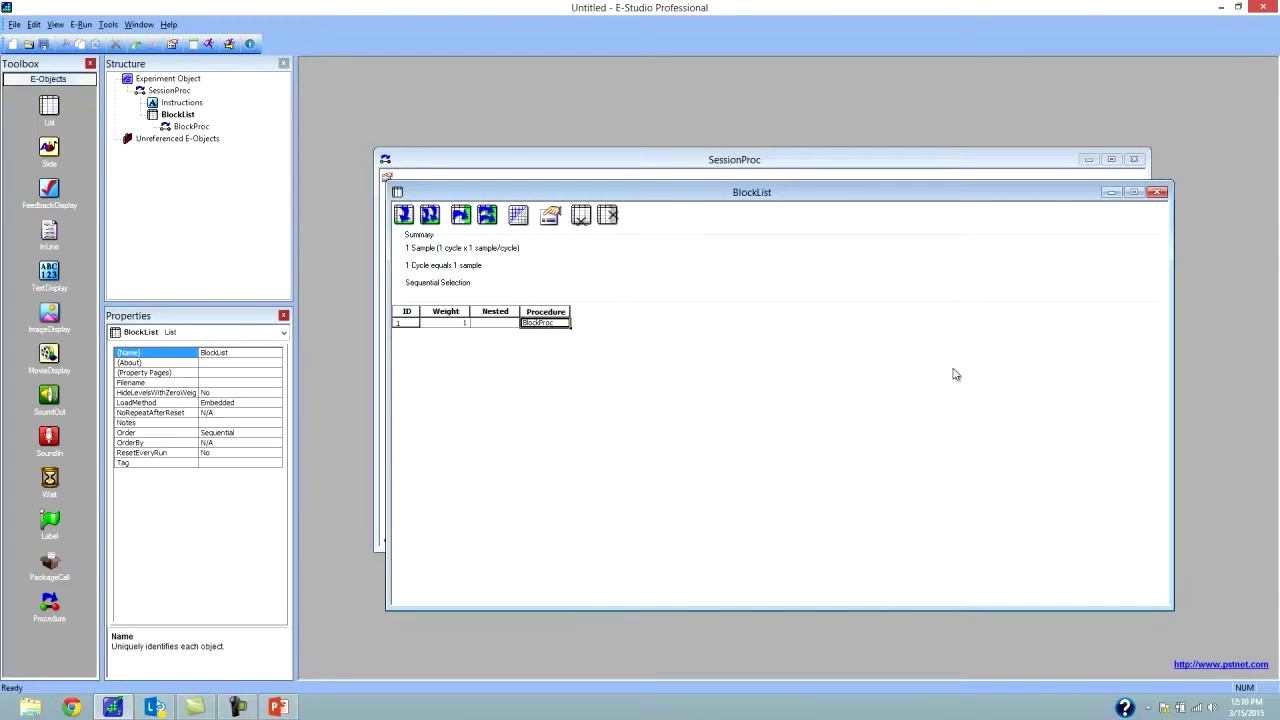
{"action": "left_click", "coordinate": [1158, 192]}
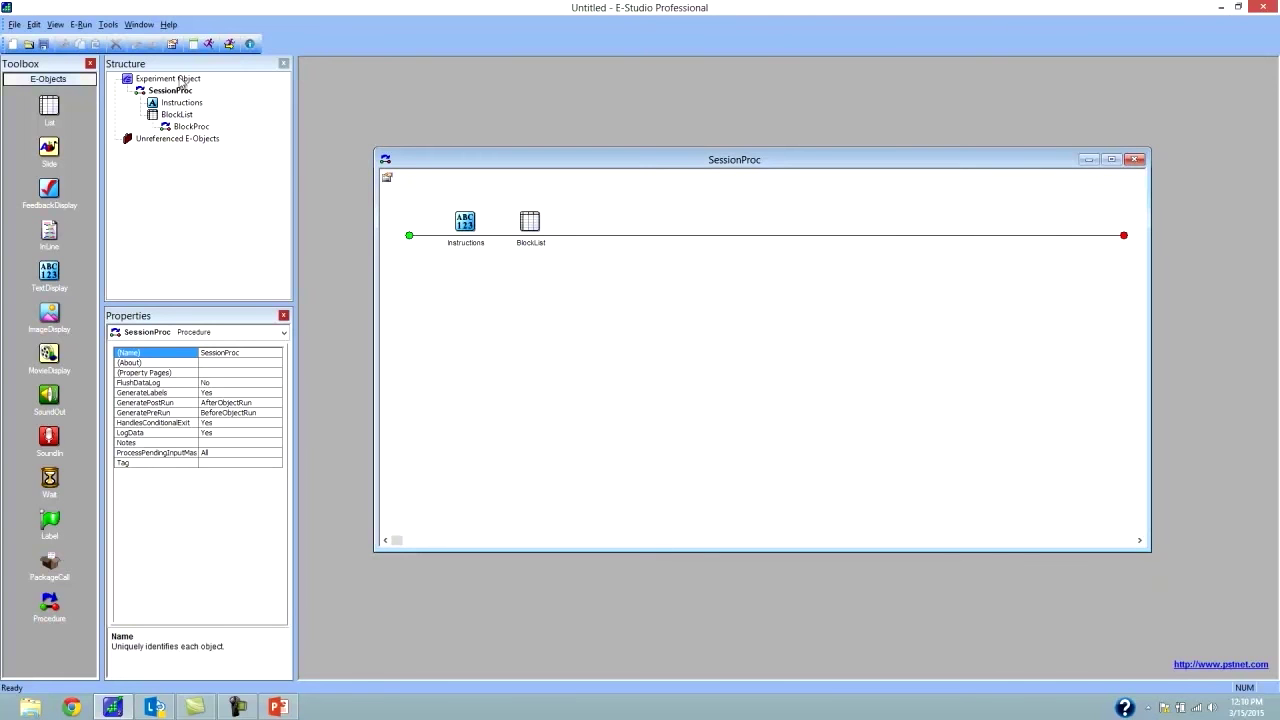
Step: Open the BlockProc procedure, add a List object to its timeline, and rename the list TrialList
{"action": "left_click", "coordinate": [200, 127]}
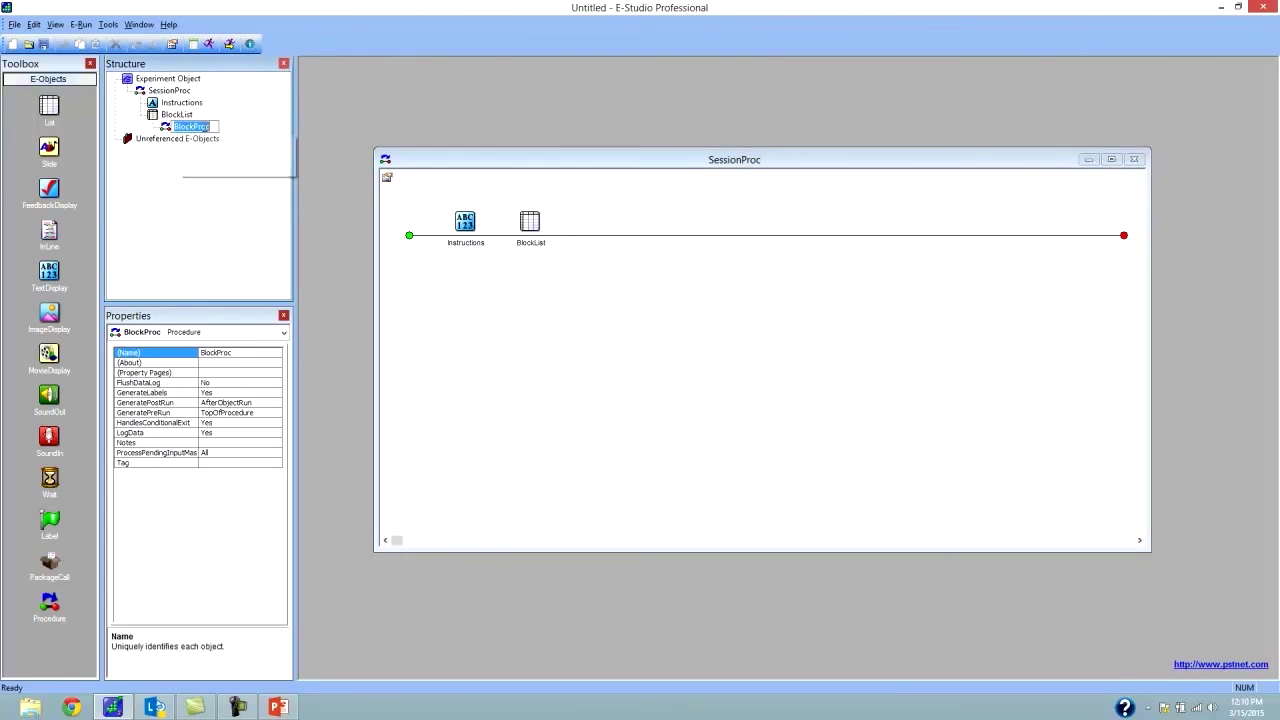
{"action": "double_click", "coordinate": [185, 127]}
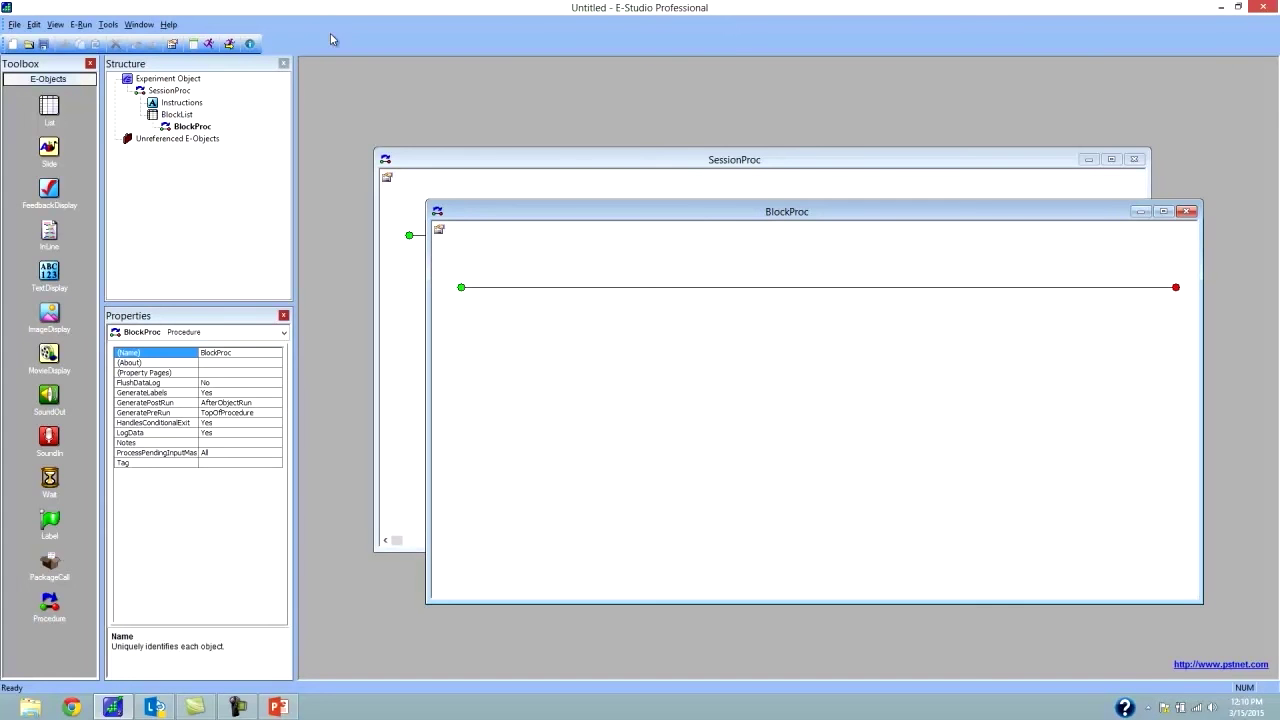
{"action": "left_click_drag", "start_coordinate": [49, 110], "coordinate": [484, 310]}
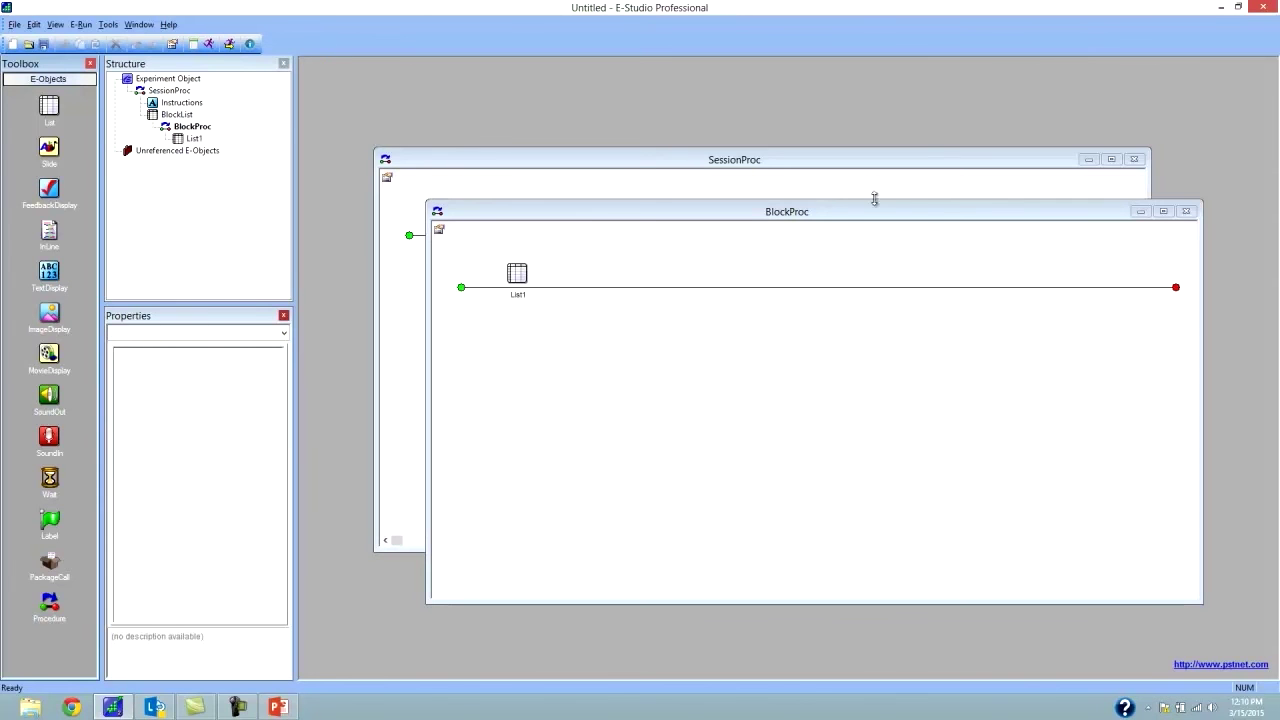
{"action": "left_click", "coordinate": [517, 280]}
{"action": "left_click", "coordinate": [516, 285]}
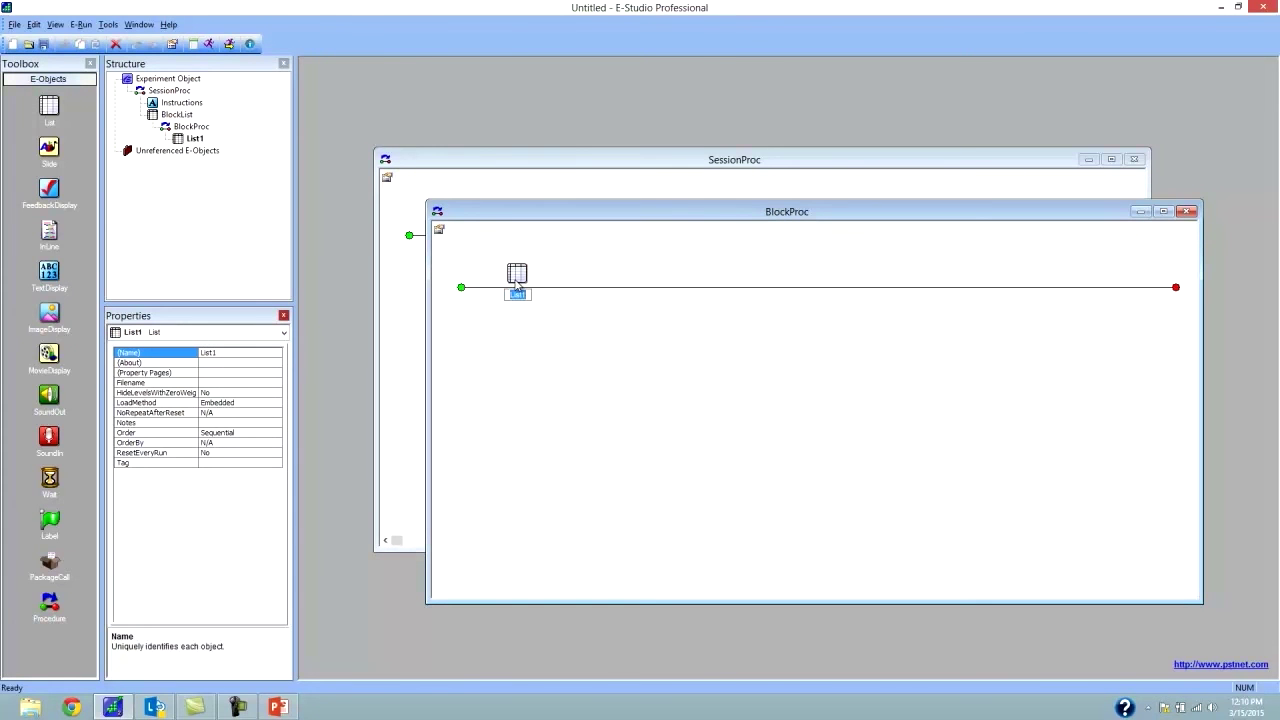
{"action": "type", "text": "TrialList"}
{"action": "key", "text": "Return"}
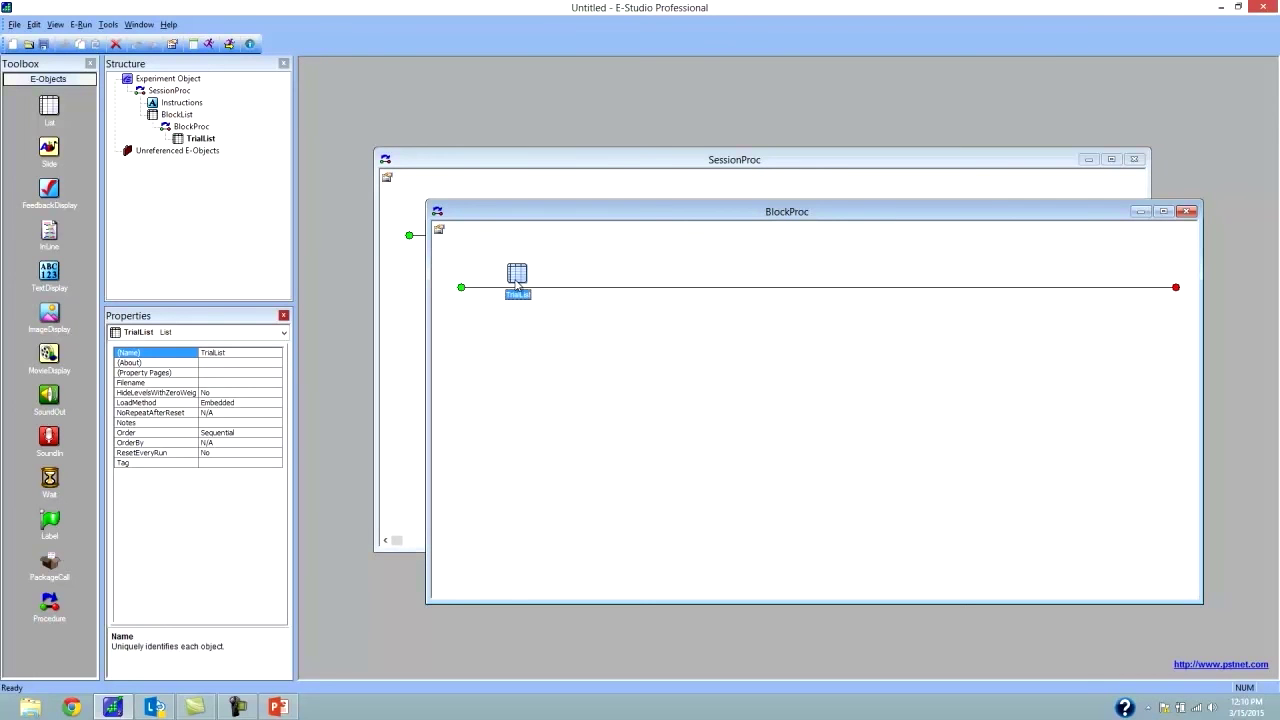
{"action": "left_click", "coordinate": [649, 561]}
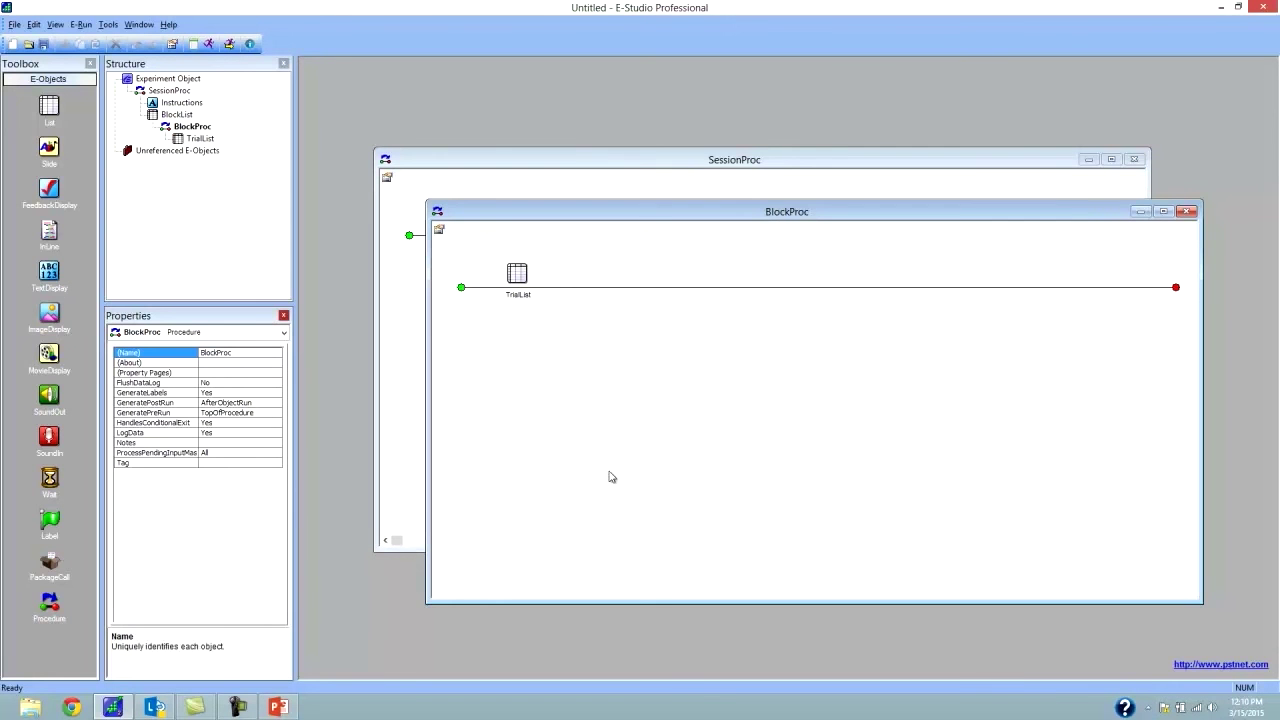
Step: In TrialList, assign TrialProc as the level's Procedure, create that procedure, and make it the default for new levels
{"action": "double_click", "coordinate": [527, 278]}
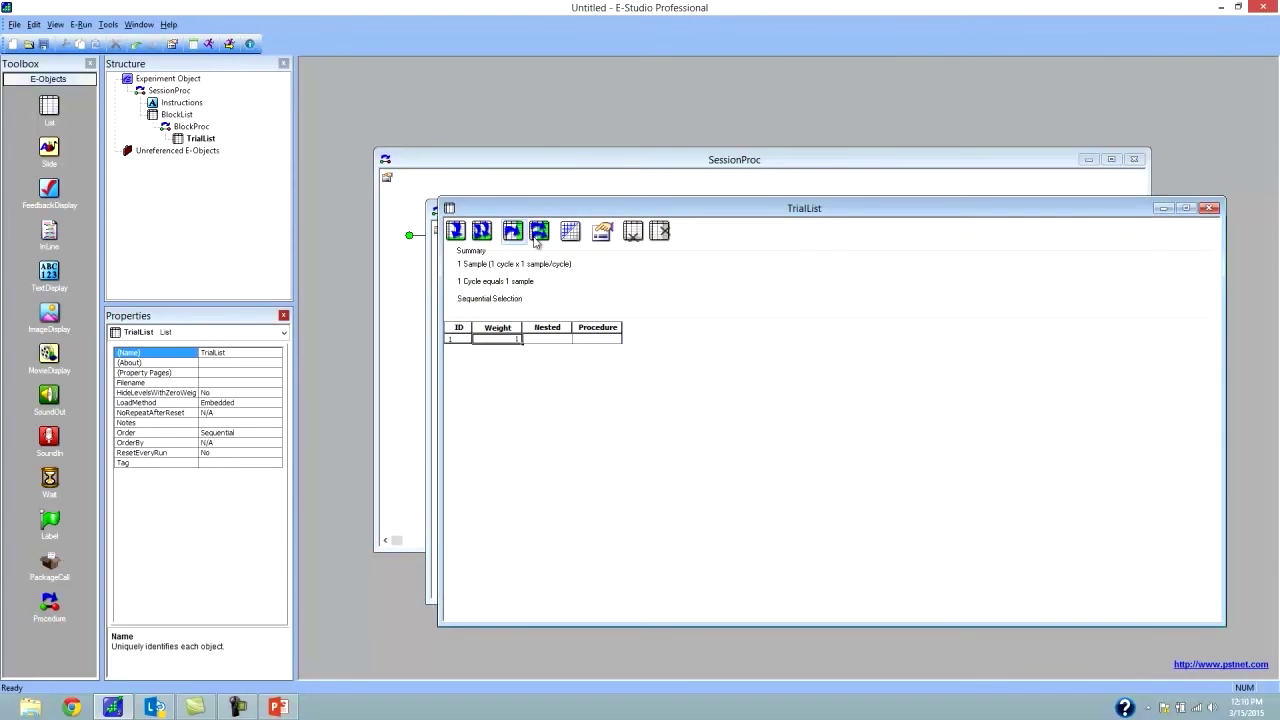
{"action": "left_click", "coordinate": [596, 339]}
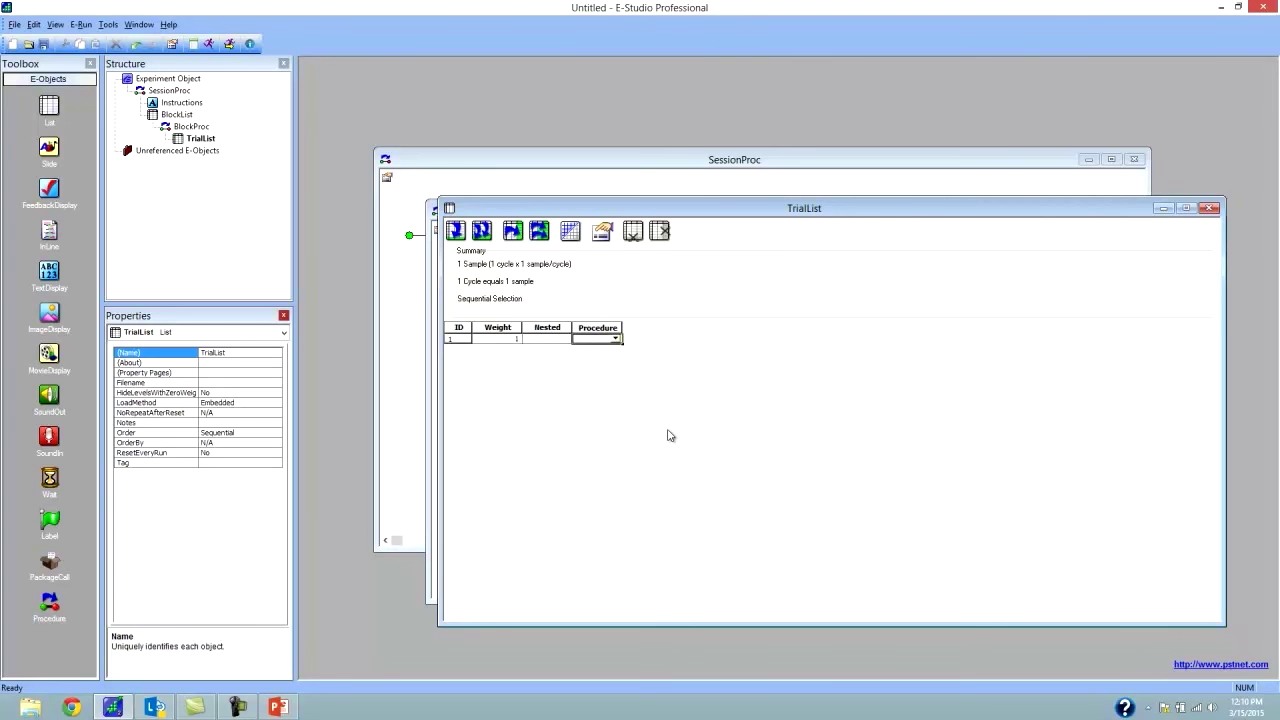
{"action": "type", "text": "TrialProc"}
{"action": "key", "text": "Return"}
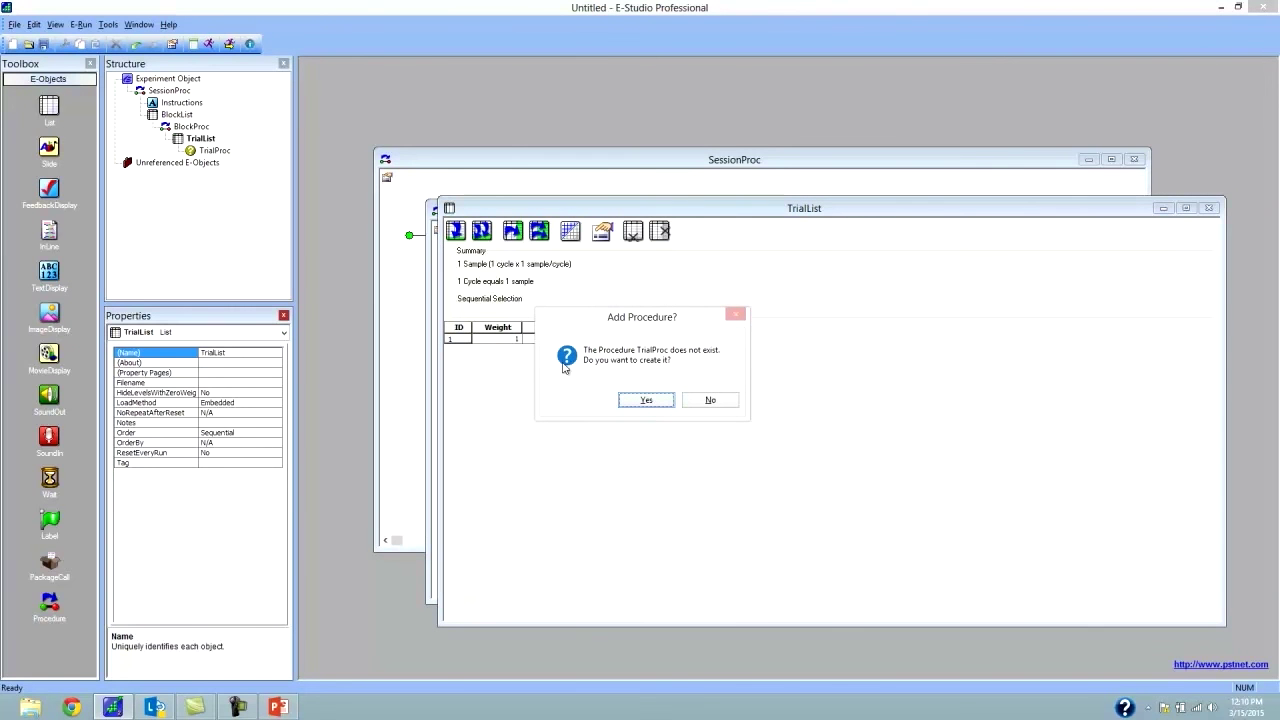
{"action": "left_click", "coordinate": [650, 401]}
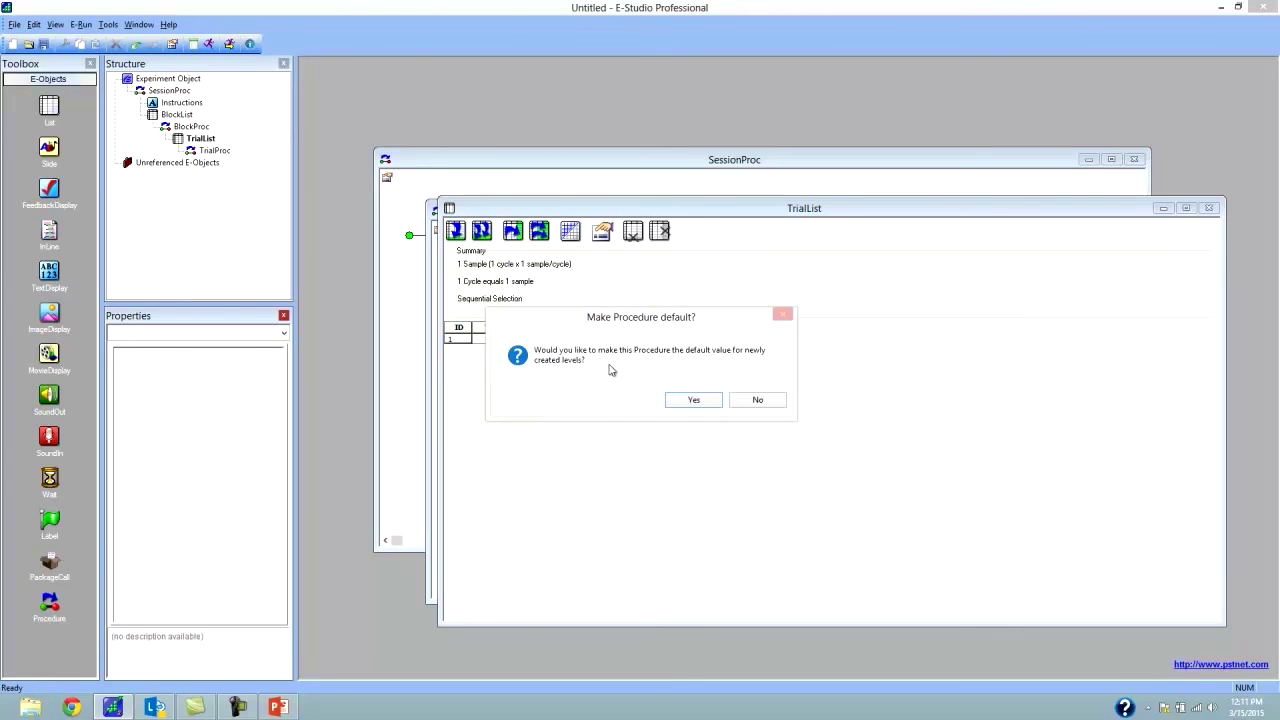
{"action": "left_click", "coordinate": [691, 400]}
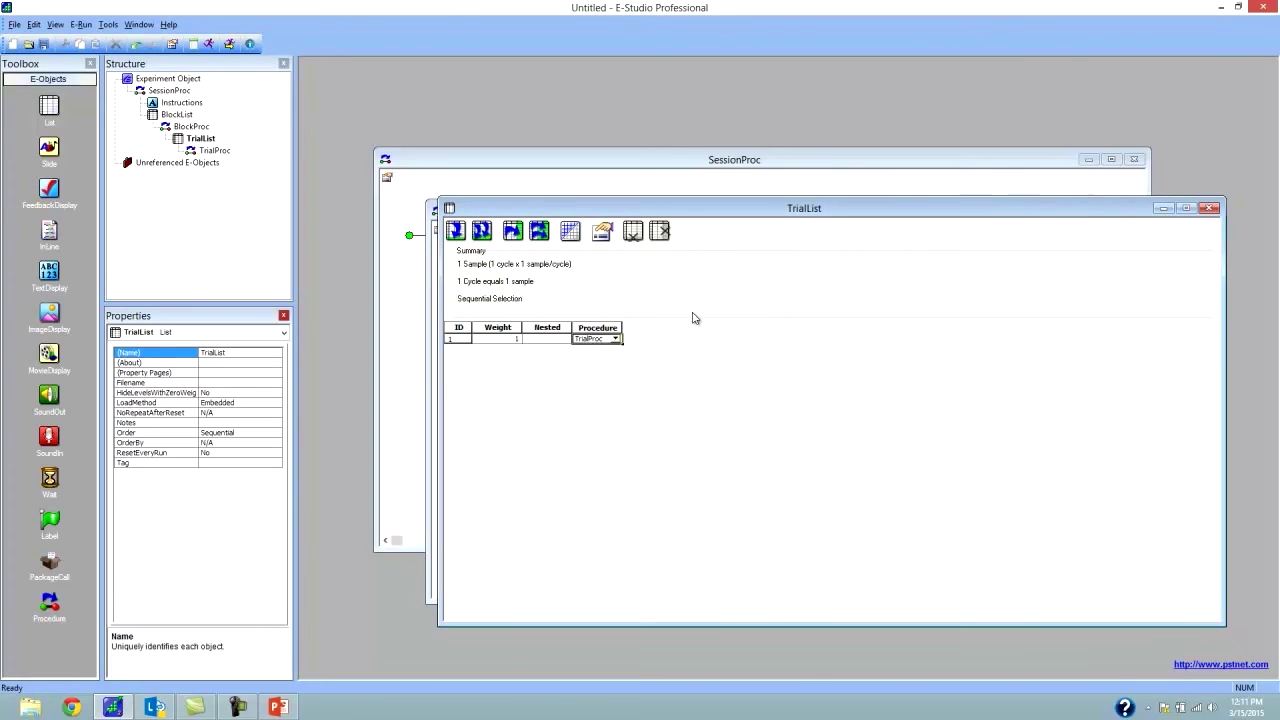
Step: Examine the built-in Weight, Nested and Procedure attribute columns of the TrialList
{"action": "left_click", "coordinate": [493, 328]}
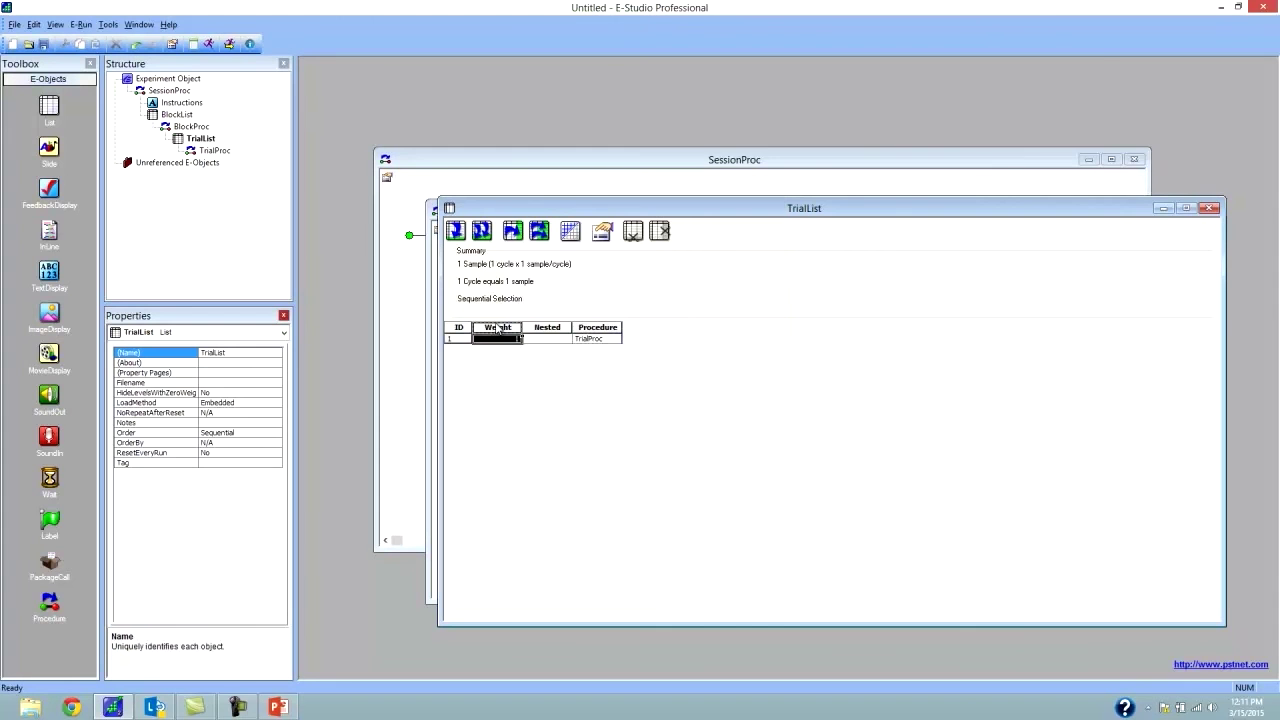
{"action": "left_click", "coordinate": [540, 326]}
{"action": "left_click", "coordinate": [596, 326]}
{"action": "left_click", "coordinate": [511, 327]}
{"action": "left_click", "coordinate": [553, 327]}
{"action": "left_click", "coordinate": [604, 327]}
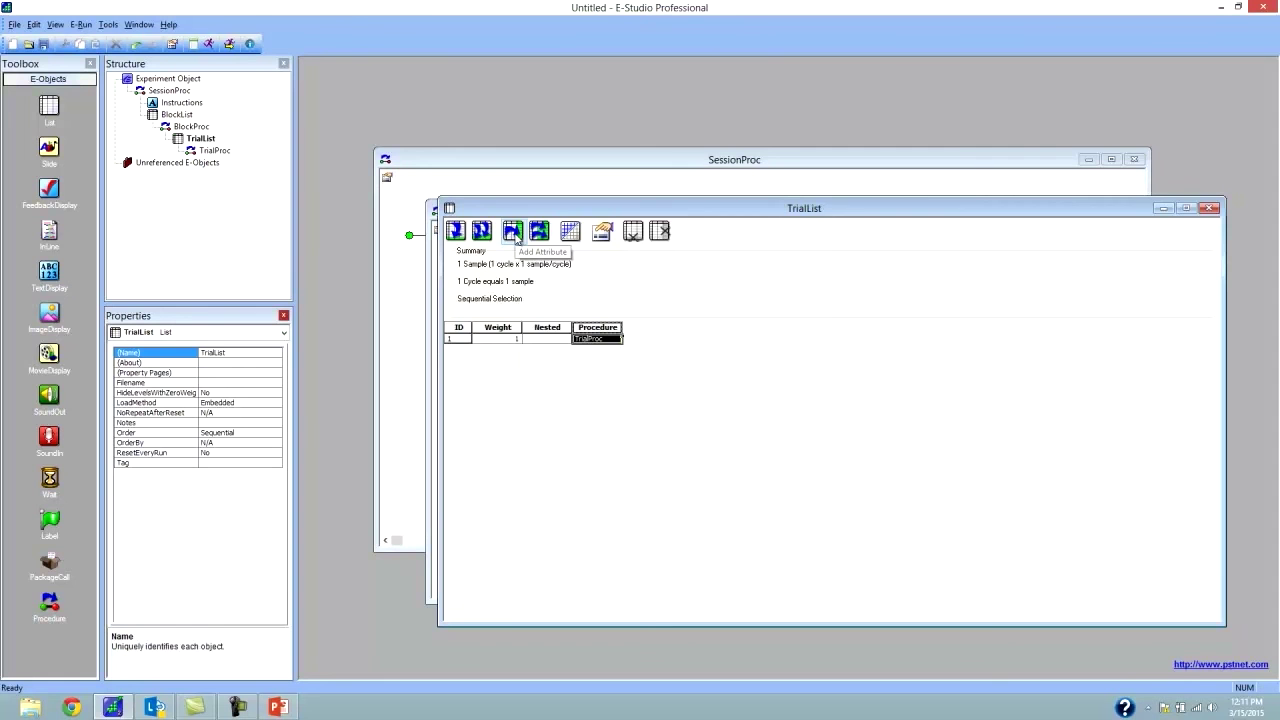
Step: Add an attribute named StimText to the TrialList, keeping the default value "?", and select its cell in the first level
{"action": "left_click", "coordinate": [513, 233]}
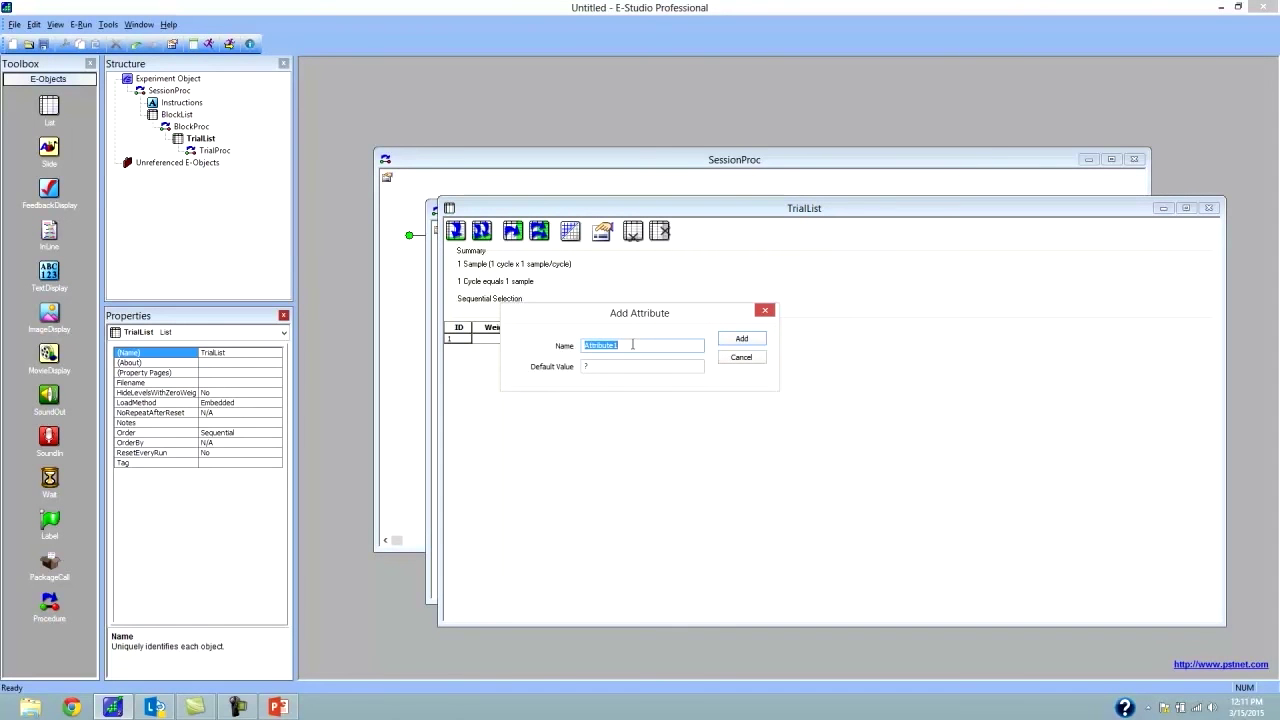
{"action": "type", "text": "StimText"}
{"action": "left_click", "coordinate": [740, 342]}
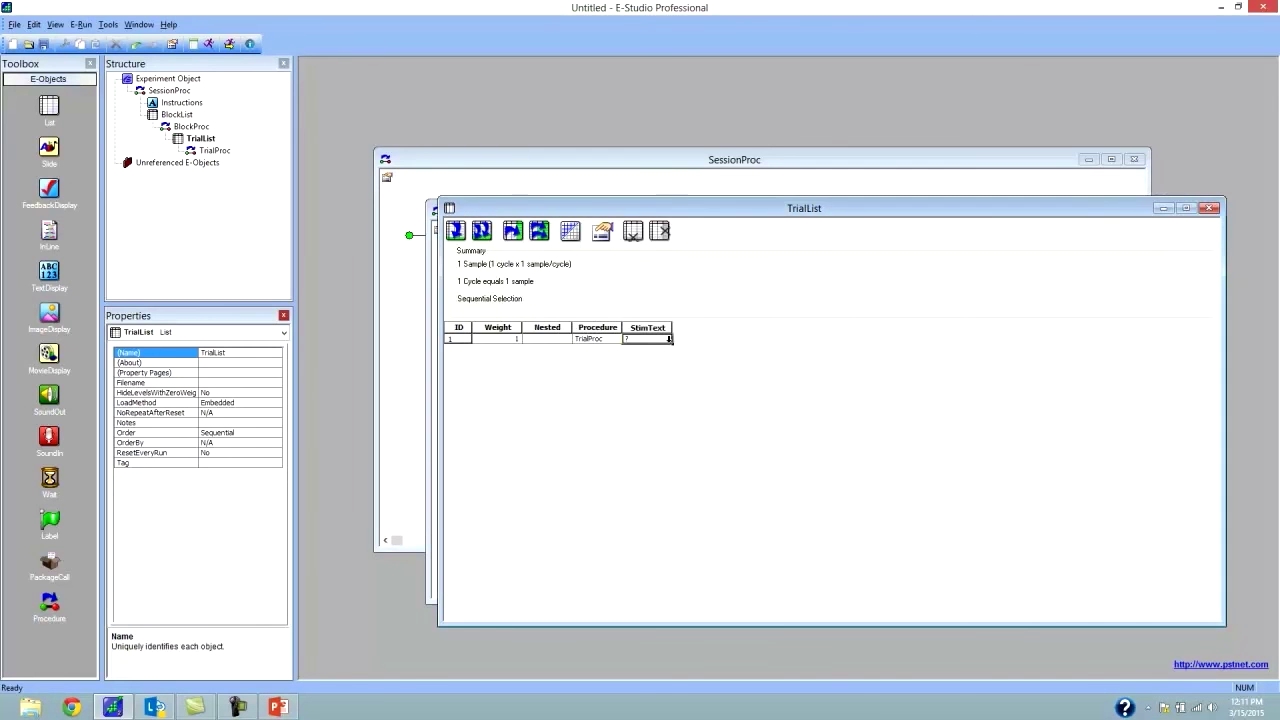
{"action": "left_click", "coordinate": [630, 327]}
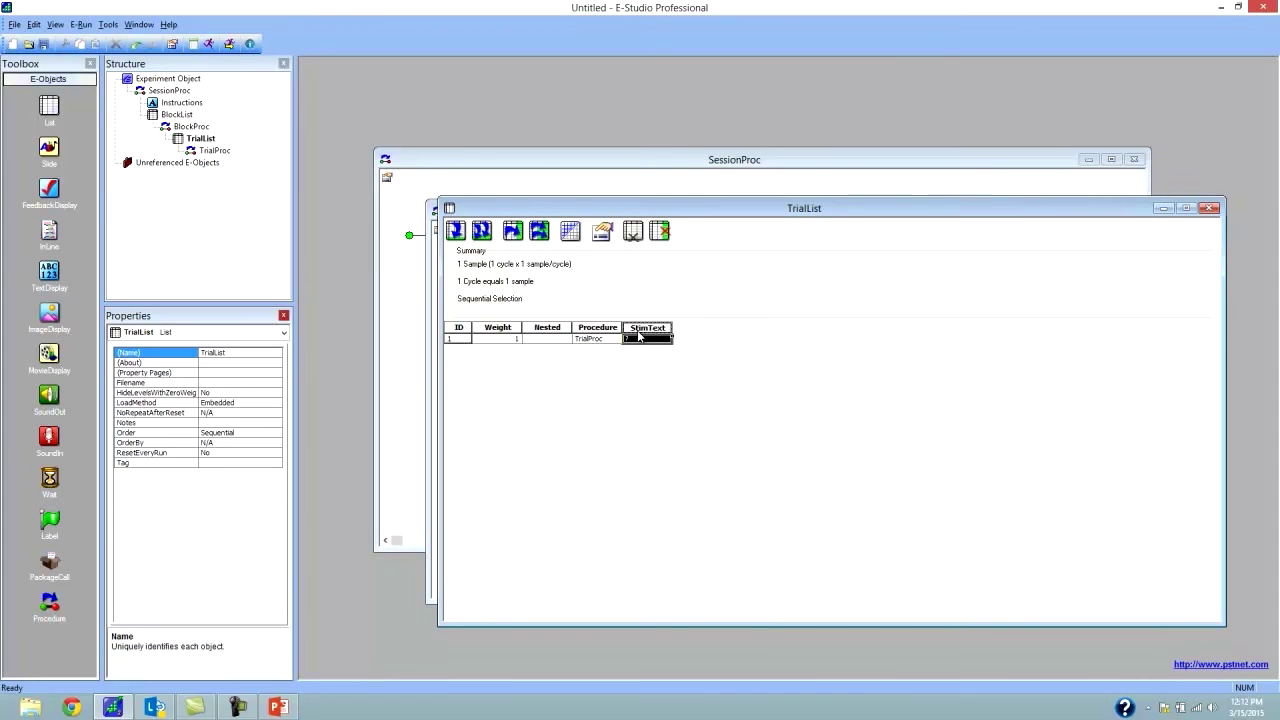
{"action": "left_click", "coordinate": [637, 341]}
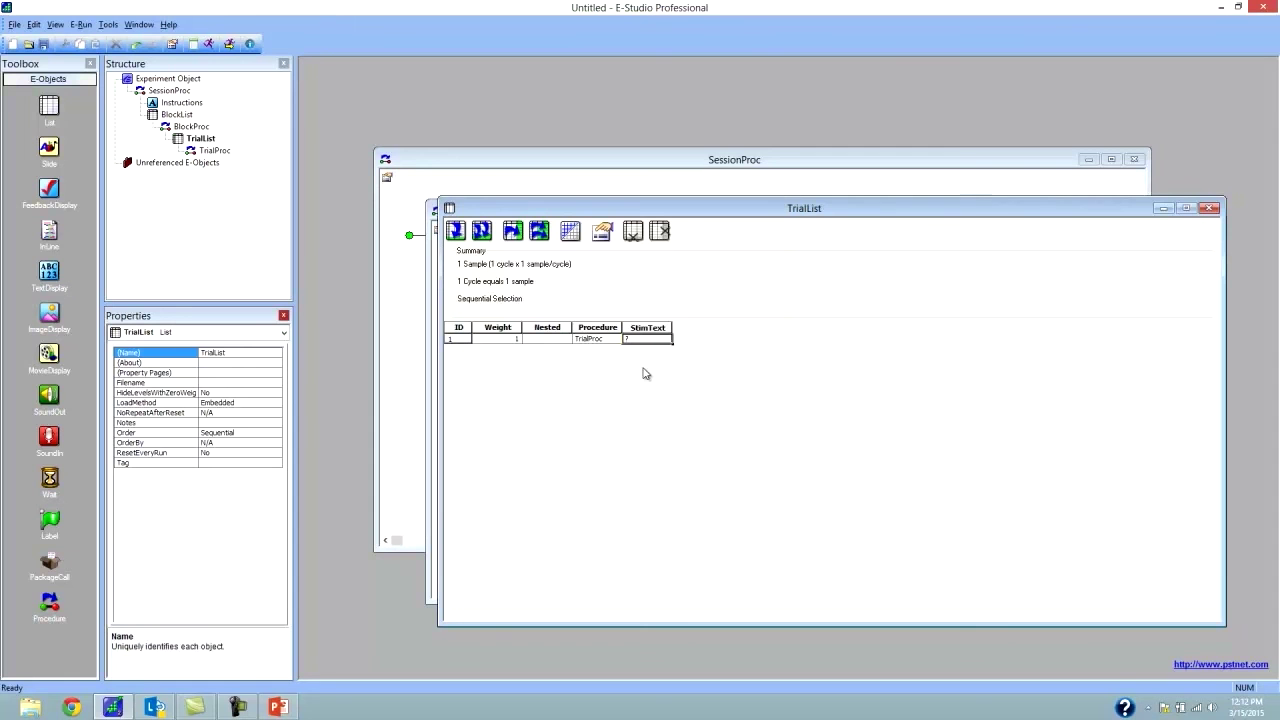
Step: Add two more attributes to the TrialList, named Correct and StimType, keeping the default value "?" for both
{"action": "left_click", "coordinate": [513, 233]}
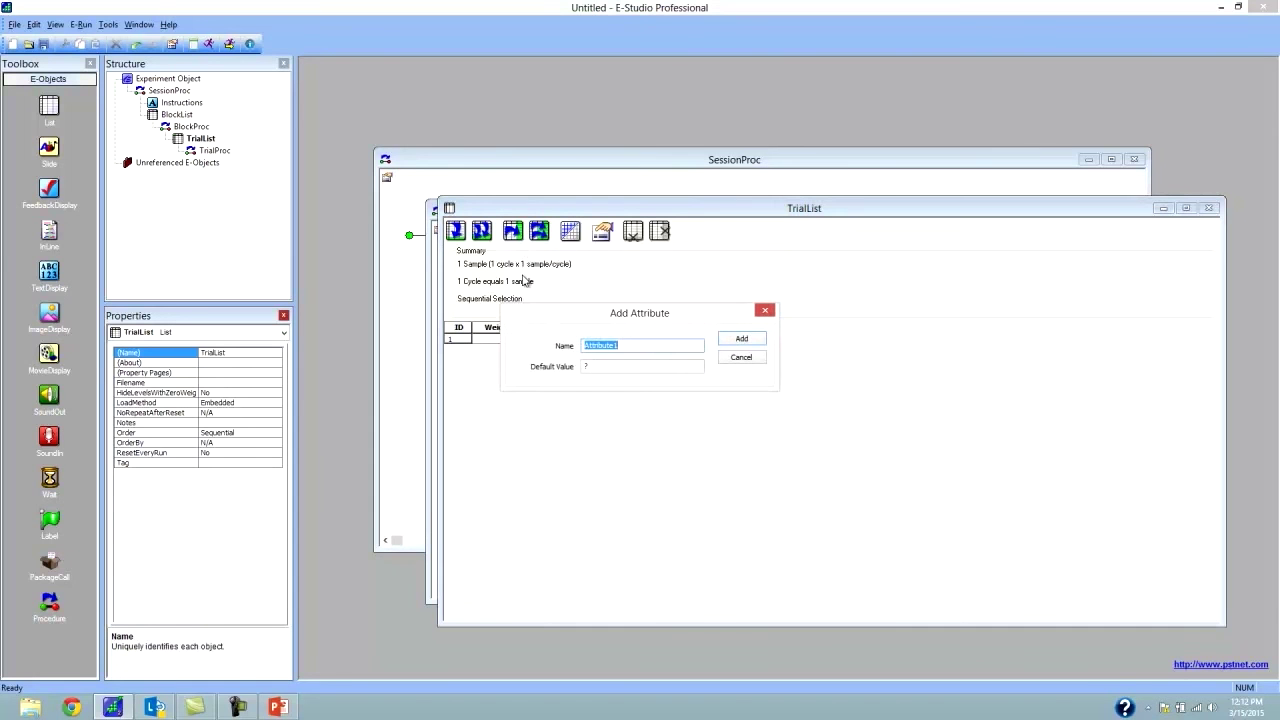
{"action": "type", "text": "Correct"}
{"action": "key", "text": "Return"}
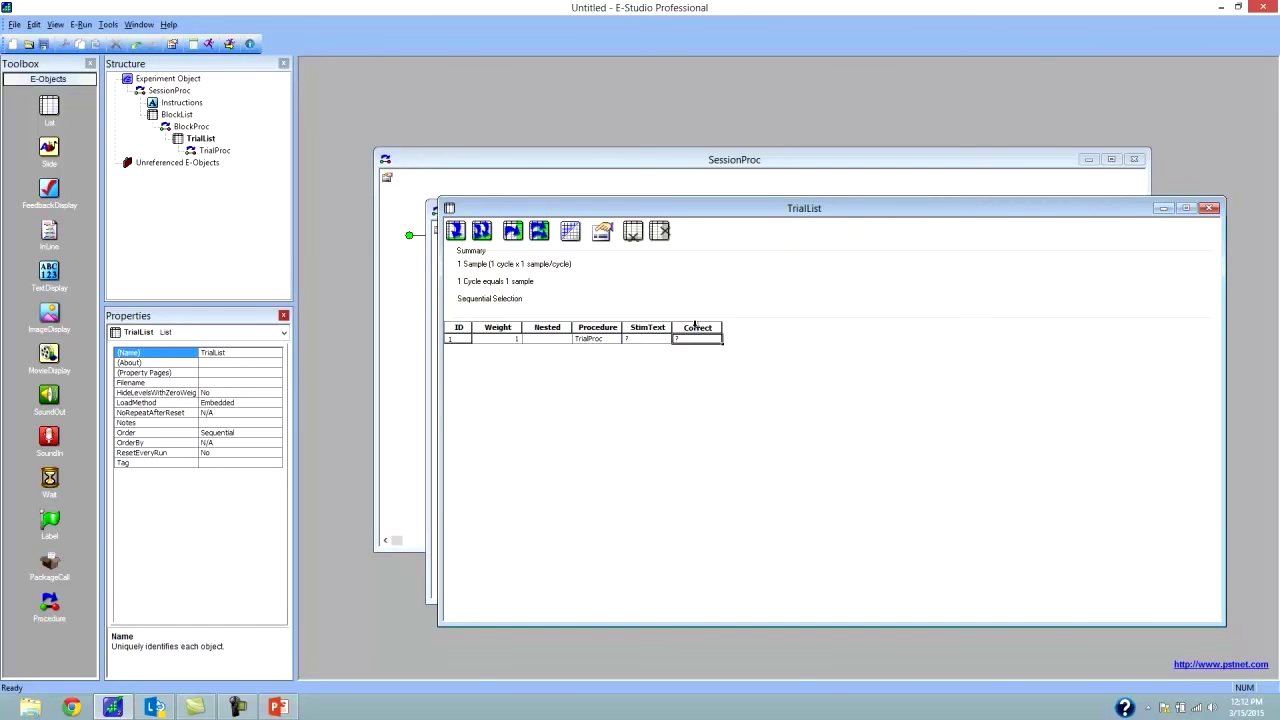
{"action": "left_click", "coordinate": [513, 231]}
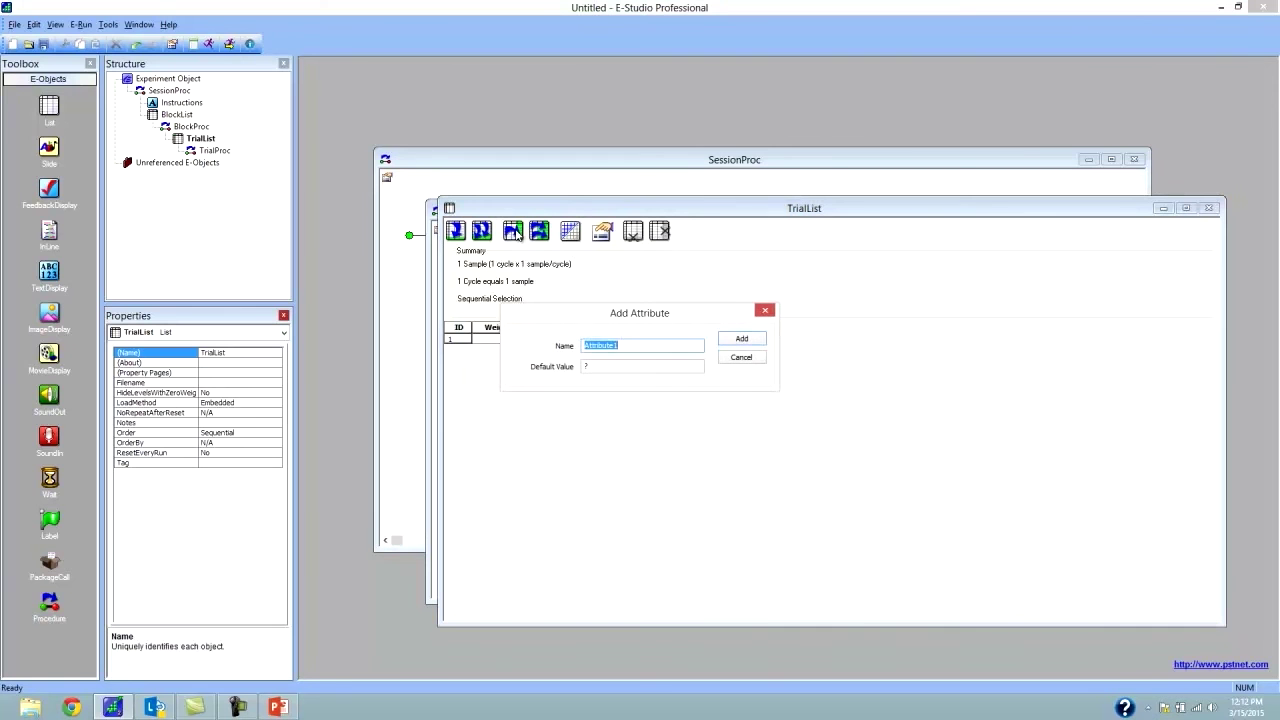
{"action": "type", "text": "StimType"}
{"action": "left_click", "coordinate": [741, 341]}
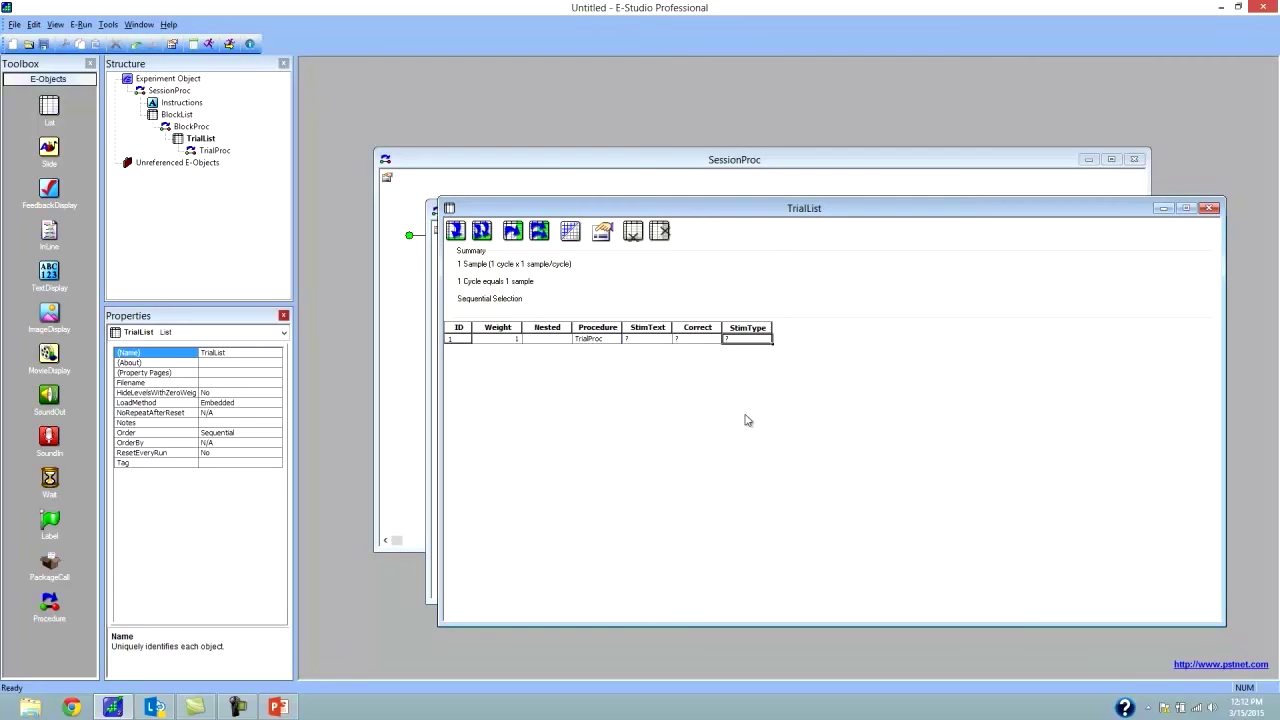
Step: Fill in the first TrialList level with StimText Cat, Correct 1 and StimType Word
{"action": "left_click", "coordinate": [646, 341]}
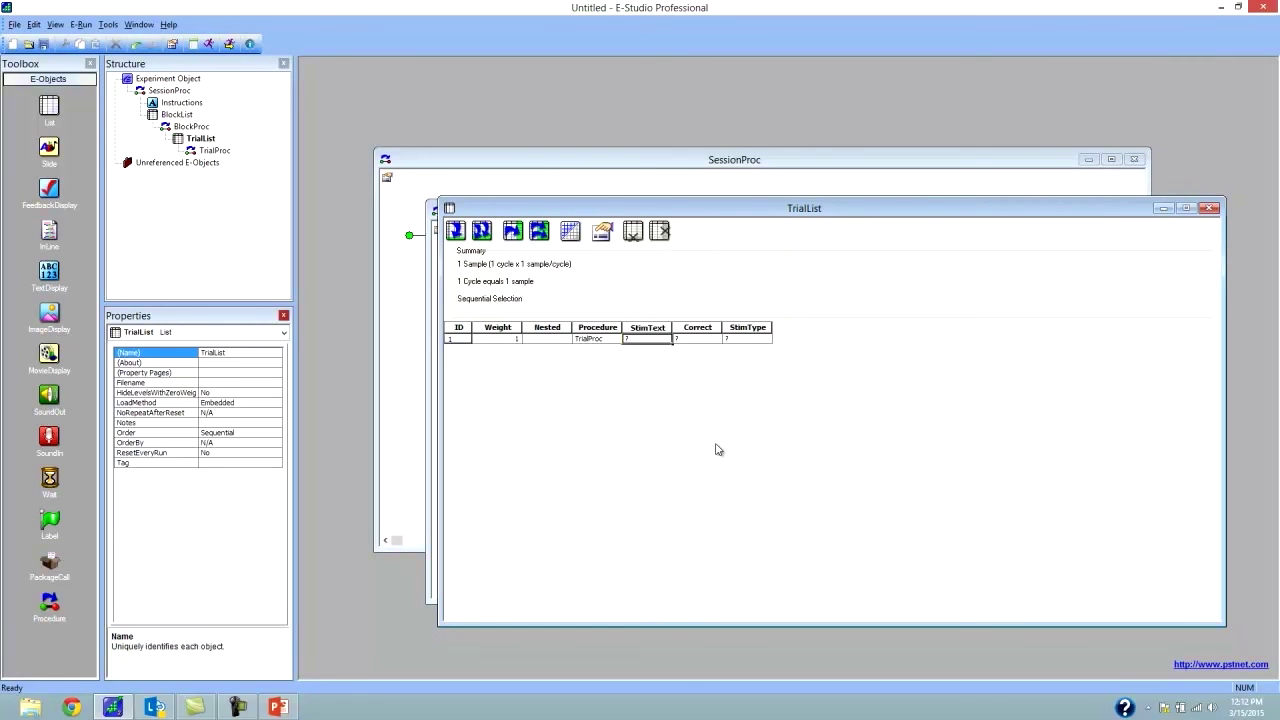
{"action": "type", "text": "Cat"}
{"action": "key", "text": "Tab"}
{"action": "type", "text": "1"}
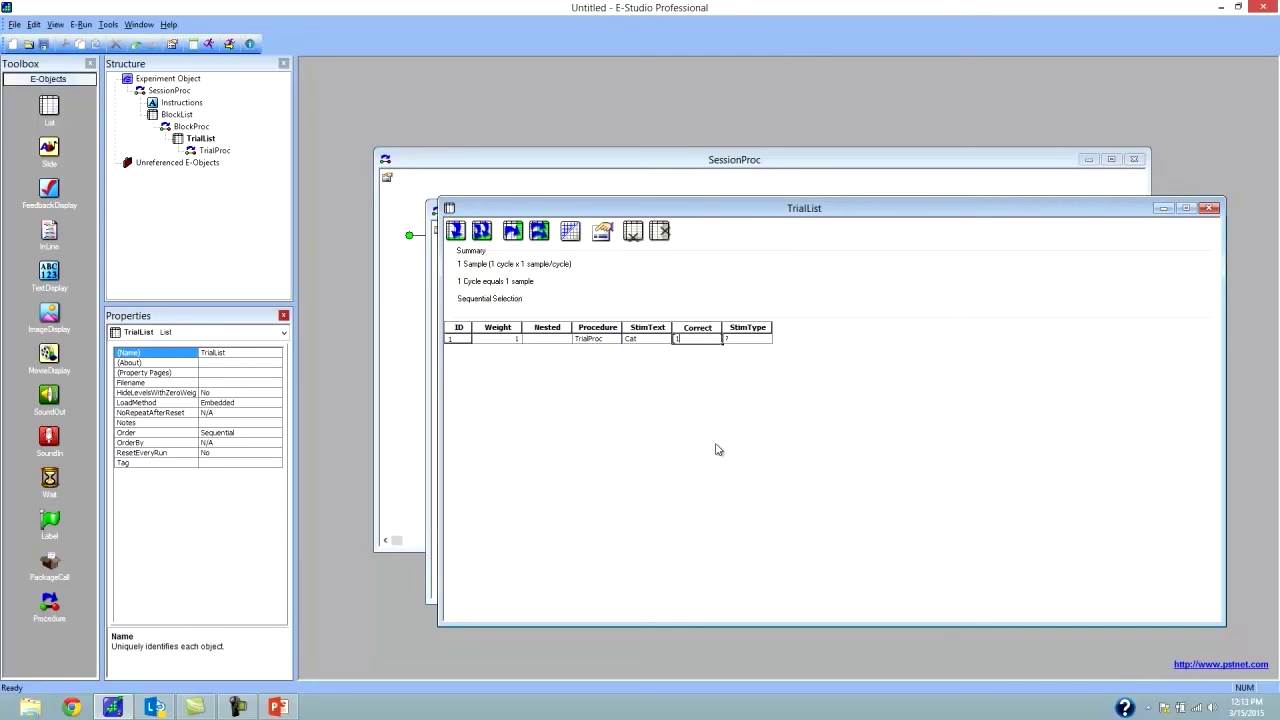
{"action": "key", "text": "Tab"}
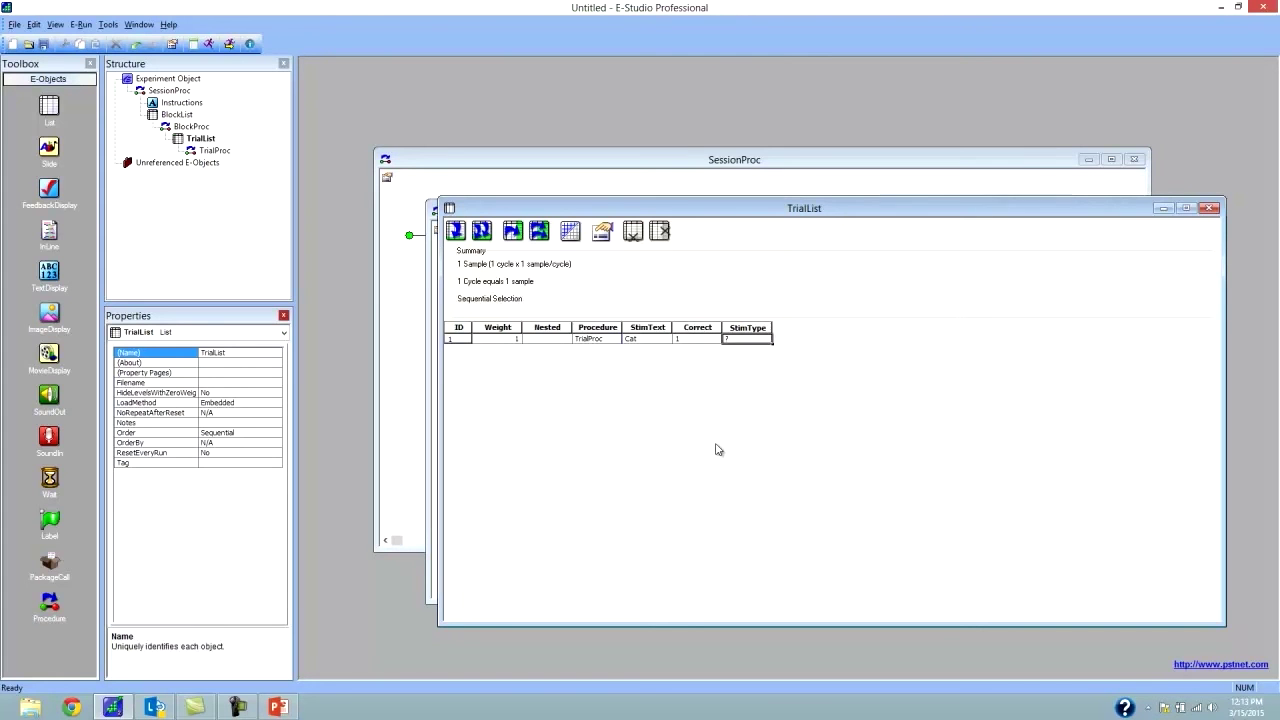
{"action": "type", "text": "Word"}
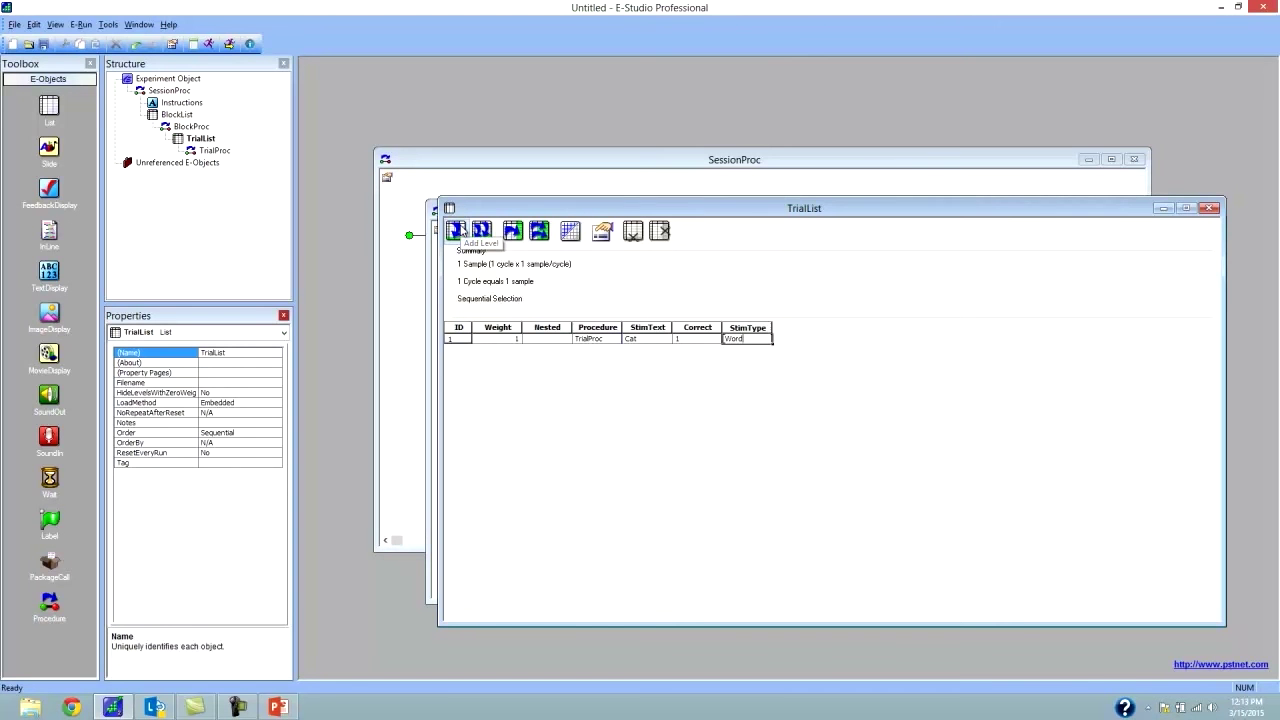
Step: Add five levels to the TrialList, two individually and three at once
{"action": "left_click", "coordinate": [457, 230]}
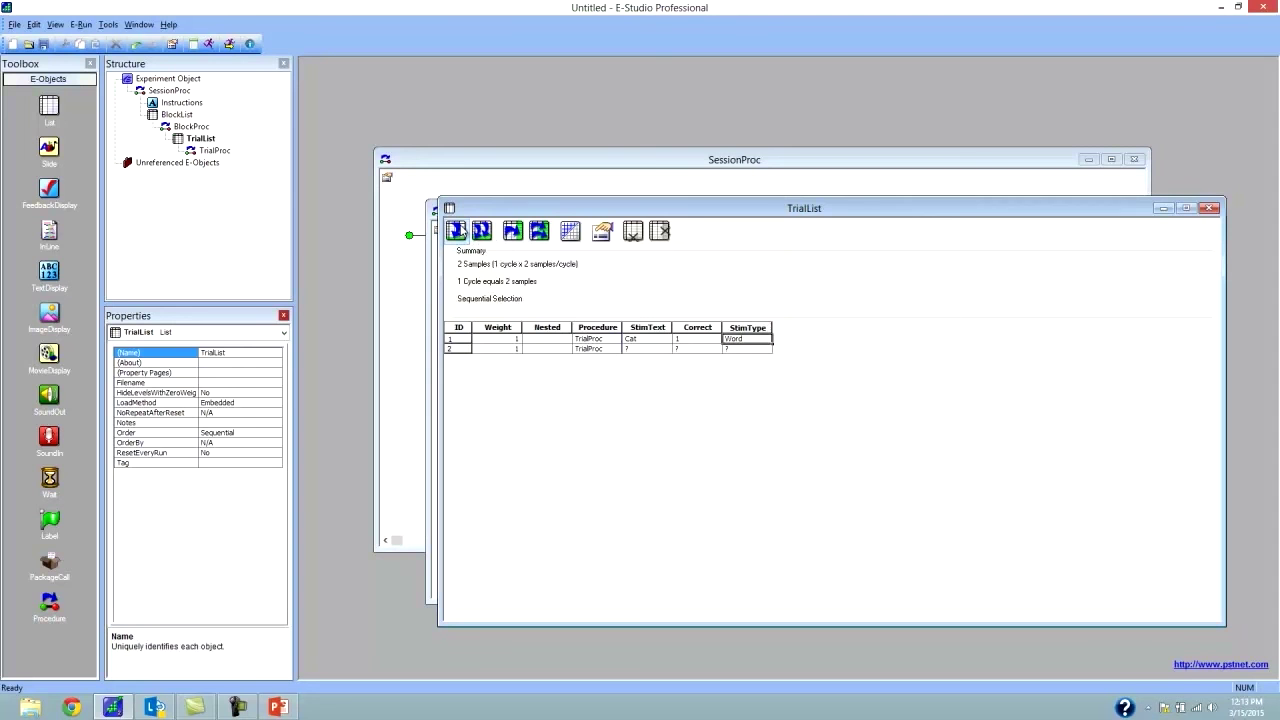
{"action": "left_click", "coordinate": [459, 230]}
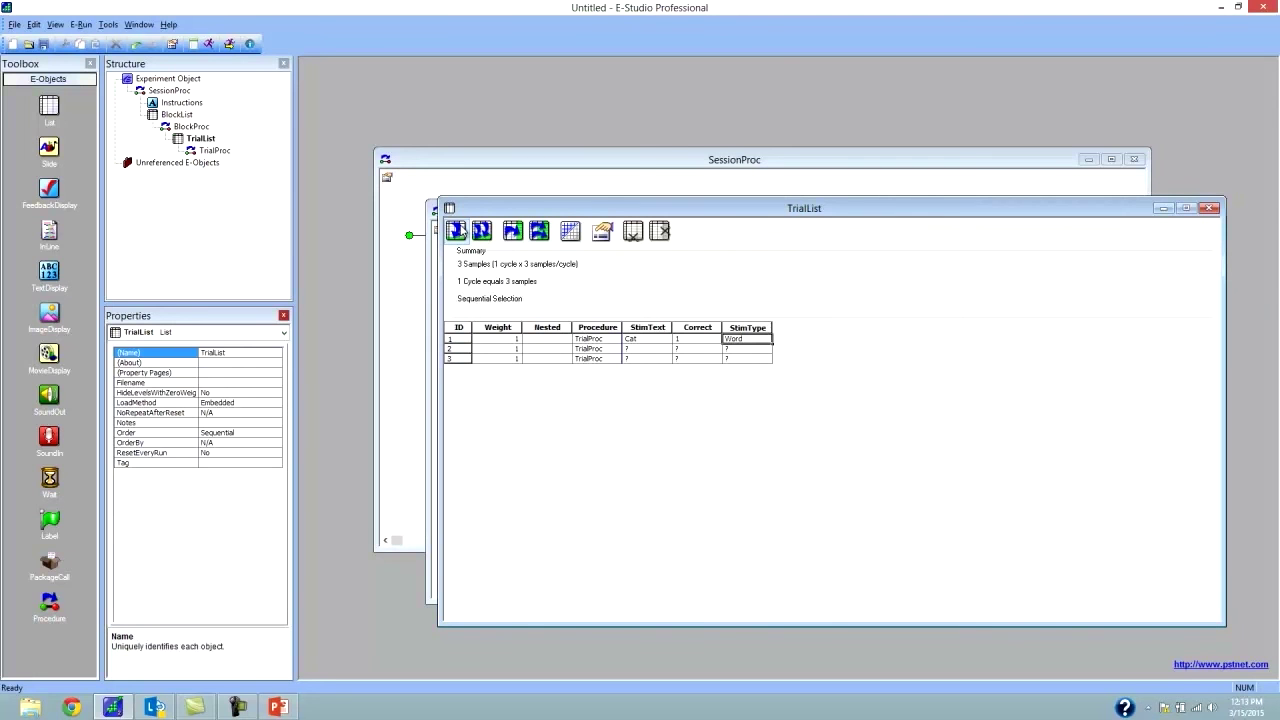
{"action": "left_click", "coordinate": [483, 232]}
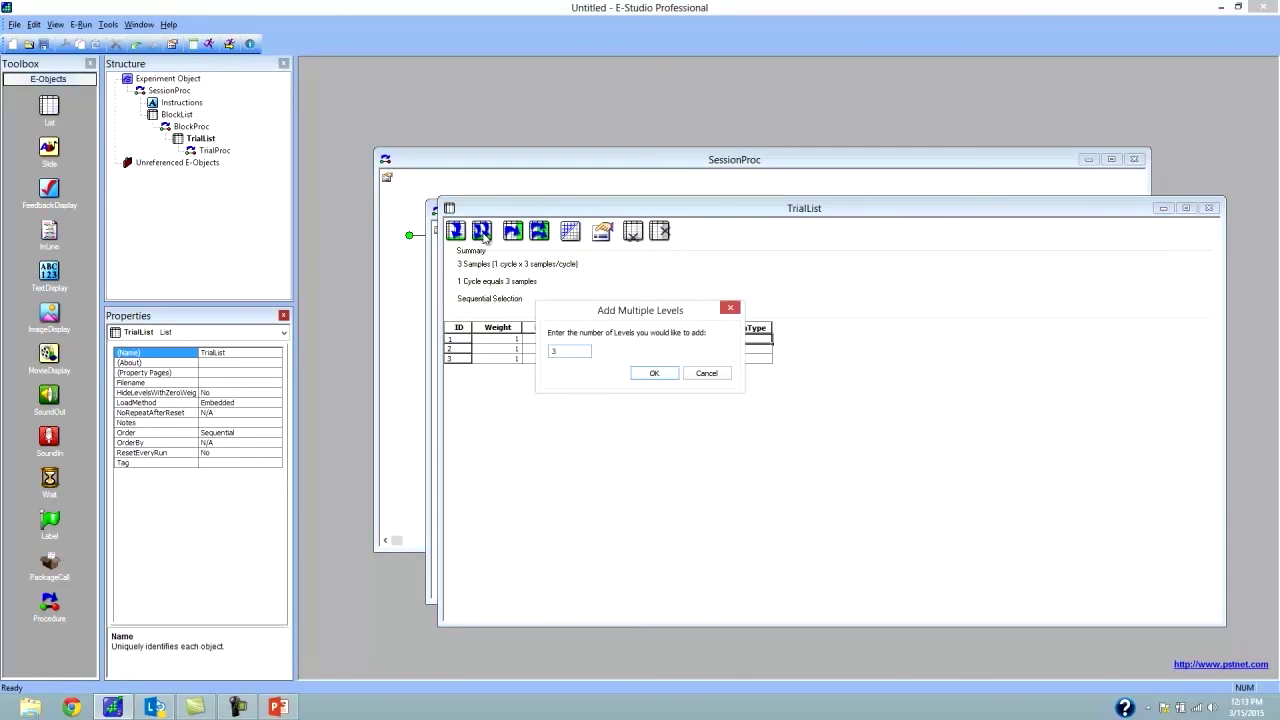
{"action": "key", "text": "Return"}
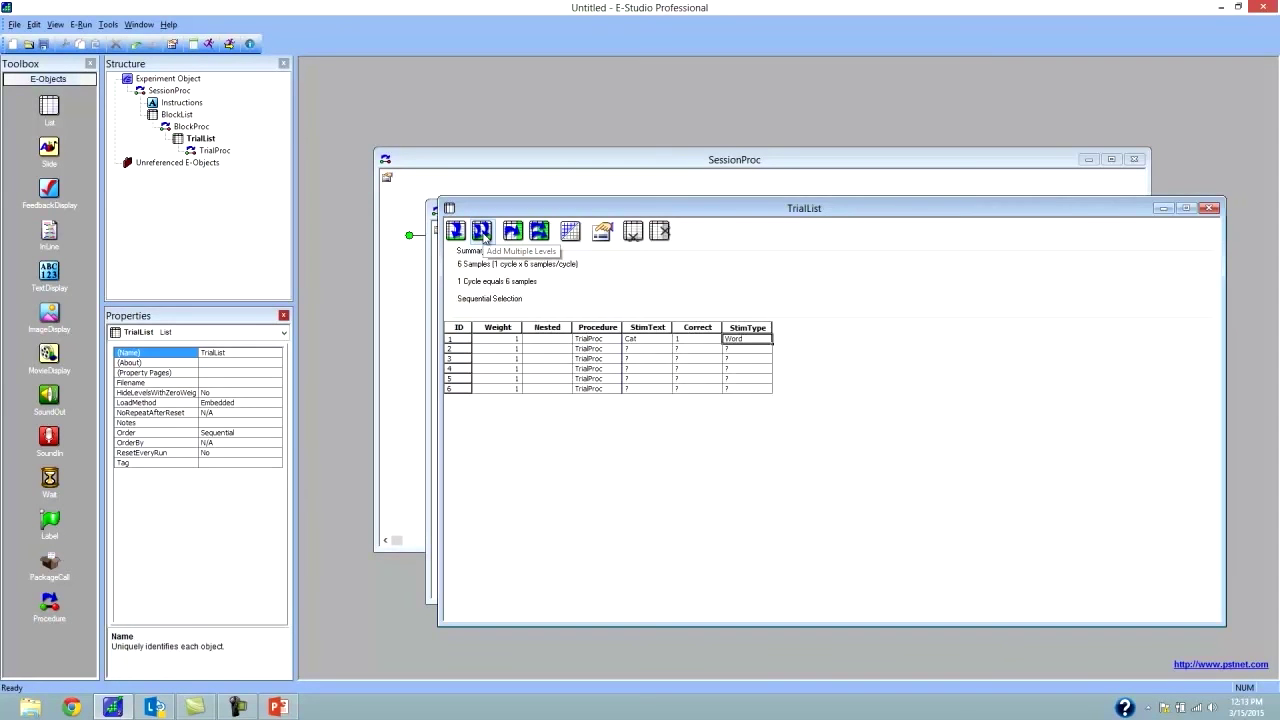
Step: Enter Dog, Hat, Fim, Mik and Fij as the StimText values of levels 2 to 6
{"action": "left_click", "coordinate": [638, 350]}
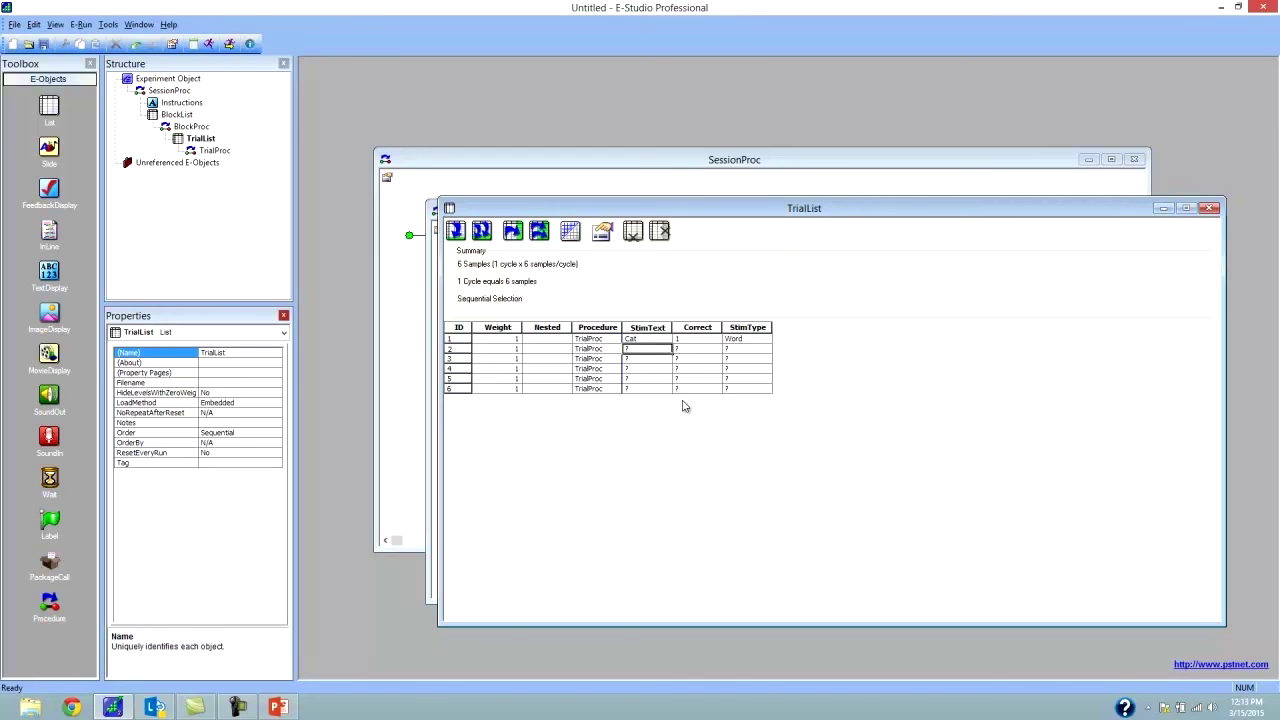
{"action": "type", "text": "Dog"}
{"action": "key", "text": "Down"}
{"action": "type", "text": "Hat"}
{"action": "key", "text": "Down"}
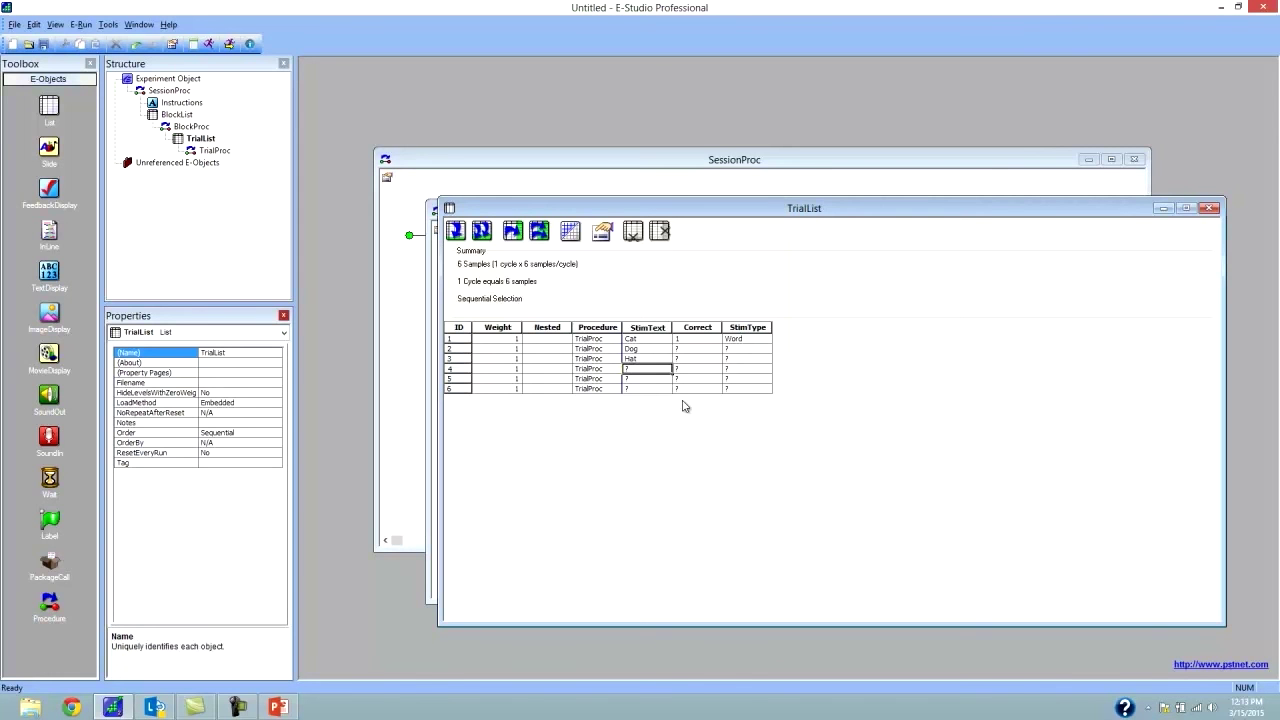
{"action": "type", "text": "Fin"}
{"action": "key", "text": "Down"}
{"action": "type", "text": "Mik"}
{"action": "key", "text": "Down"}
{"action": "type", "text": "Fig"}
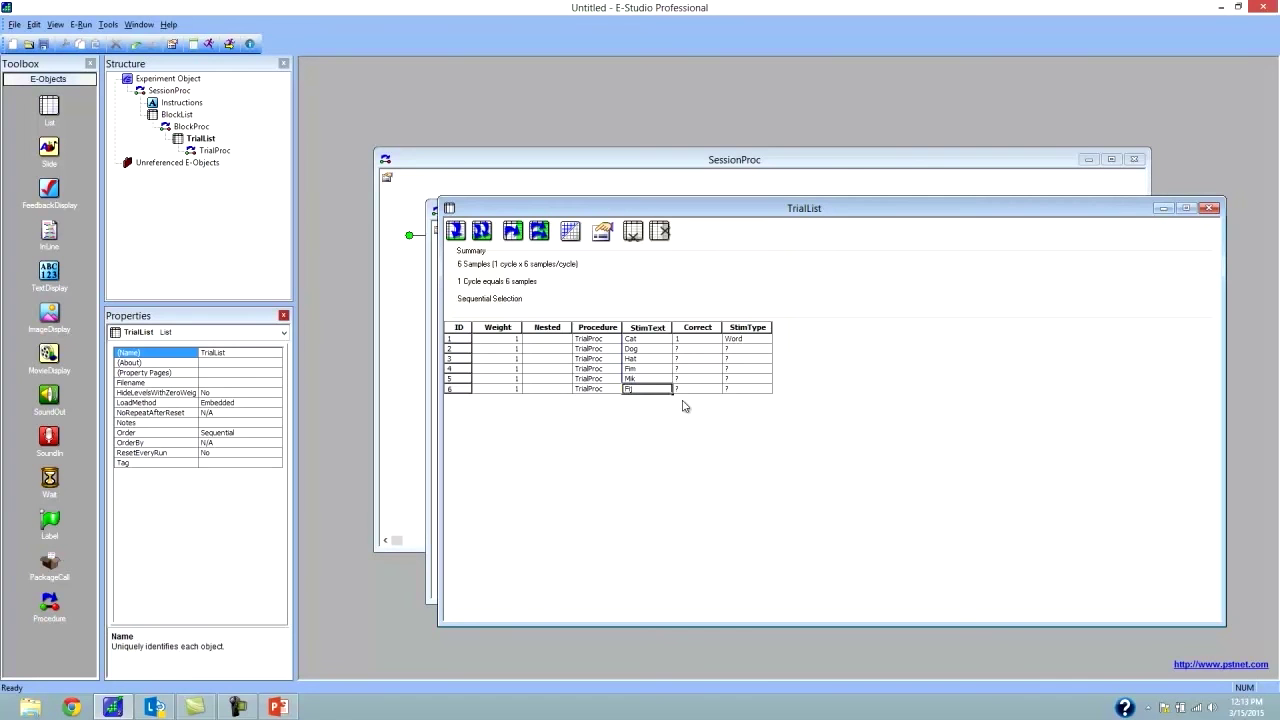
Step: Examine the StimText entries and the Correct and StimType cells of the TrialList levels
{"action": "left_click", "coordinate": [651, 344]}
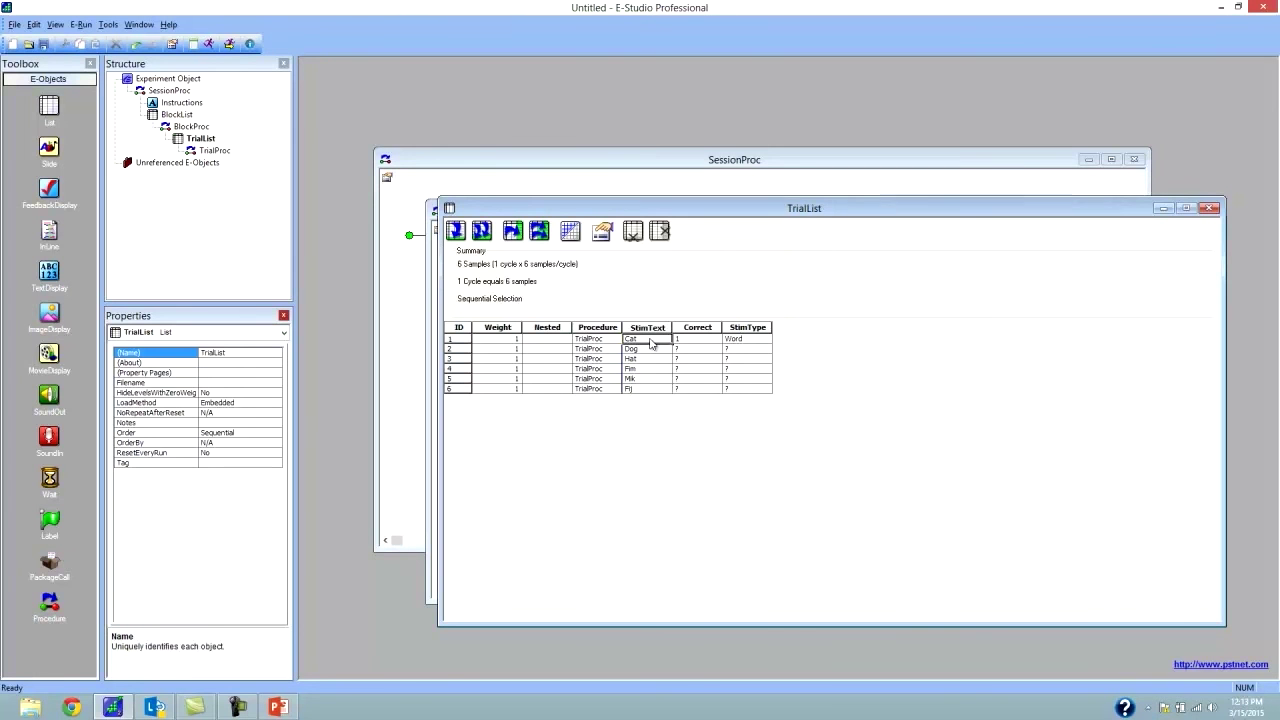
{"action": "left_click_drag", "start_coordinate": [651, 344], "coordinate": [657, 396]}
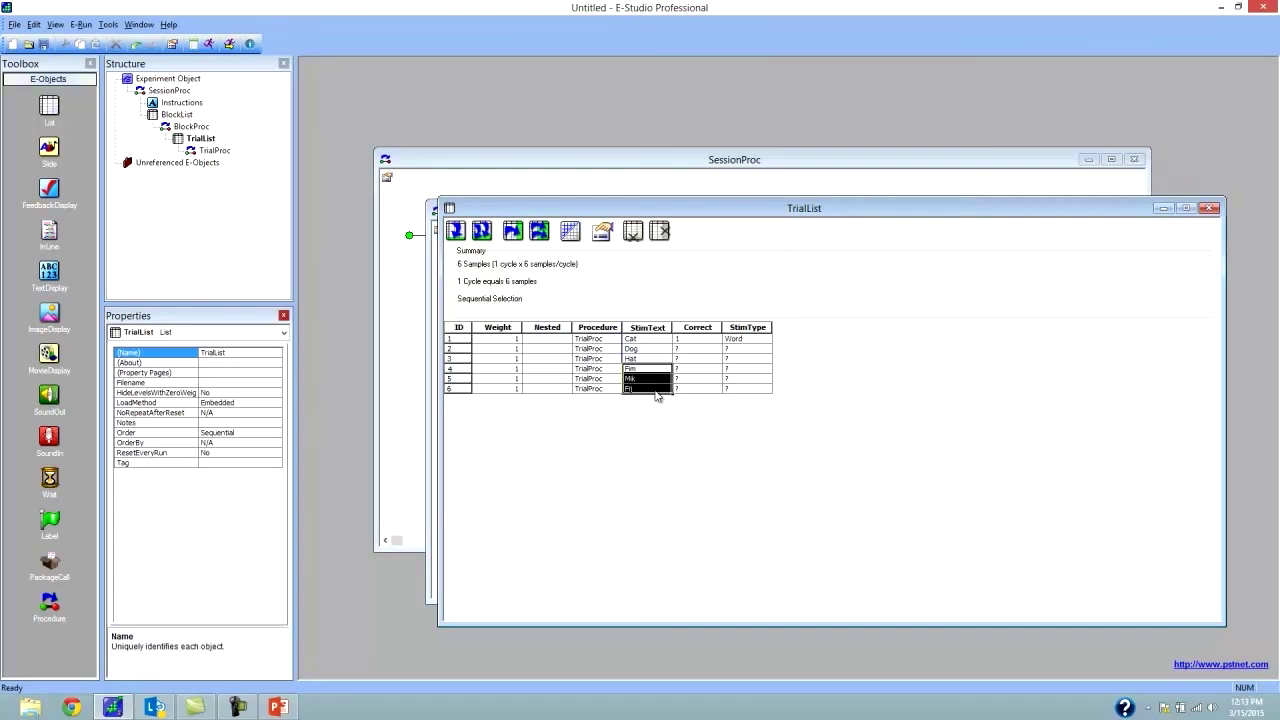
{"action": "left_click", "coordinate": [660, 349]}
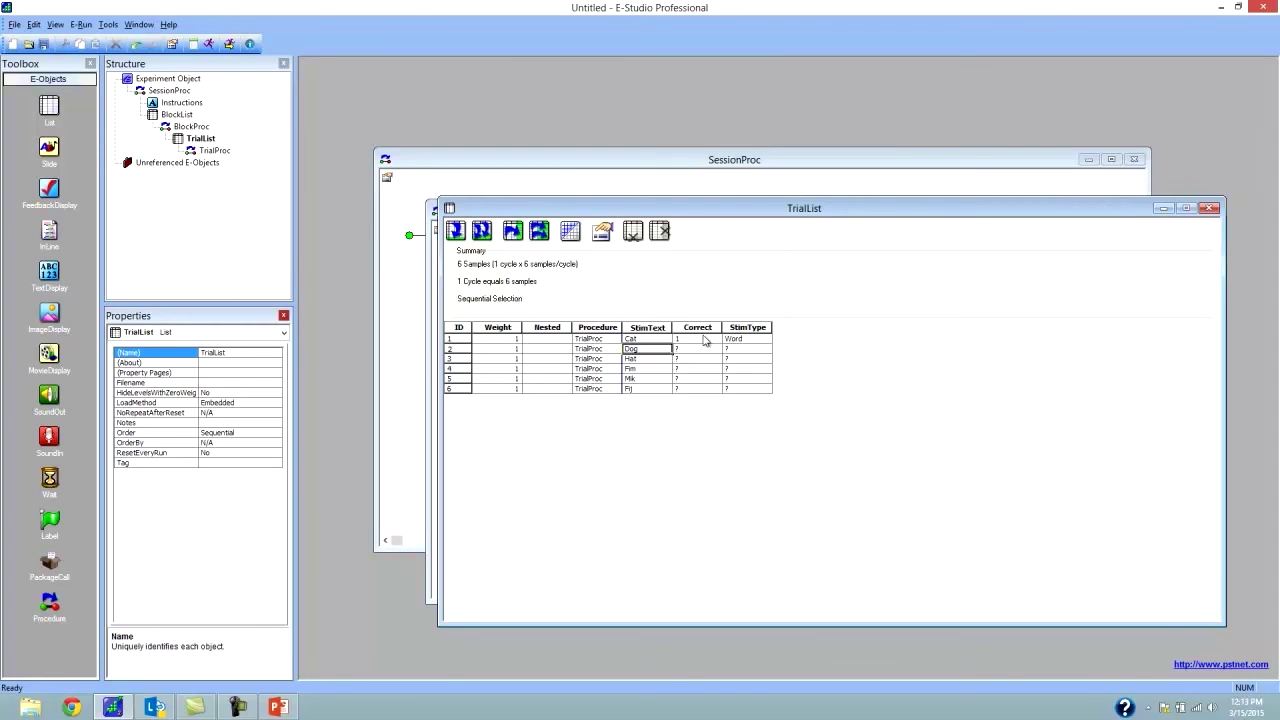
{"action": "left_click", "coordinate": [704, 340]}
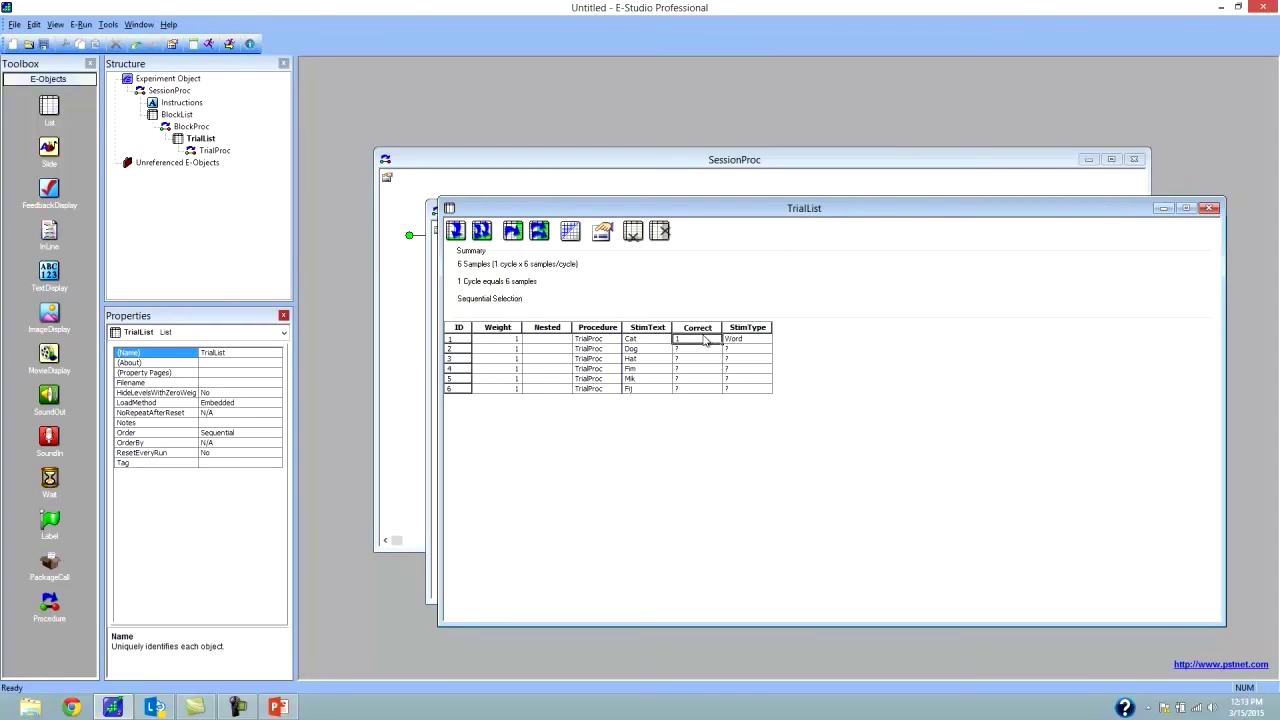
{"action": "left_click", "coordinate": [757, 341]}
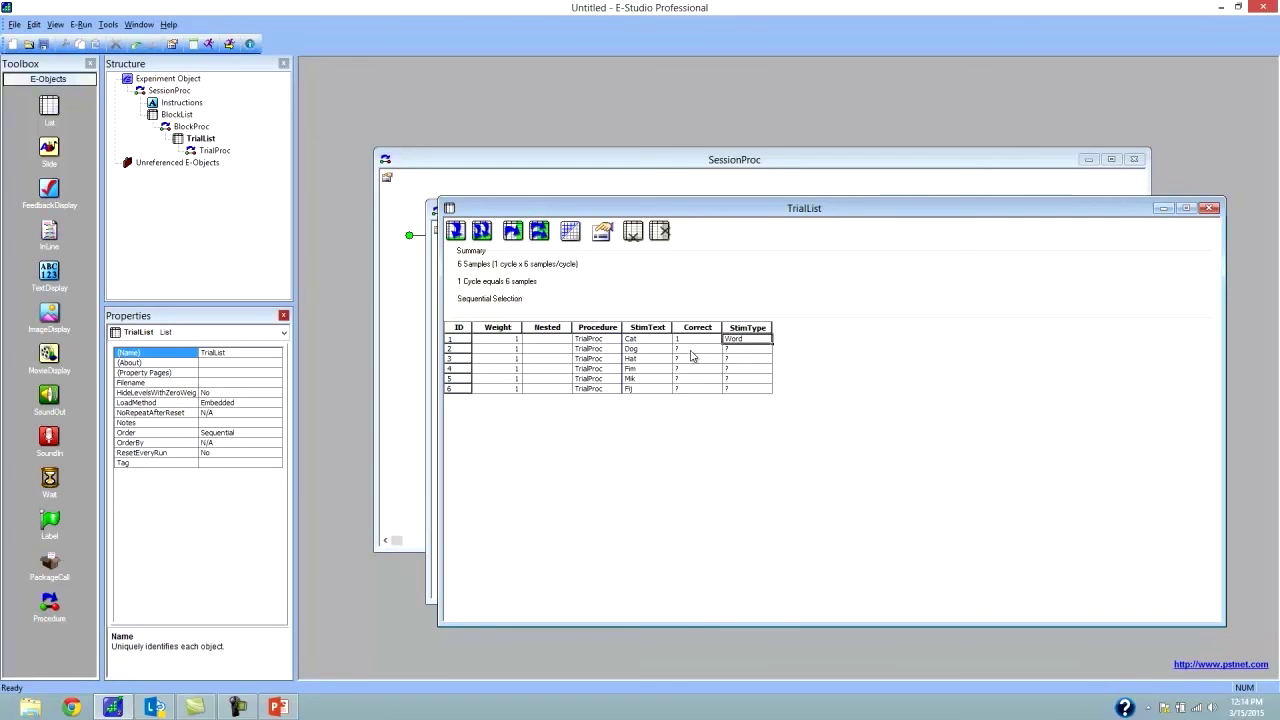
{"action": "left_click", "coordinate": [696, 358]}
{"action": "left_click", "coordinate": [749, 358]}
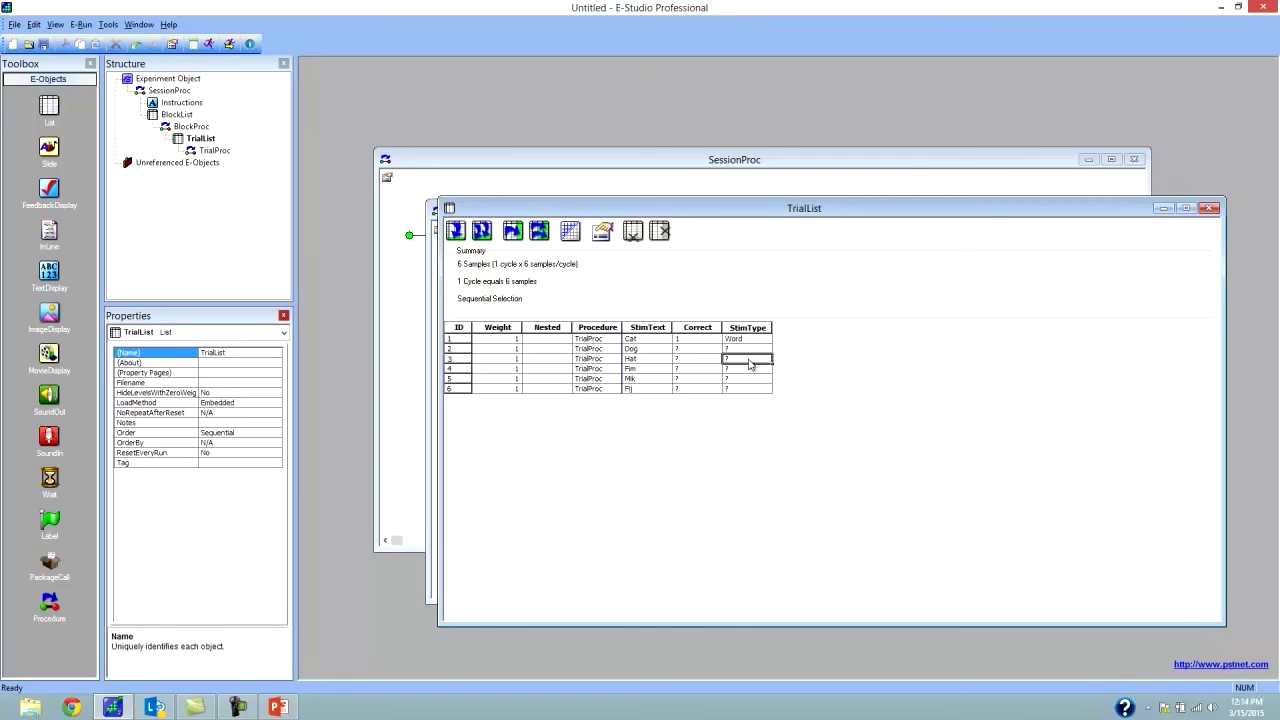
Step: Fill the first level's Correct value 1 and StimType Word down to levels 2 and 3
{"action": "left_click", "coordinate": [682, 340]}
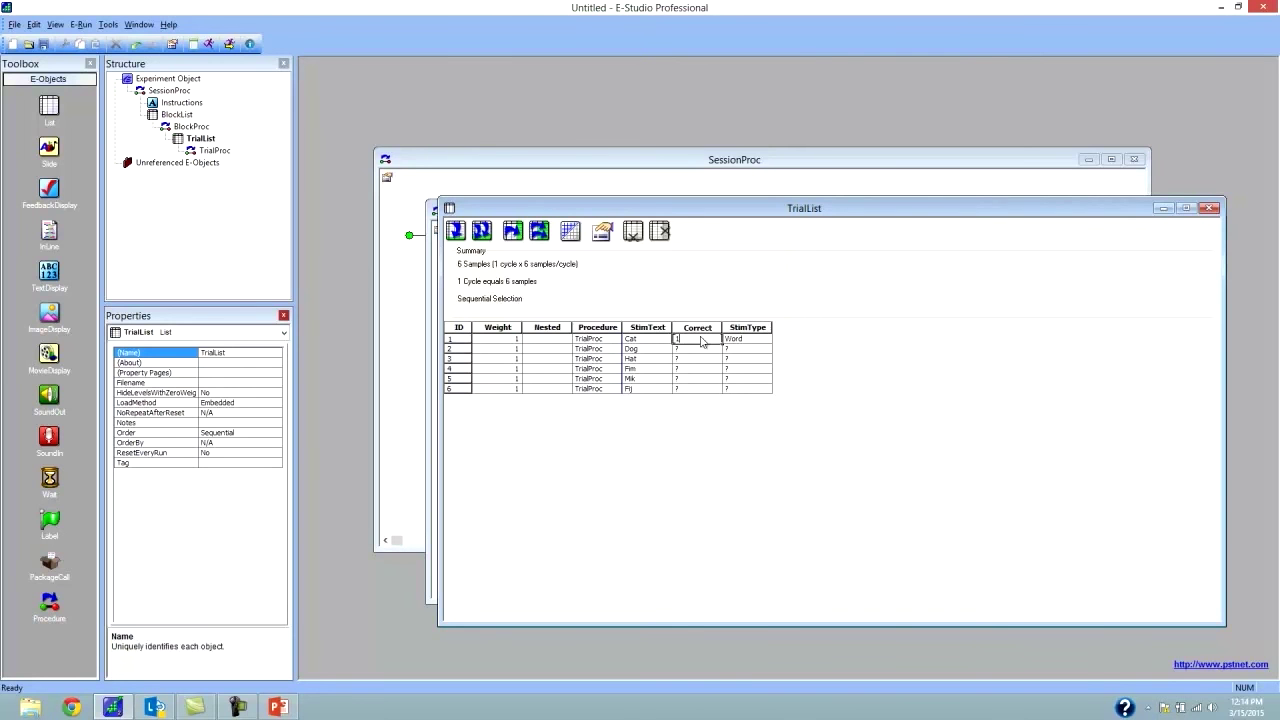
{"action": "left_click", "coordinate": [700, 349]}
{"action": "left_click_drag", "start_coordinate": [682, 340], "coordinate": [762, 344]}
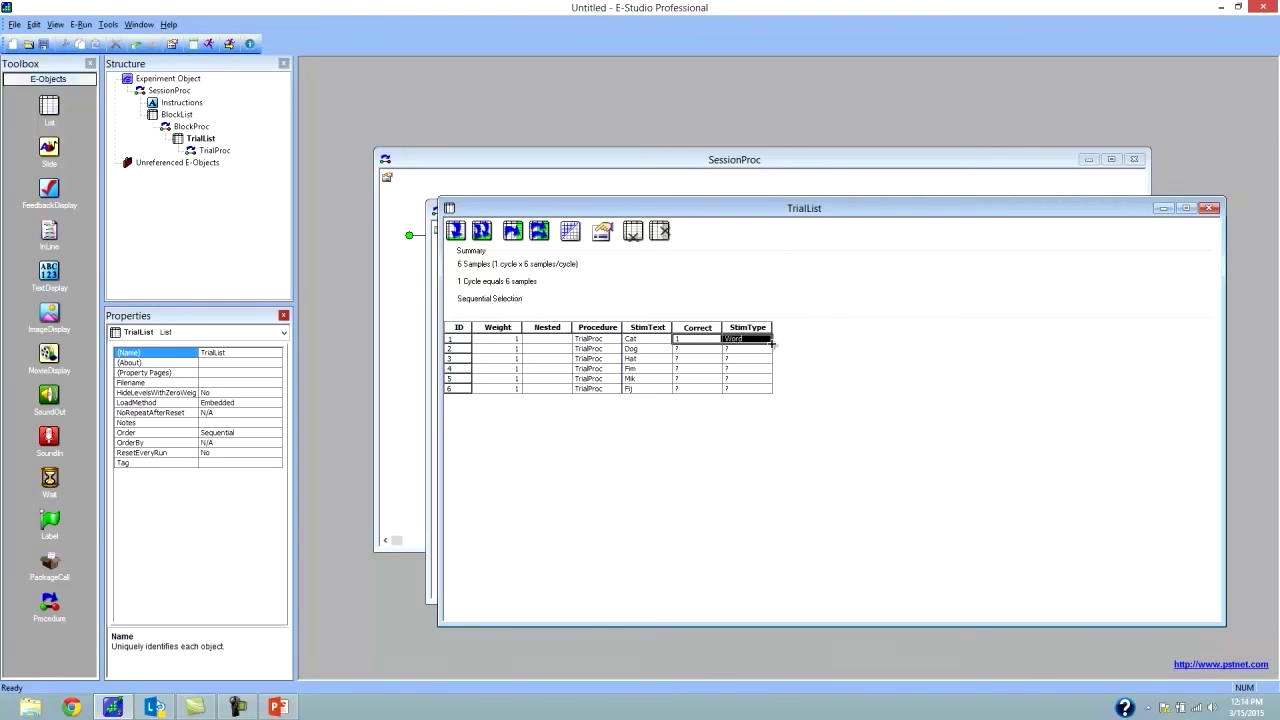
{"action": "left_click_drag", "start_coordinate": [772, 344], "coordinate": [772, 362]}
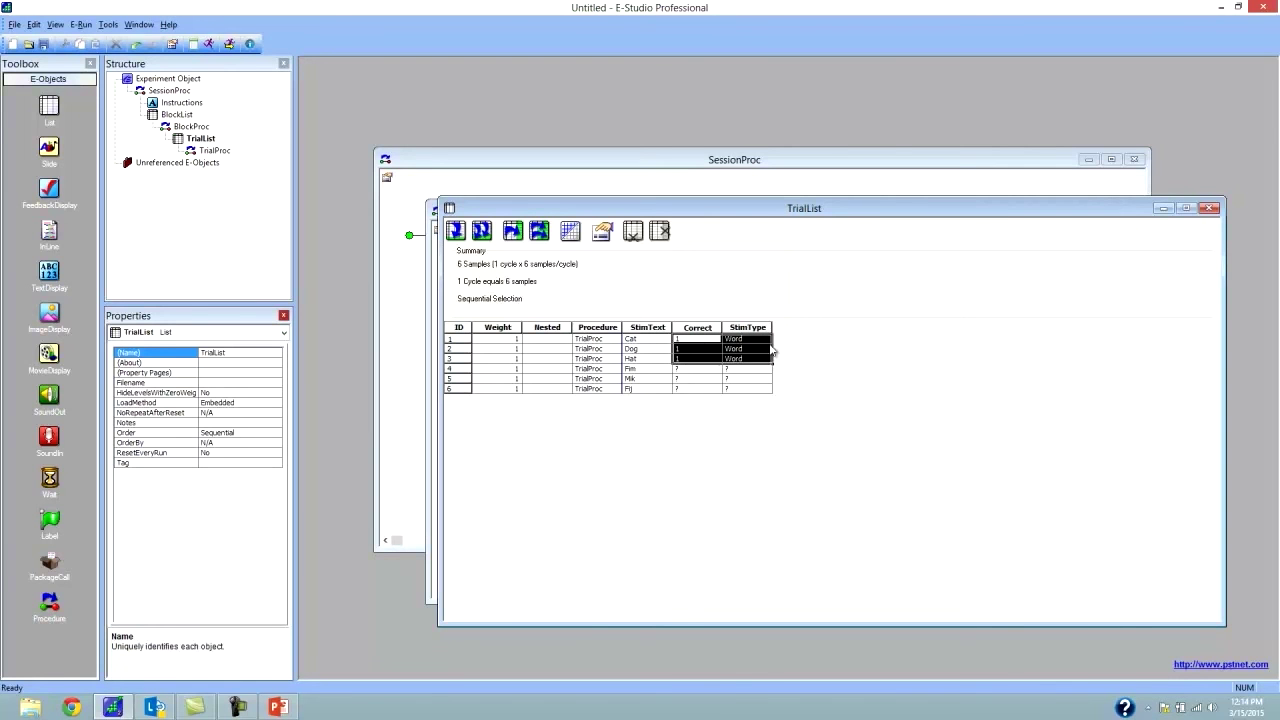
{"action": "left_click", "coordinate": [745, 358]}
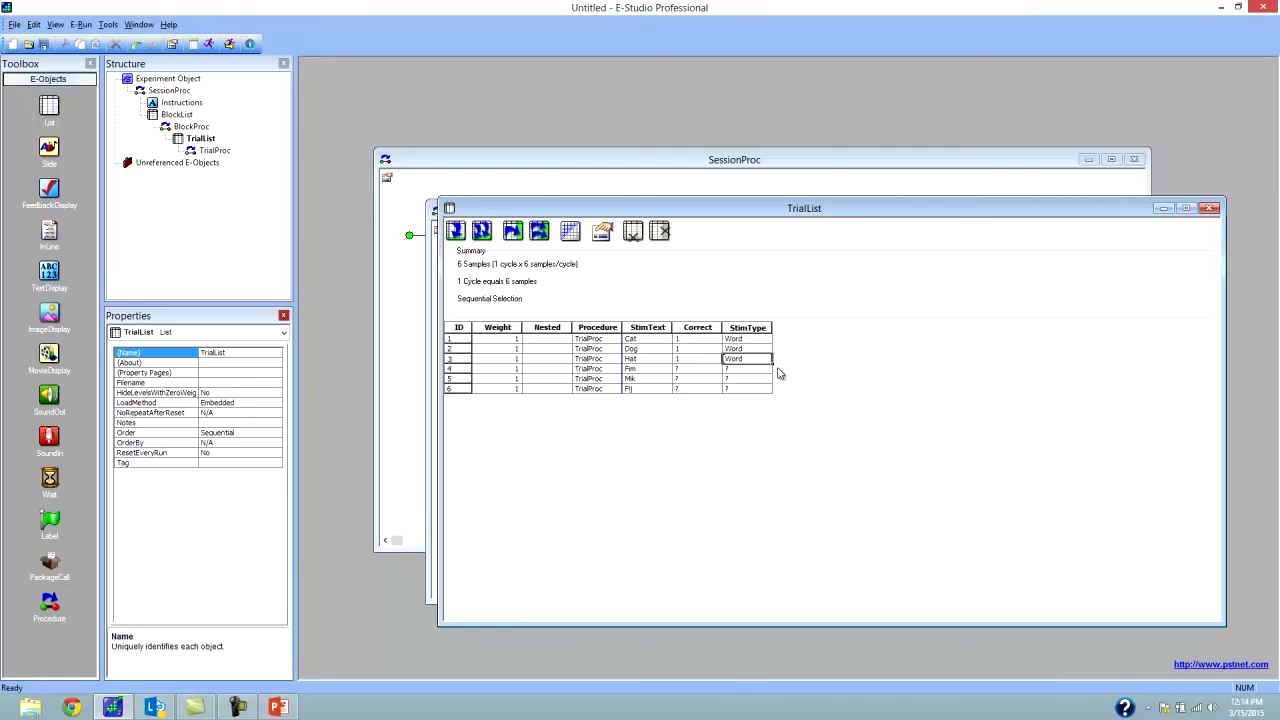
Step: Set level 4 to Correct 2 and StimType NonWord, and fill both values down to levels 5 and 6
{"action": "left_click", "coordinate": [689, 370]}
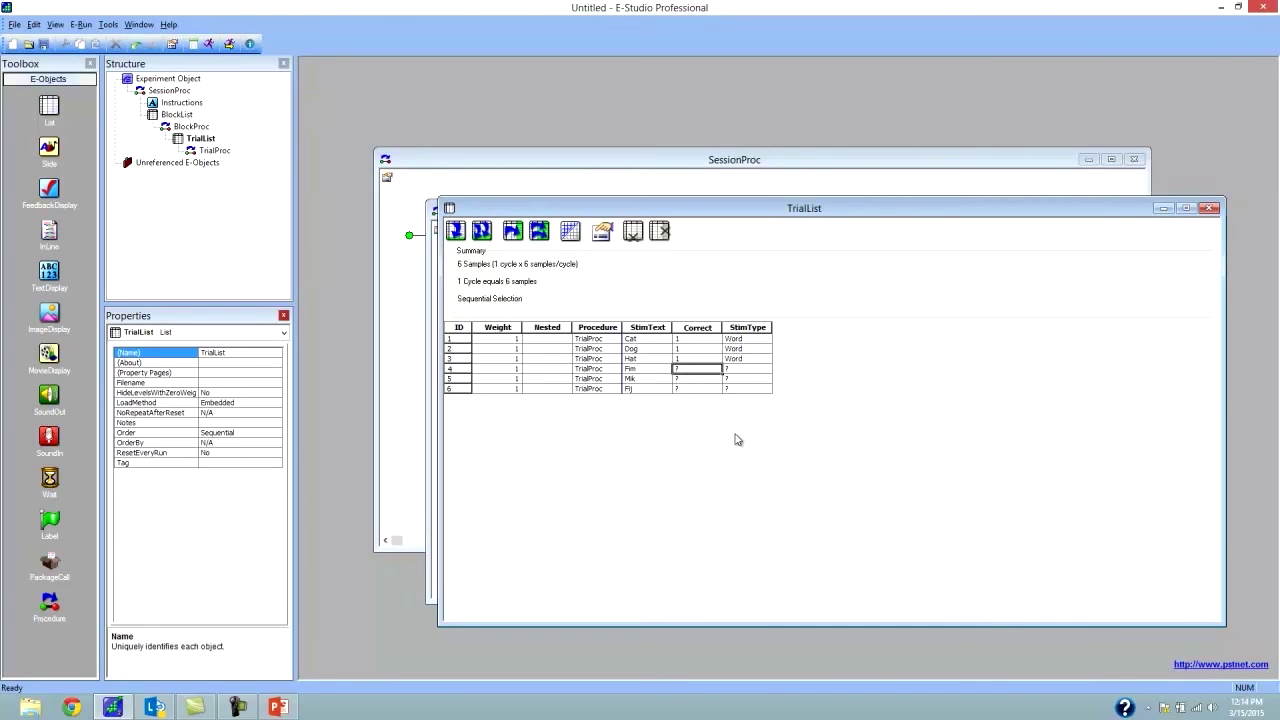
{"action": "type", "text": "2"}
{"action": "left_click", "coordinate": [748, 372]}
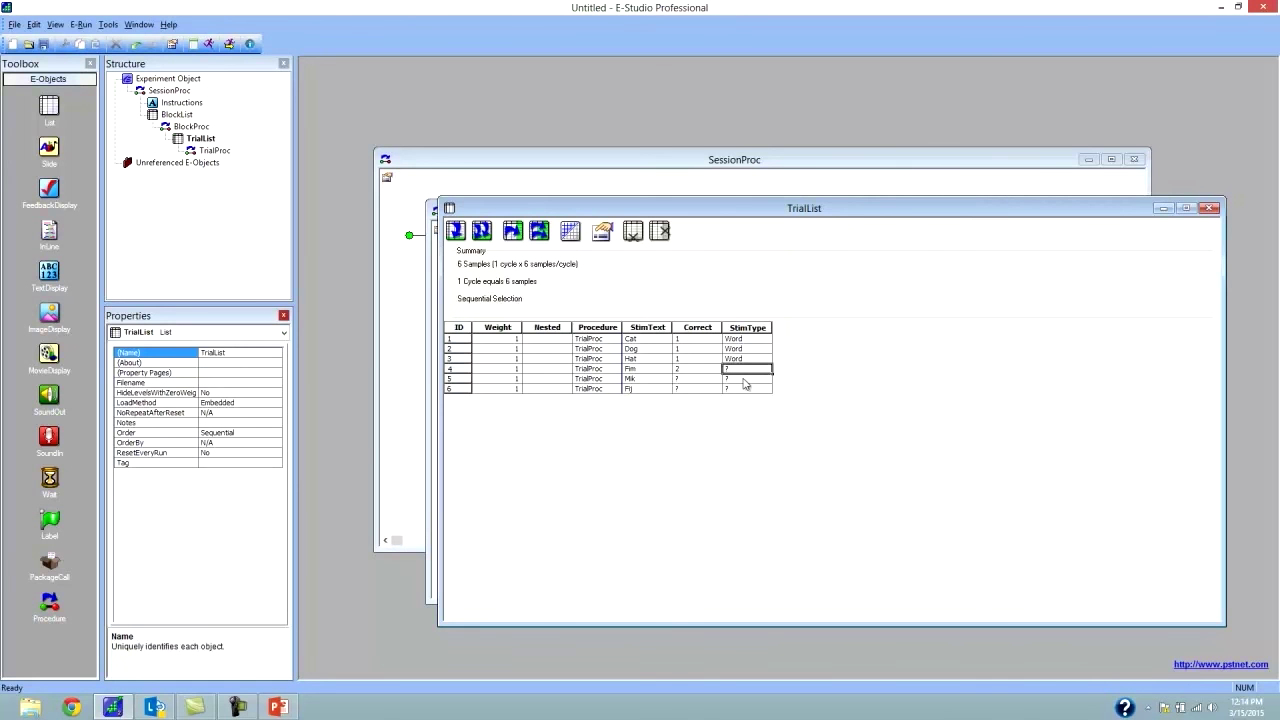
{"action": "type", "text": "NonWord"}
{"action": "left_click_drag", "start_coordinate": [692, 372], "coordinate": [748, 374]}
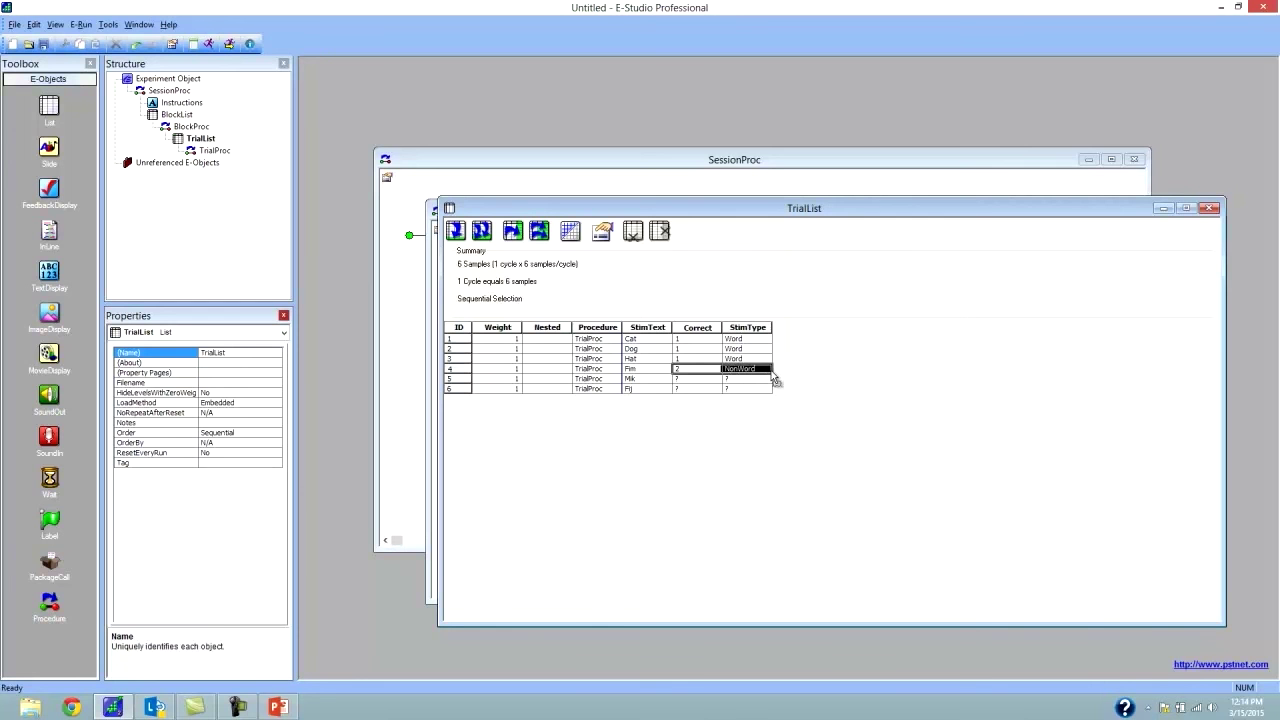
{"action": "left_click_drag", "start_coordinate": [772, 373], "coordinate": [773, 394]}
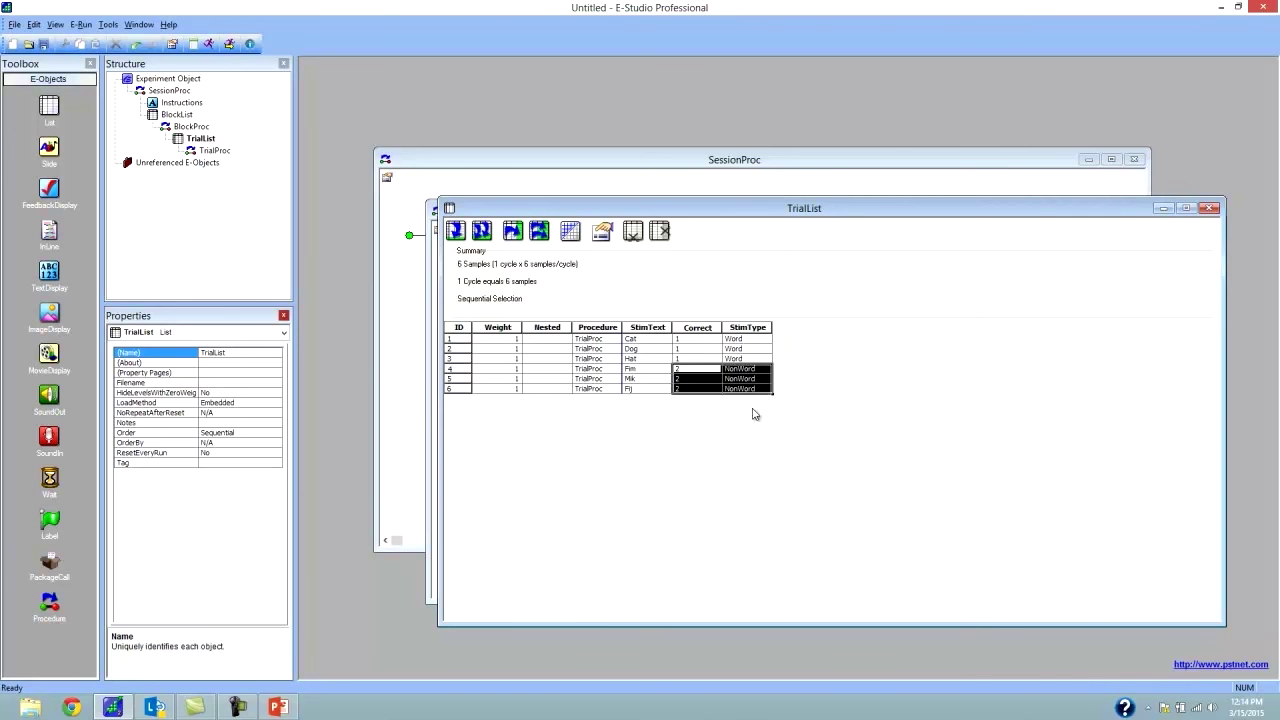
Step: Re-enter NonWord as the StimType of level 4 and fill it down to levels 5 and 6
{"action": "left_click", "coordinate": [740, 391]}
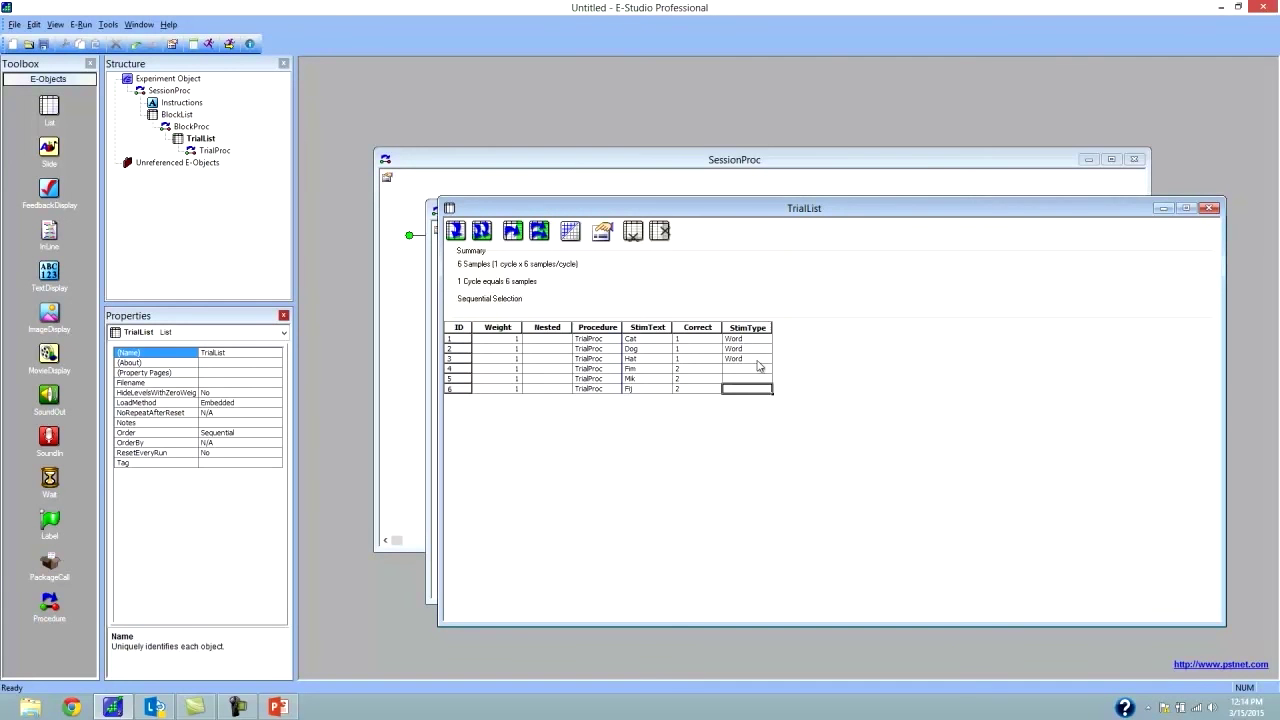
{"action": "left_click", "coordinate": [757, 360]}
{"action": "left_click", "coordinate": [762, 371]}
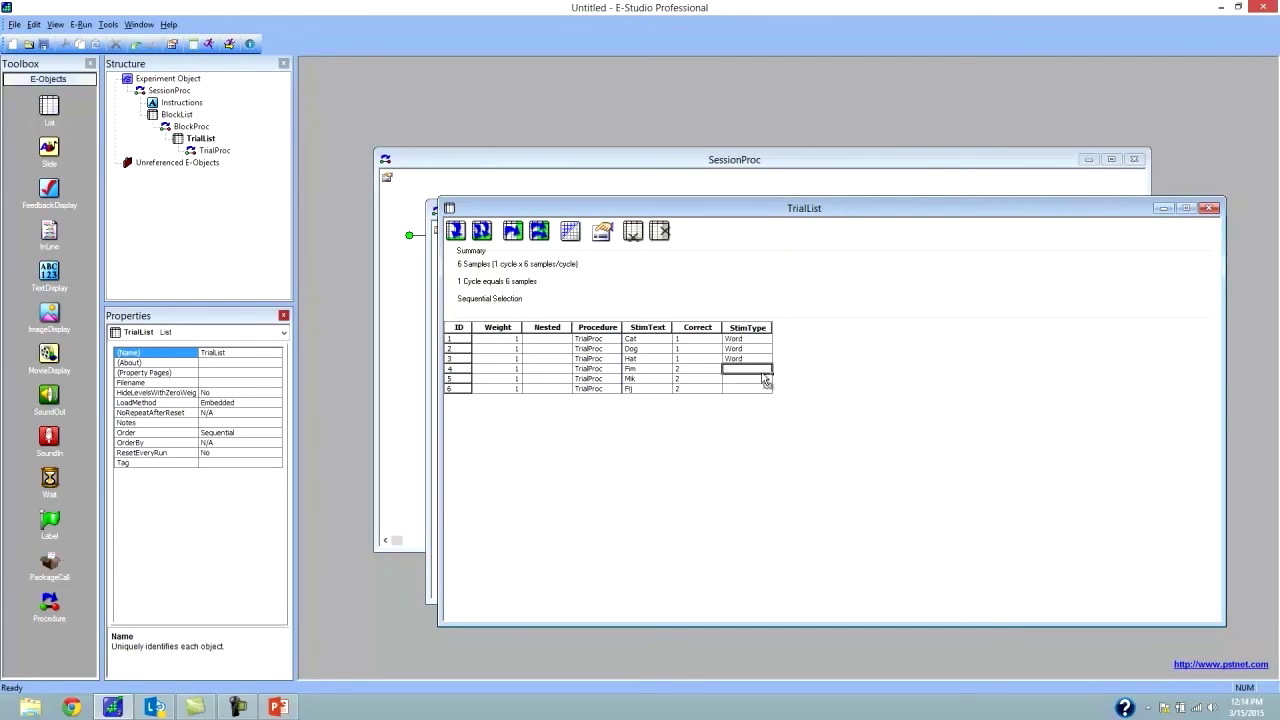
{"action": "type", "text": "NonWord"}
{"action": "left_click_drag", "start_coordinate": [772, 372], "coordinate": [730, 381]}
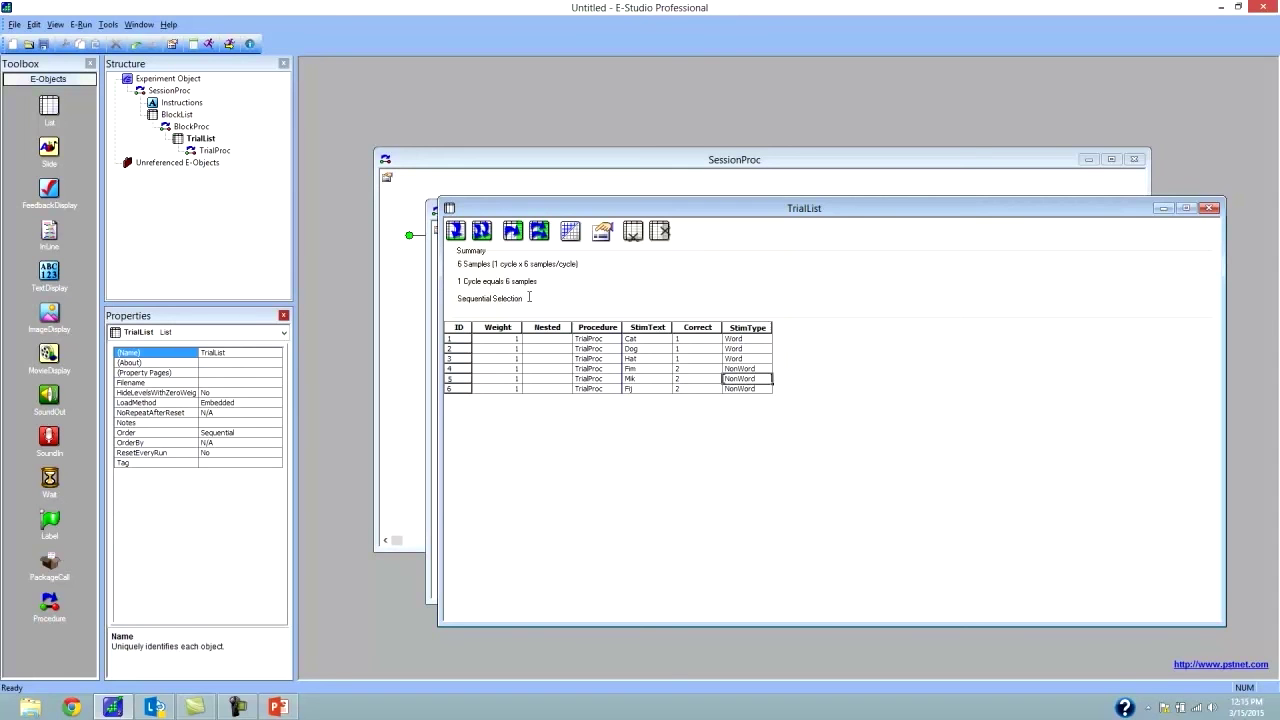
Step: Set the TrialList's selection order to Random and apply the change
{"action": "left_click", "coordinate": [485, 299]}
{"action": "left_click", "coordinate": [458, 378]}
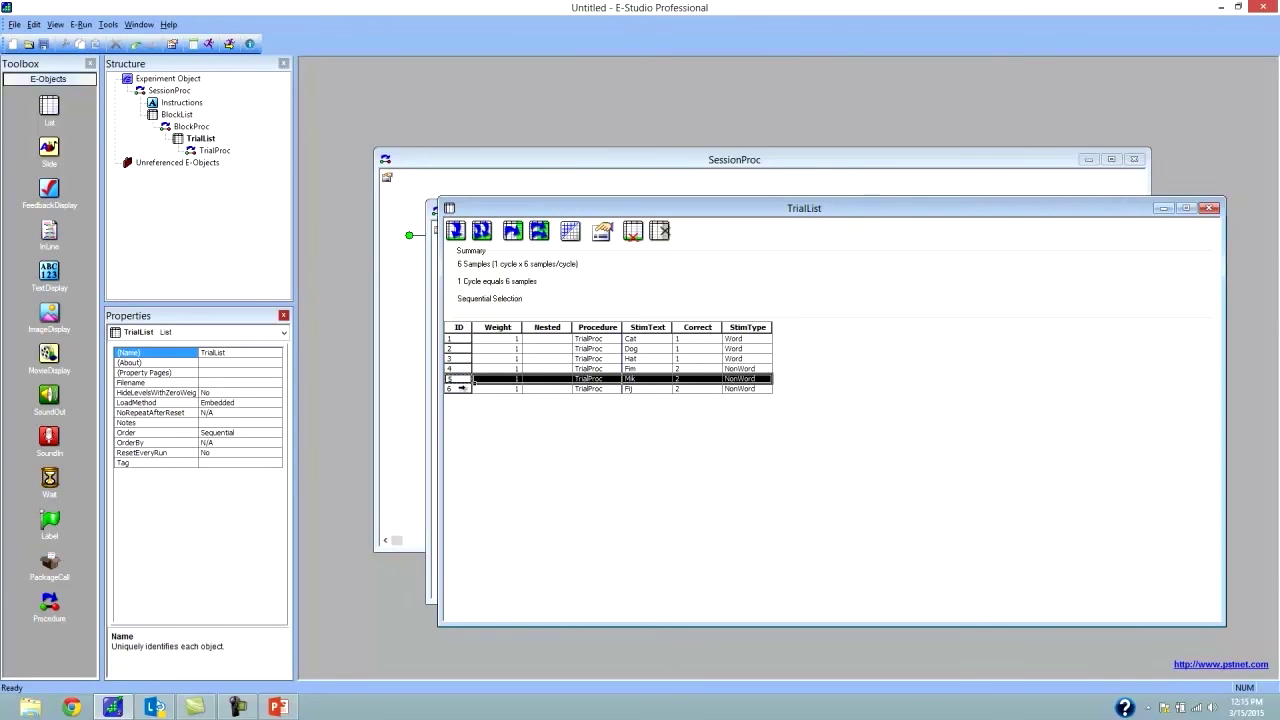
{"action": "left_click", "coordinate": [459, 389]}
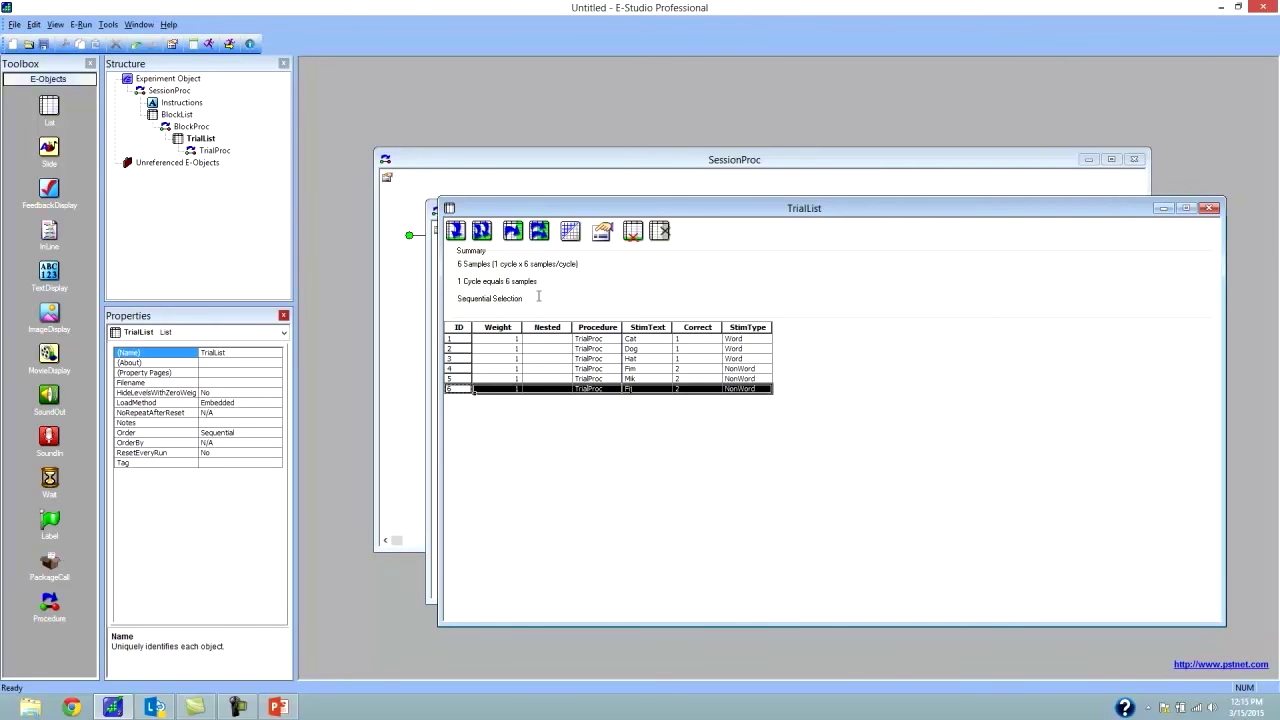
{"action": "left_click", "coordinate": [601, 232]}
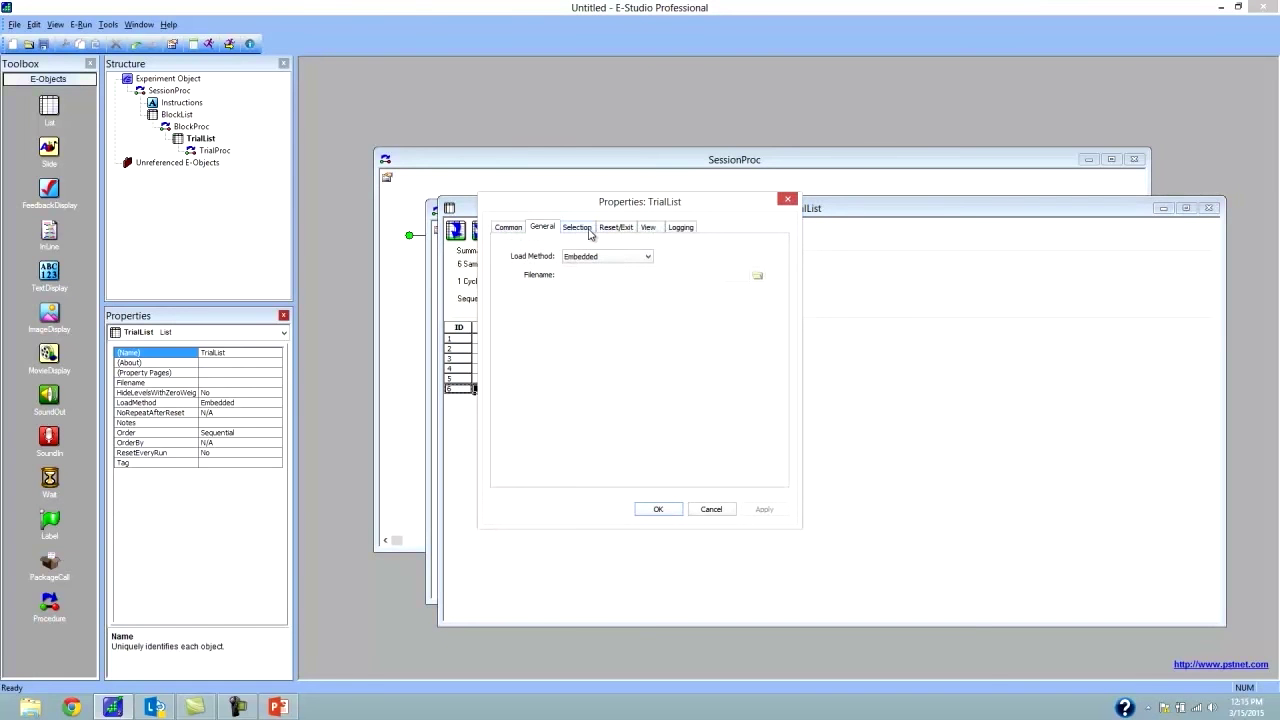
{"action": "left_click", "coordinate": [578, 227]}
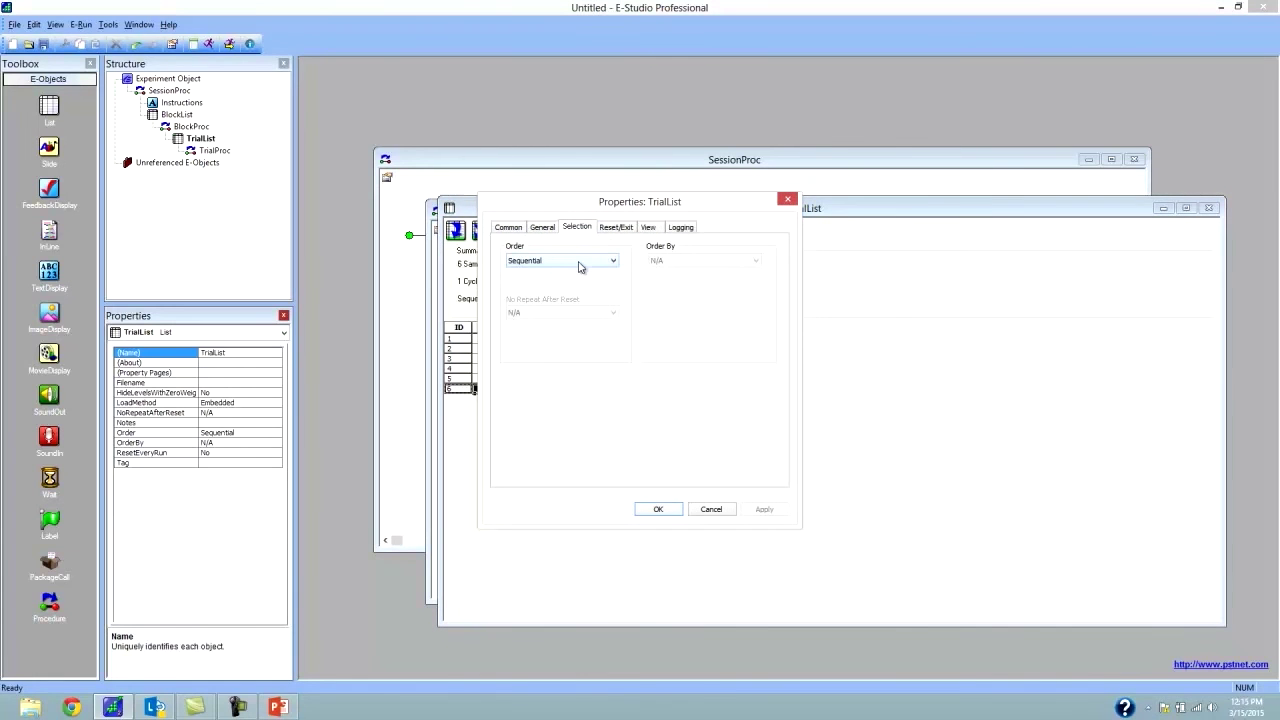
{"action": "left_click", "coordinate": [578, 262]}
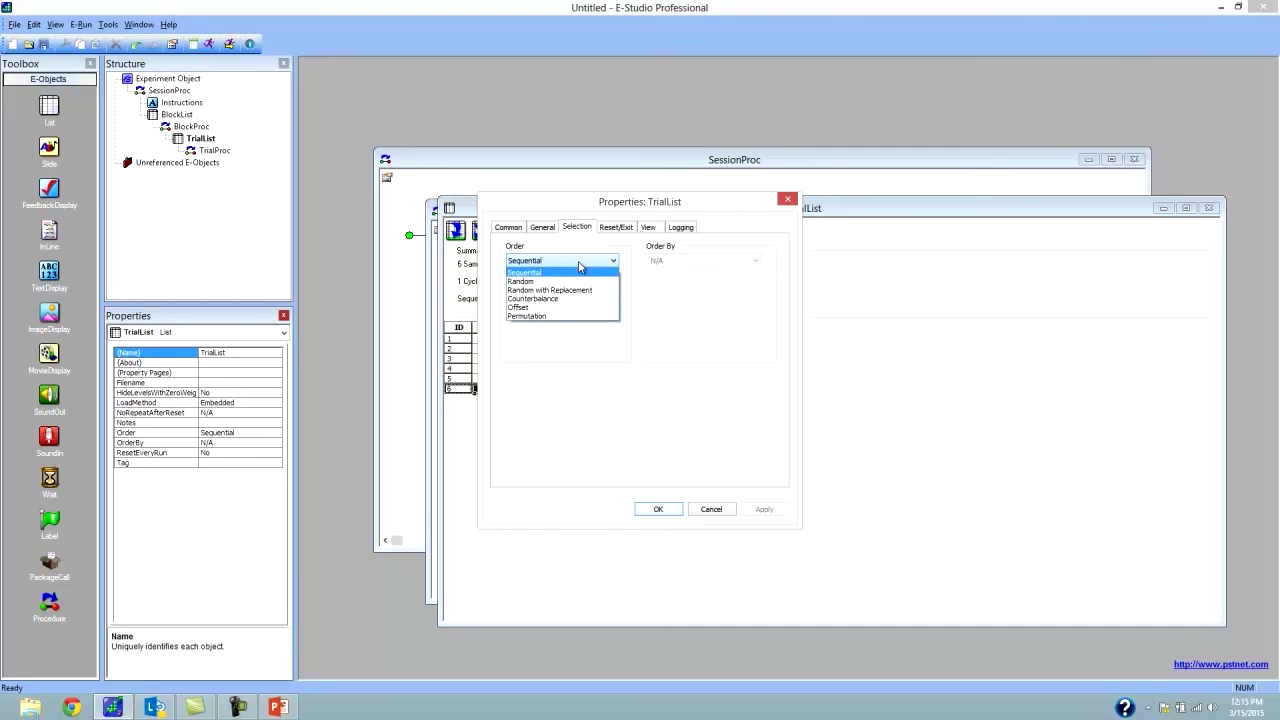
{"action": "left_click", "coordinate": [577, 283]}
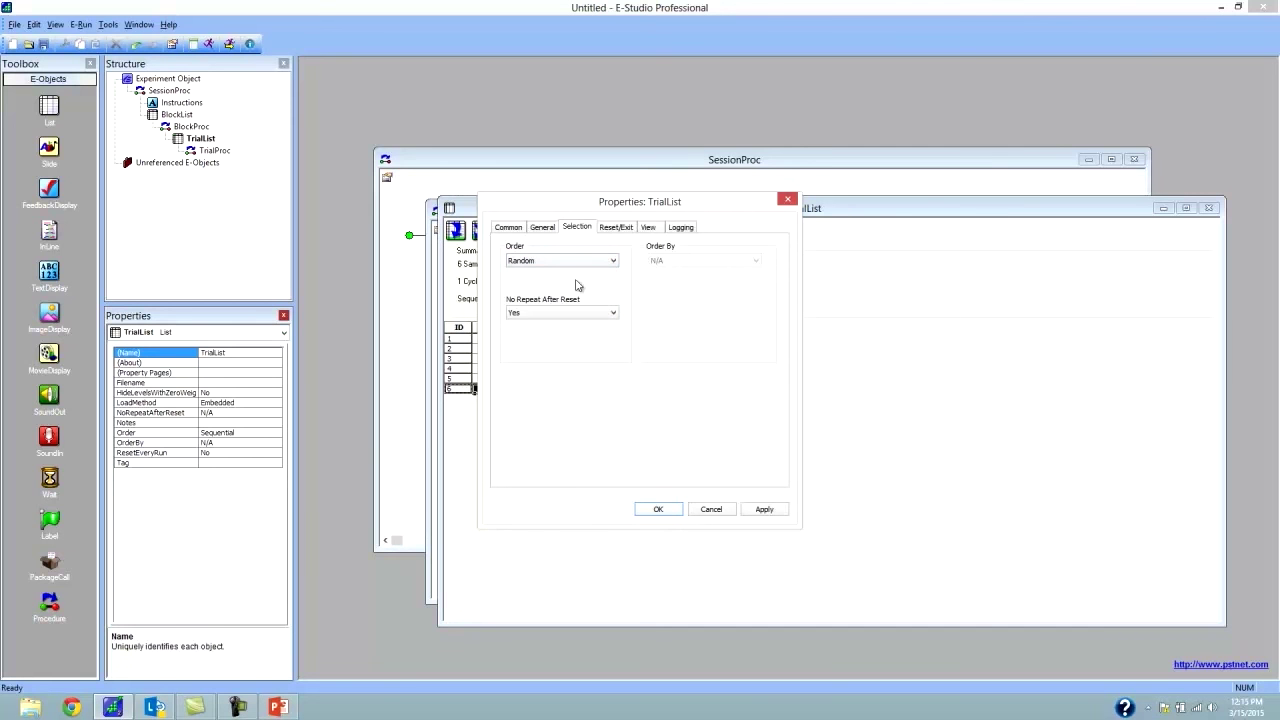
{"action": "left_click", "coordinate": [656, 509]}
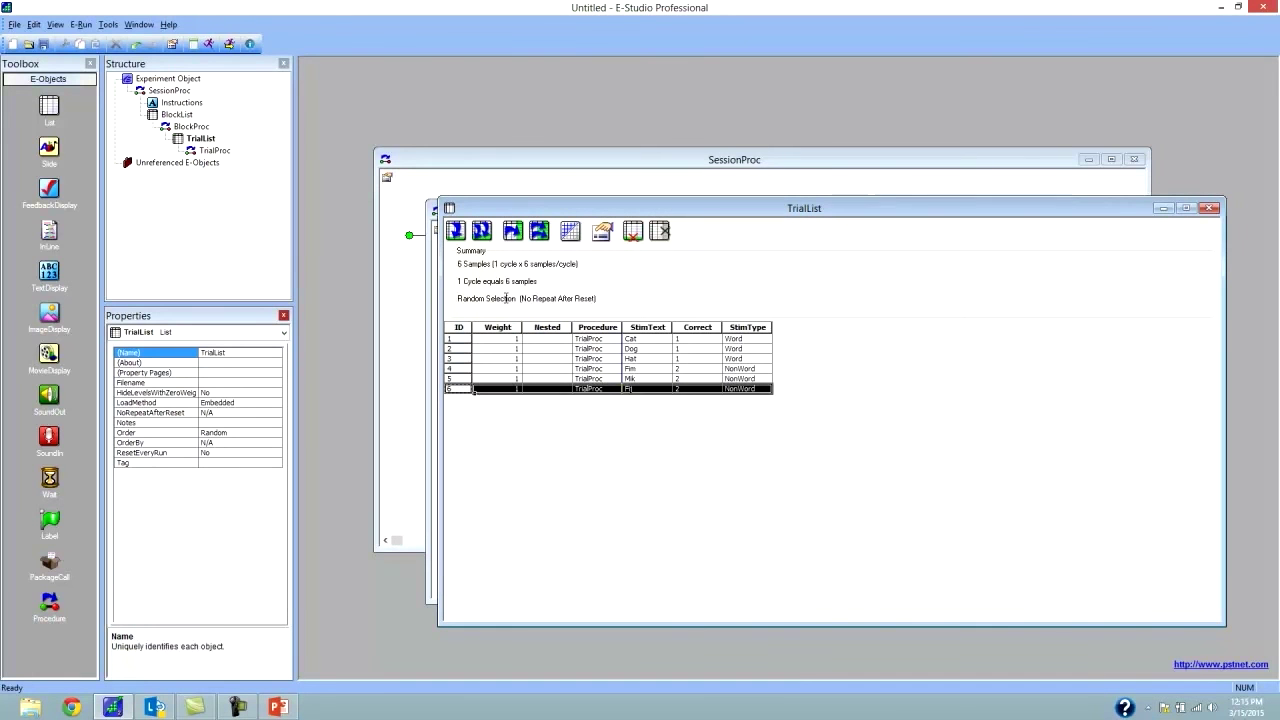
Step: Review the TrialList's Order and No Repeat After Reset selection settings alongside its levels
{"action": "left_click", "coordinate": [686, 371]}
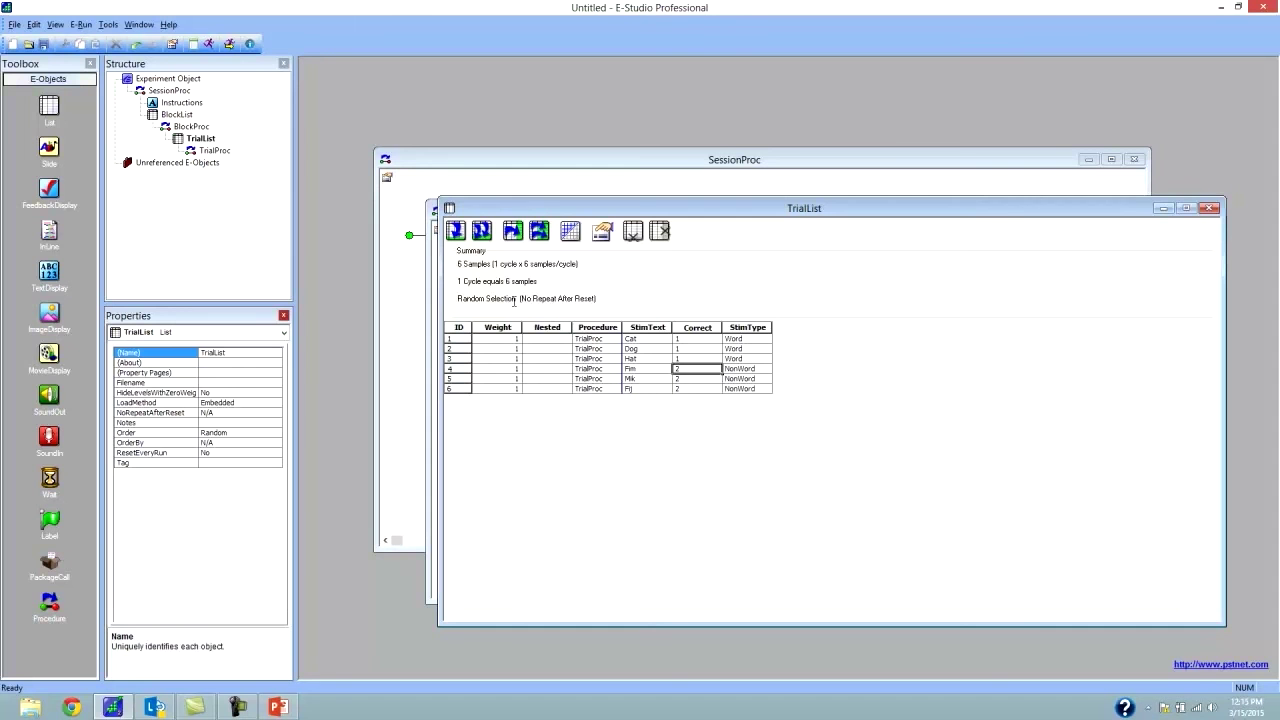
{"action": "left_click", "coordinate": [606, 234]}
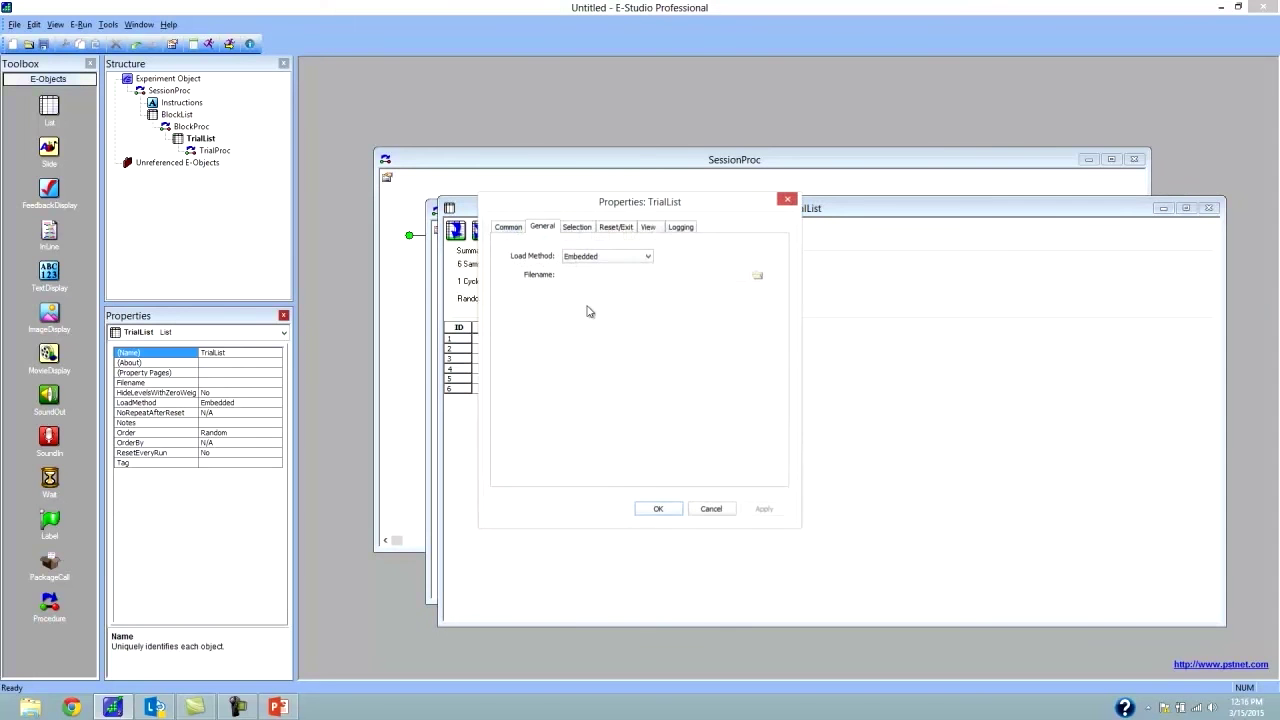
{"action": "left_click", "coordinate": [580, 227]}
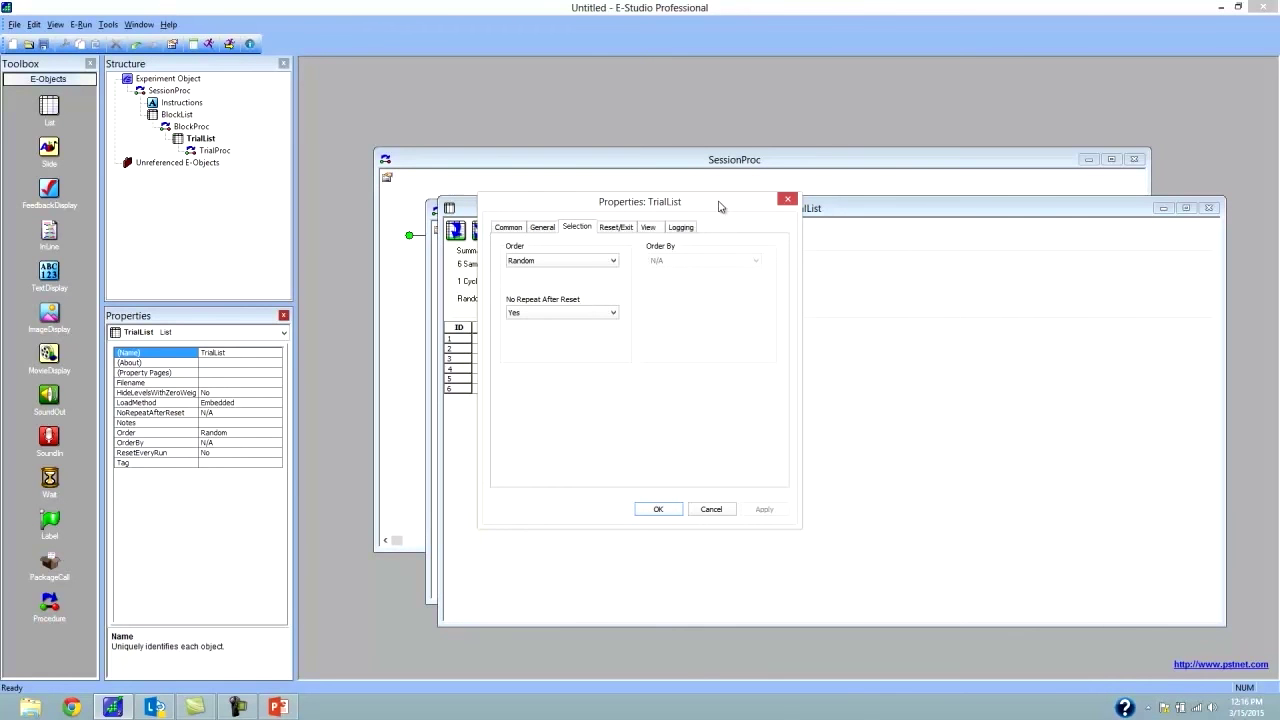
{"action": "left_click_drag", "start_coordinate": [718, 206], "coordinate": [1015, 248]}
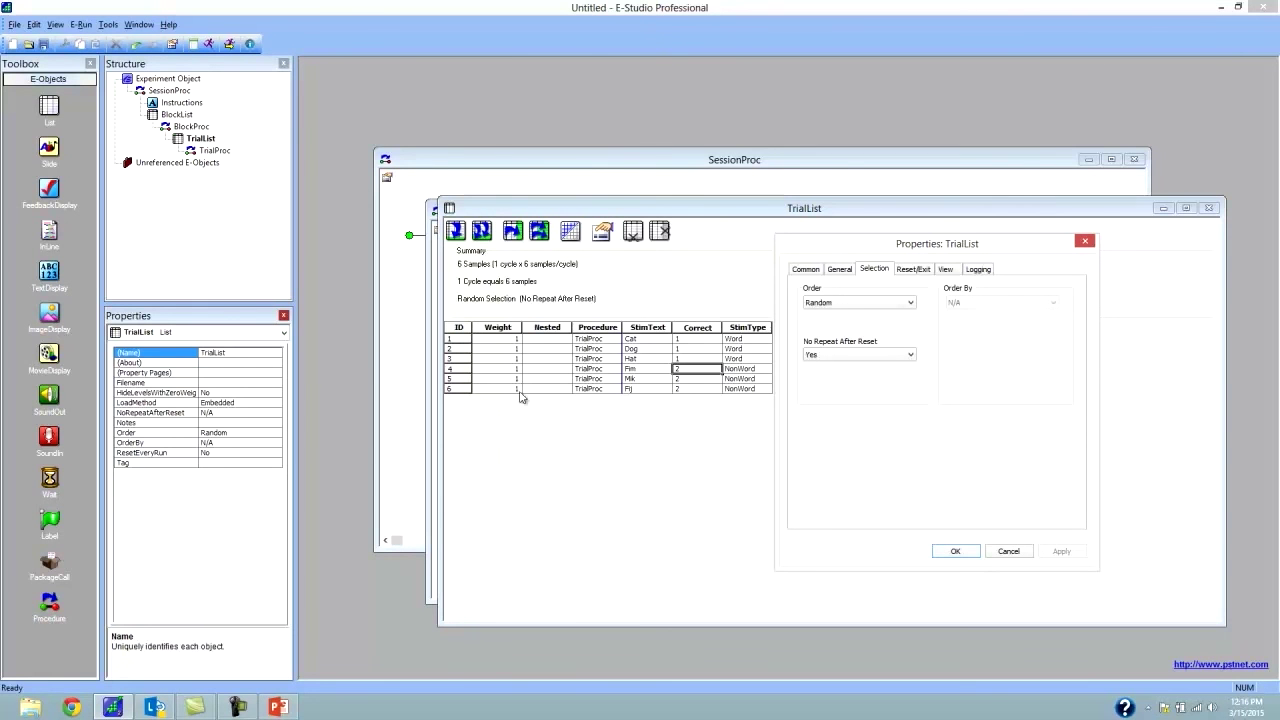
{"action": "left_click_drag", "start_coordinate": [919, 243], "coordinate": [929, 243]}
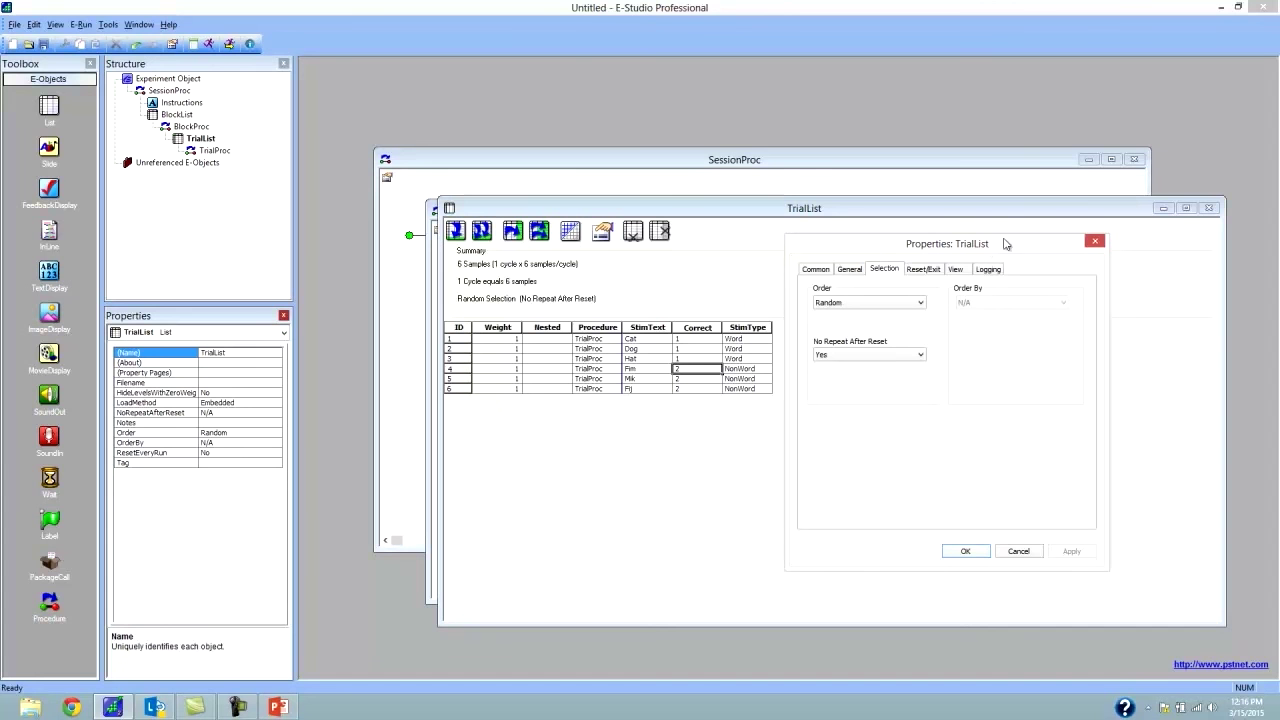
{"action": "left_click_drag", "start_coordinate": [1019, 246], "coordinate": [1023, 204]}
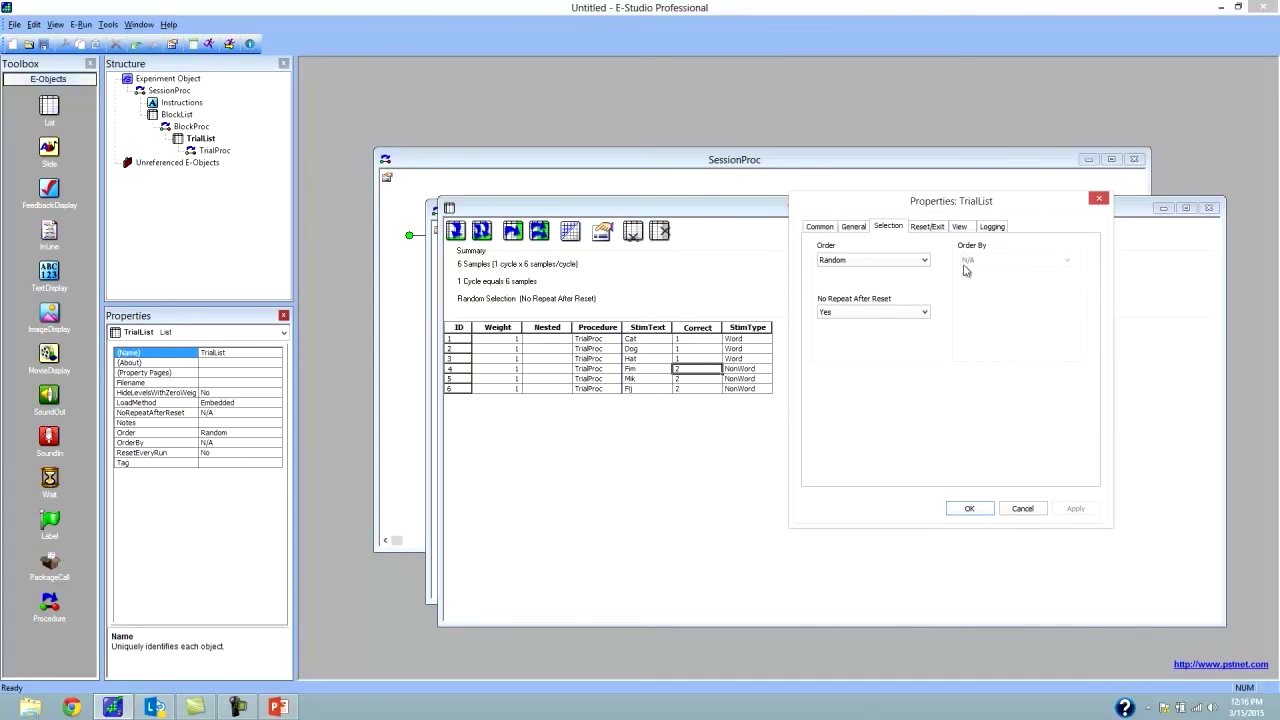
{"action": "left_click", "coordinate": [967, 507]}
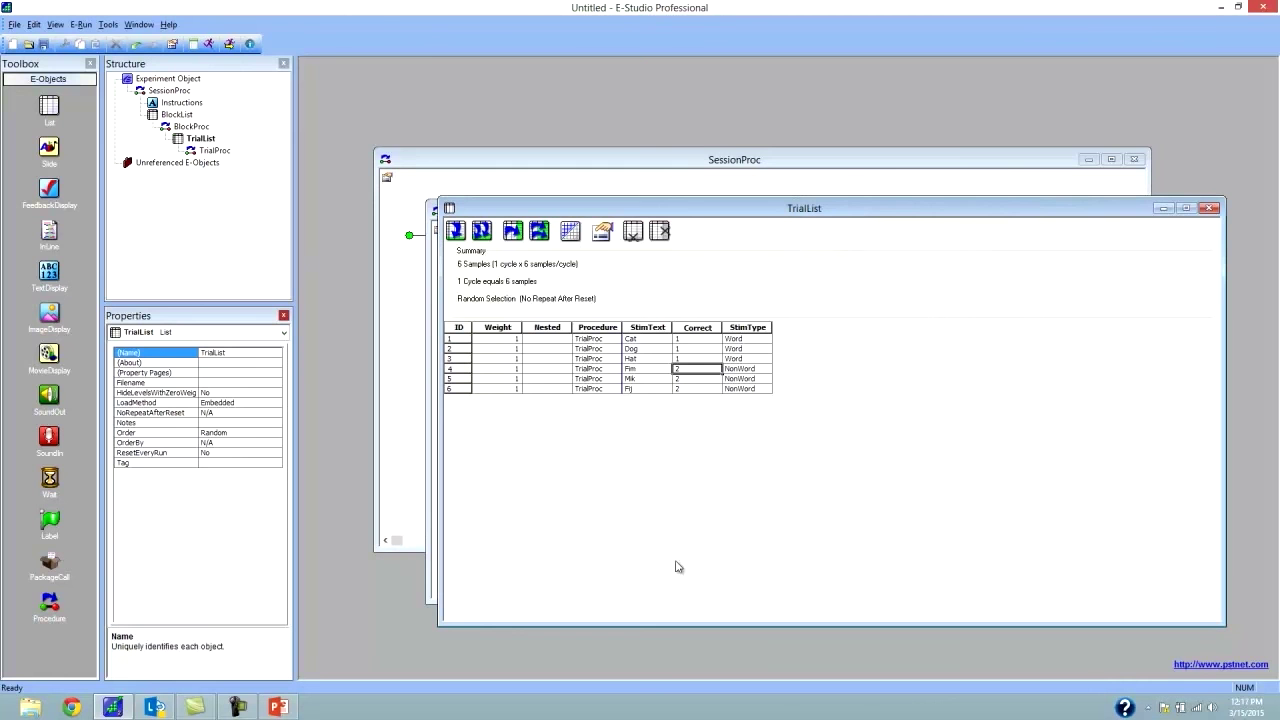
Step: Switch to PowerPoint, review the "Create a TrialList" slide, and return to E-Studio
{"action": "left_click", "coordinate": [280, 708]}
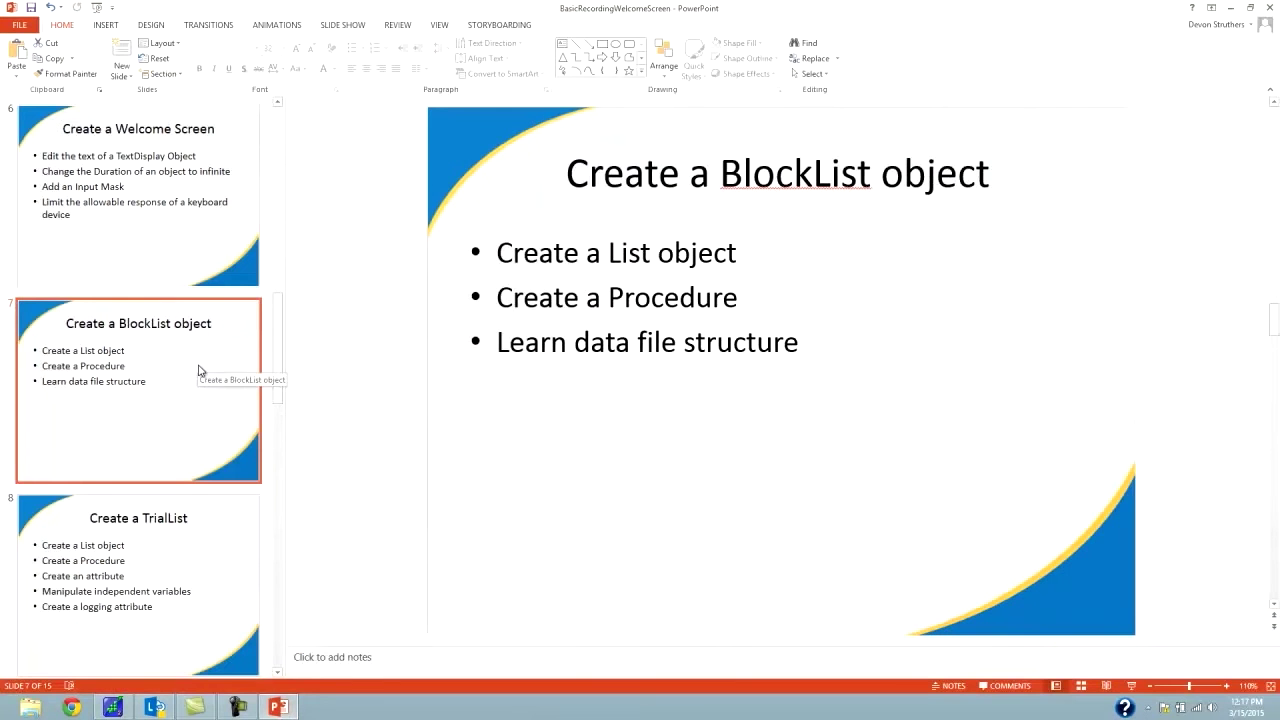
{"action": "scroll", "coordinate": [200, 449], "scroll_direction": "down", "scroll_amount": 2}
{"action": "left_click", "coordinate": [202, 343]}
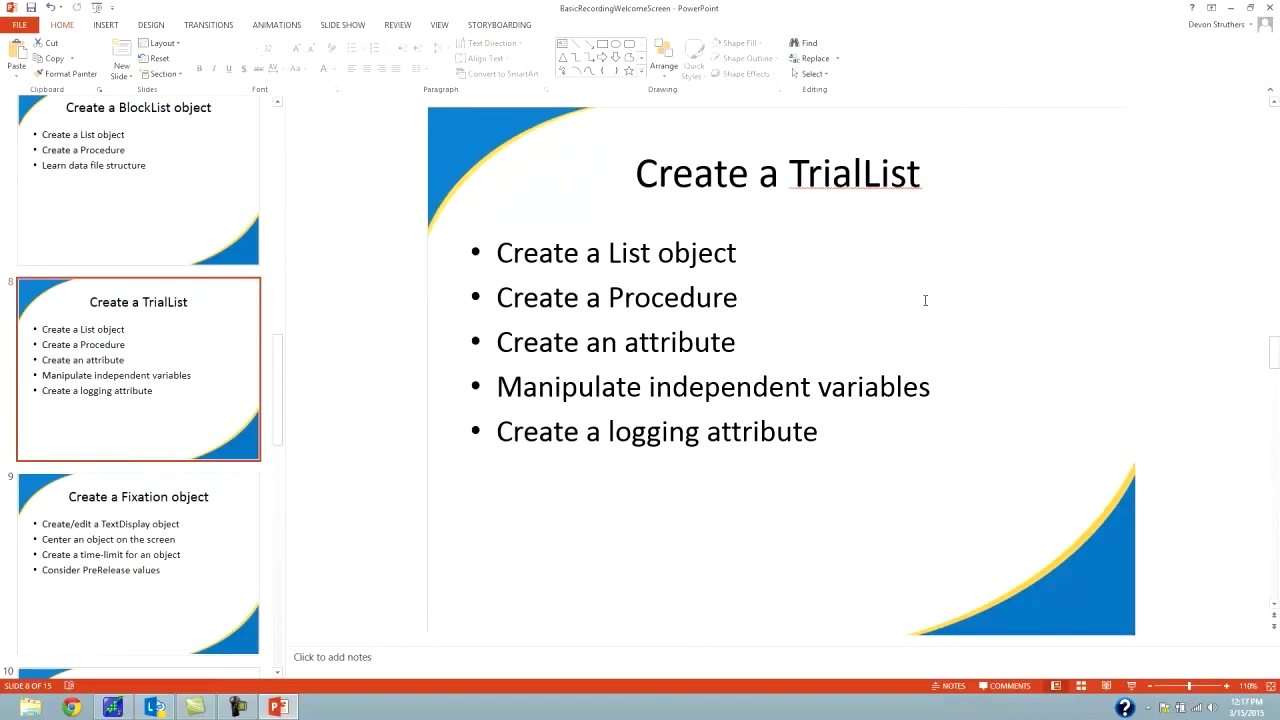
{"action": "left_click", "coordinate": [1232, 7]}
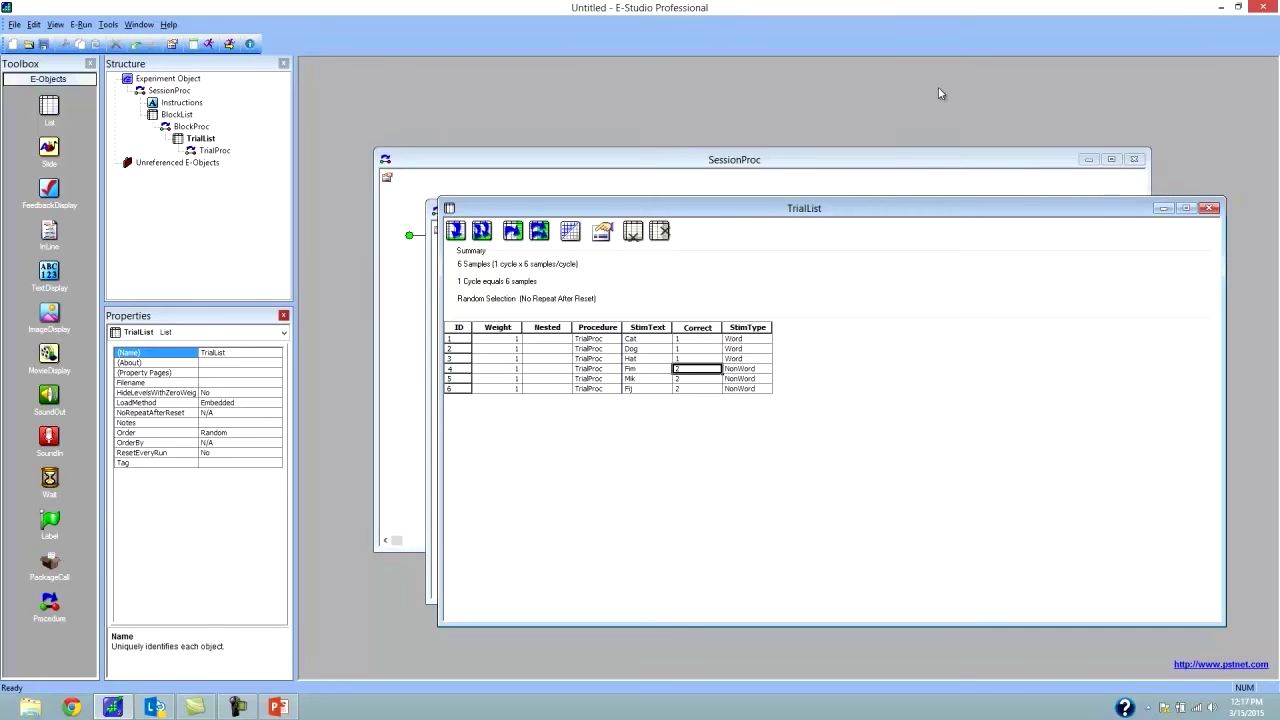
Step: Close the TrialList, BlockProc and SessionProc windows and open TrialProc in the workspace
{"action": "key", "text": "ctrl+F4"}
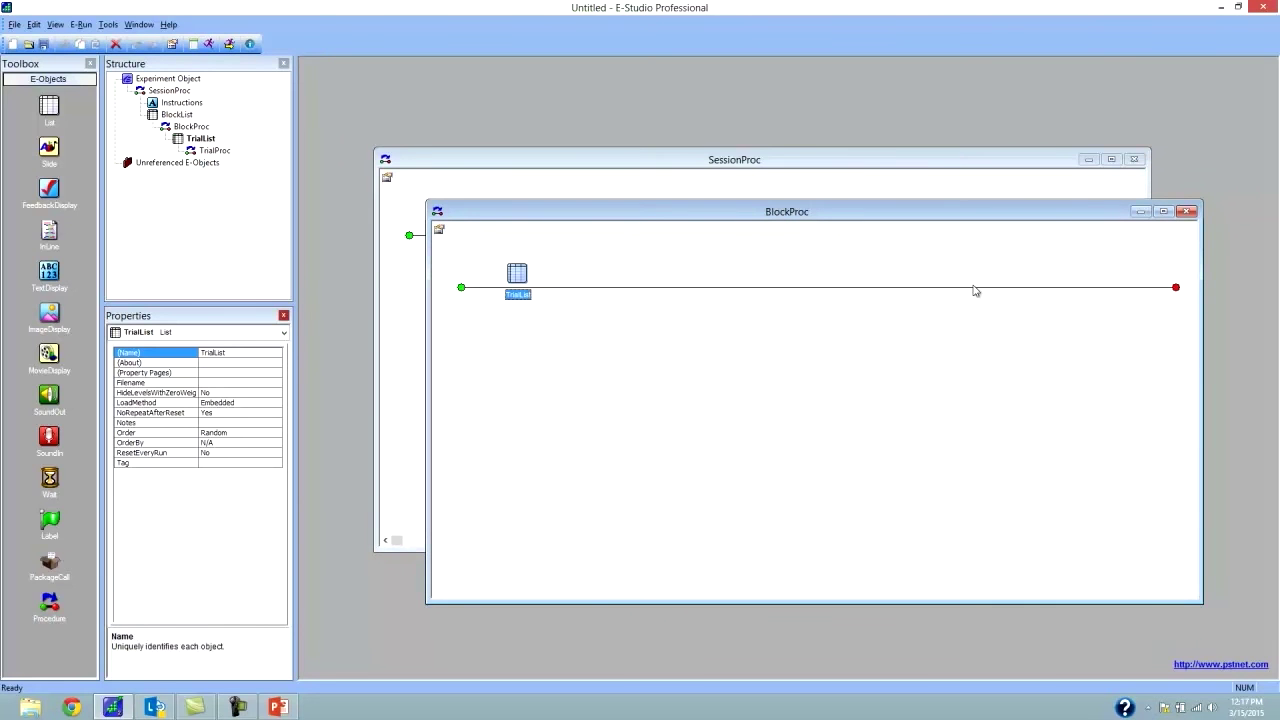
{"action": "left_click", "coordinate": [1186, 212]}
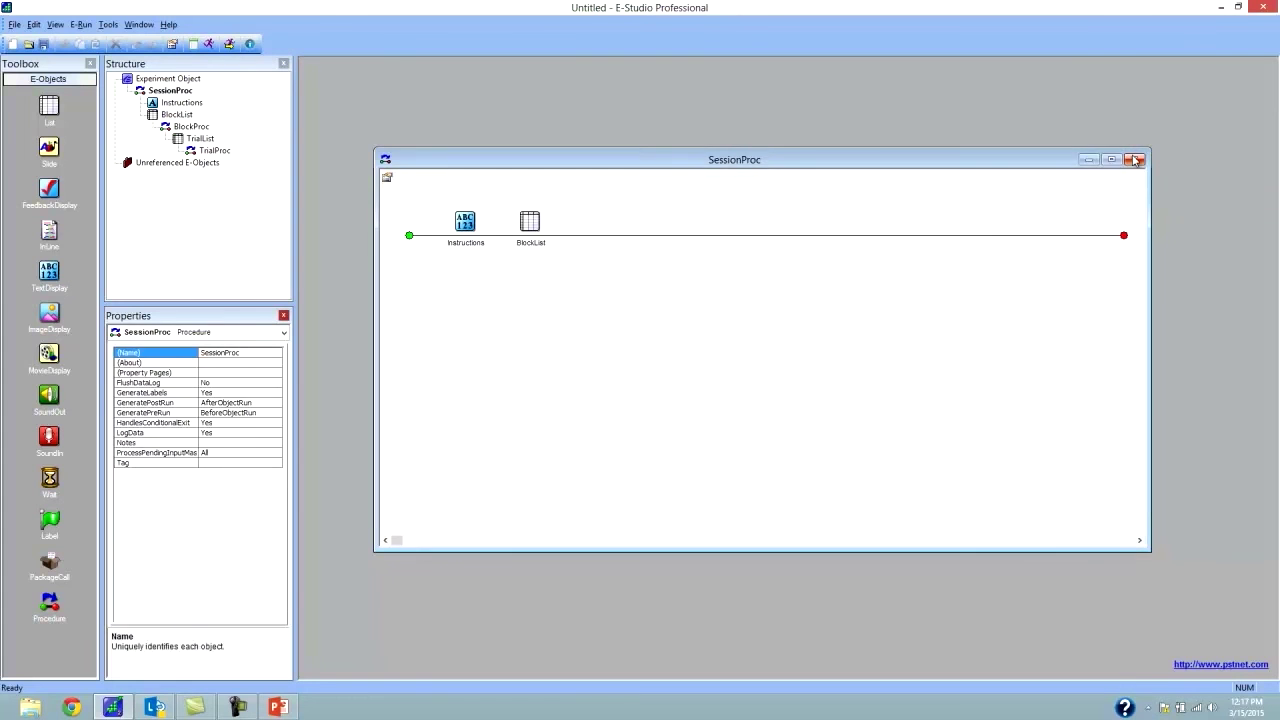
{"action": "left_click", "coordinate": [1133, 159]}
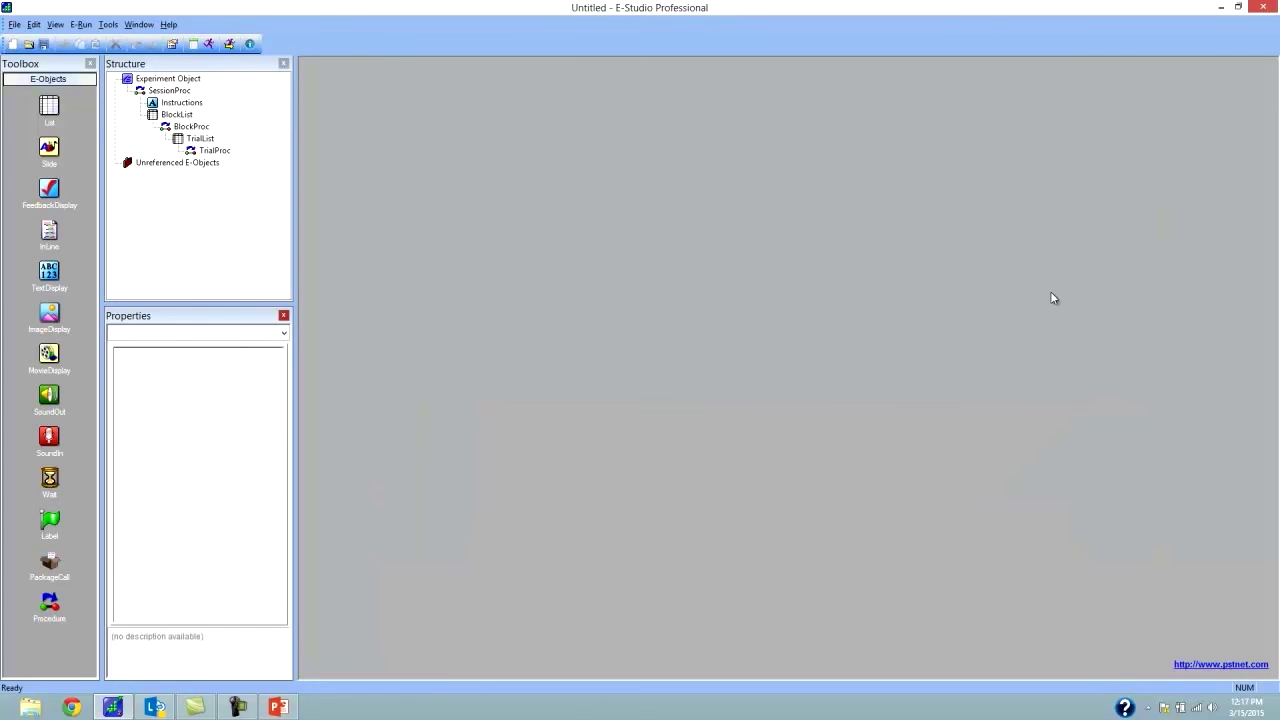
{"action": "double_click", "coordinate": [215, 150]}
{"action": "left_click_drag", "start_coordinate": [853, 247], "coordinate": [785, 134]}
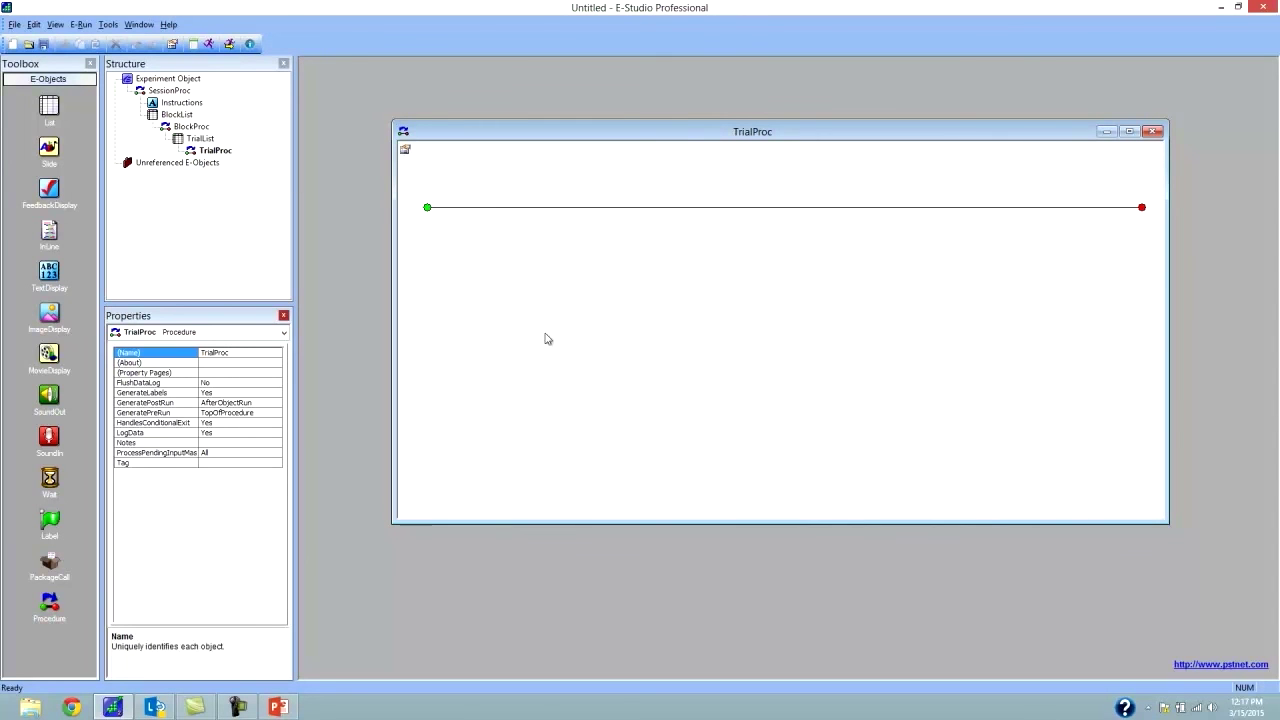
Step: Add a TextDisplay object to the start of the TrialProc timeline and rename it Fixation
{"action": "left_click_drag", "start_coordinate": [49, 274], "coordinate": [476, 248]}
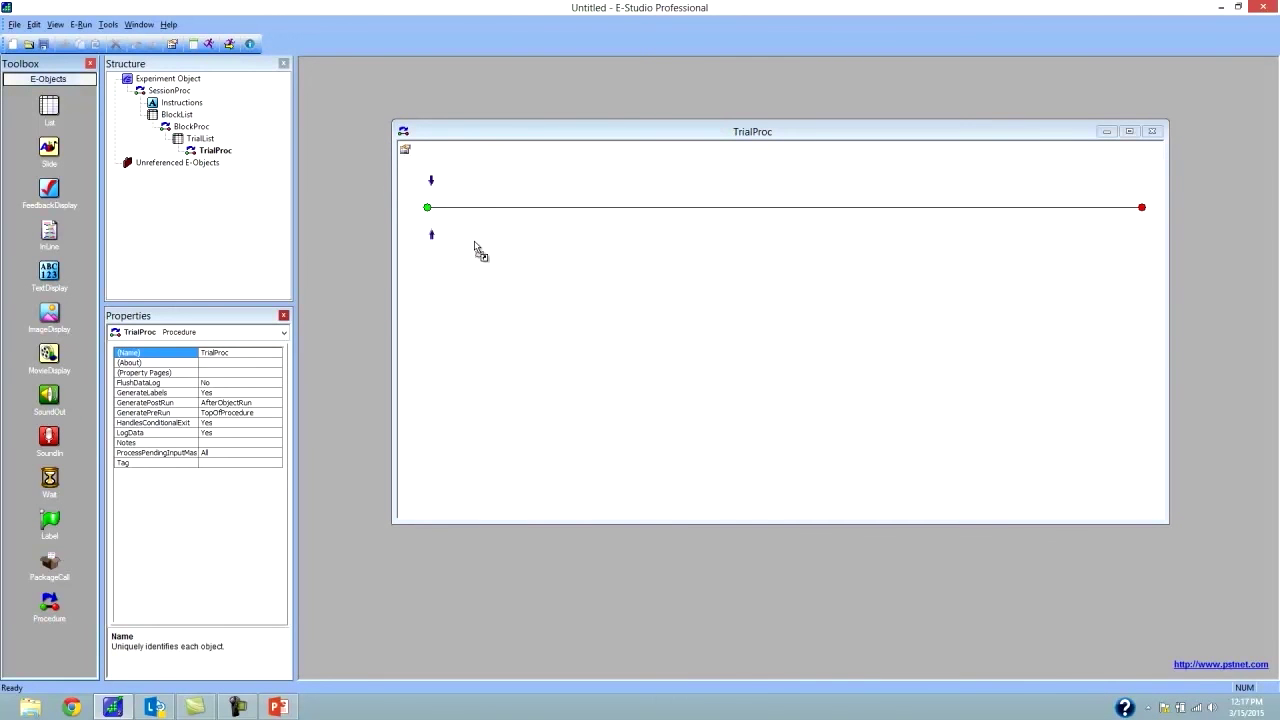
{"action": "left_click_drag", "start_coordinate": [475, 247], "coordinate": [476, 246]}
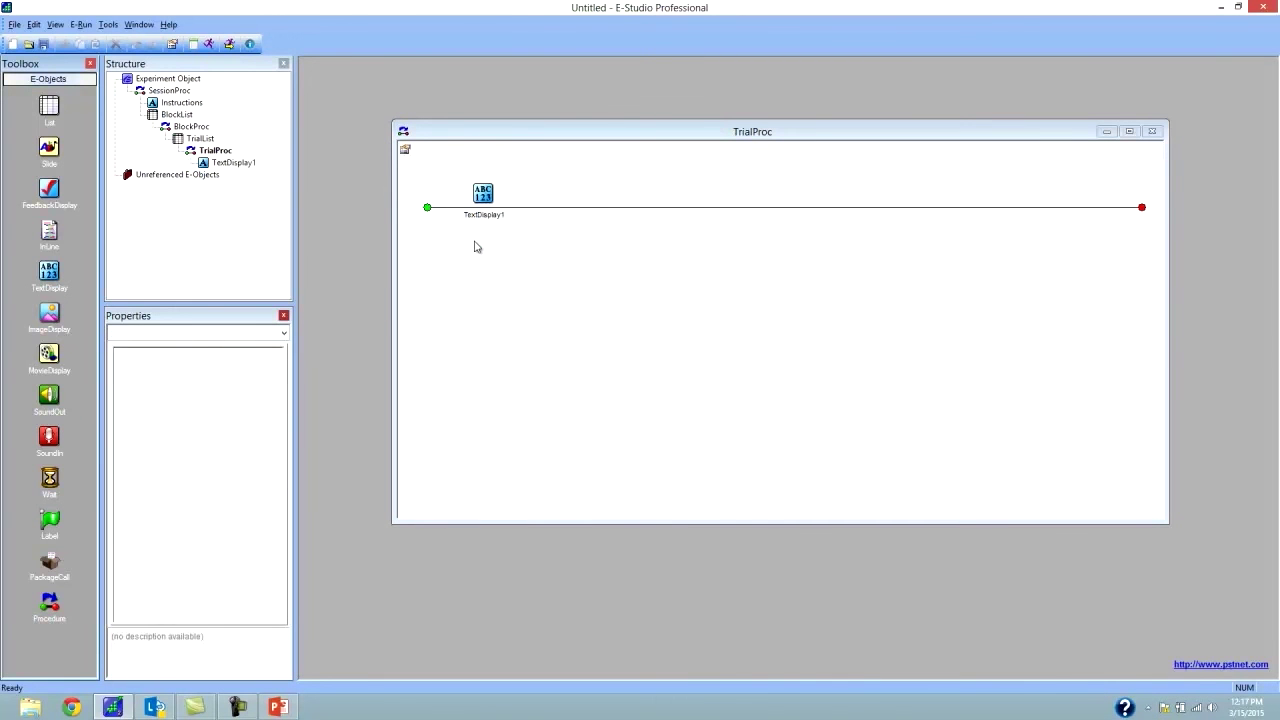
{"action": "right_click", "coordinate": [486, 200]}
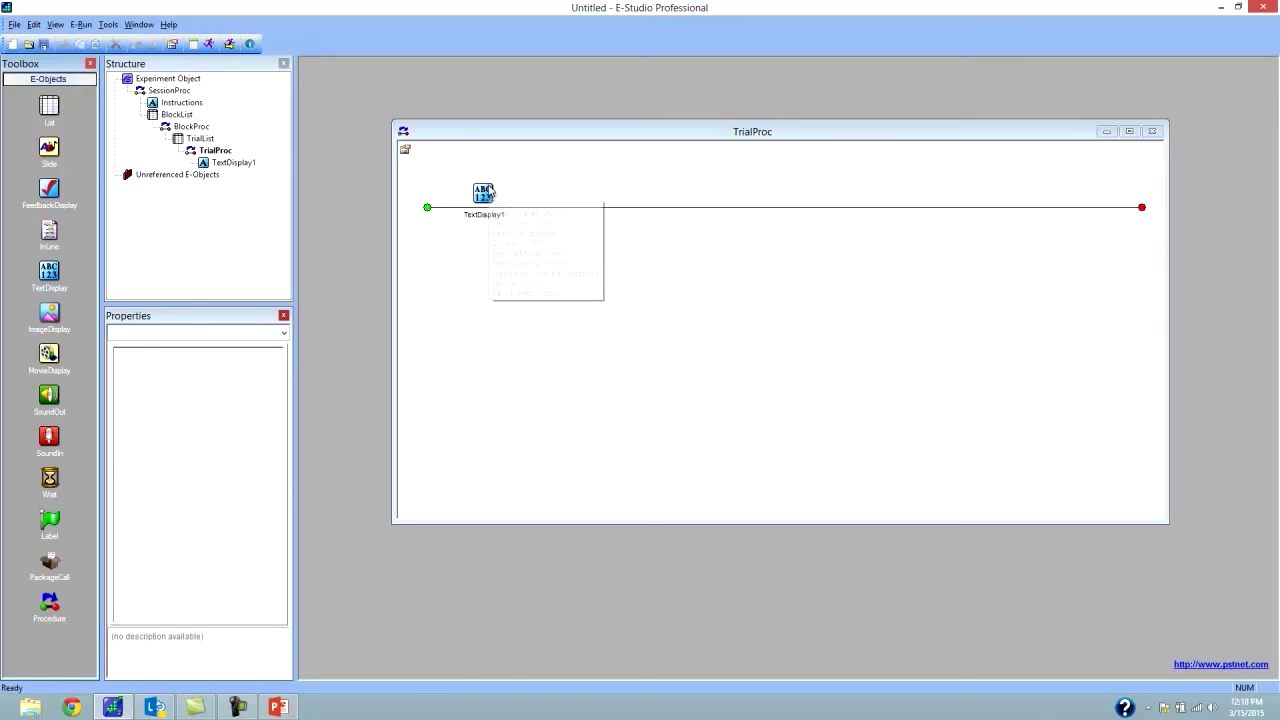
{"action": "right_click", "coordinate": [484, 190]}
{"action": "left_click", "coordinate": [483, 192]}
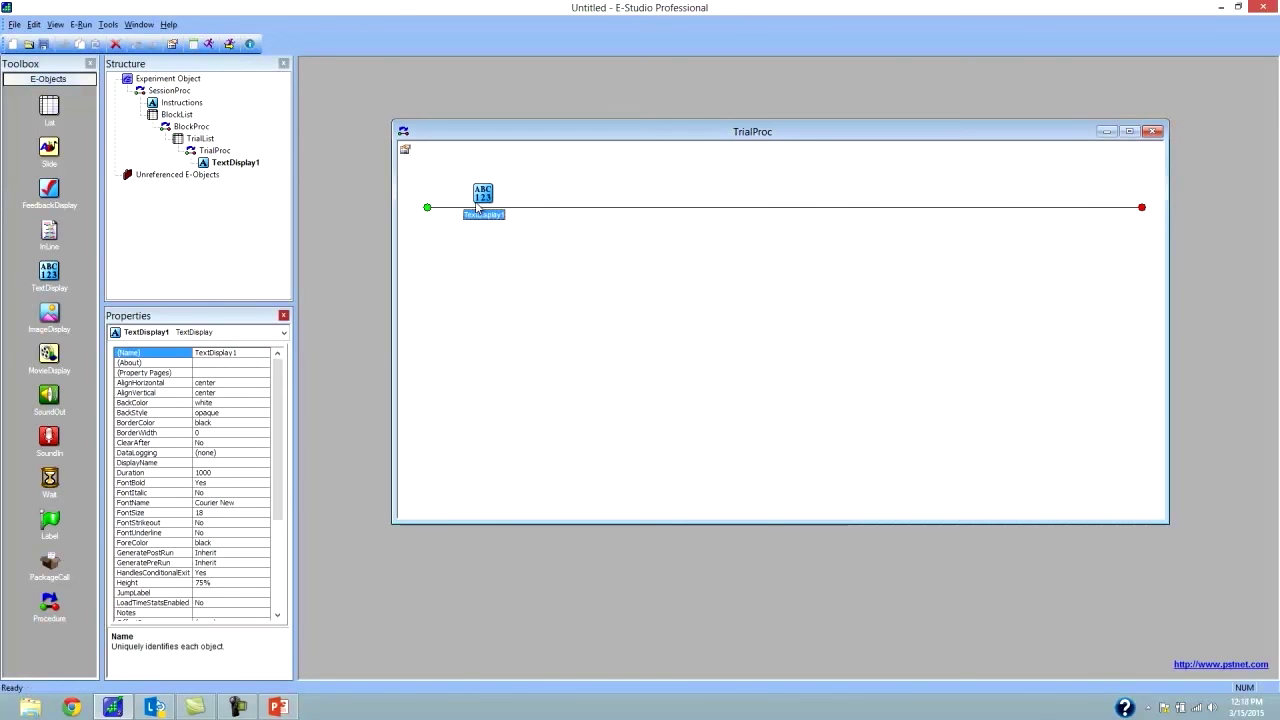
{"action": "right_click", "coordinate": [476, 203]}
{"action": "left_click", "coordinate": [508, 254]}
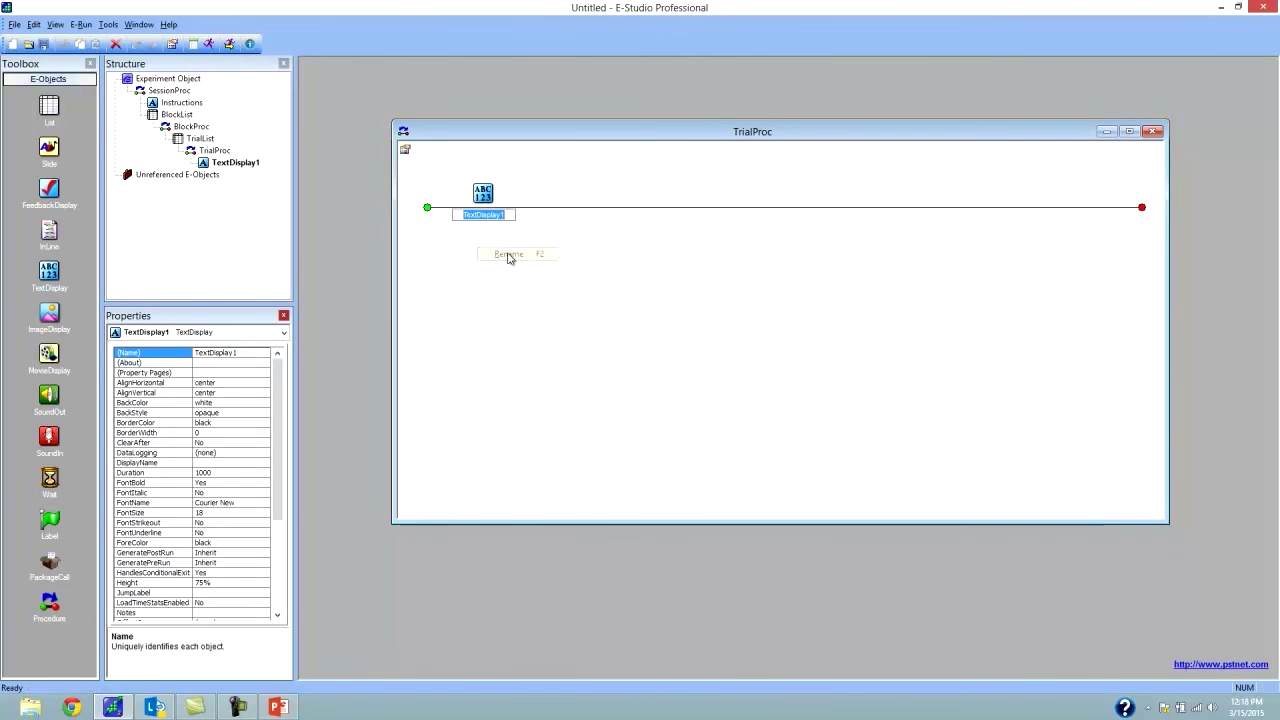
{"action": "type", "text": "fixation"}
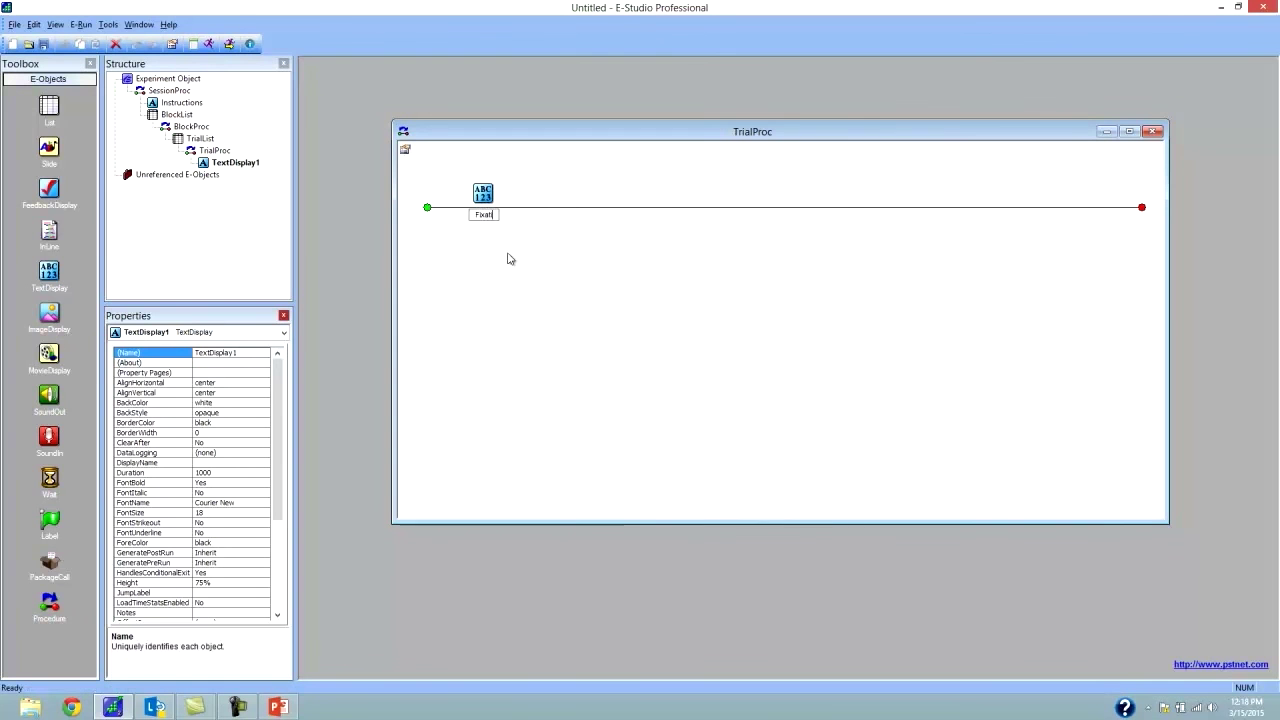
{"action": "key", "text": "Return"}
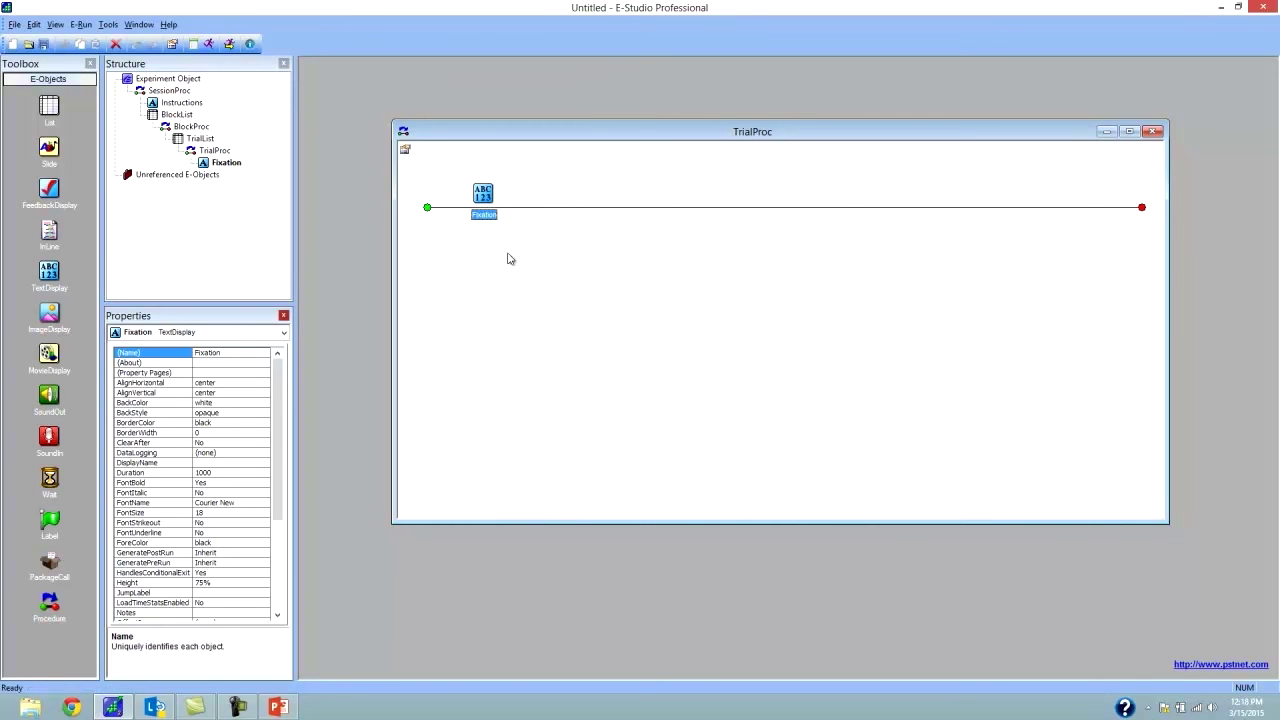
Step: Open the Fixation display and enter "+" as its text
{"action": "double_click", "coordinate": [486, 195]}
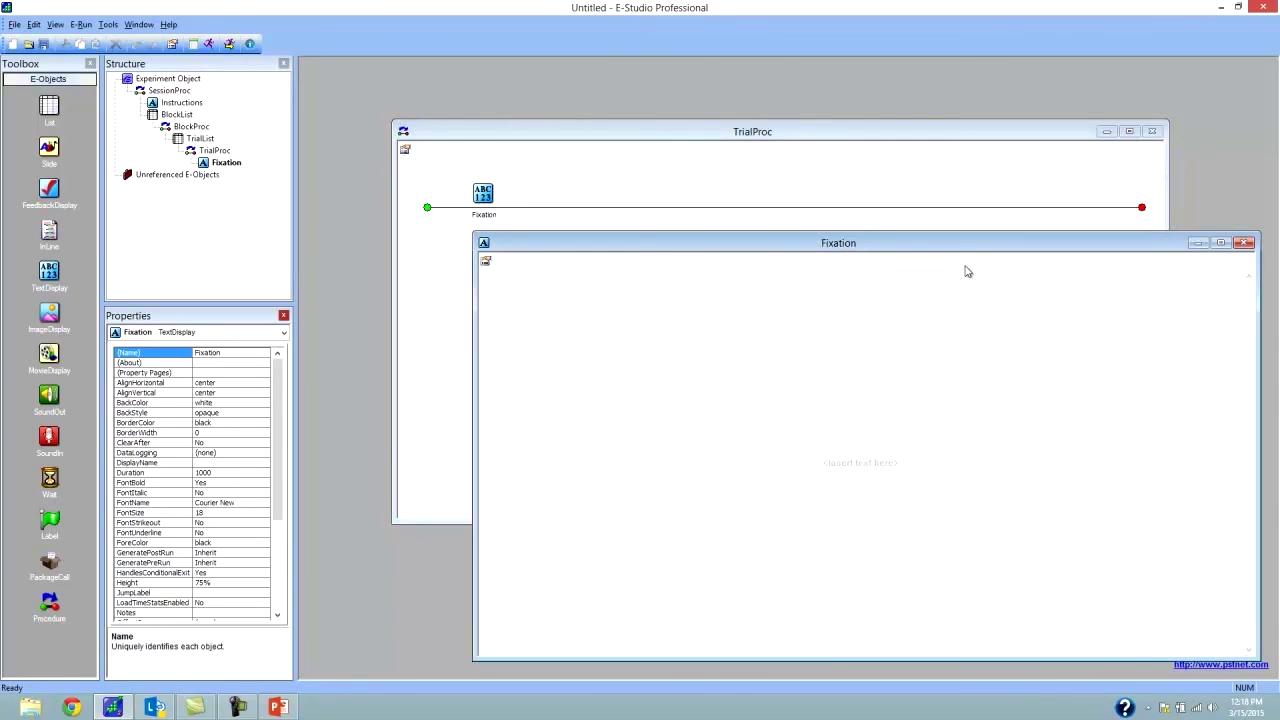
{"action": "left_click_drag", "start_coordinate": [948, 250], "coordinate": [936, 248]}
{"action": "left_click", "coordinate": [939, 328]}
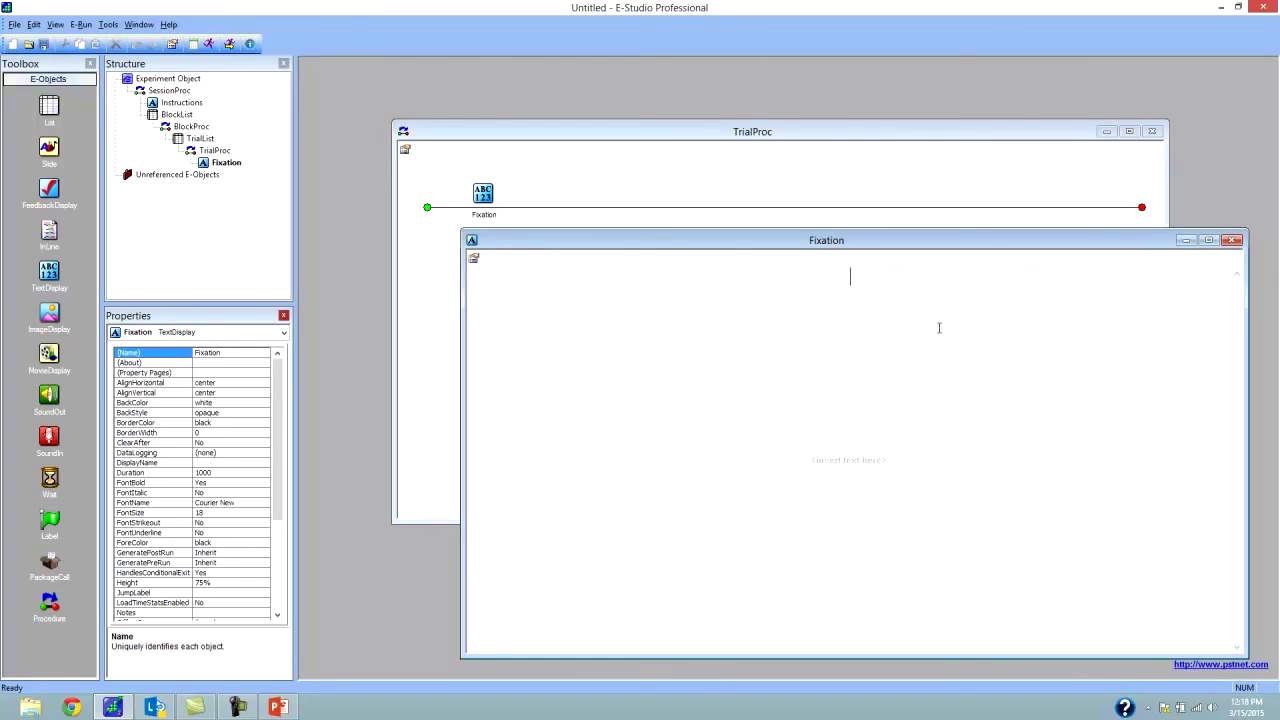
{"action": "type", "text": "+"}
{"action": "left_click", "coordinate": [911, 289]}
{"action": "left_click_drag", "start_coordinate": [920, 240], "coordinate": [896, 186]}
Step: Set the Fixation object's duration to 500 and its data logging to Time Audit Only
{"action": "left_click", "coordinate": [450, 205]}
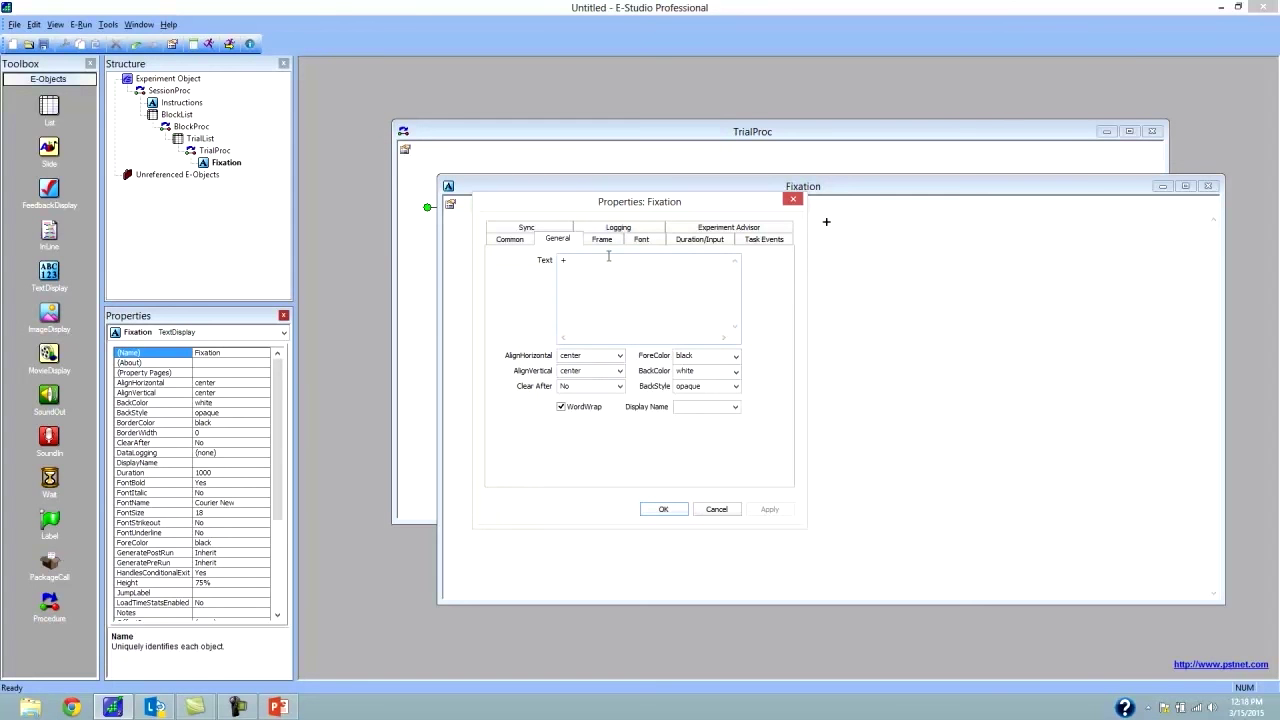
{"action": "left_click", "coordinate": [720, 241]}
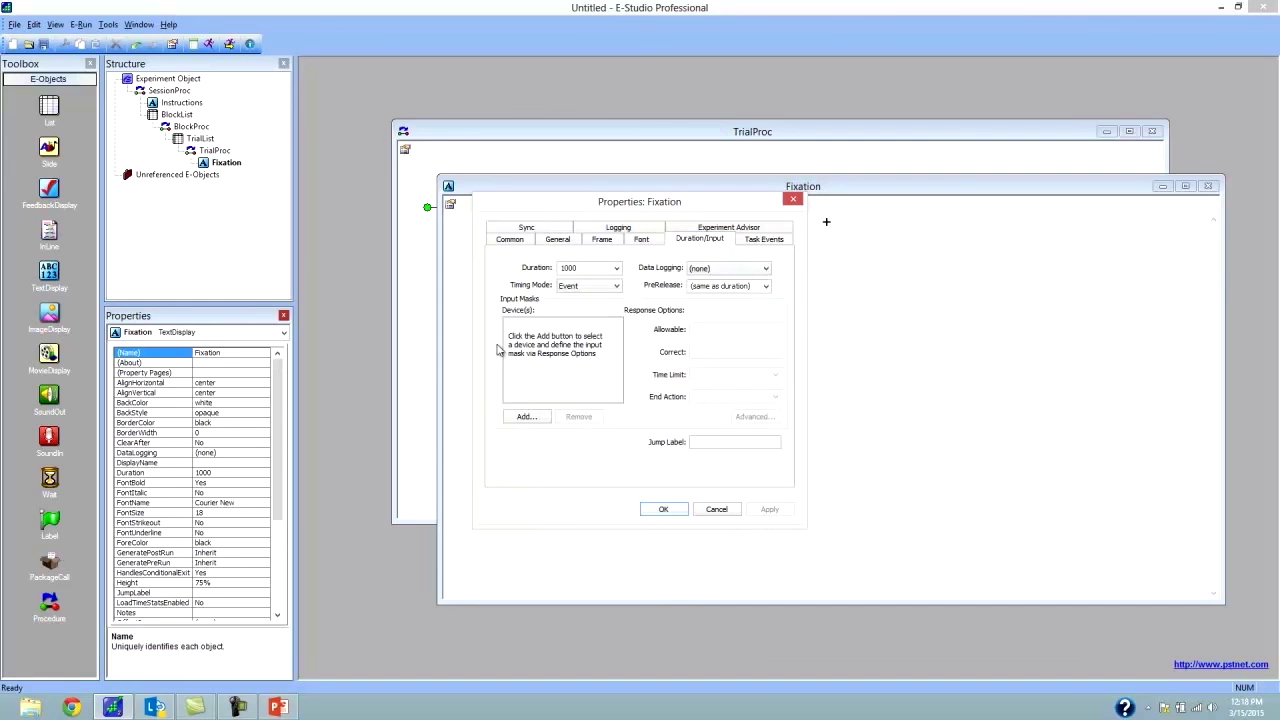
{"action": "left_click_drag", "start_coordinate": [596, 268], "coordinate": [555, 270]}
{"action": "type", "text": "500"}
{"action": "left_click", "coordinate": [750, 272]}
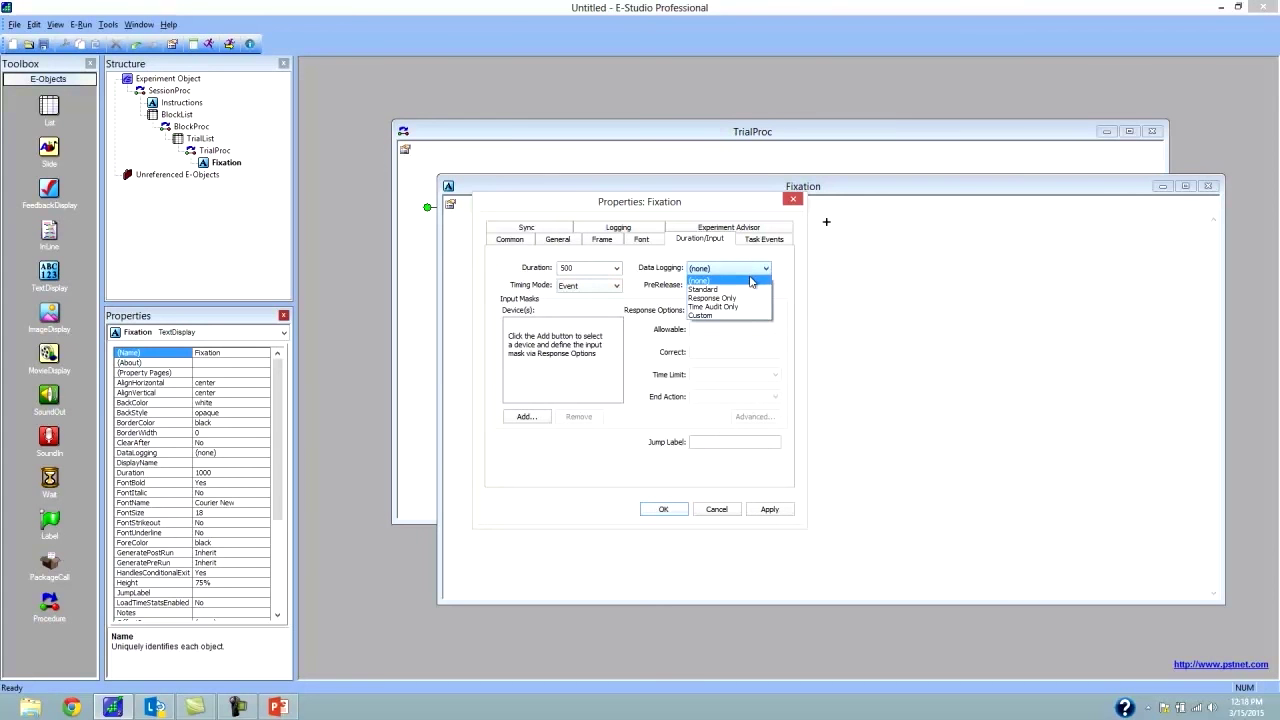
{"action": "left_click", "coordinate": [750, 307]}
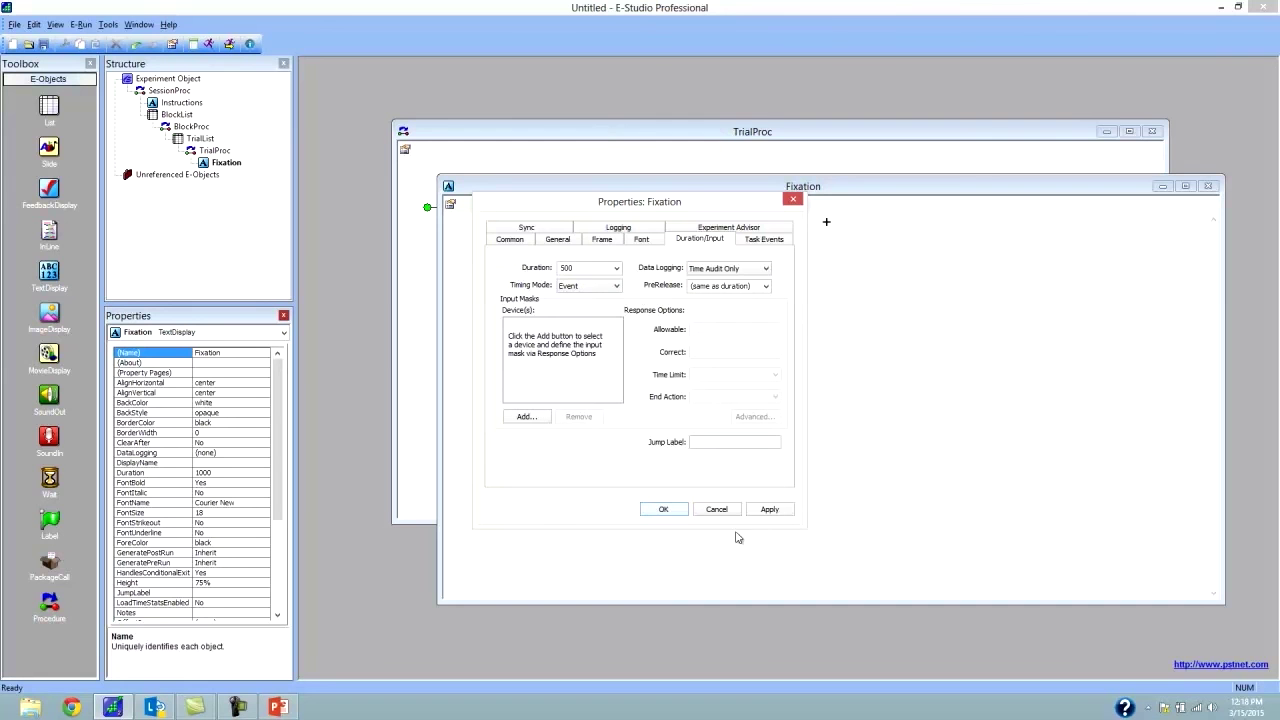
{"action": "left_click", "coordinate": [668, 511]}
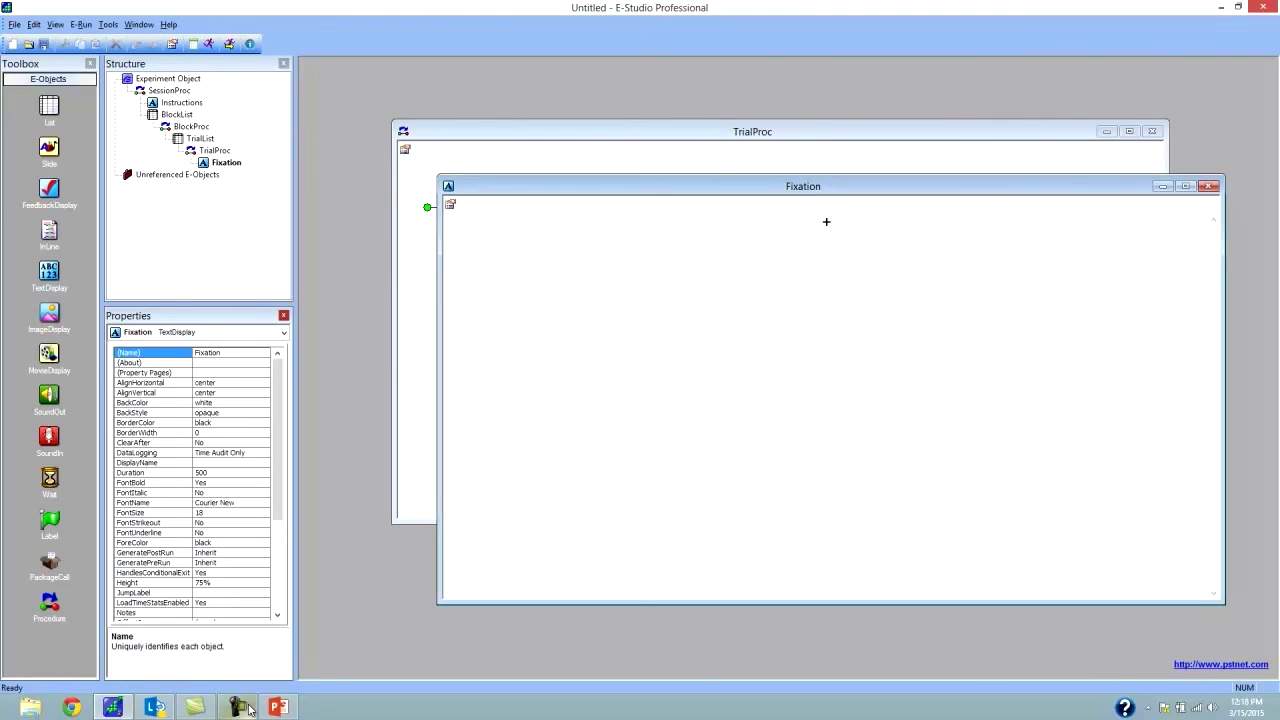
Step: Switch to PowerPoint, review the "Create a Fixation object" slide, and return to E-Studio
{"action": "left_click", "coordinate": [278, 707]}
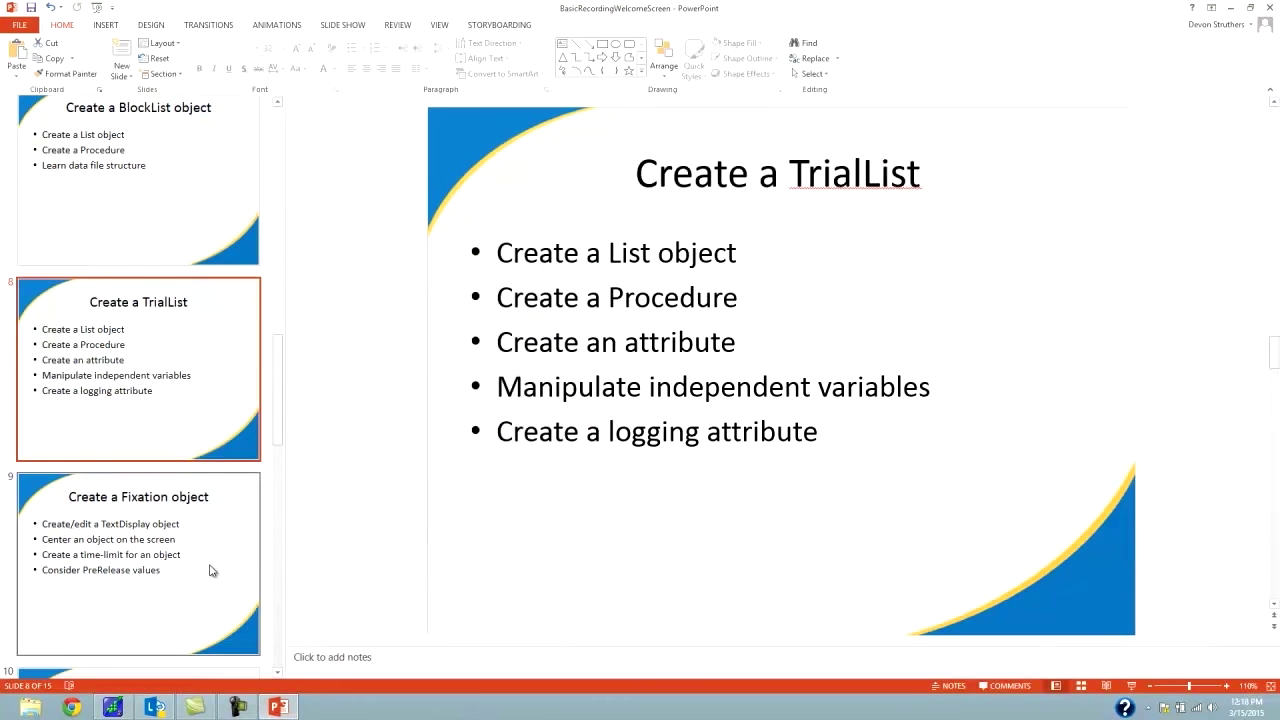
{"action": "left_click", "coordinate": [211, 570]}
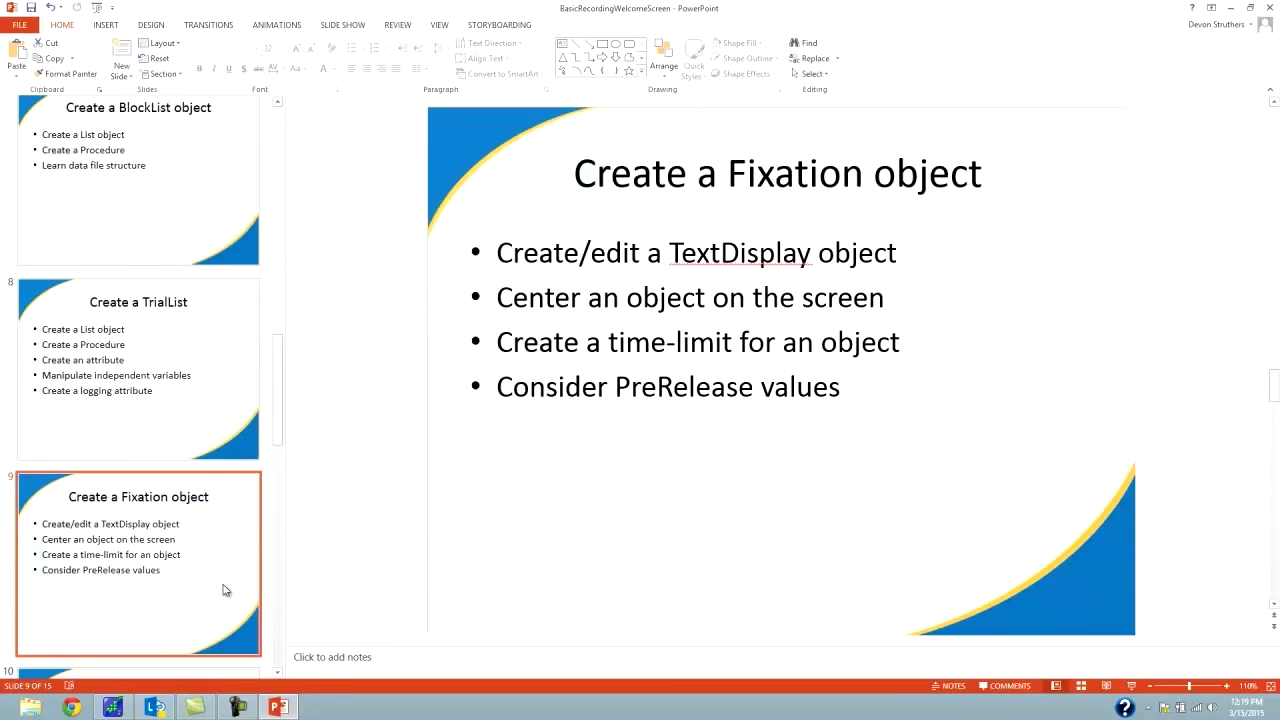
{"action": "left_click", "coordinate": [1232, 8]}
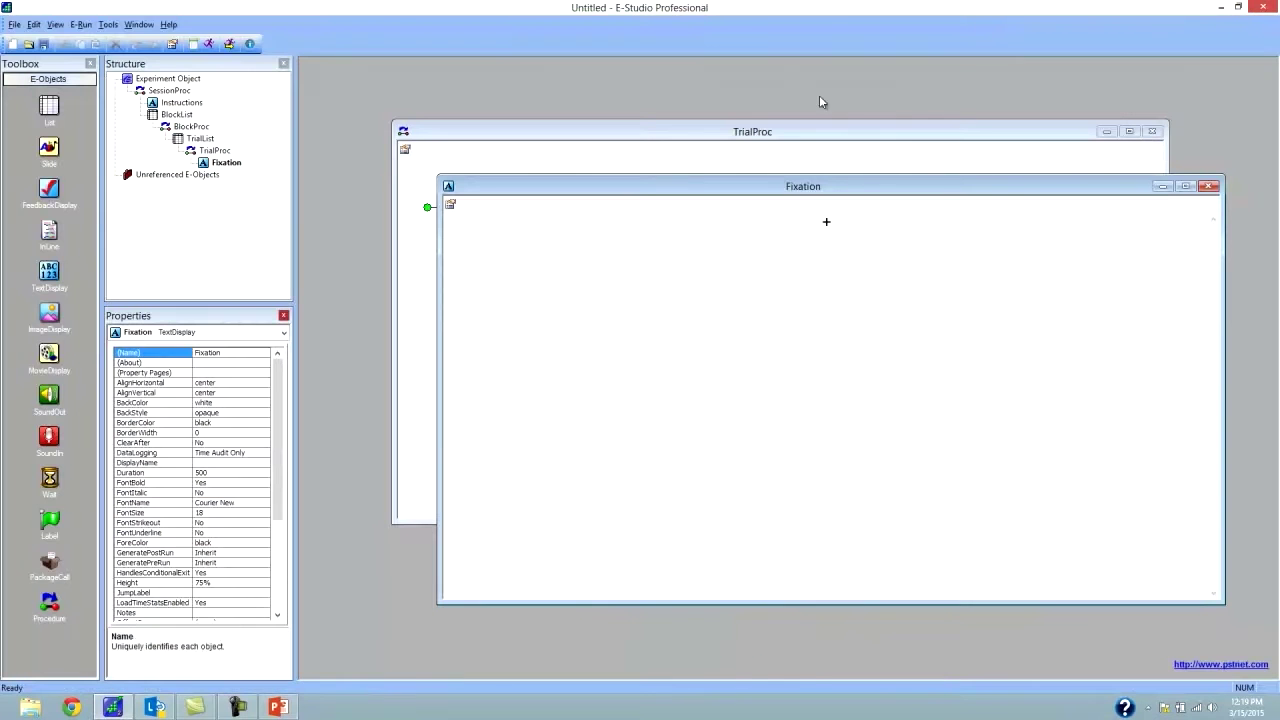
Step: Close the Fixation window, add a Slide object after Fixation on the TrialProc timeline, and rename it Stimulus
{"action": "left_click", "coordinate": [1209, 186]}
{"action": "left_click", "coordinate": [793, 310]}
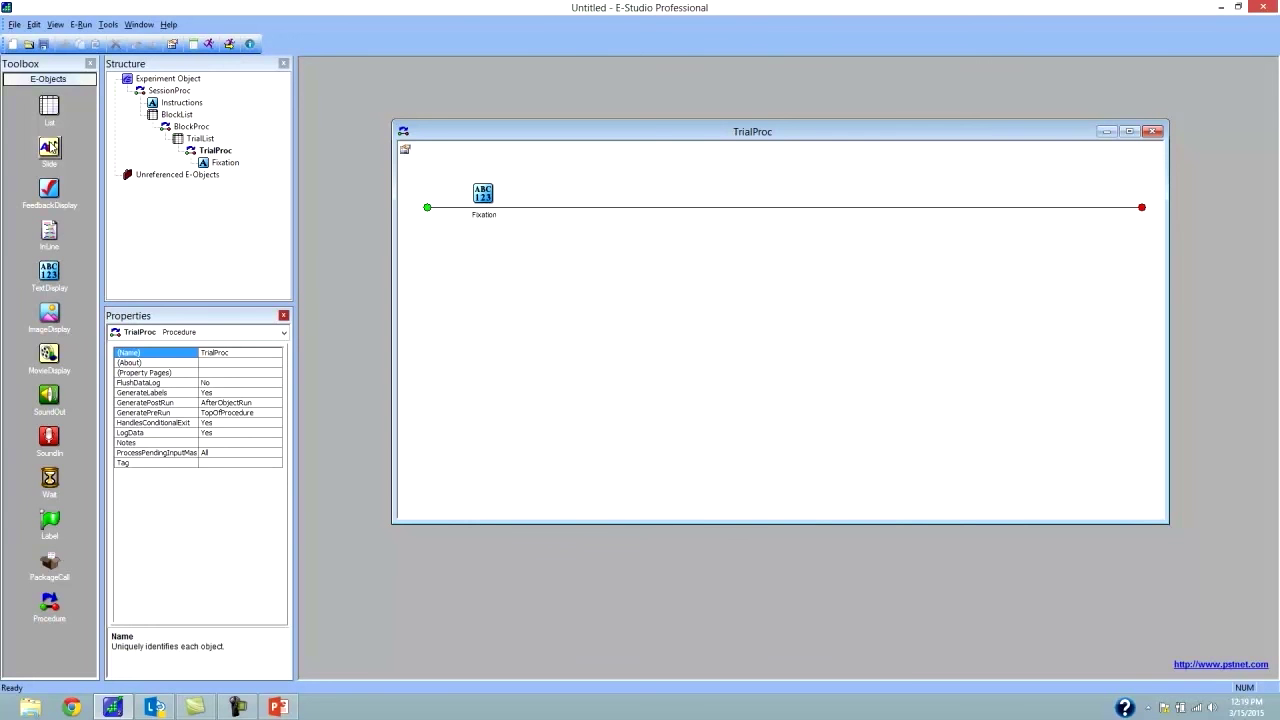
{"action": "left_click_drag", "start_coordinate": [52, 147], "coordinate": [553, 354]}
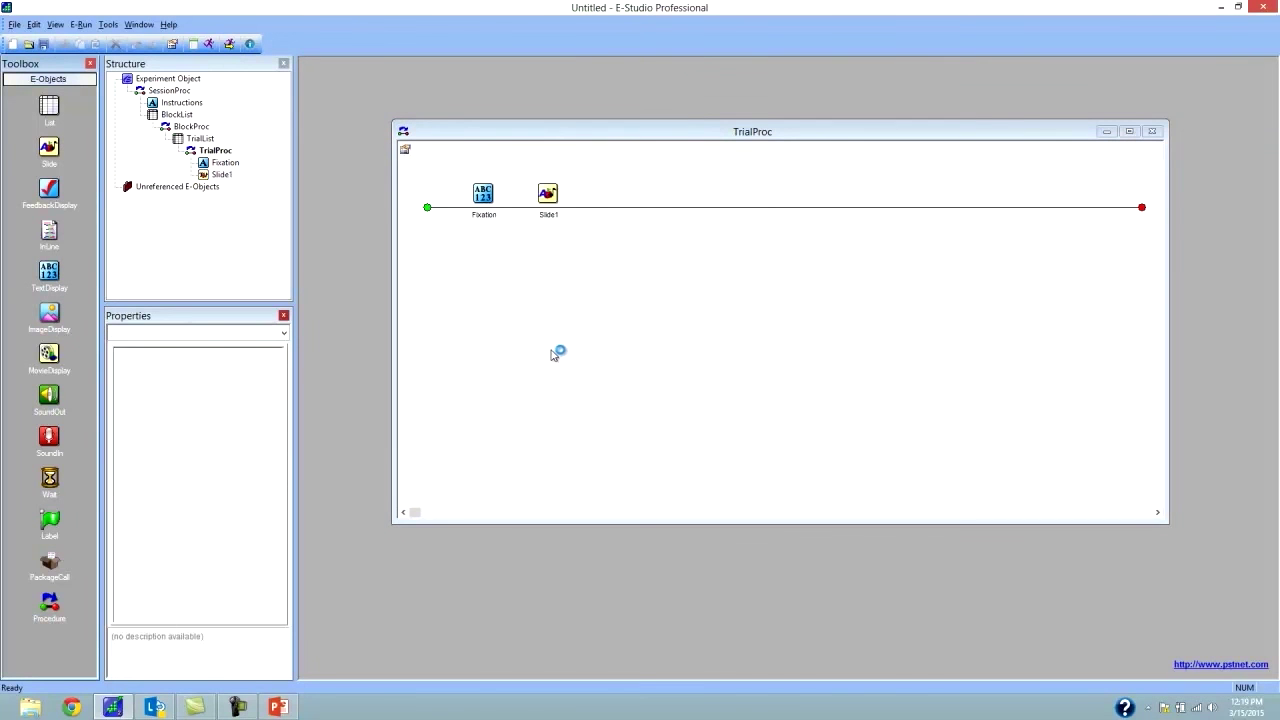
{"action": "left_click", "coordinate": [548, 195]}
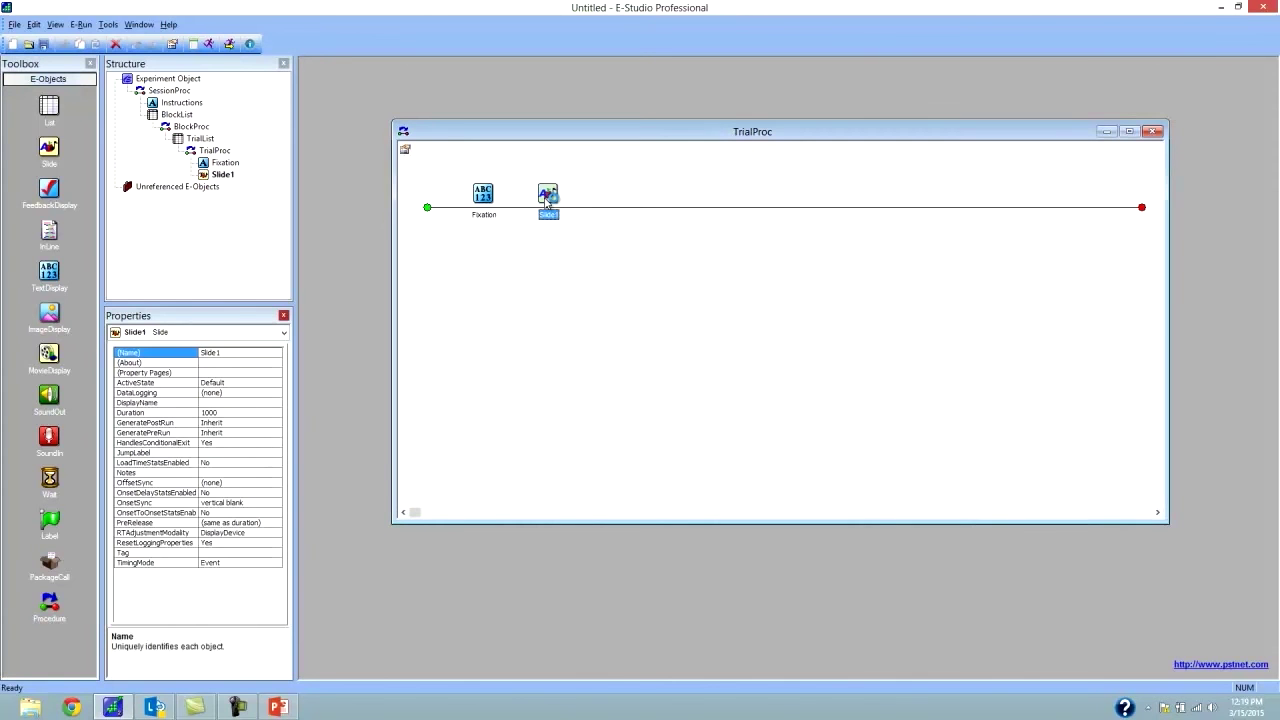
{"action": "right_click", "coordinate": [547, 203]}
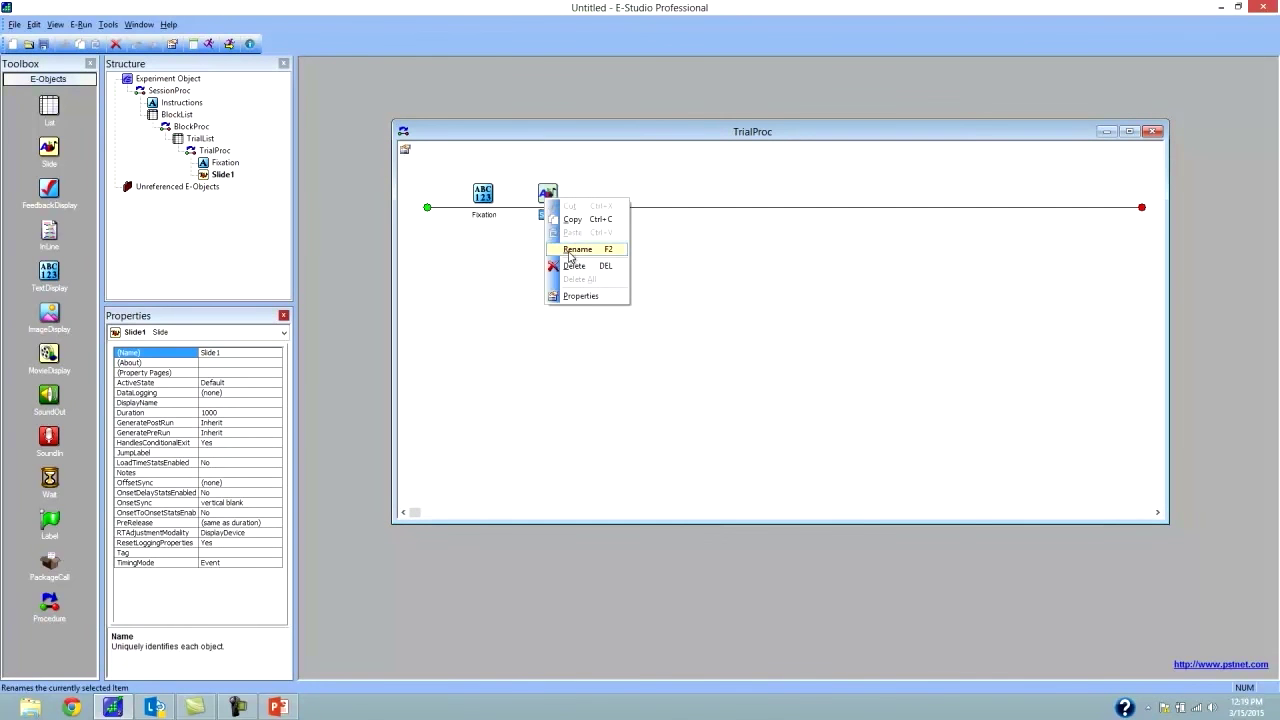
{"action": "left_click", "coordinate": [577, 250]}
{"action": "type", "text": "Stimulus"}
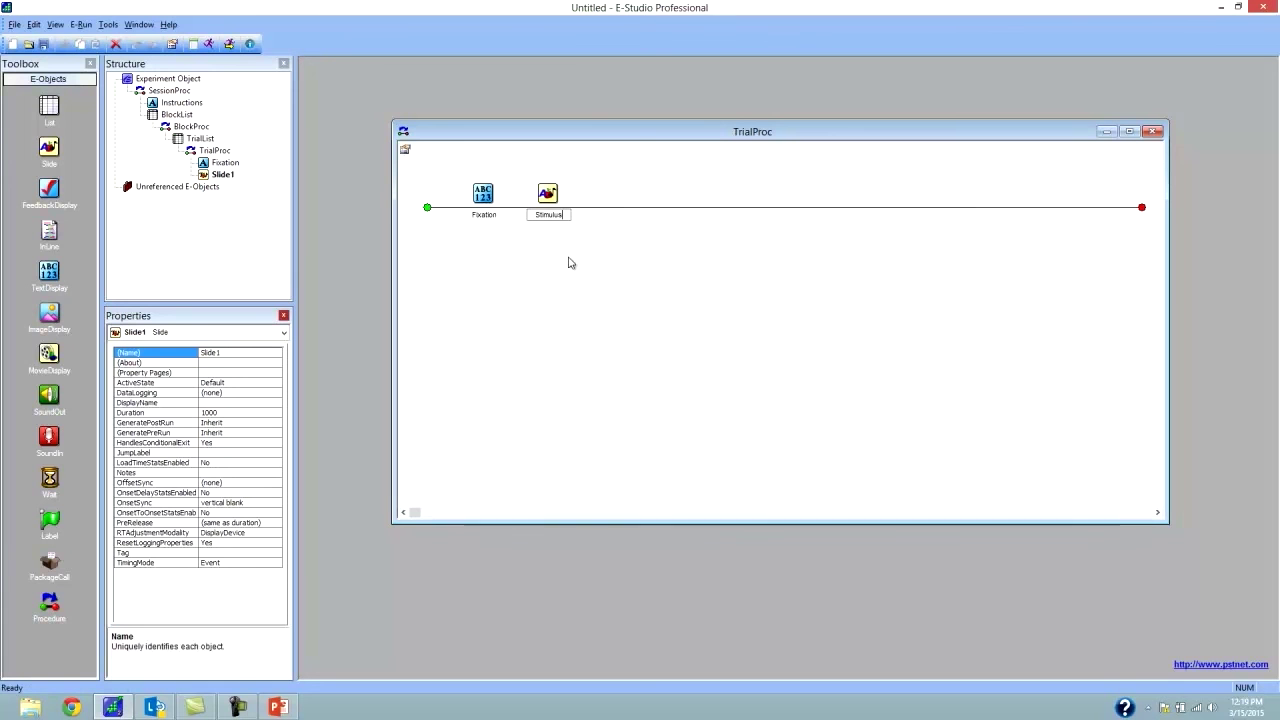
{"action": "key", "text": "Return"}
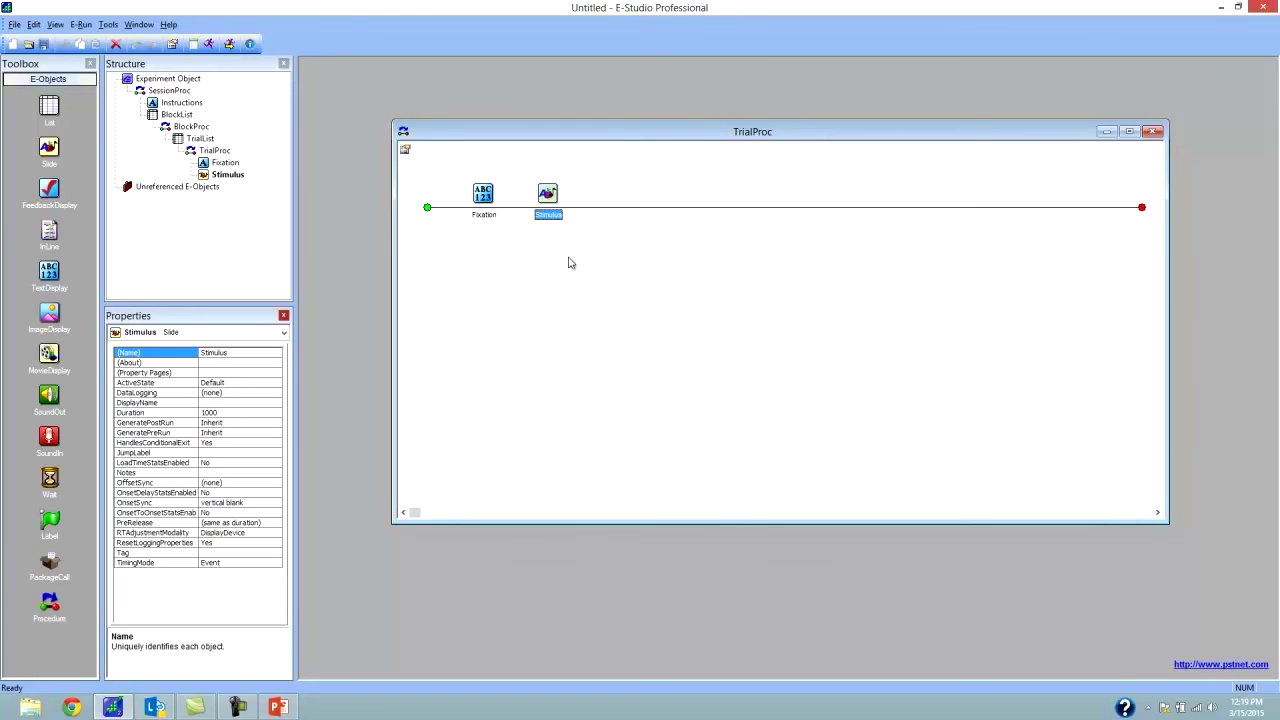
Step: Open the Stimulus slide, and narrow and reposition its window over the TrialProc window
{"action": "double_click", "coordinate": [548, 193]}
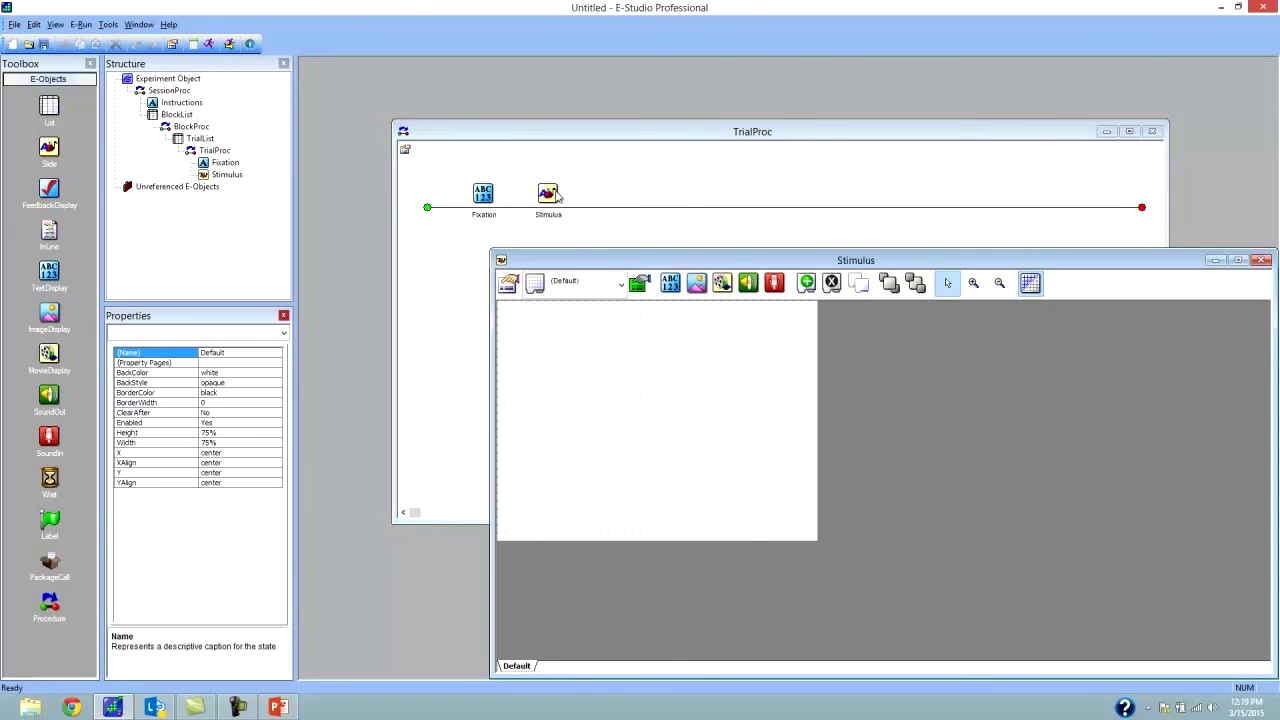
{"action": "mouse_move", "coordinate": [903, 260]}
{"action": "left_mouse_down"}
{"action": "mouse_move", "coordinate": [882, 200]}
{"action": "mouse_move", "coordinate": [815, 133]}
{"action": "mouse_move", "coordinate": [837, 168]}
{"action": "left_mouse_up"}
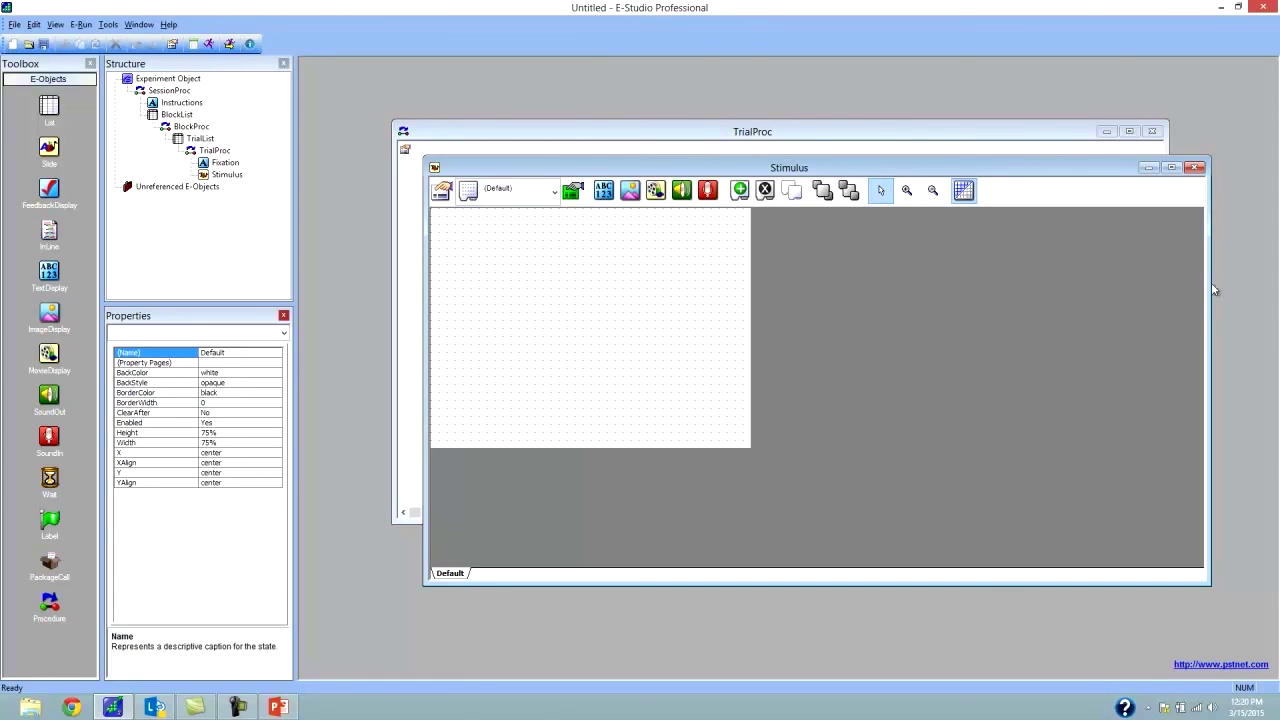
{"action": "left_click_drag", "start_coordinate": [1211, 290], "coordinate": [778, 330]}
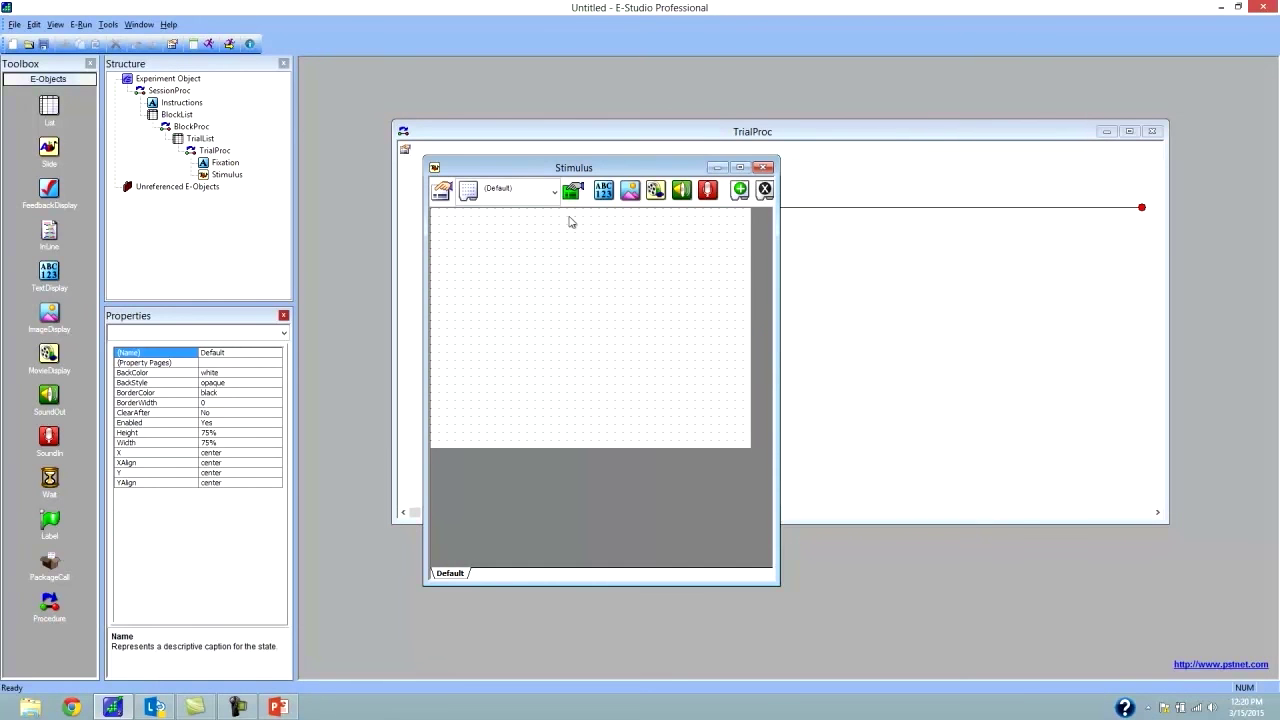
{"action": "left_click_drag", "start_coordinate": [609, 167], "coordinate": [660, 162]}
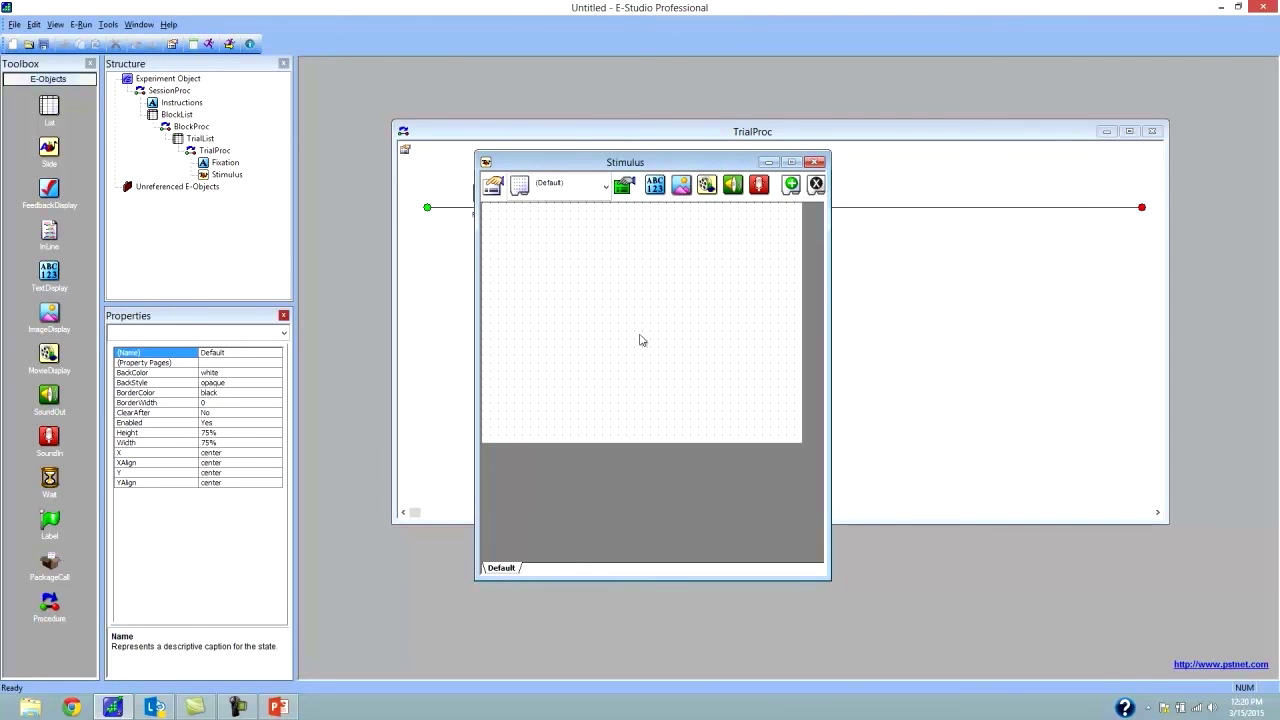
Step: Add a text sub-object near the middle of the Stimulus slide and delete its placeholder text
{"action": "left_click", "coordinate": [656, 185]}
{"action": "left_click", "coordinate": [629, 306]}
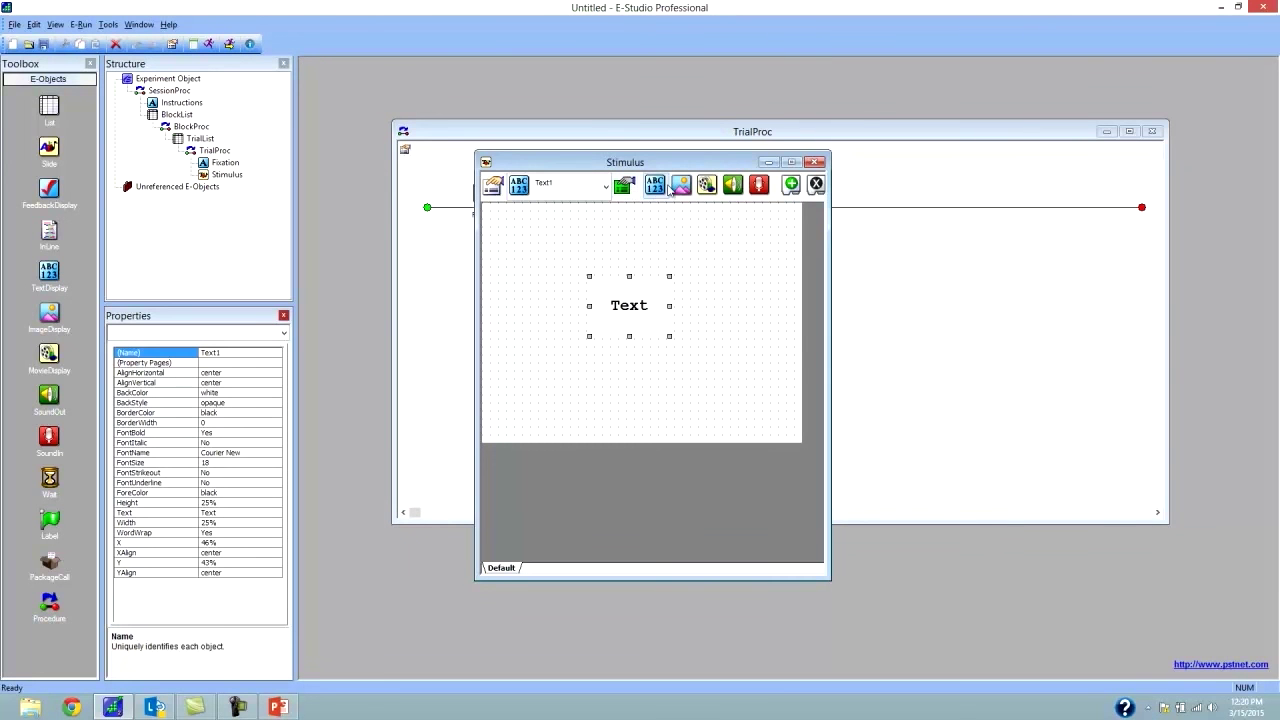
{"action": "double_click", "coordinate": [630, 310]}
{"action": "key", "text": "BackSpace"}
Step: Open the TrialList to review the StimText attribute's values, and close the list again
{"action": "left_click", "coordinate": [200, 138]}
{"action": "double_click", "coordinate": [200, 138]}
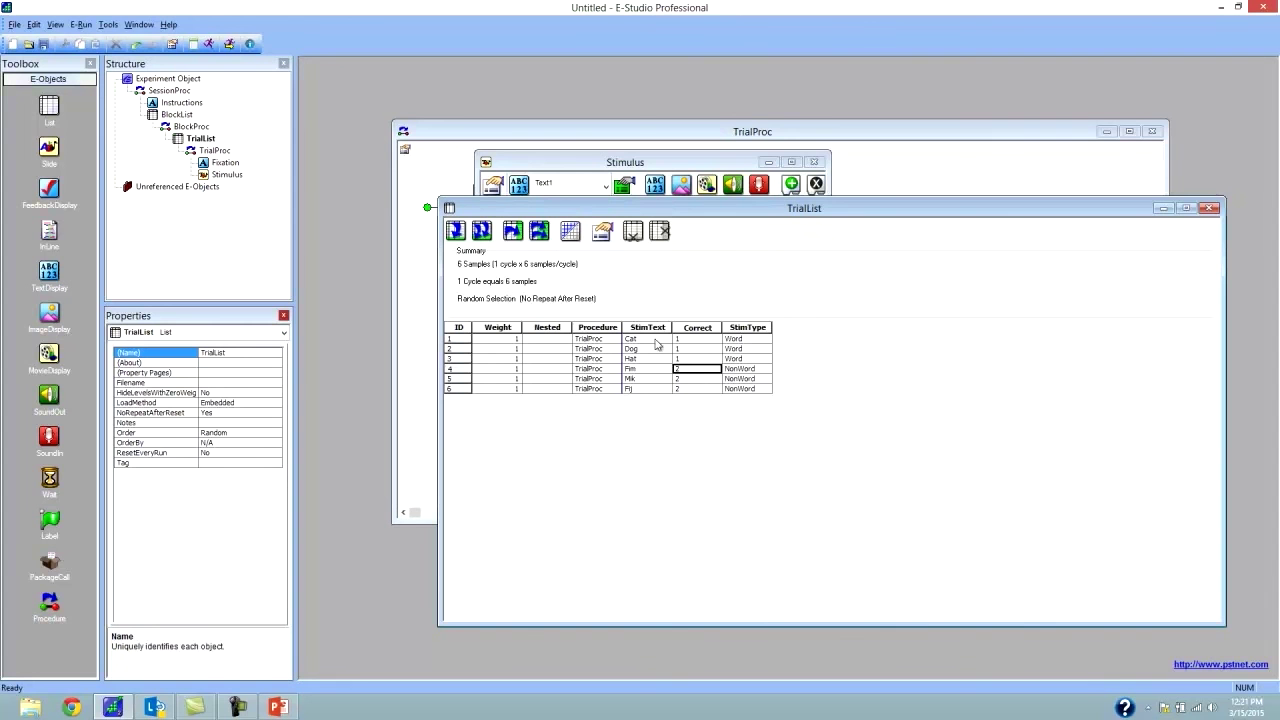
{"action": "mouse_move", "coordinate": [658, 340]}
{"action": "left_mouse_down"}
{"action": "mouse_move", "coordinate": [656, 403]}
{"action": "mouse_move", "coordinate": [657, 341]}
{"action": "left_mouse_up"}
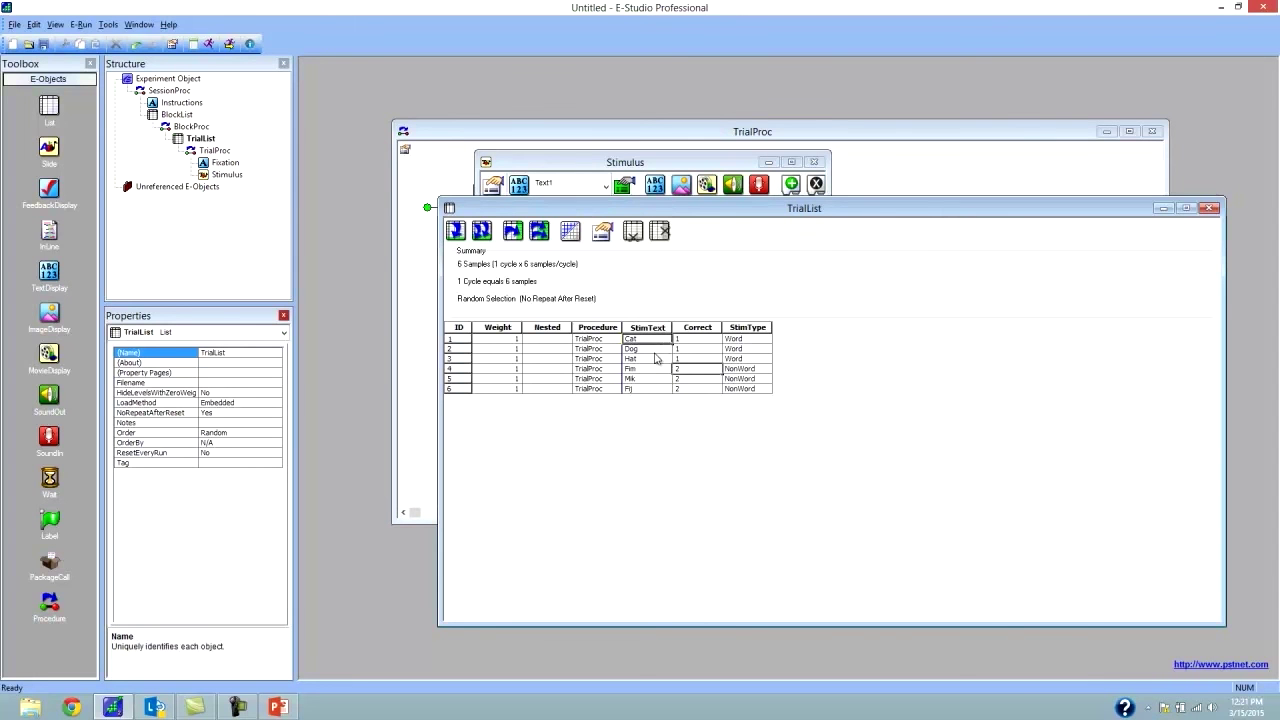
{"action": "left_click", "coordinate": [1212, 209]}
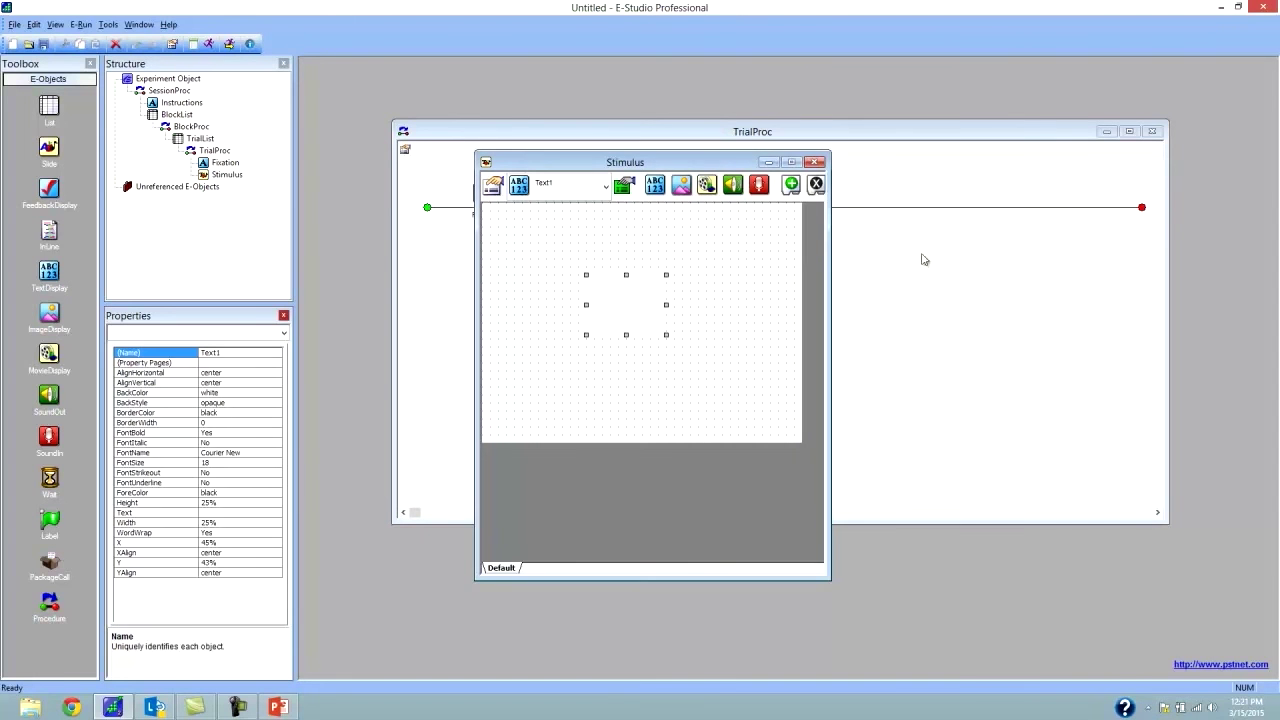
Step: Enter the [StimText] attribute reference as the sub-object's text and enlarge its frame to about 43% wide by 33% high
{"action": "left_click", "coordinate": [637, 308]}
{"action": "type", "text": "["}
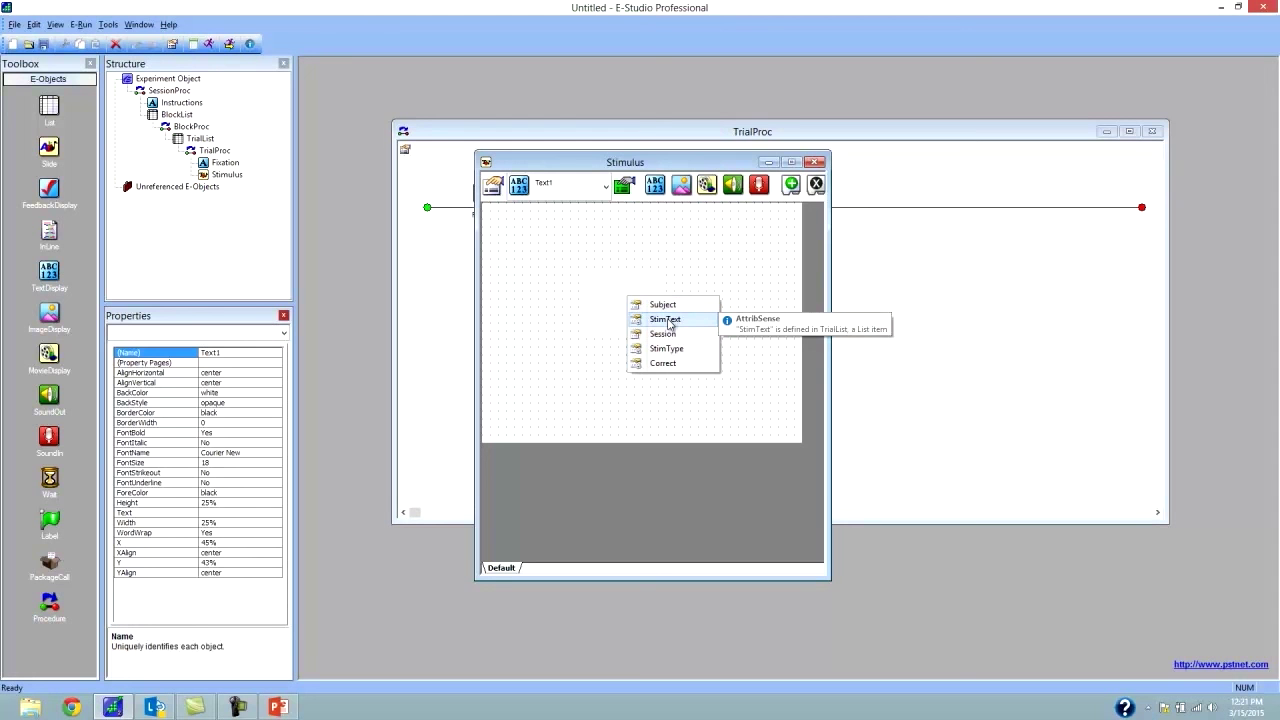
{"action": "double_click", "coordinate": [668, 321]}
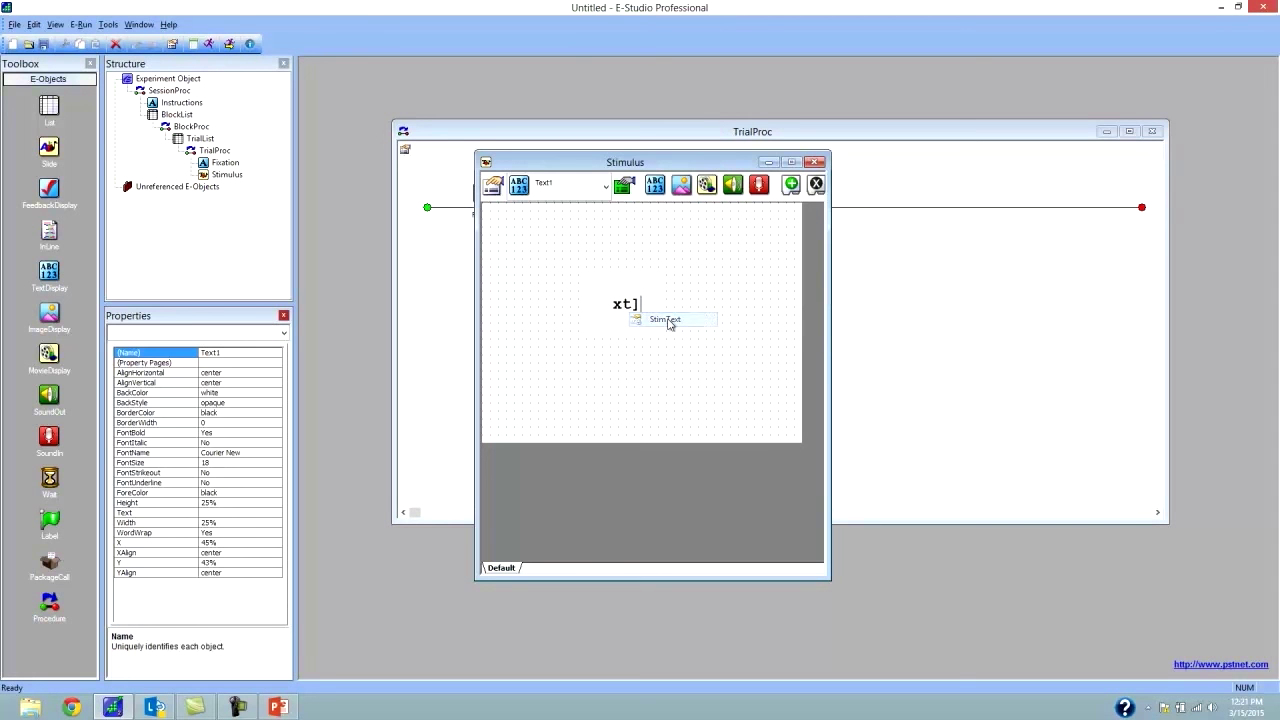
{"action": "mouse_move", "coordinate": [663, 333]}
{"action": "left_mouse_down"}
{"action": "mouse_move", "coordinate": [700, 354]}
{"action": "mouse_move", "coordinate": [663, 343]}
{"action": "left_mouse_up"}
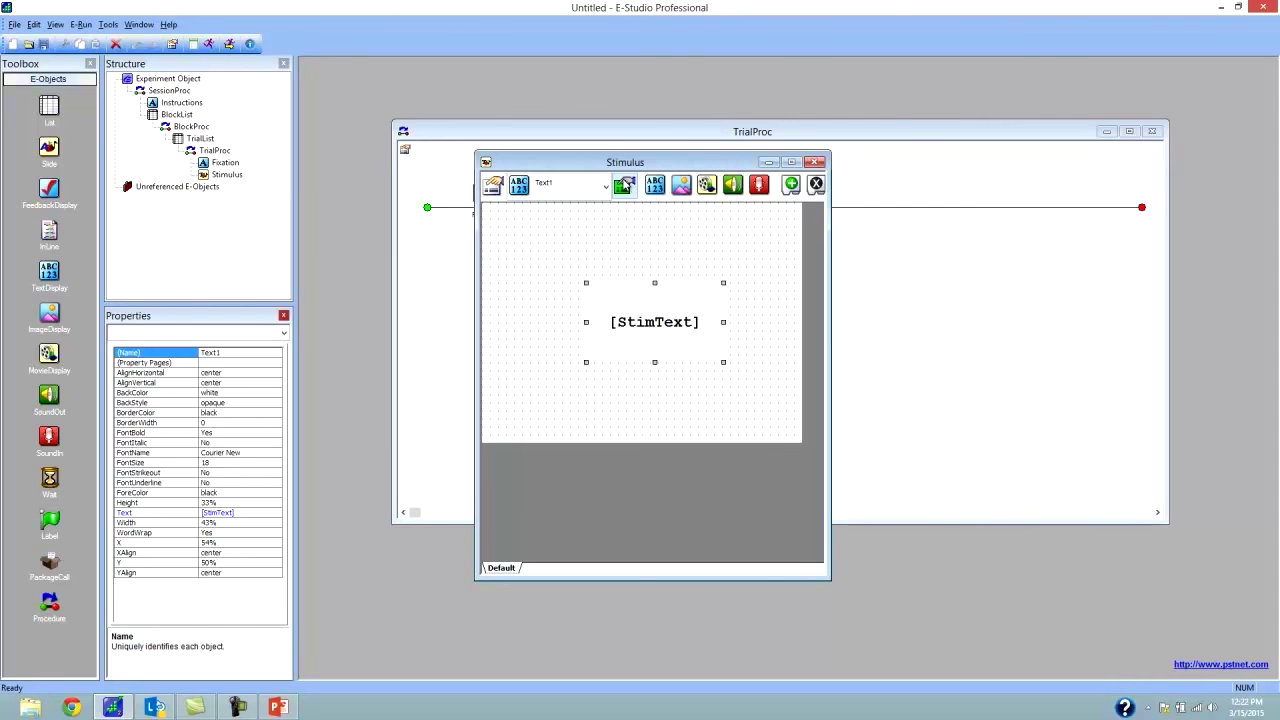
Step: Set the Text1 sub-object's frame width and height to 50% each and apply the change
{"action": "left_click", "coordinate": [624, 185]}
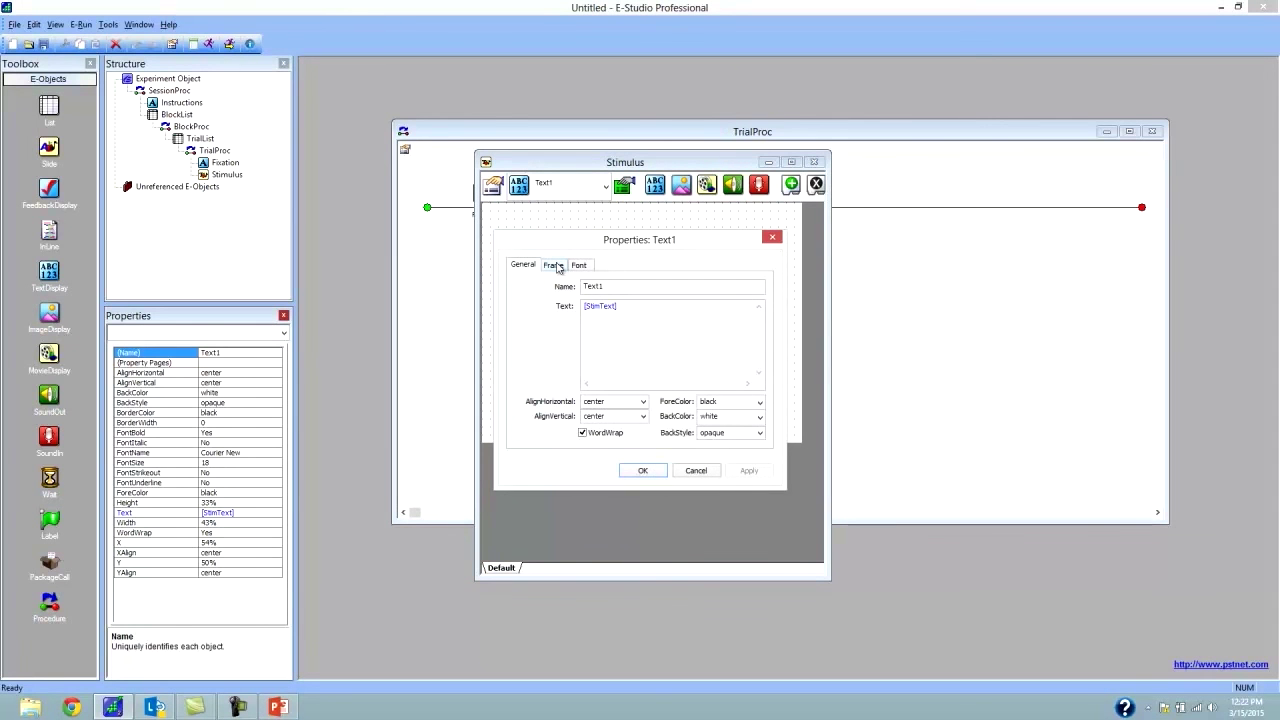
{"action": "left_click", "coordinate": [555, 265]}
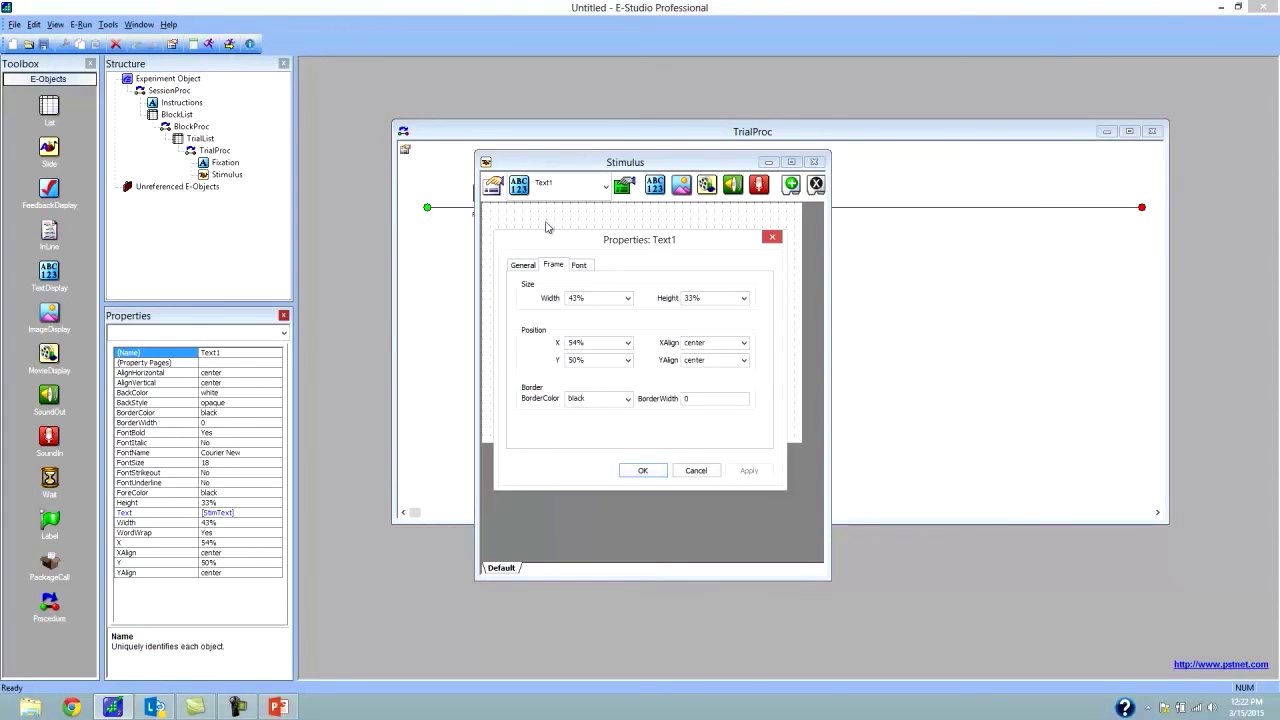
{"action": "left_click", "coordinate": [628, 300]}
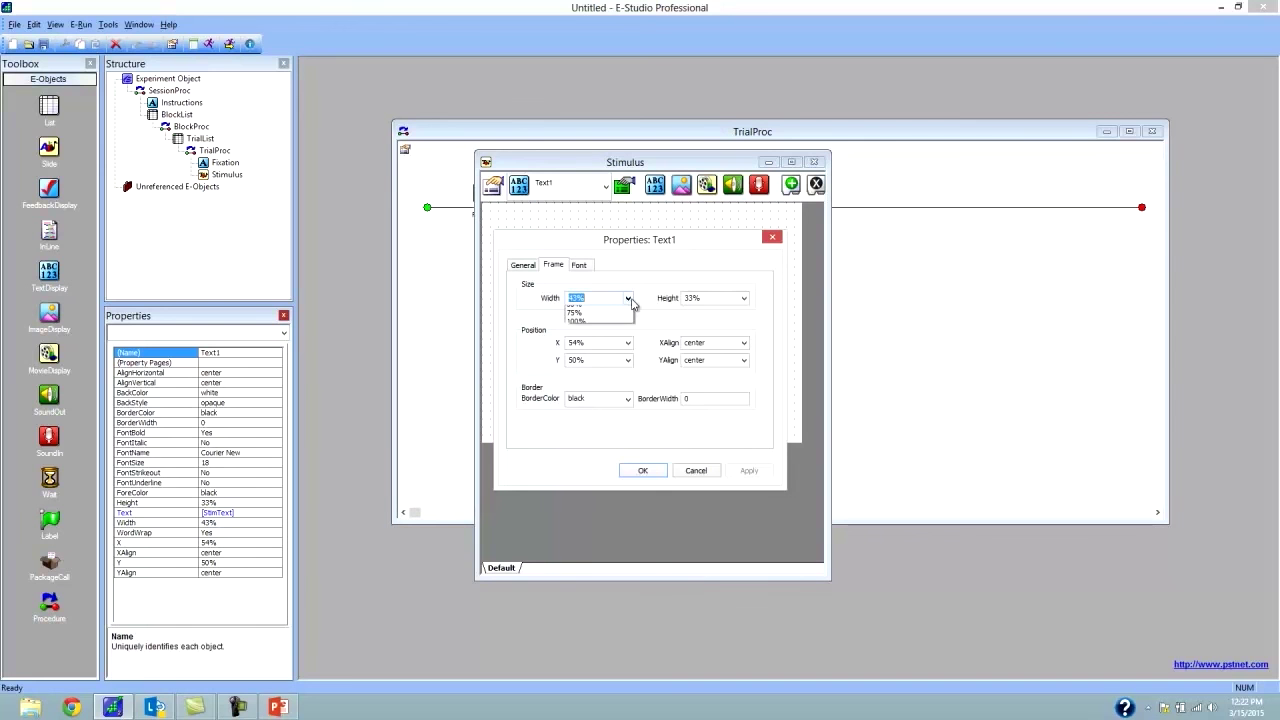
{"action": "left_click", "coordinate": [620, 320]}
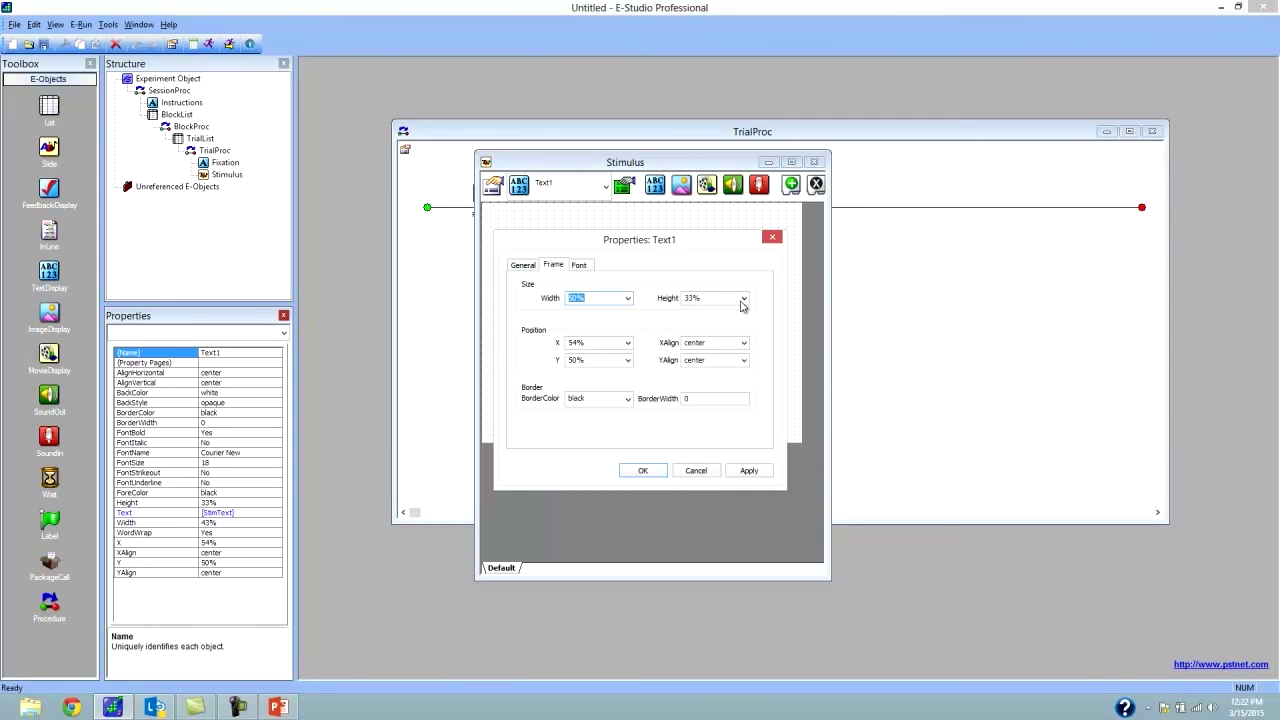
{"action": "left_click", "coordinate": [743, 298]}
{"action": "left_click", "coordinate": [738, 319]}
{"action": "left_click_drag", "start_coordinate": [698, 244], "coordinate": [1017, 239]}
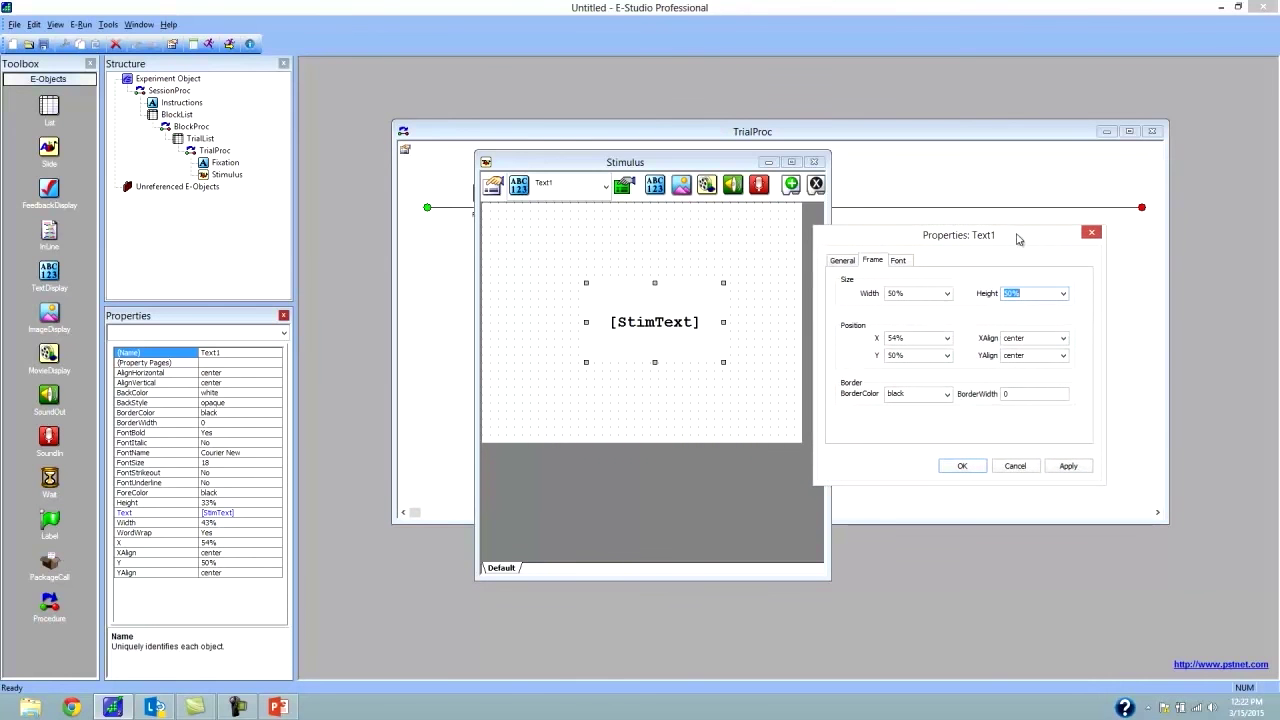
{"action": "left_click", "coordinate": [1068, 466]}
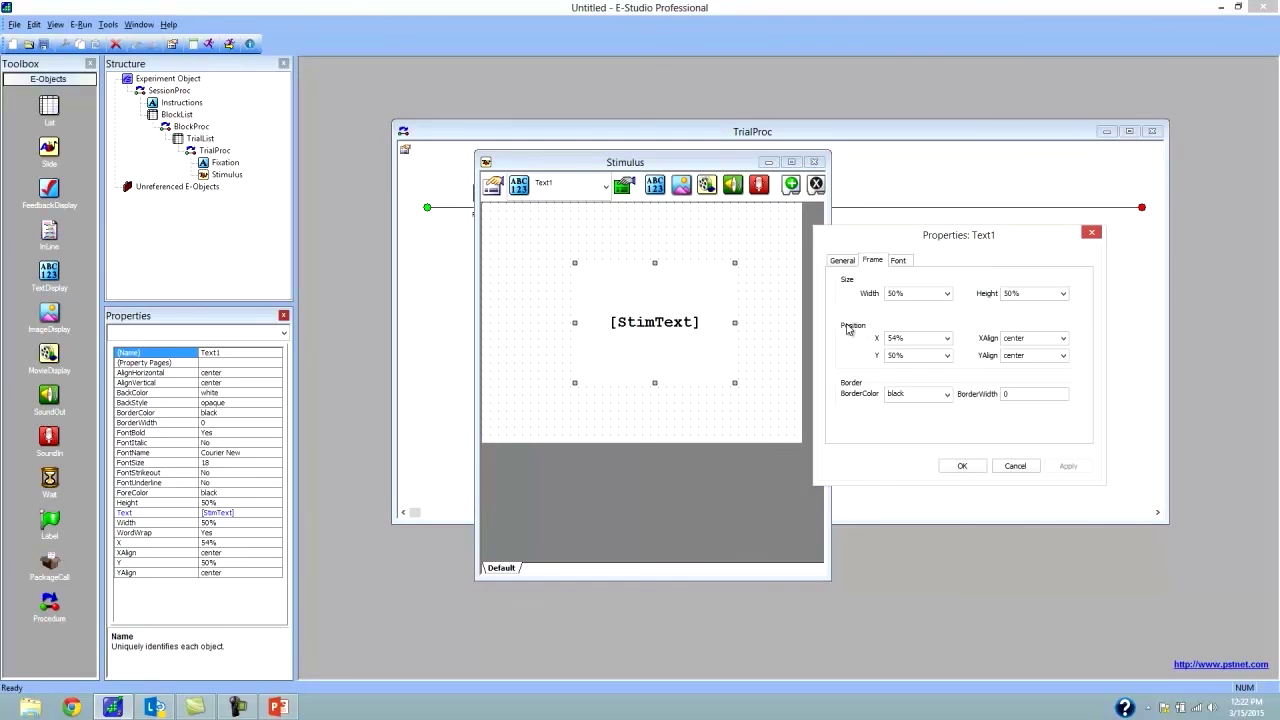
Step: Set the Text1 frame's X and Y positions to center and confirm its properties
{"action": "left_click", "coordinate": [948, 340]}
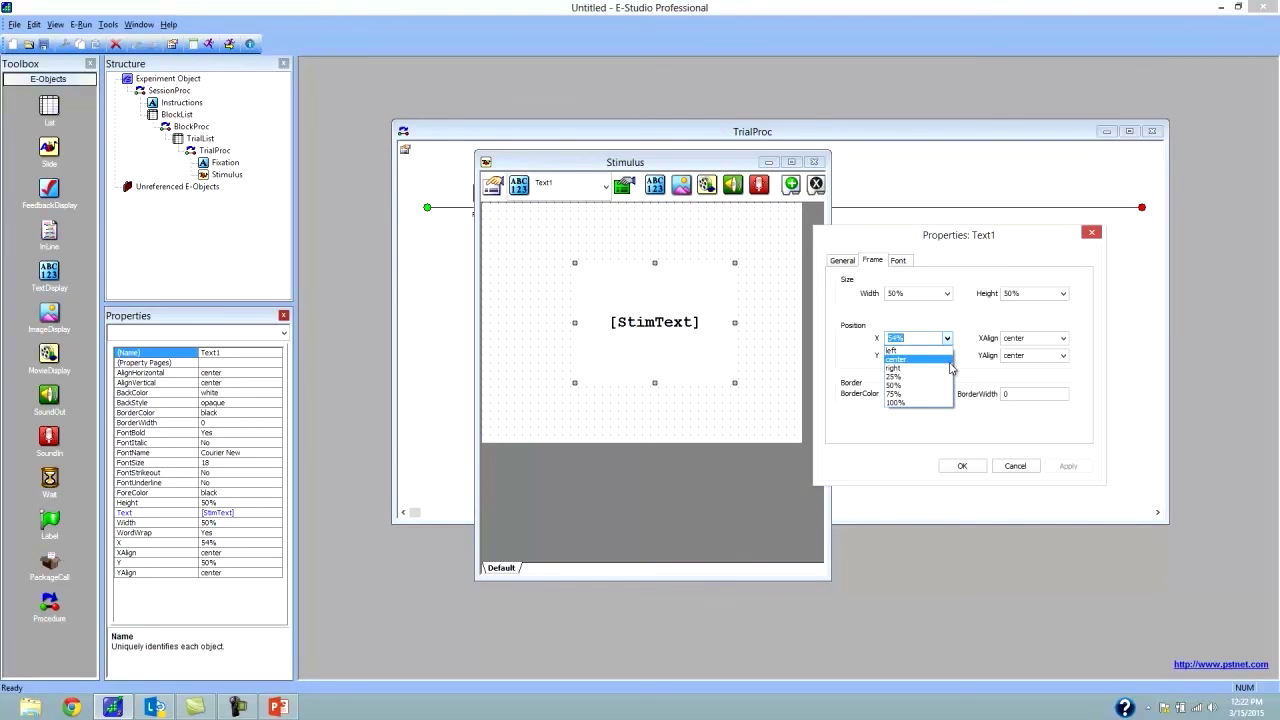
{"action": "left_click", "coordinate": [900, 359]}
{"action": "left_click", "coordinate": [947, 356]}
{"action": "left_click", "coordinate": [950, 377]}
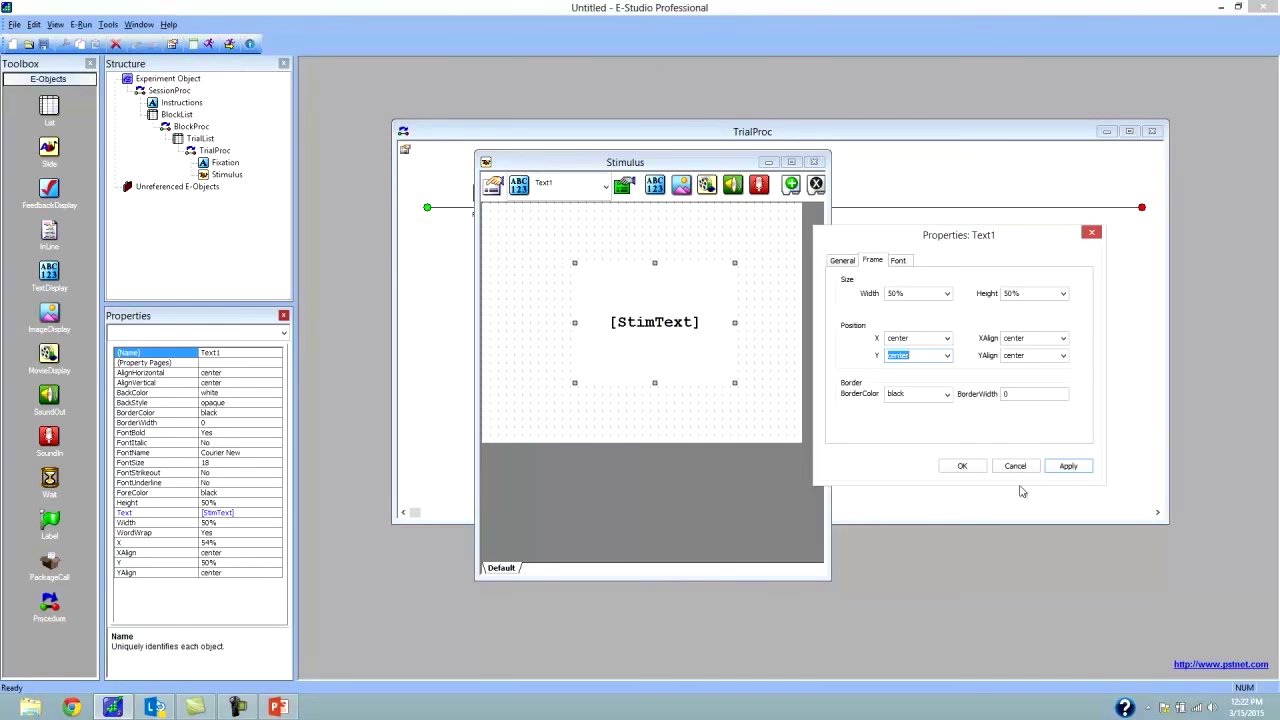
{"action": "left_click", "coordinate": [1068, 466]}
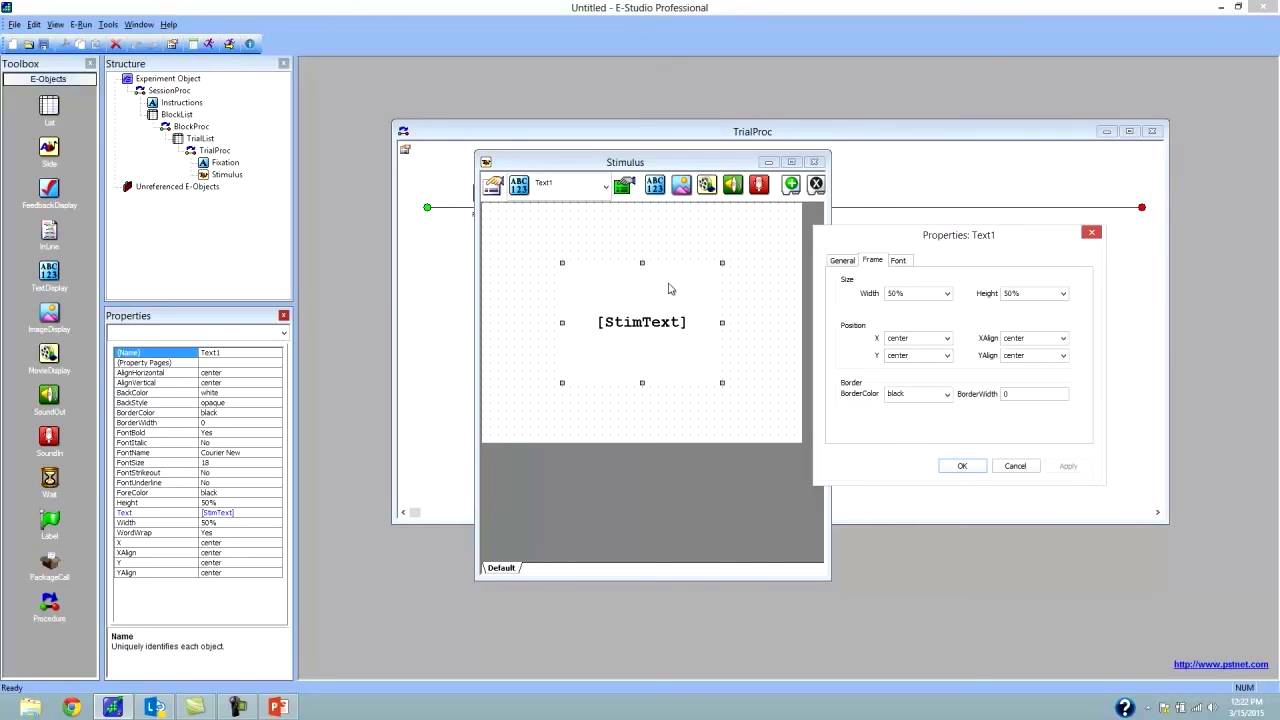
{"action": "left_click_drag", "start_coordinate": [1009, 238], "coordinate": [982, 238]}
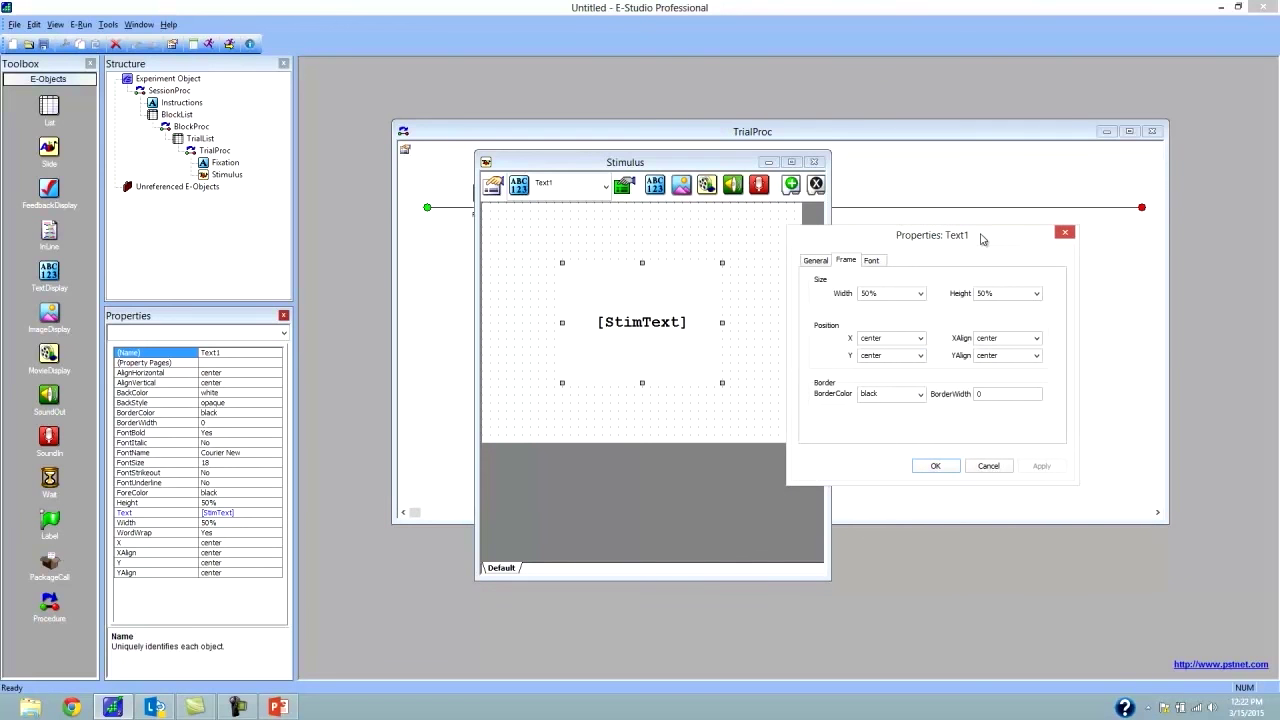
{"action": "left_click", "coordinate": [940, 467]}
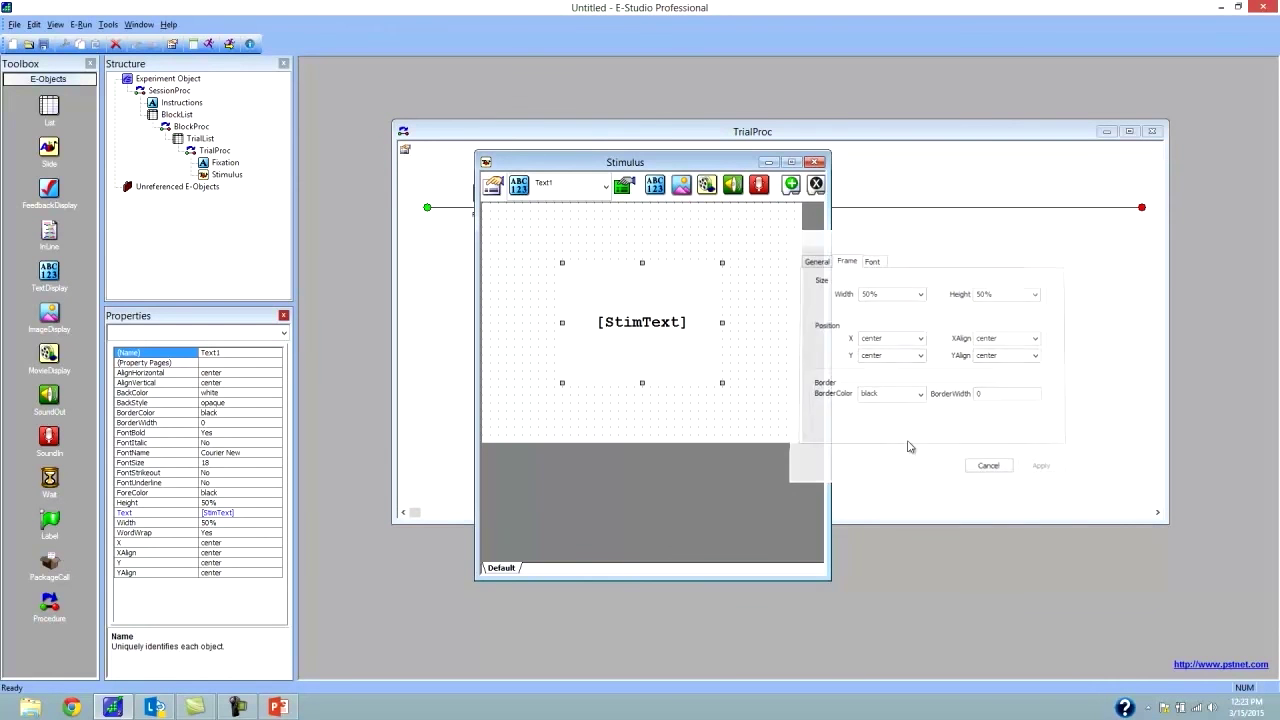
Step: Set the Stimulus slide's duration to (infinite) and its data logging to Standard
{"action": "left_click", "coordinate": [766, 397]}
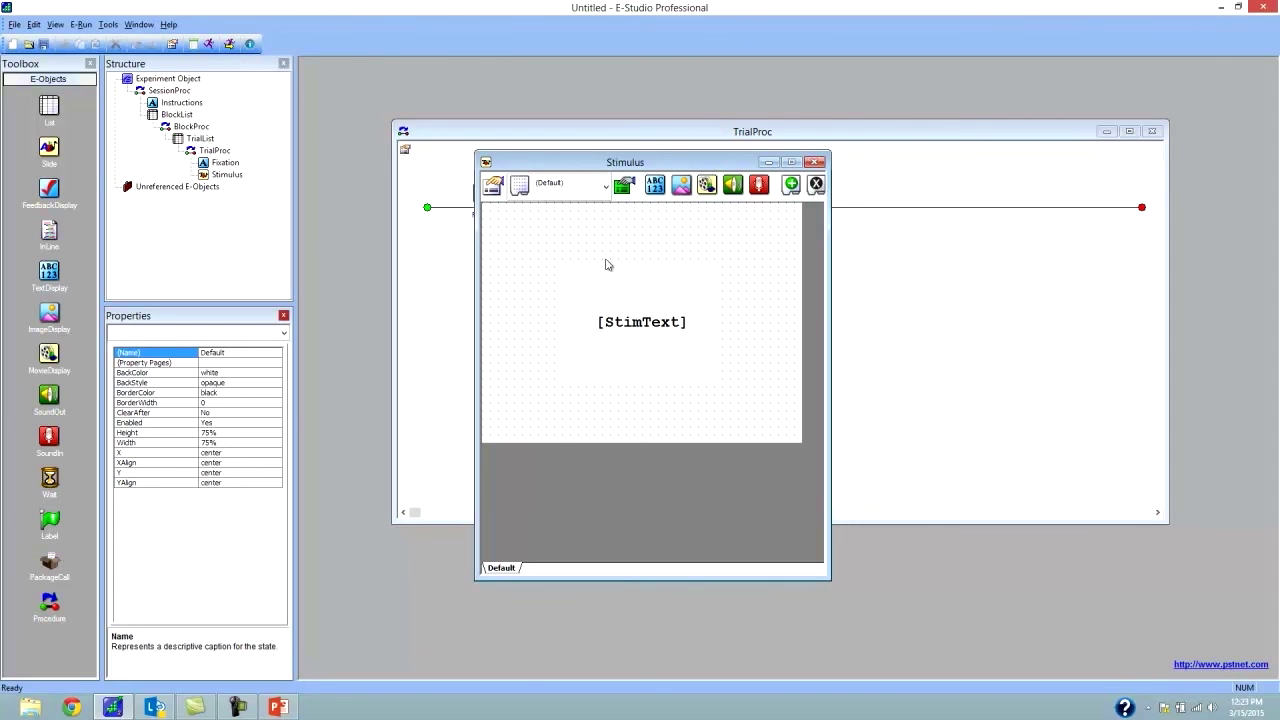
{"action": "left_click", "coordinate": [494, 186]}
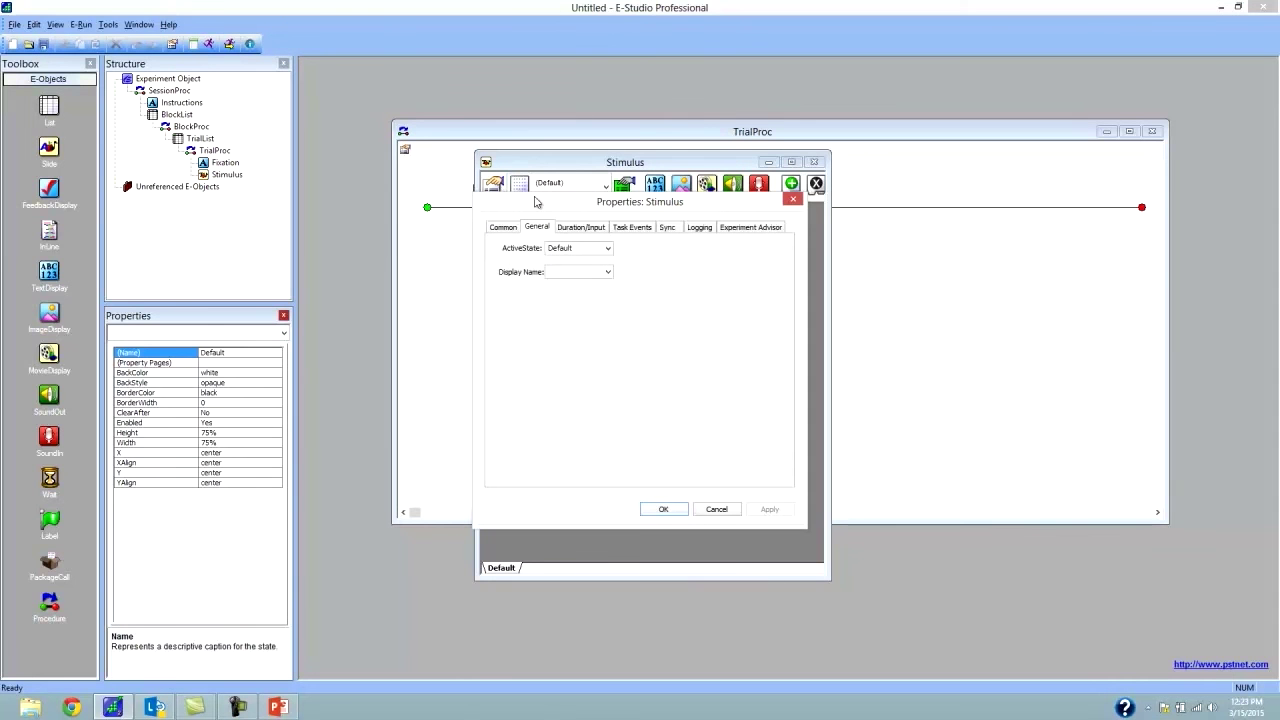
{"action": "left_click", "coordinate": [590, 230]}
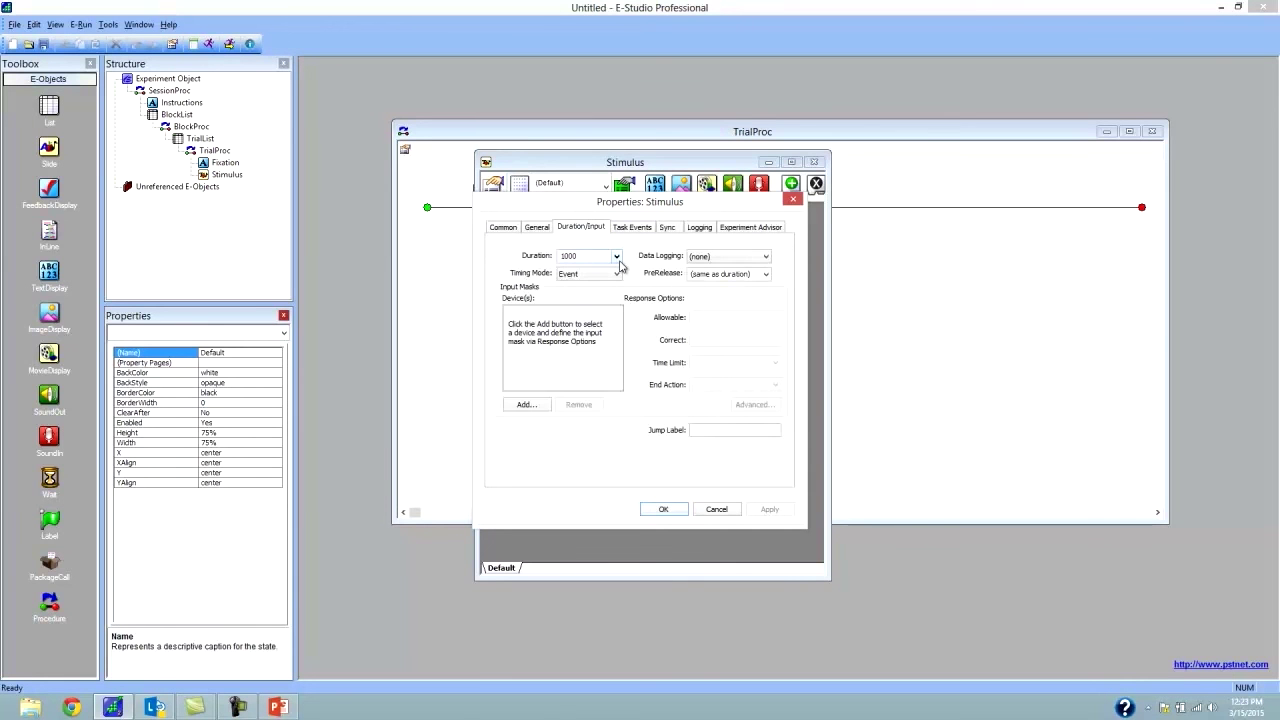
{"action": "left_click", "coordinate": [616, 257]}
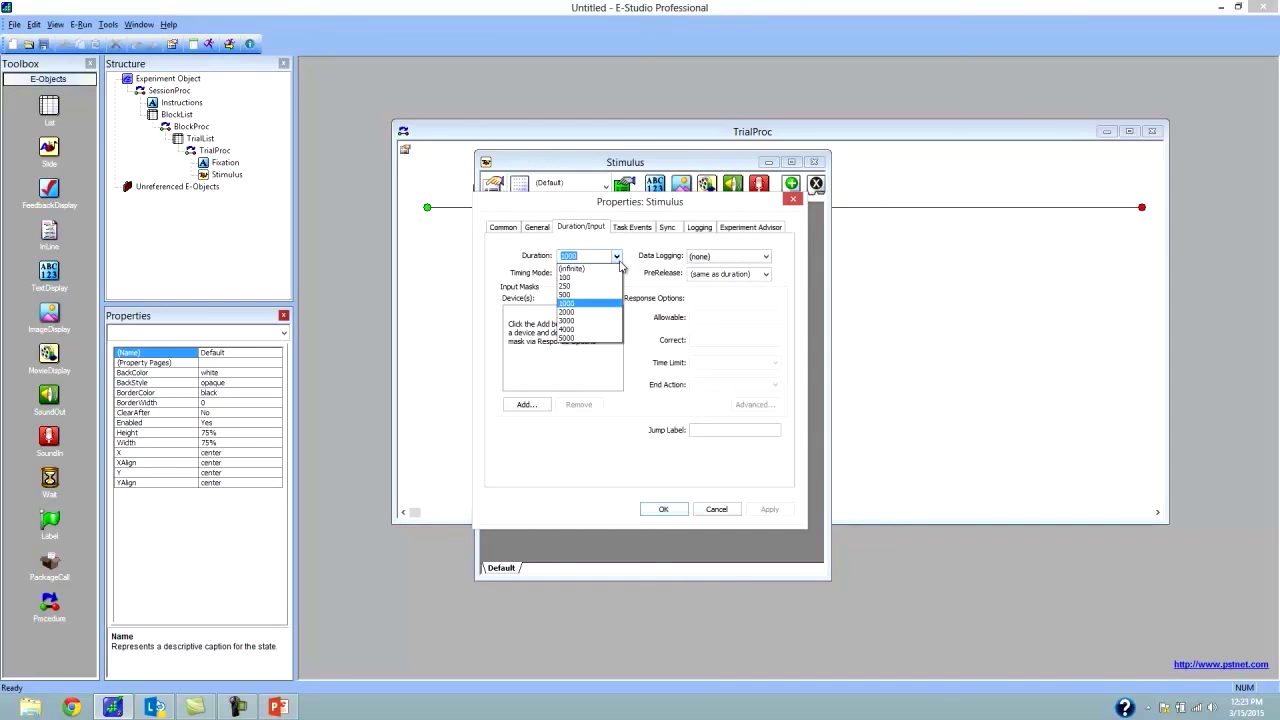
{"action": "left_click", "coordinate": [616, 270]}
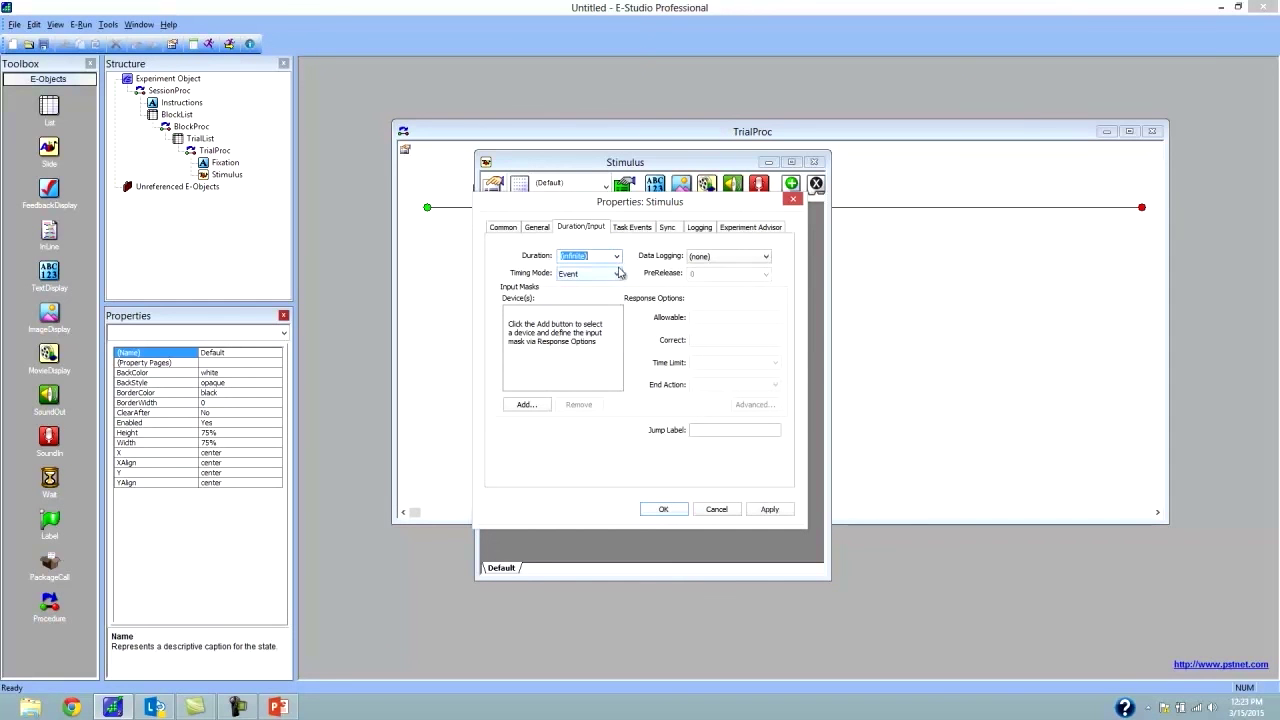
{"action": "left_click", "coordinate": [757, 260]}
{"action": "left_click", "coordinate": [752, 274]}
Step: Add a Keyboard input mask to the Stimulus slide with allowable responses 12 and correct response [Correct], and apply it
{"action": "left_click", "coordinate": [524, 404]}
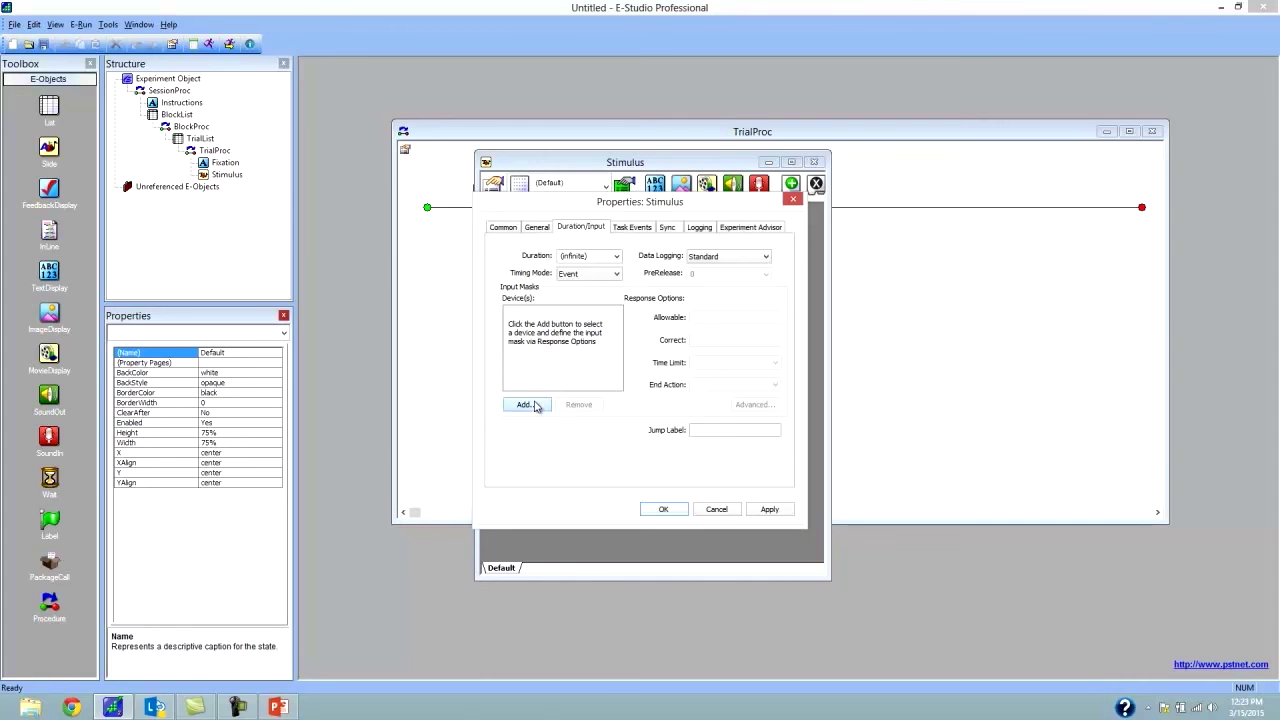
{"action": "double_click", "coordinate": [556, 310]}
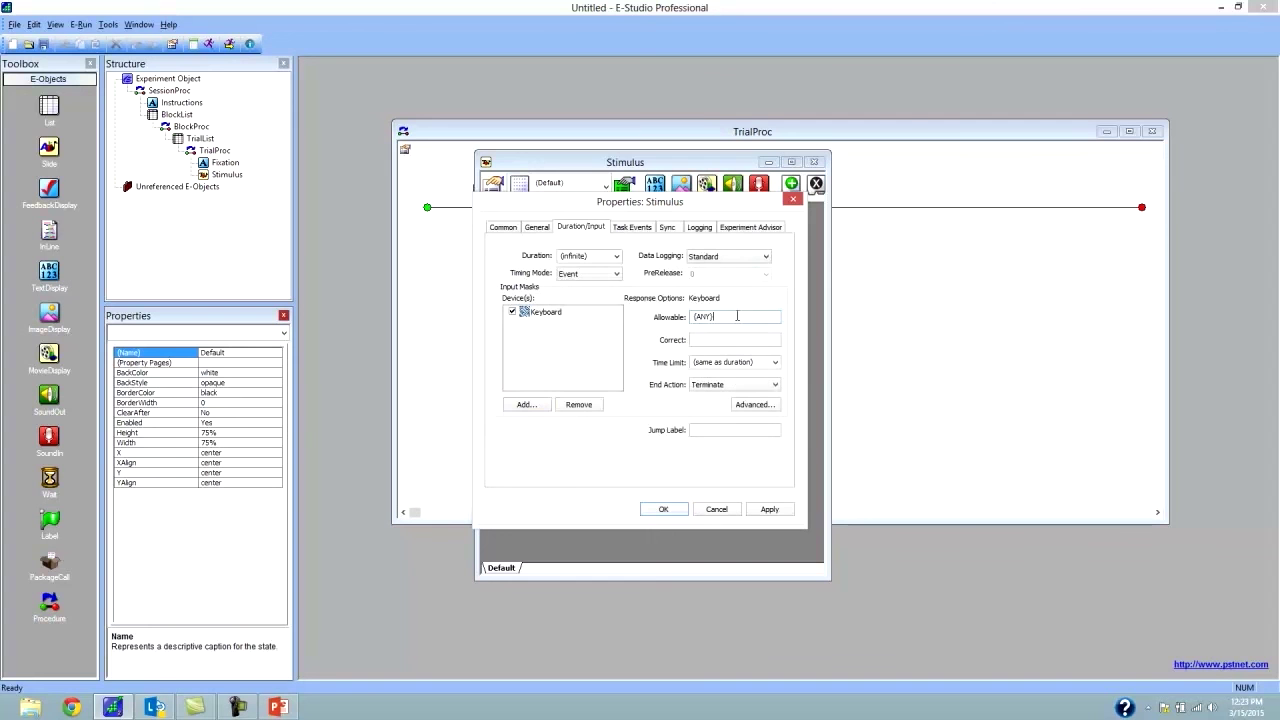
{"action": "left_click_drag", "start_coordinate": [744, 316], "coordinate": [686, 317]}
{"action": "type", "text": "12"}
{"action": "left_click", "coordinate": [712, 341]}
{"action": "left_click", "coordinate": [532, 315]}
{"action": "left_click", "coordinate": [722, 320]}
{"action": "left_click", "coordinate": [769, 509]}
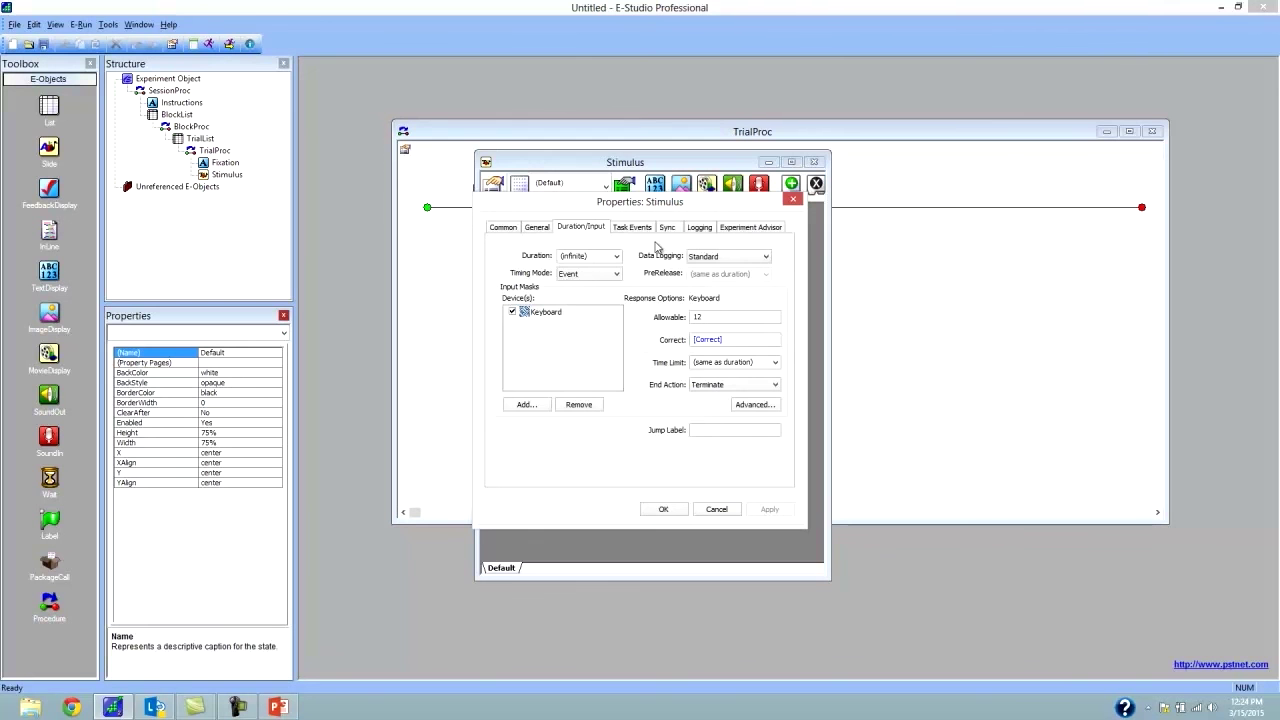
Step: Review the Stimulus slide's logged dependent measures ACC, CRESP, RESP, RT and RTTime, and confirm its properties
{"action": "left_click", "coordinate": [702, 229]}
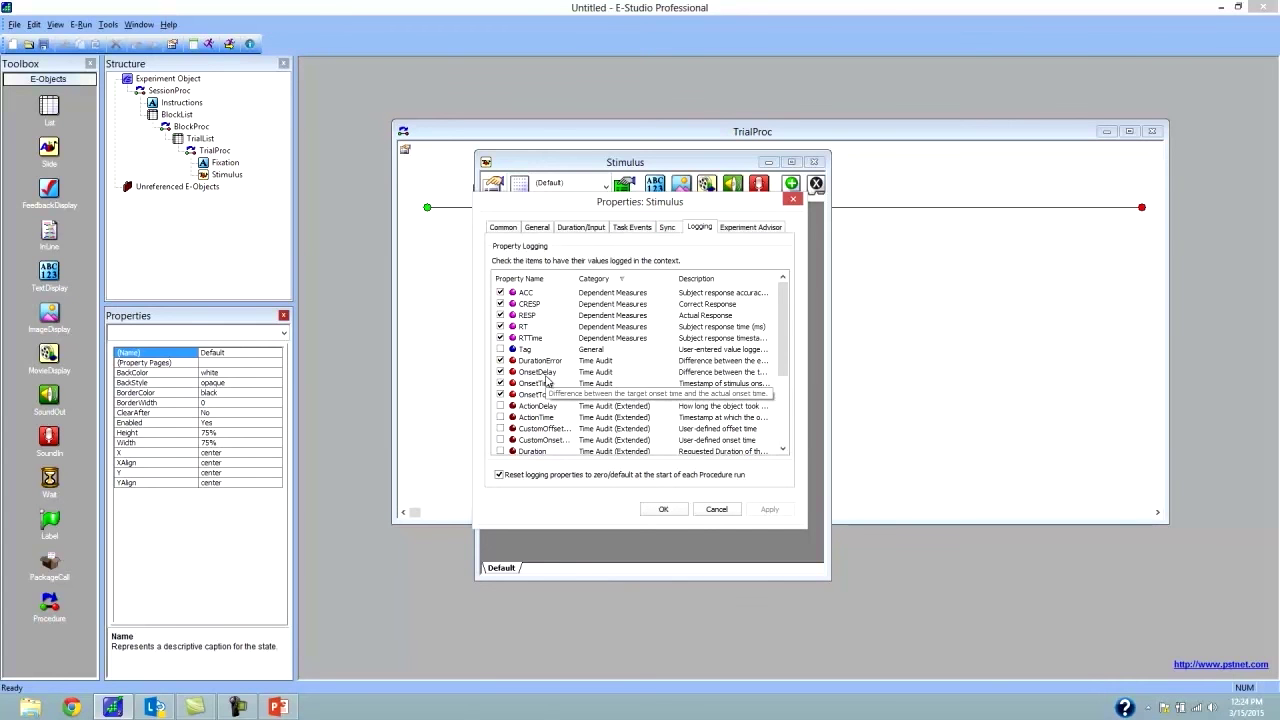
{"action": "left_click", "coordinate": [533, 292]}
{"action": "left_click", "coordinate": [536, 303]}
{"action": "left_click", "coordinate": [545, 315]}
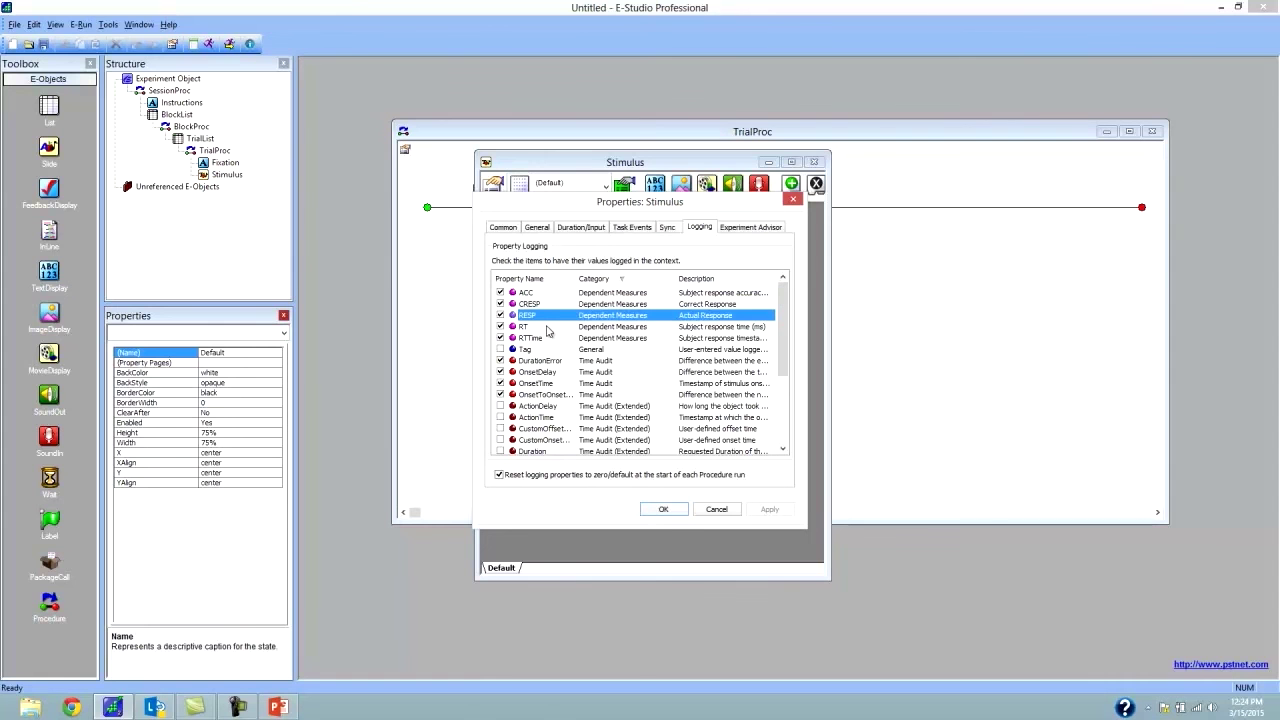
{"action": "left_click", "coordinate": [549, 326]}
{"action": "left_click", "coordinate": [555, 338]}
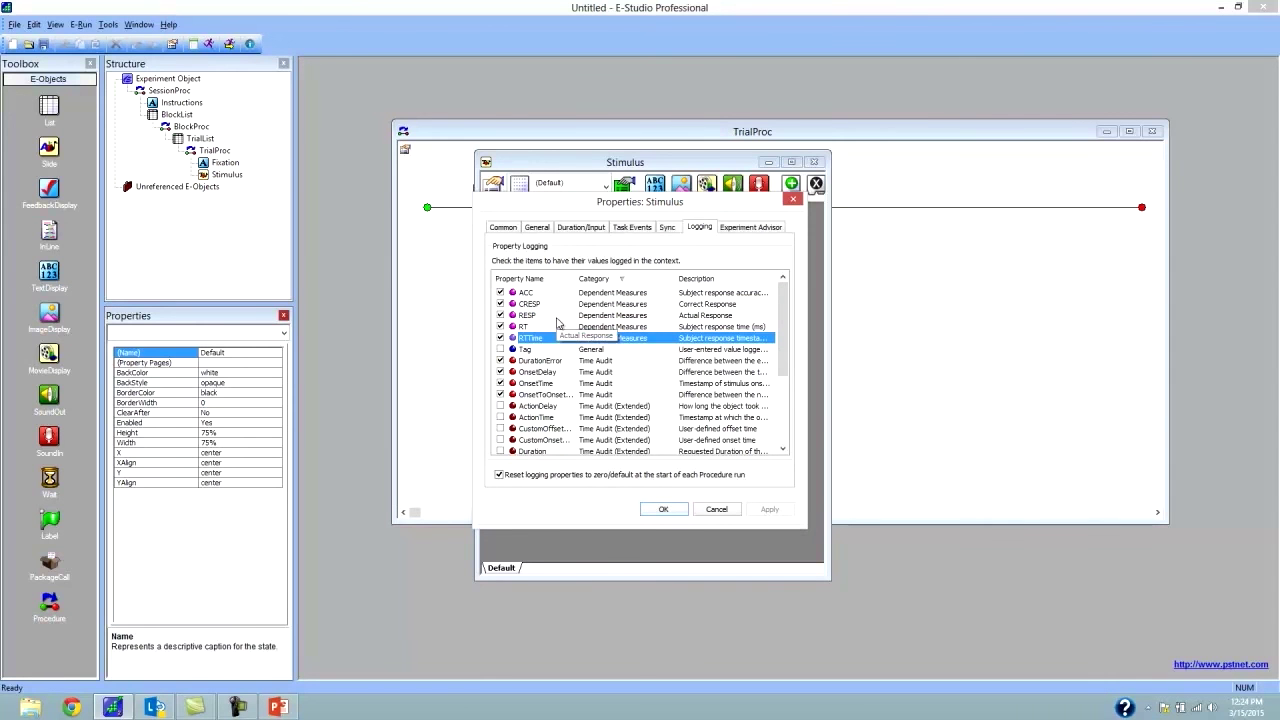
{"action": "key", "text": "Home"}
{"action": "left_click", "coordinate": [553, 326]}
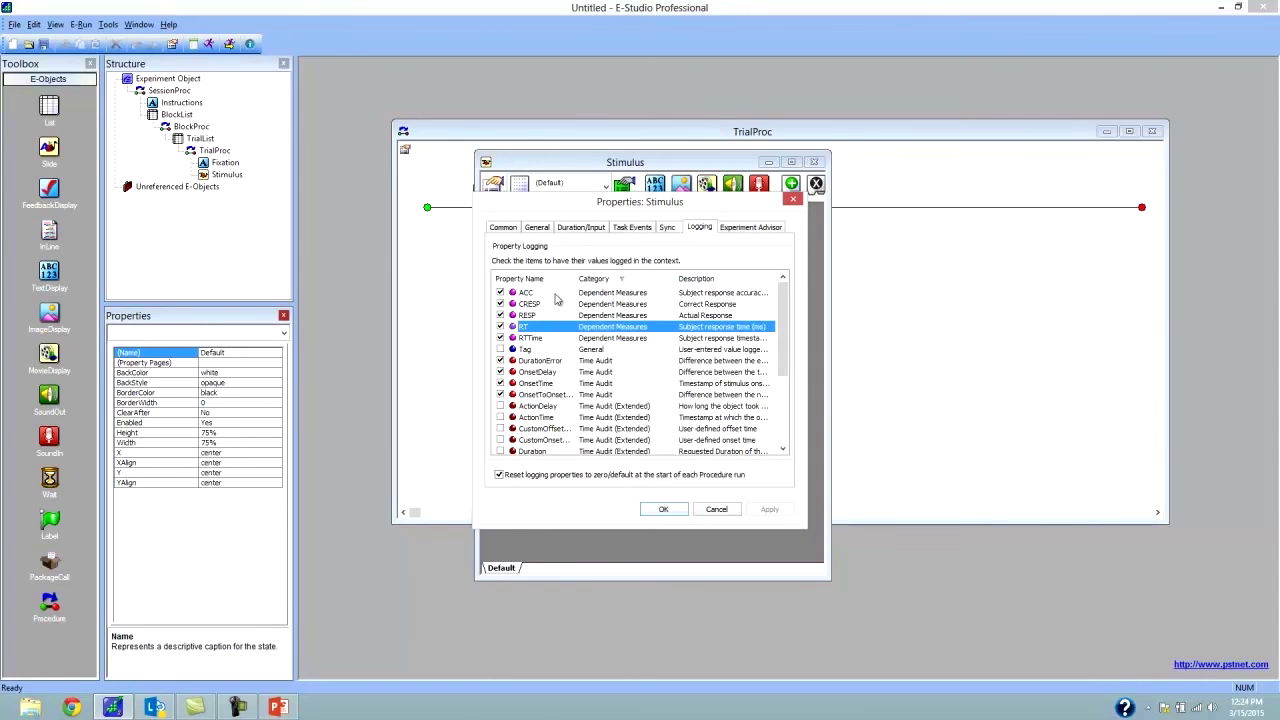
{"action": "left_click", "coordinate": [555, 293]}
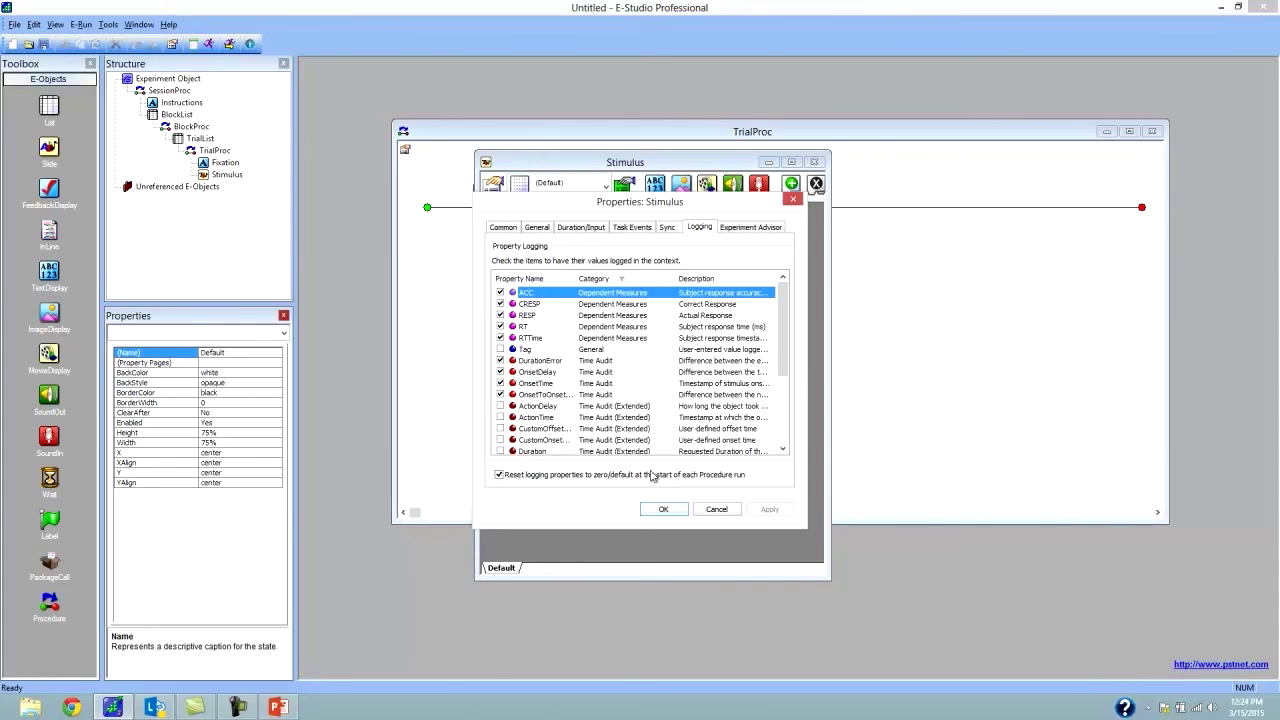
{"action": "left_click", "coordinate": [664, 510]}
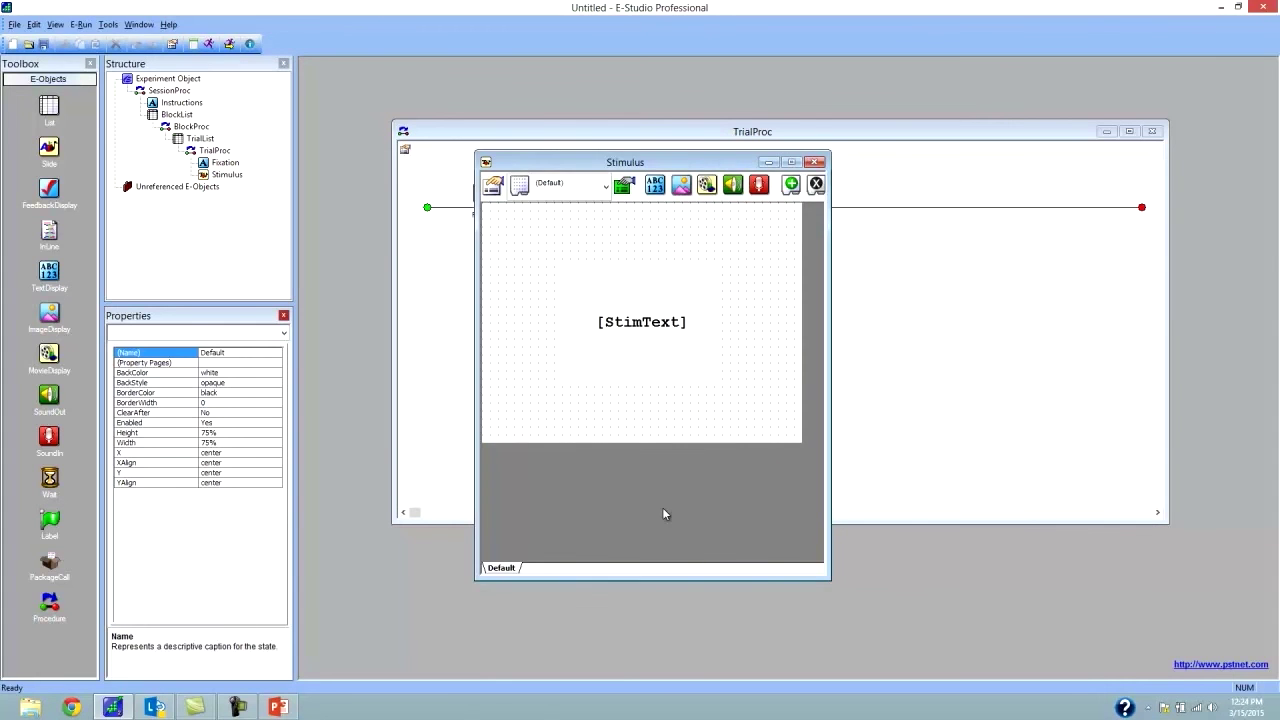
Step: Switch to PowerPoint to review the "Create a Stimulus object" slide, and return to E-Studio
{"action": "left_click", "coordinate": [278, 707]}
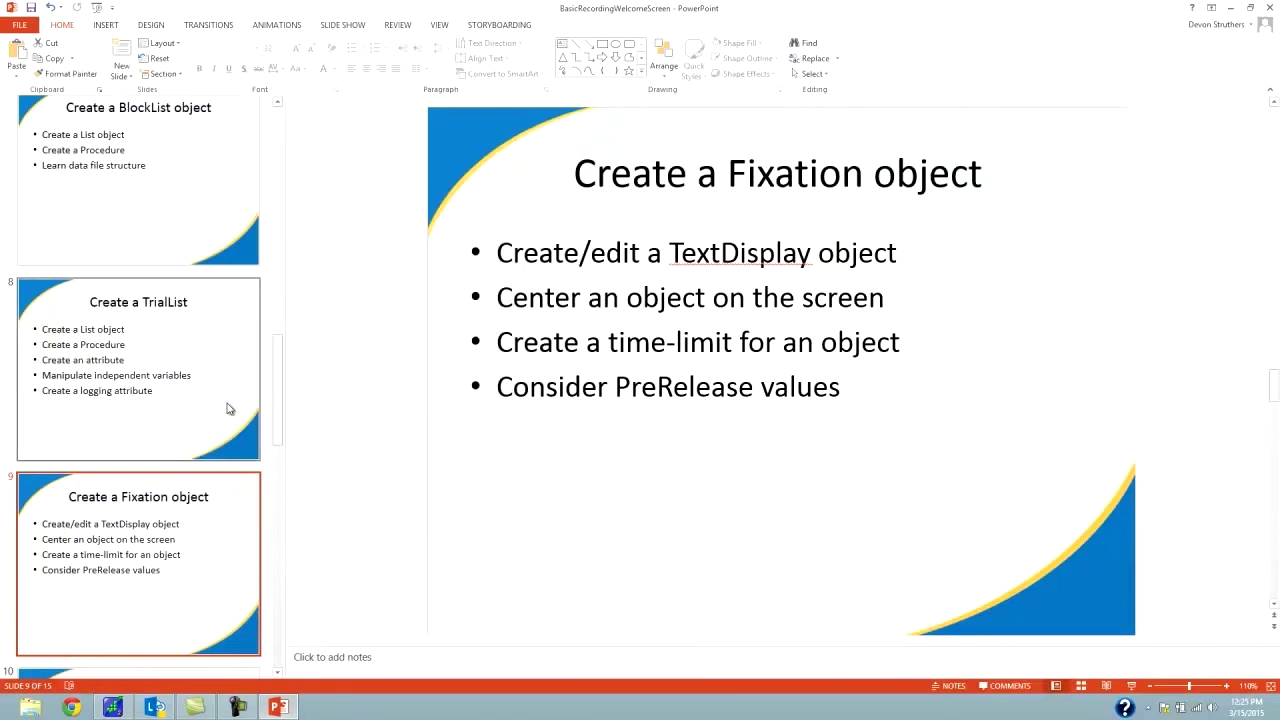
{"action": "scroll", "coordinate": [229, 408], "scroll_direction": "down", "scroll_amount": 5}
{"action": "left_click", "coordinate": [212, 376]}
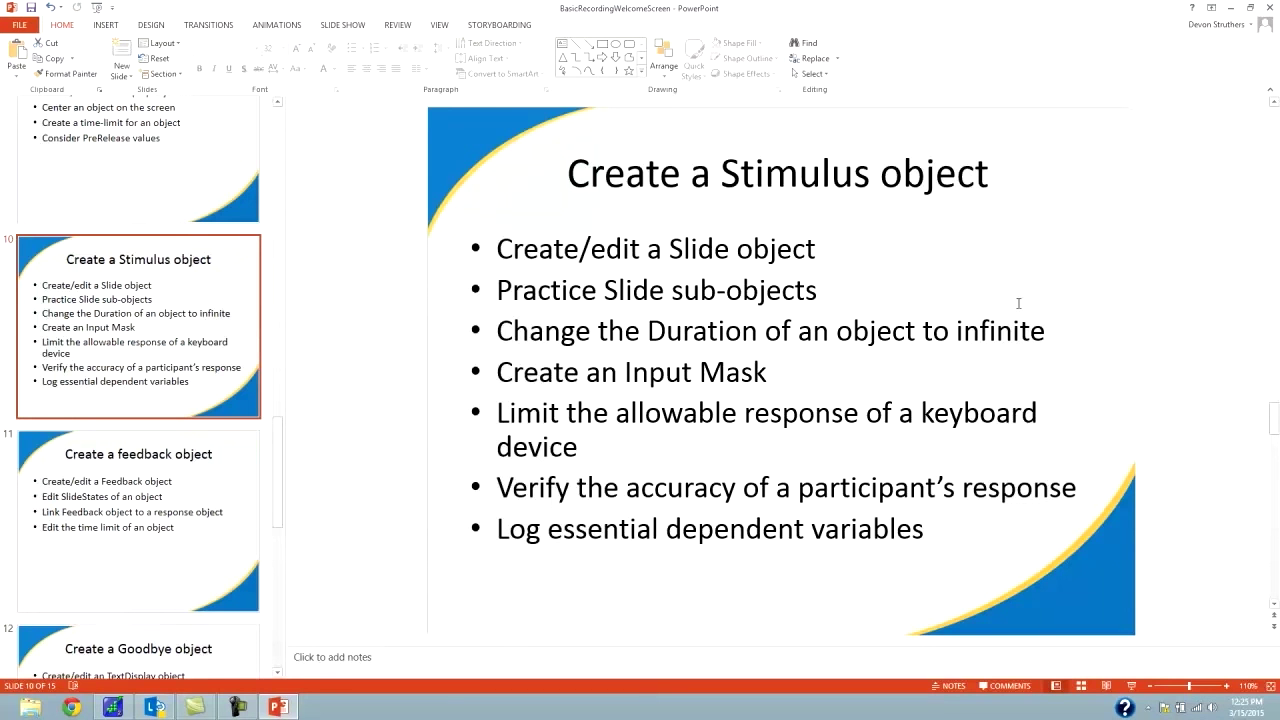
{"action": "left_click", "coordinate": [1230, 8]}
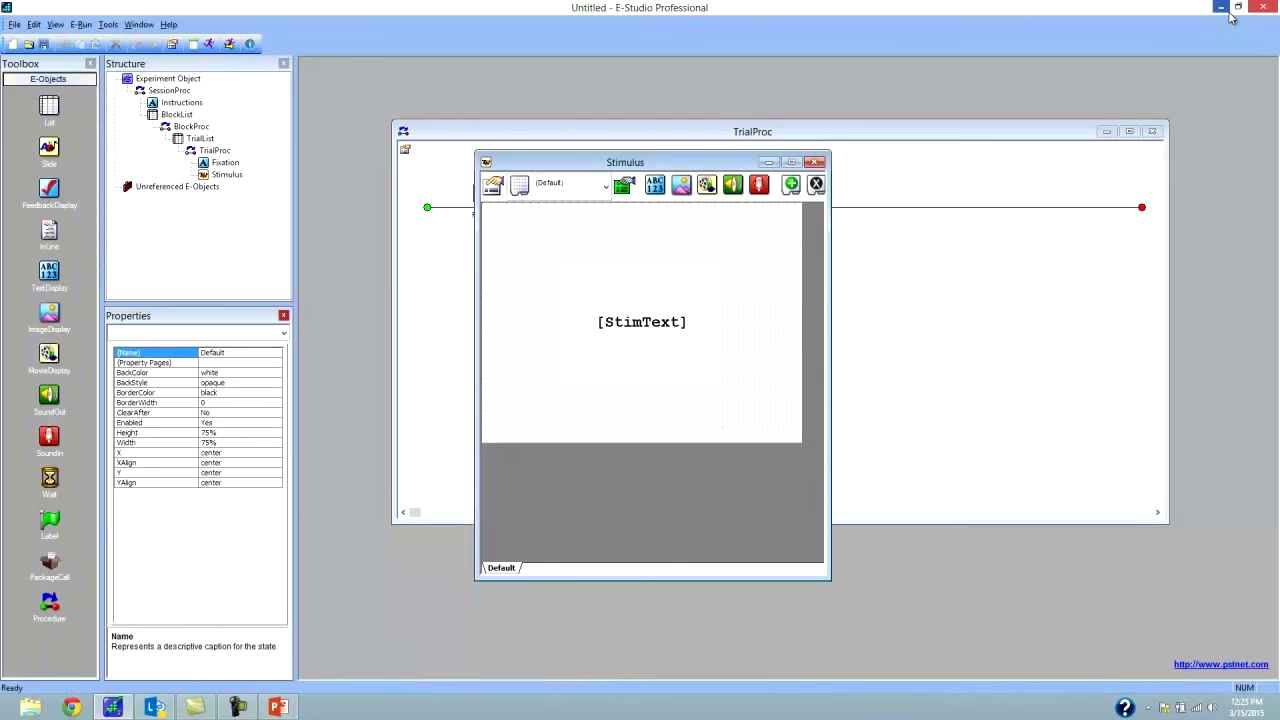
Step: Close the Stimulus slide, add a FeedbackDisplay object after it on the TrialProc timeline and rename it Feedback
{"action": "left_click", "coordinate": [815, 162]}
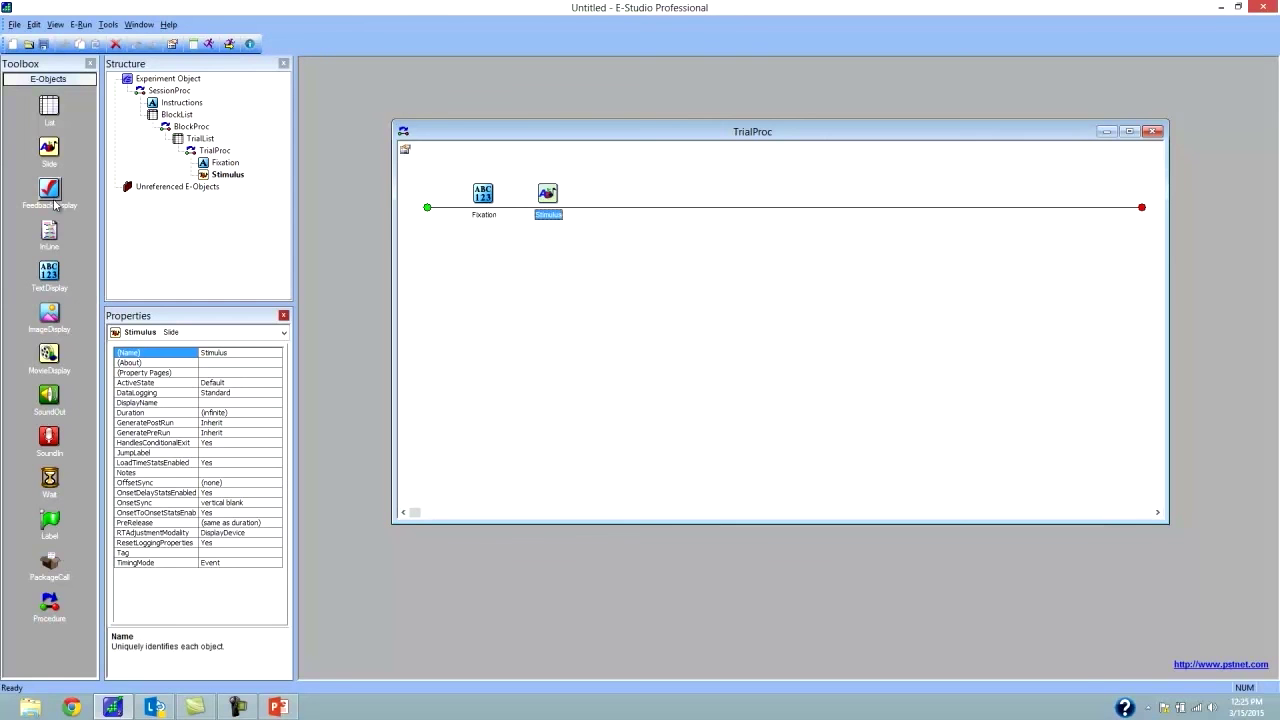
{"action": "mouse_move", "coordinate": [50, 190]}
{"action": "left_mouse_down"}
{"action": "mouse_move", "coordinate": [526, 157]}
{"action": "mouse_move", "coordinate": [588, 230]}
{"action": "left_mouse_up"}
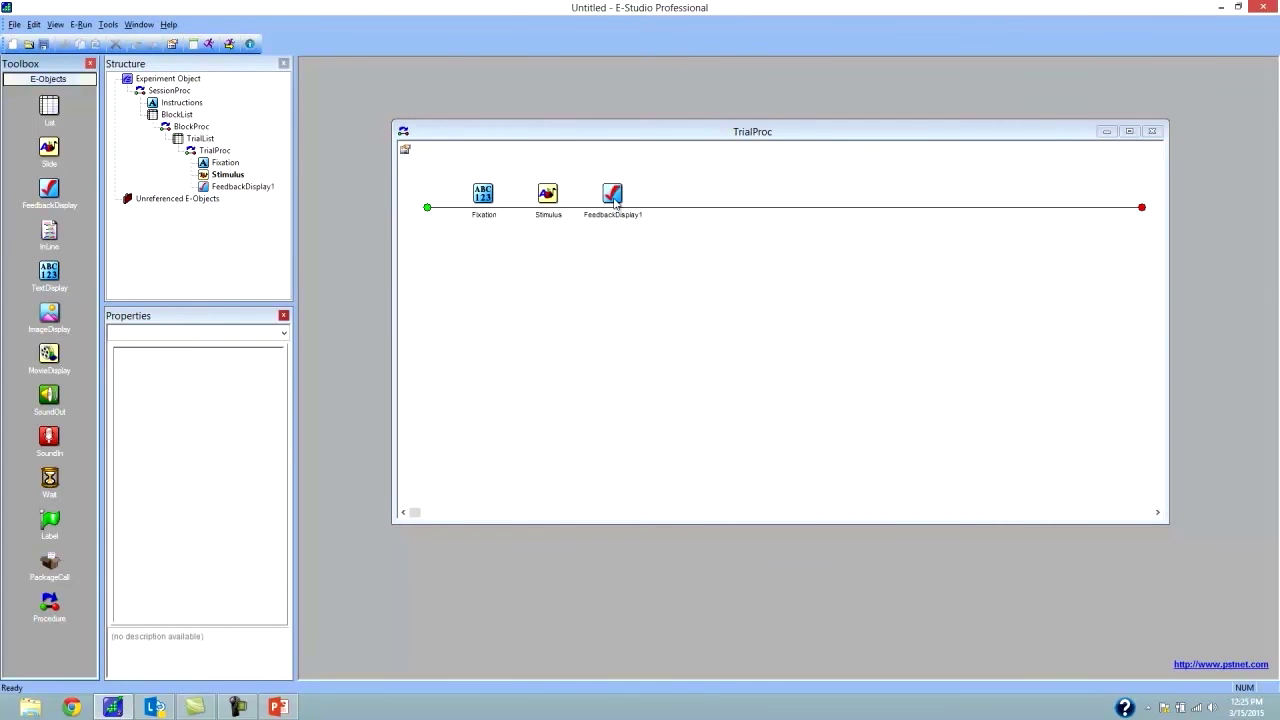
{"action": "right_click", "coordinate": [614, 202]}
{"action": "left_click", "coordinate": [614, 203]}
{"action": "right_click", "coordinate": [614, 202]}
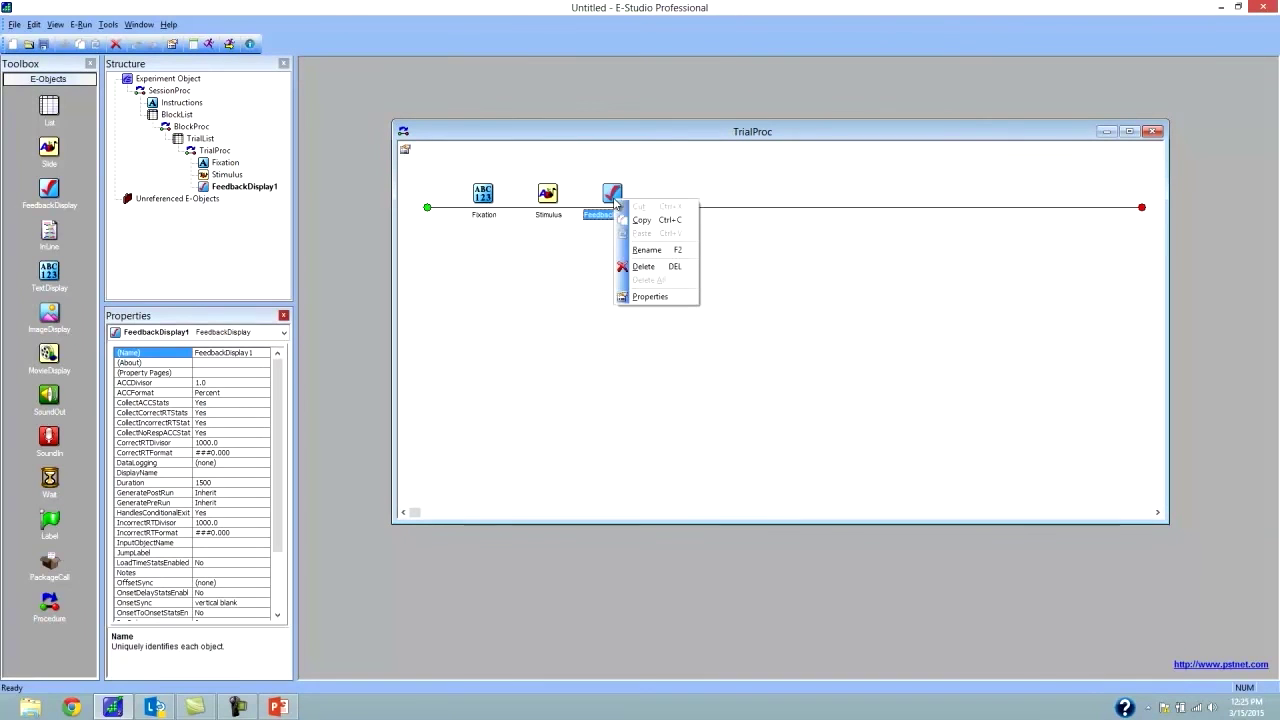
{"action": "left_click", "coordinate": [640, 254]}
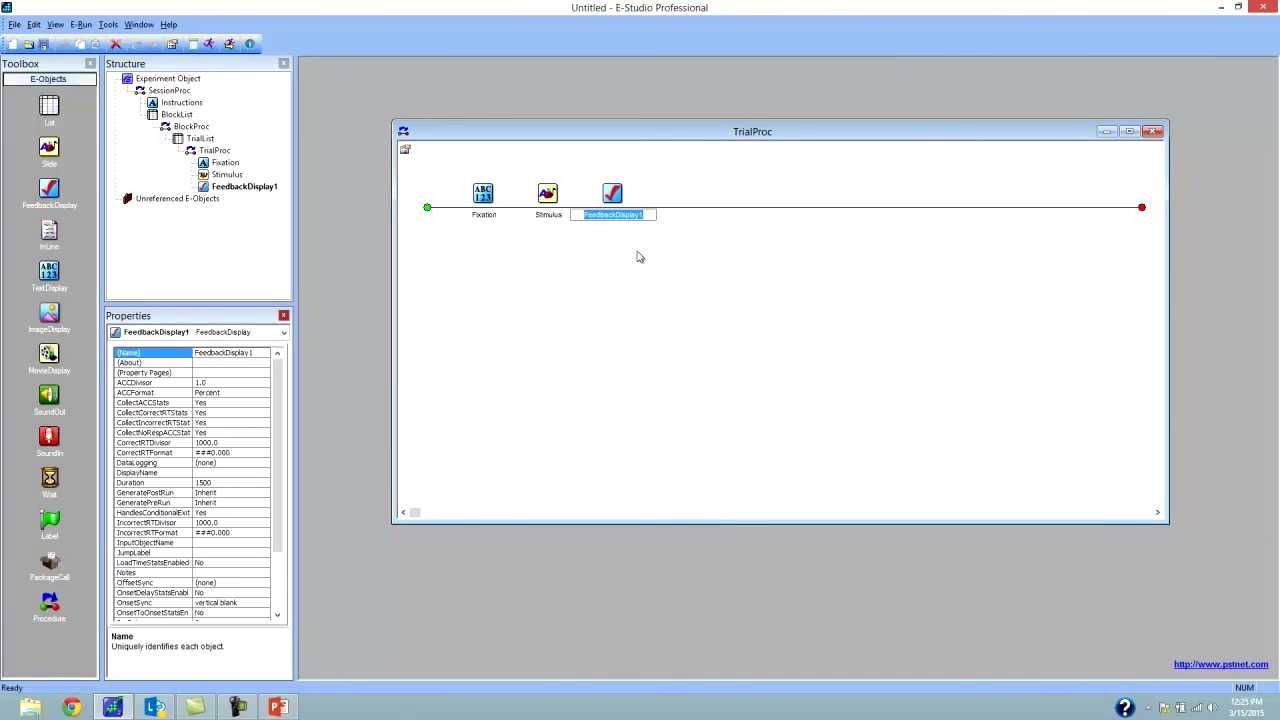
{"action": "type", "text": "Feedback"}
{"action": "key", "text": "Return"}
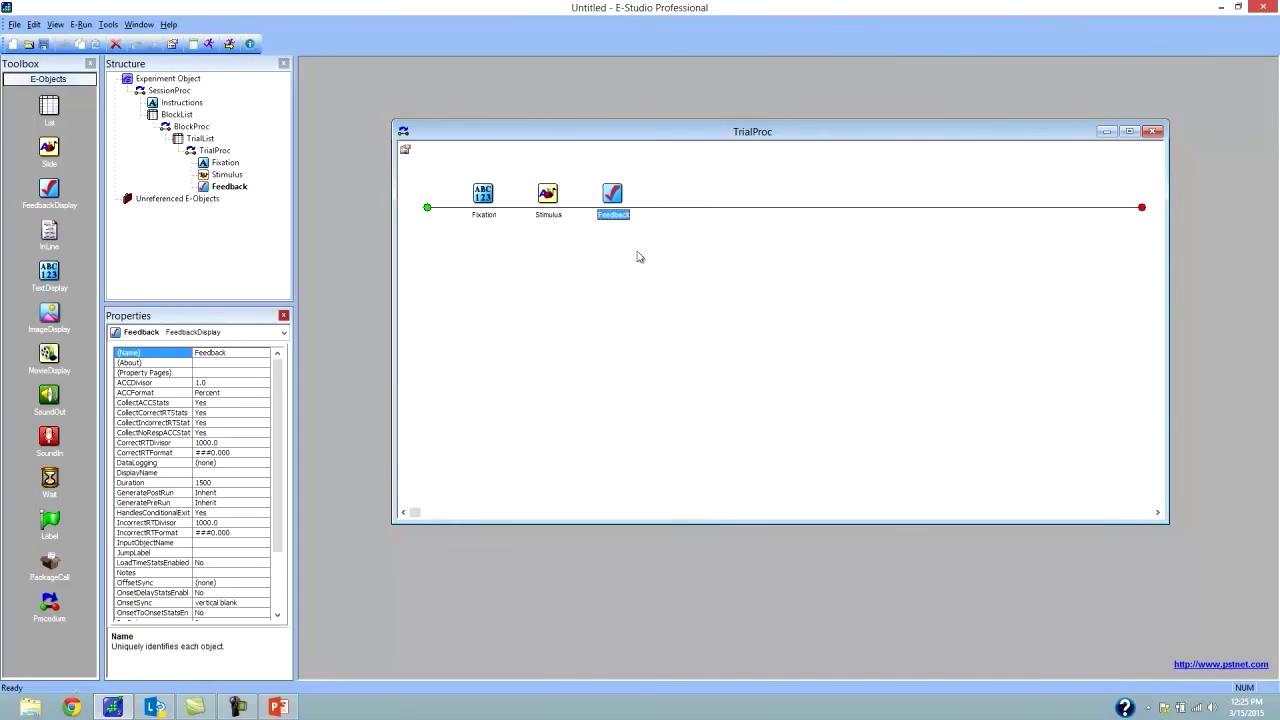
Step: Open the Feedback object and examine its Correct, Incorrect, NoResponse and Pending slide states
{"action": "right_click", "coordinate": [612, 200]}
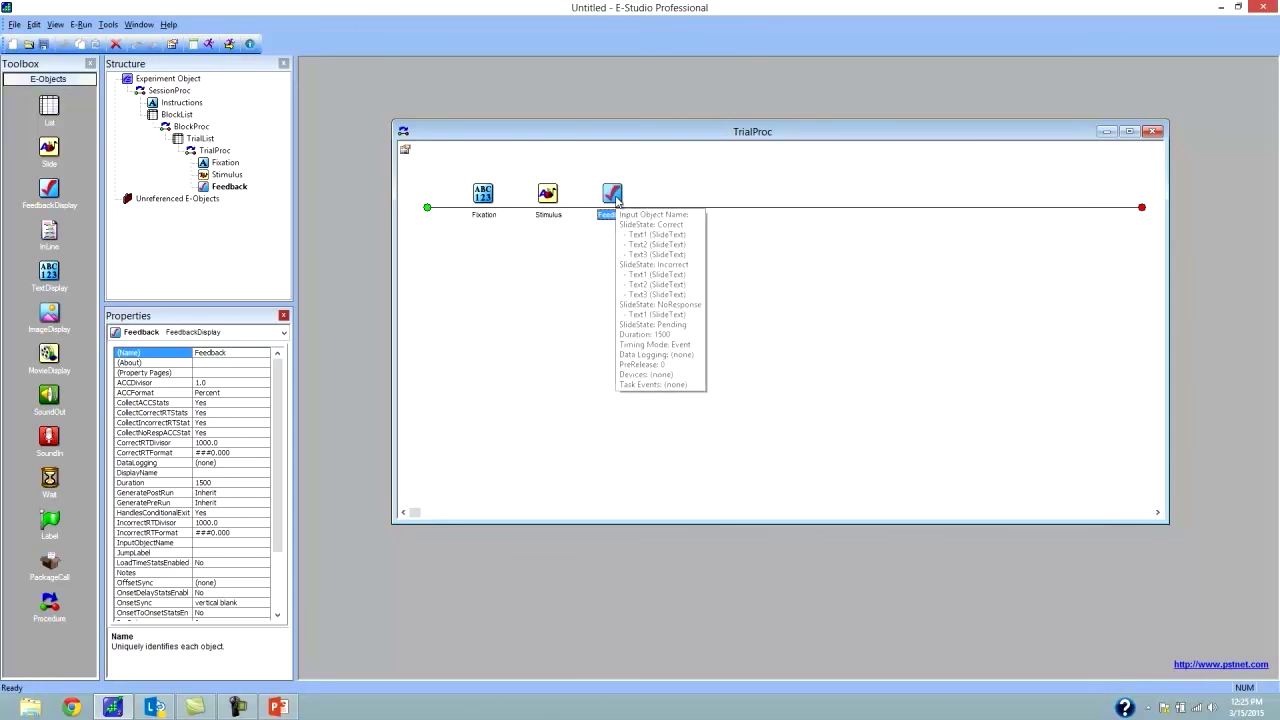
{"action": "left_click", "coordinate": [645, 214]}
{"action": "left_click_drag", "start_coordinate": [735, 45], "coordinate": [795, 145]}
{"action": "left_click", "coordinate": [434, 543]}
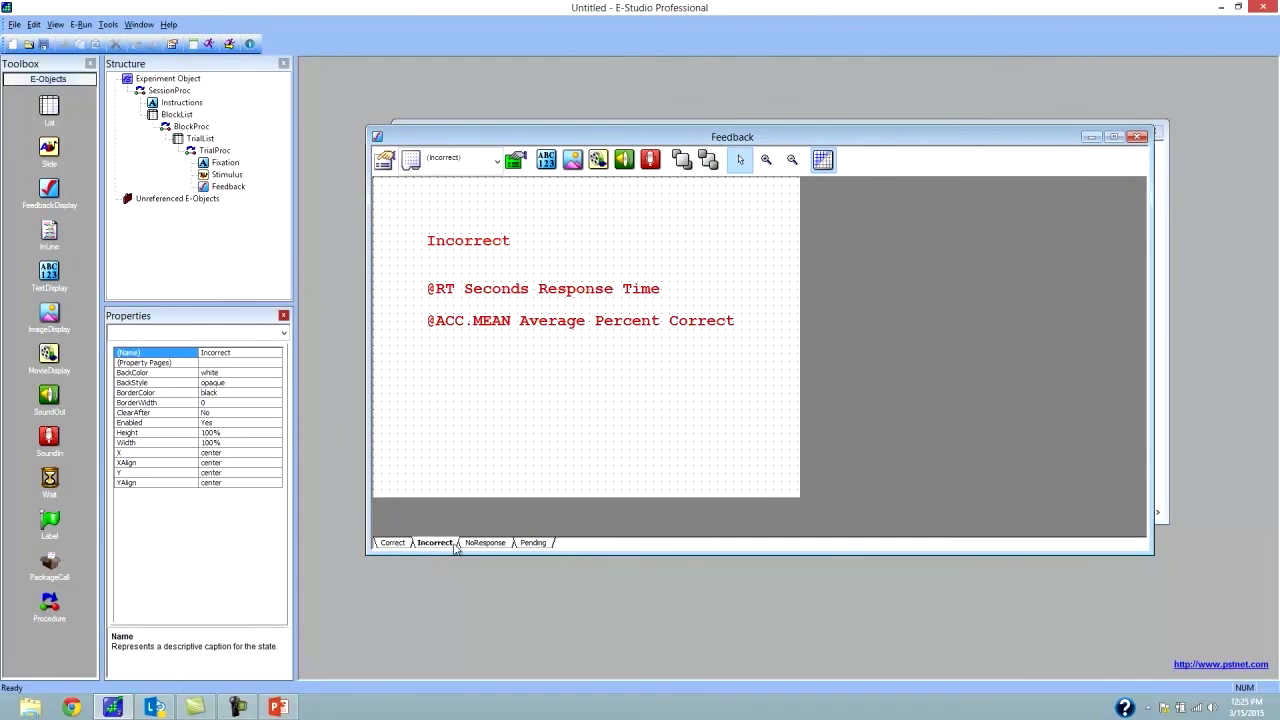
{"action": "left_click", "coordinate": [485, 543]}
{"action": "left_click", "coordinate": [533, 543]}
{"action": "left_click", "coordinate": [392, 543]}
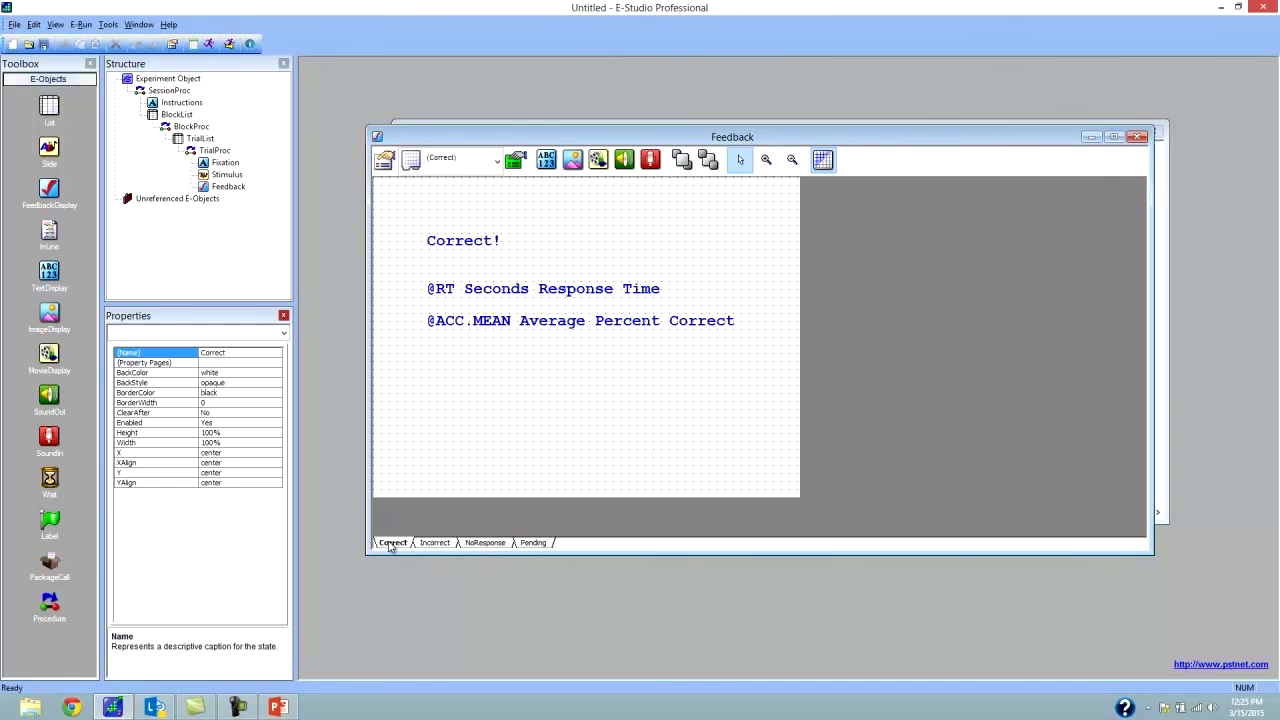
{"action": "left_click", "coordinate": [434, 543]}
{"action": "left_click", "coordinate": [533, 543]}
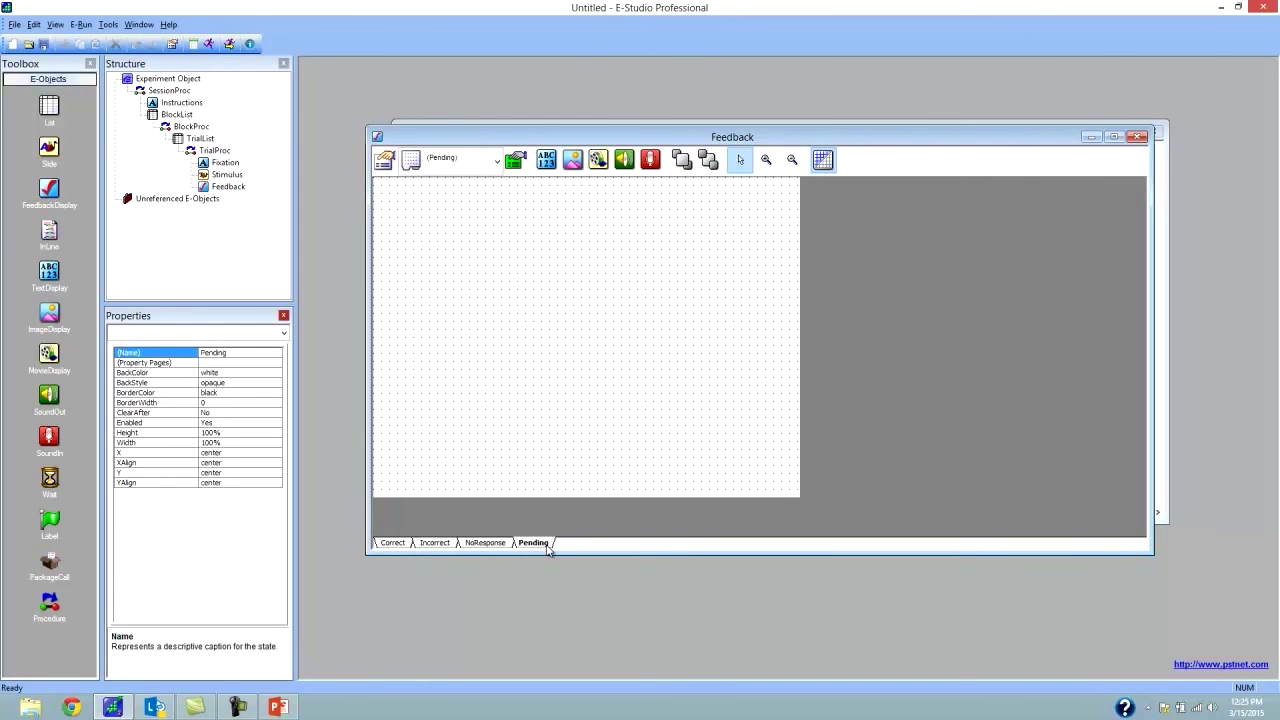
{"action": "left_click", "coordinate": [392, 543]}
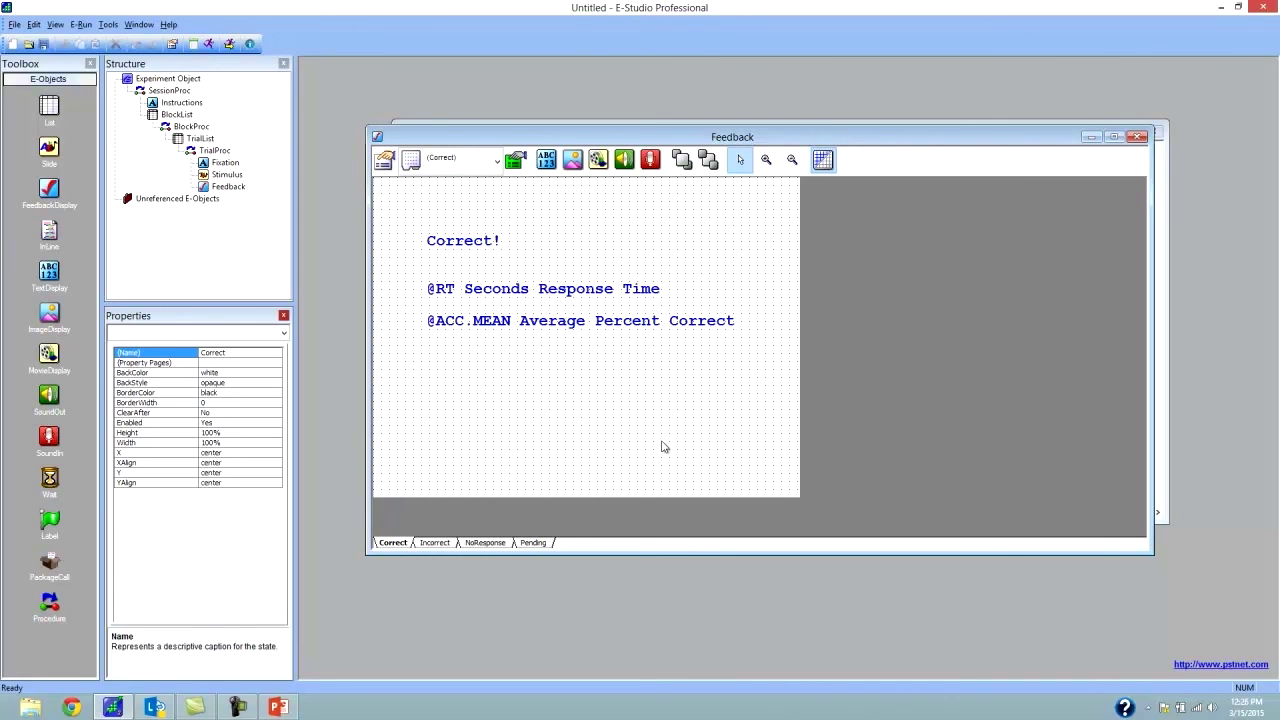
{"action": "left_click", "coordinate": [437, 543]}
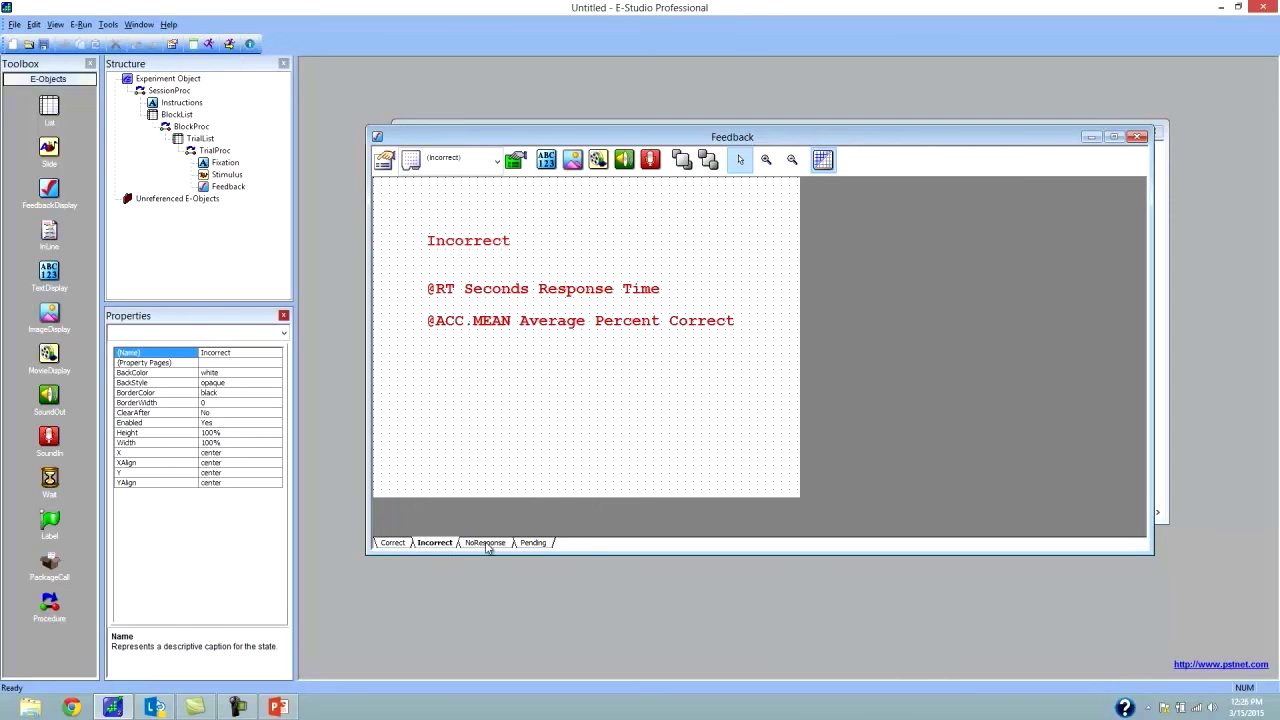
{"action": "left_click", "coordinate": [487, 543]}
{"action": "left_click", "coordinate": [394, 544]}
{"action": "left_click", "coordinate": [436, 544]}
{"action": "left_click", "coordinate": [394, 544]}
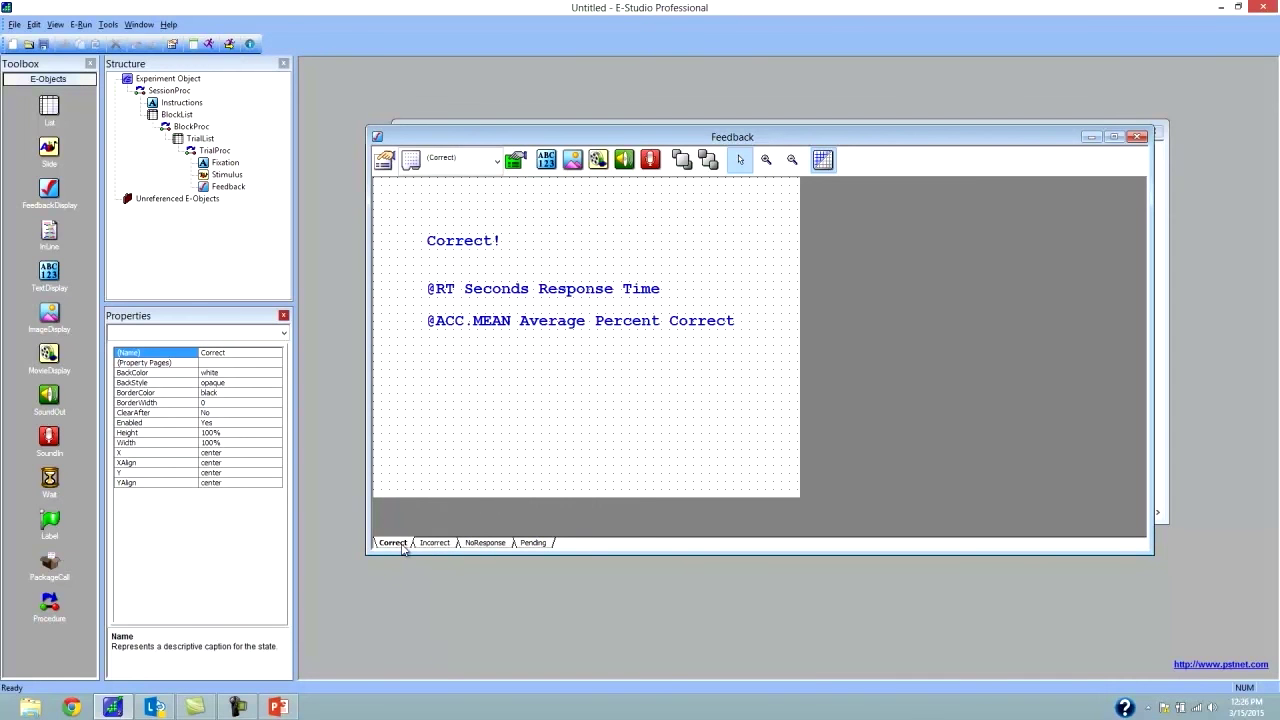
Step: Examine the text sub-objects for response time, accuracy and the Correct!/Incorrect heading on the Feedback object's Correct and Incorrect states
{"action": "left_click", "coordinate": [437, 293]}
{"action": "left_click", "coordinate": [448, 321]}
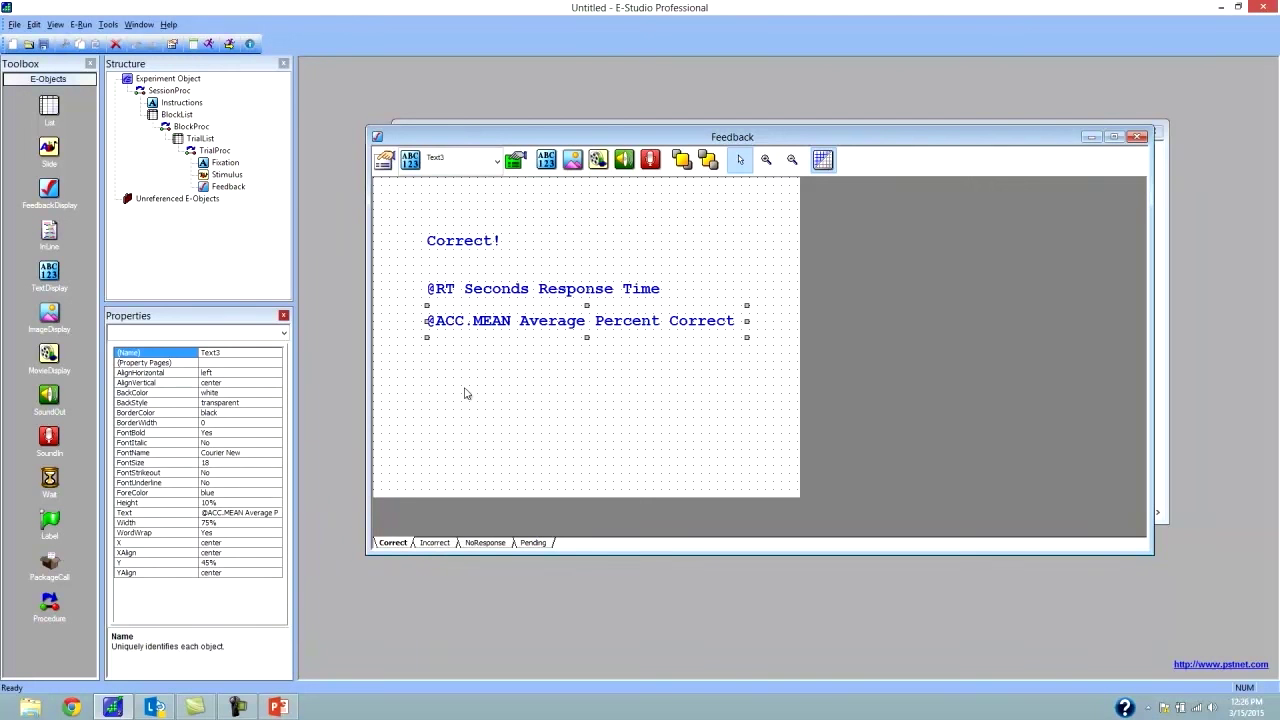
{"action": "left_click", "coordinate": [492, 290]}
{"action": "left_click", "coordinate": [454, 404]}
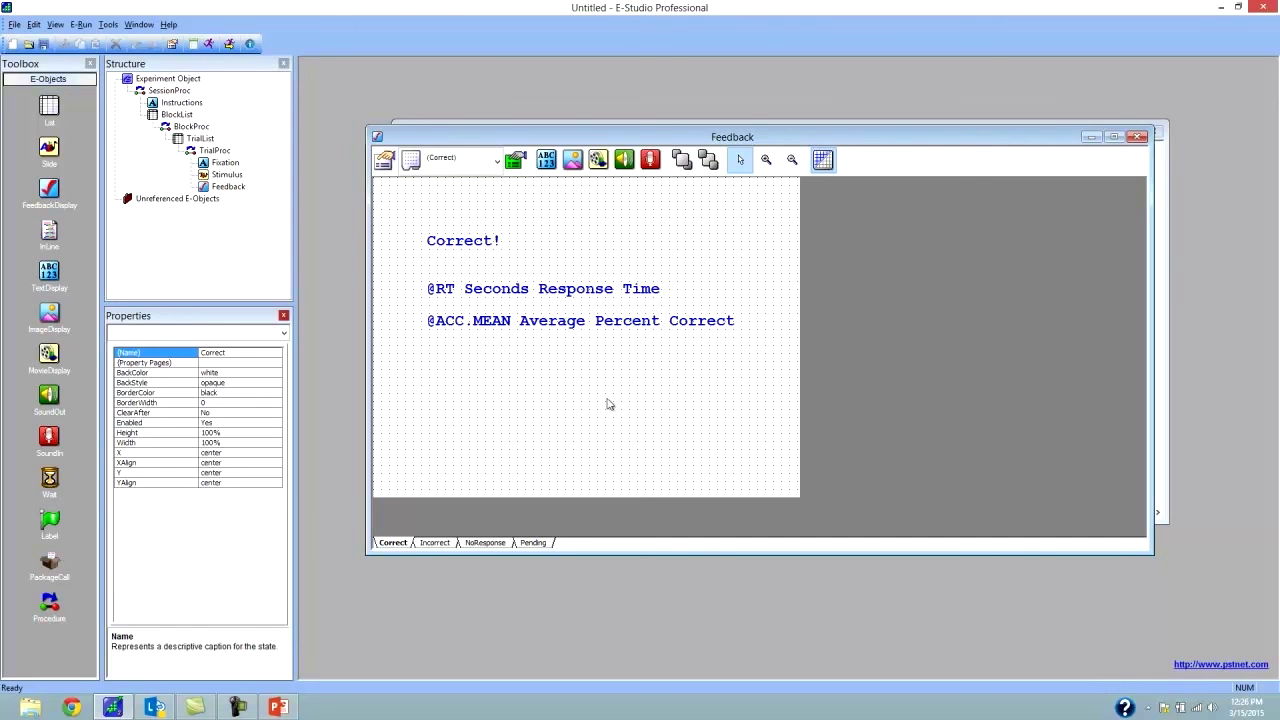
{"action": "left_click", "coordinate": [497, 245]}
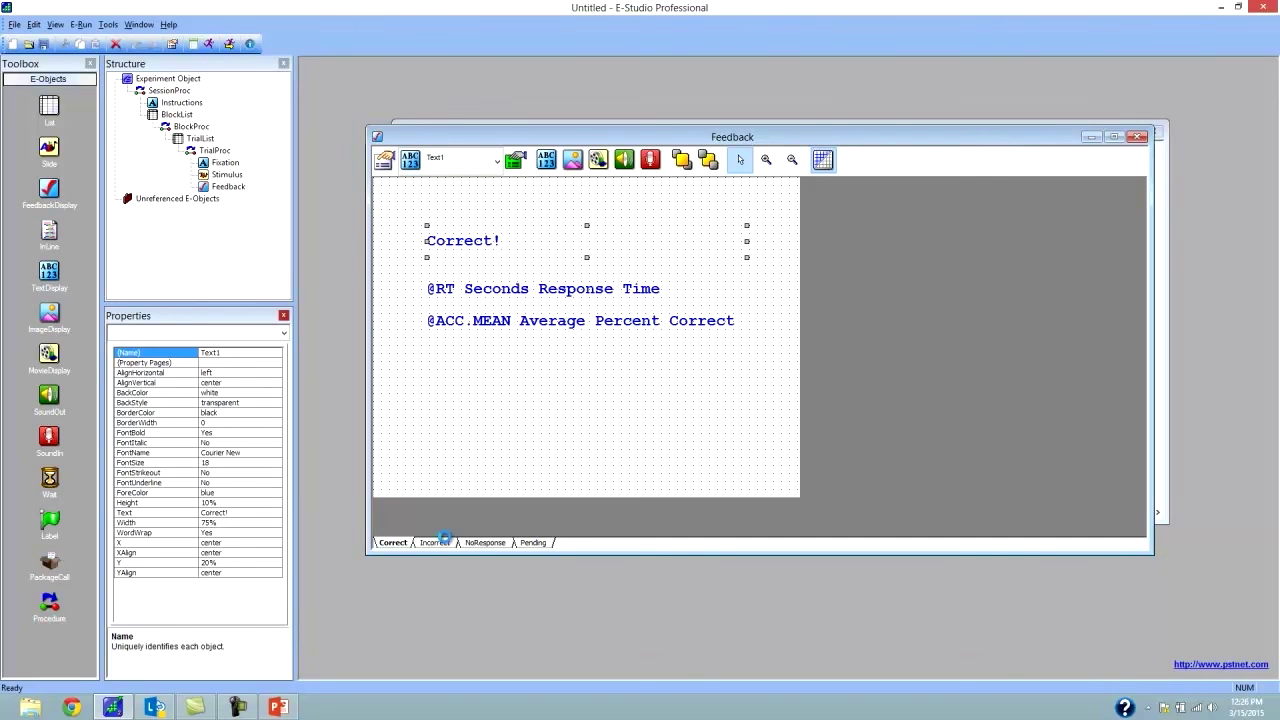
{"action": "left_click", "coordinate": [434, 542]}
{"action": "left_click", "coordinate": [490, 242]}
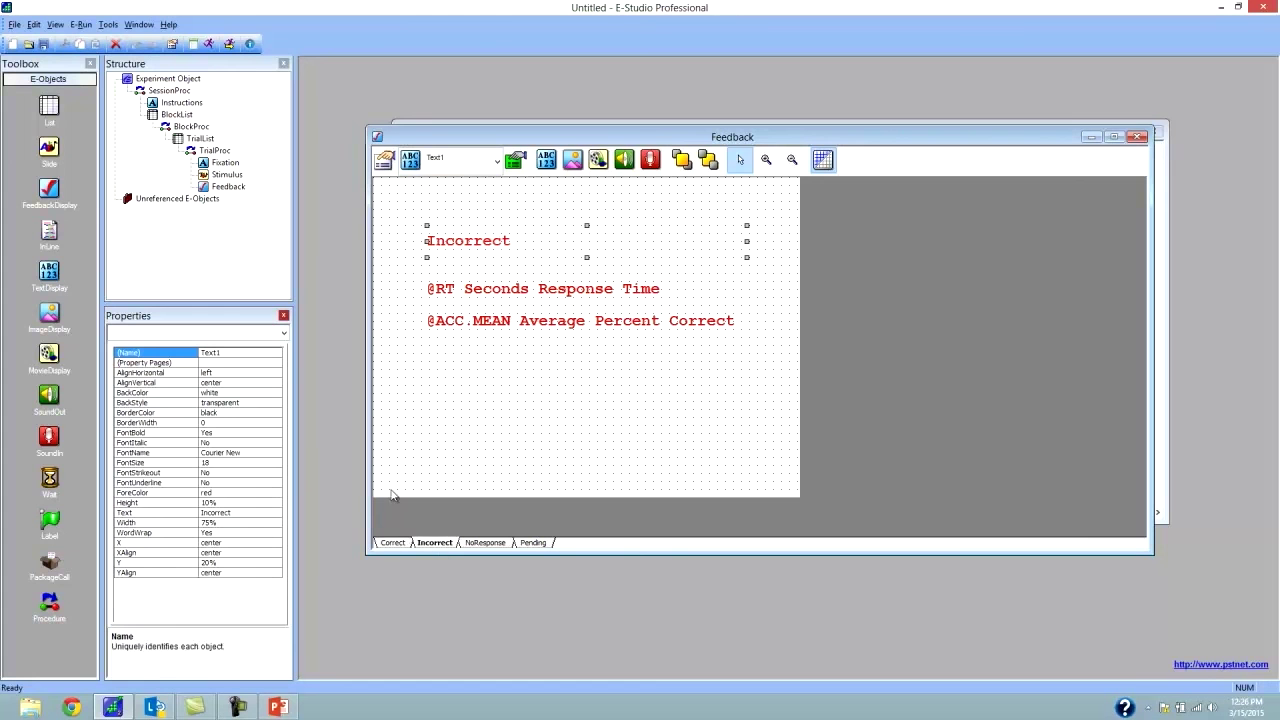
{"action": "left_click", "coordinate": [395, 542]}
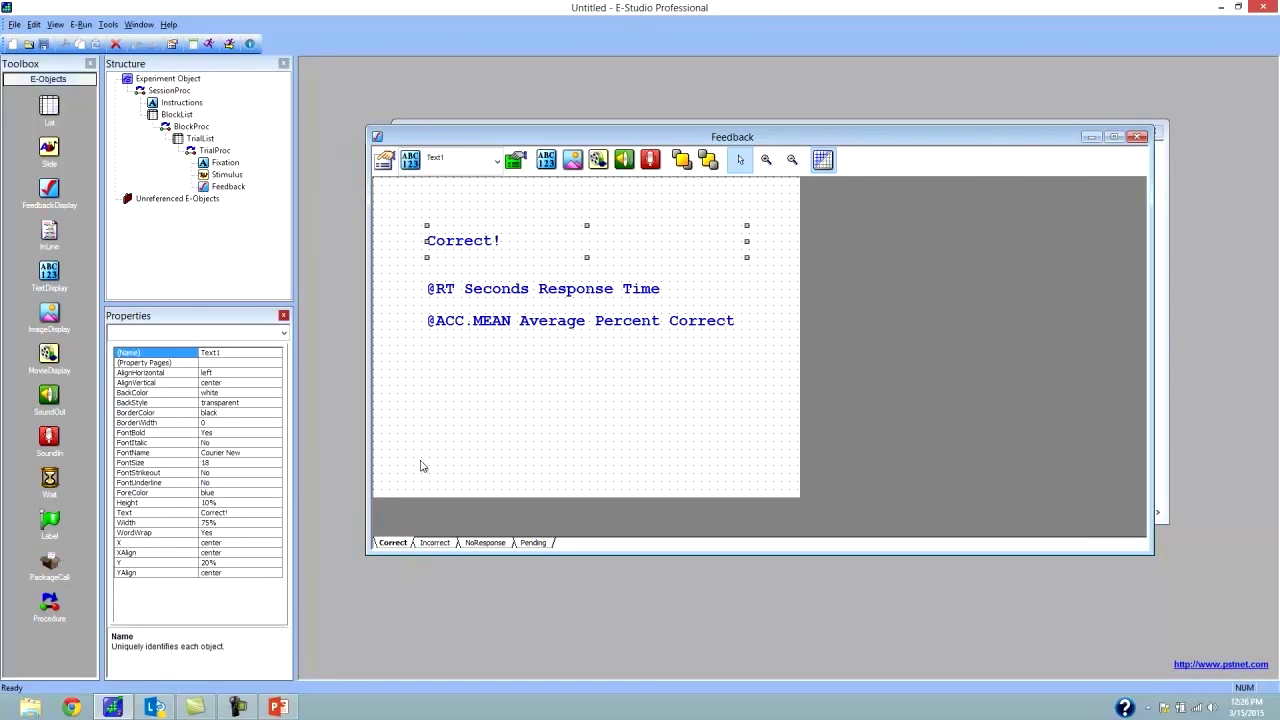
Step: Link the Feedback object to its response source by setting its Input Object Name to Stimulus
{"action": "left_click", "coordinate": [382, 166]}
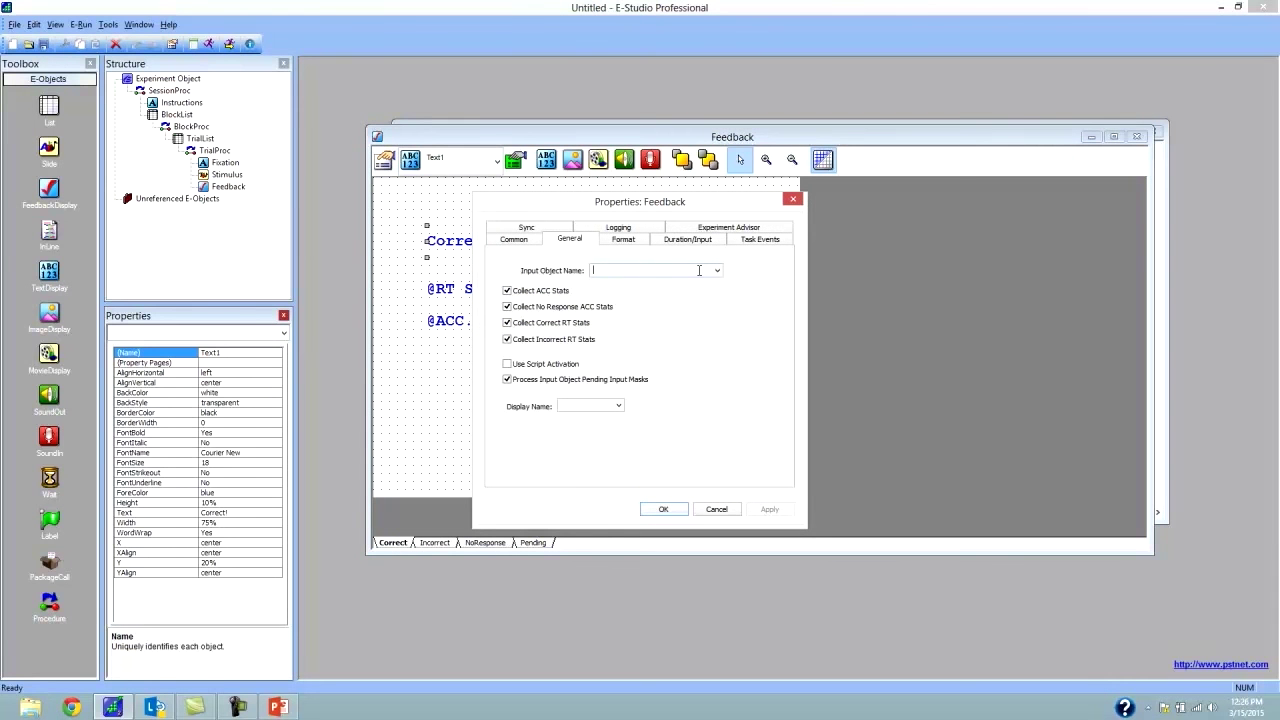
{"action": "left_click", "coordinate": [717, 270]}
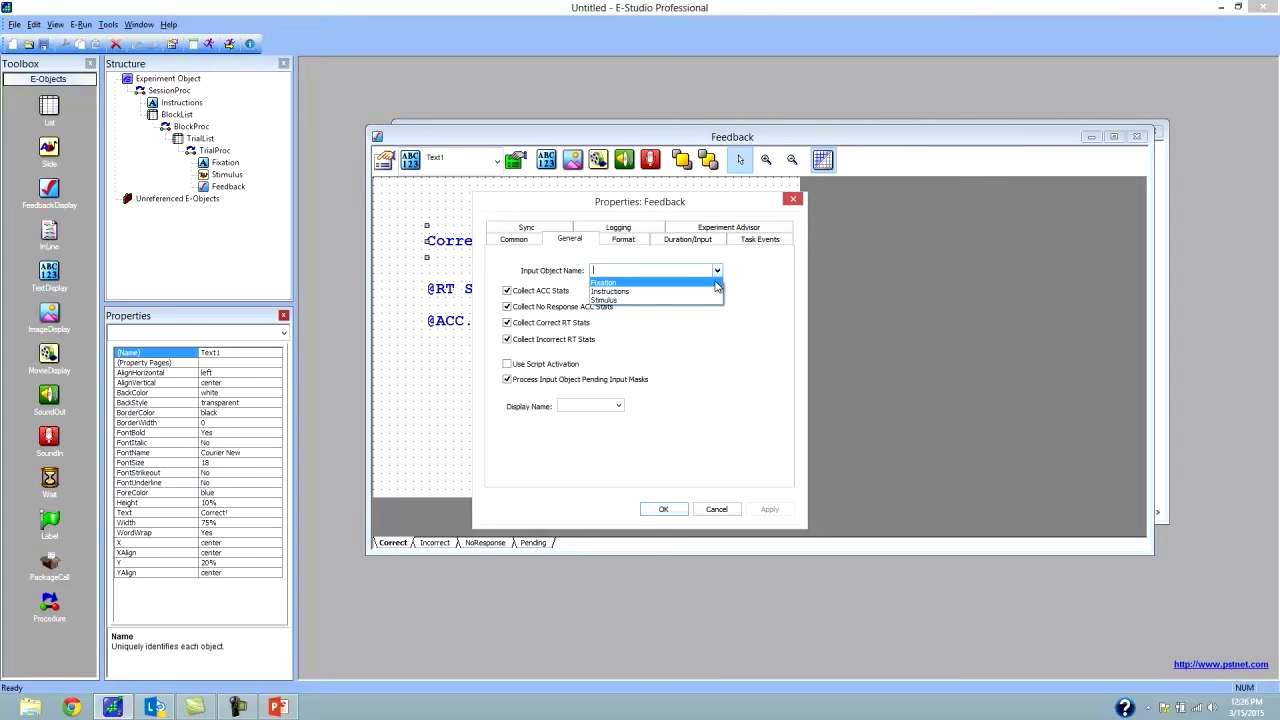
{"action": "left_click", "coordinate": [631, 301]}
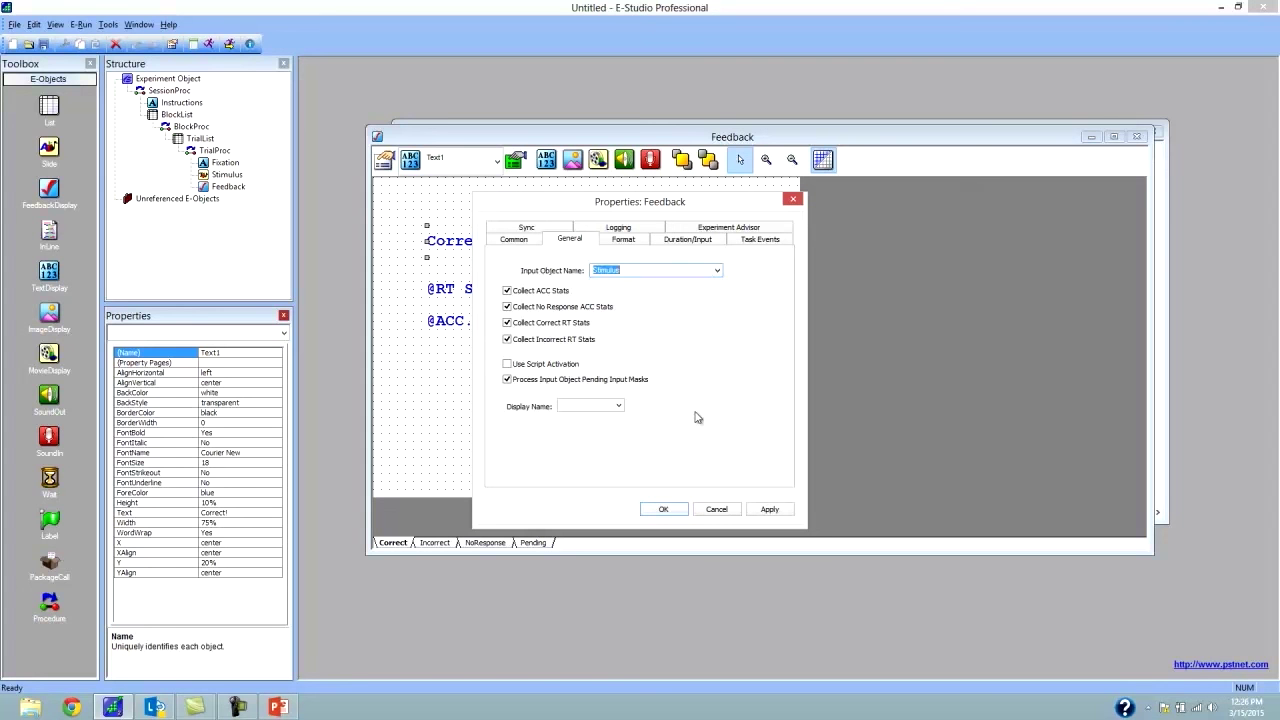
Step: Set the Feedback object's Duration to 1500 and its Data Logging to Time Audit Only, and confirm the properties
{"action": "left_click", "coordinate": [689, 240]}
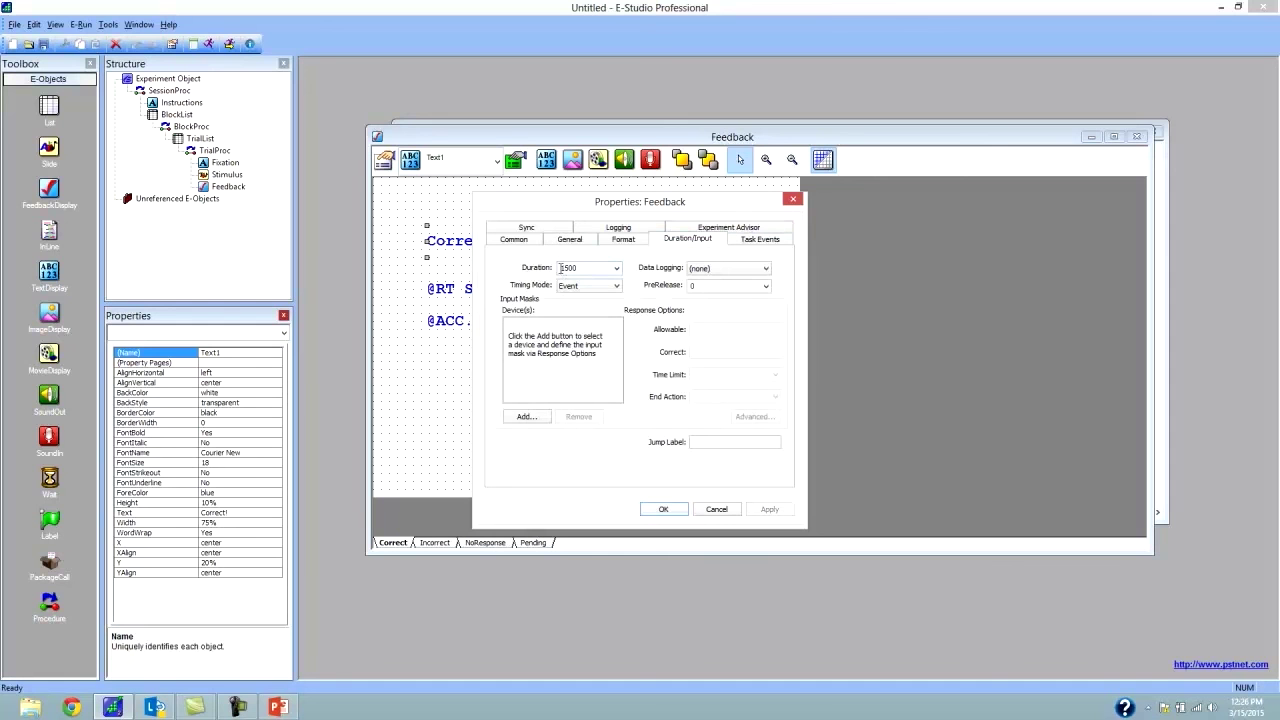
{"action": "left_click_drag", "start_coordinate": [562, 268], "coordinate": [588, 268]}
{"action": "type", "text": "1500"}
{"action": "left_click", "coordinate": [735, 269]}
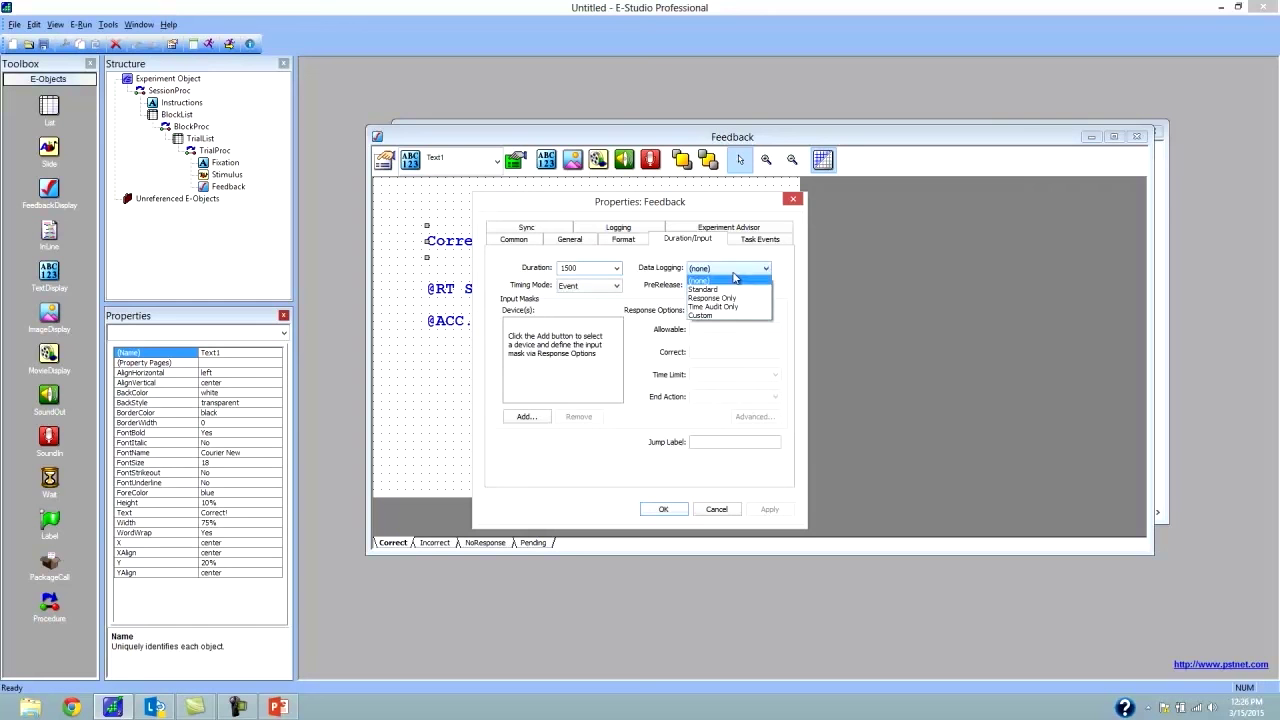
{"action": "left_click", "coordinate": [736, 307]}
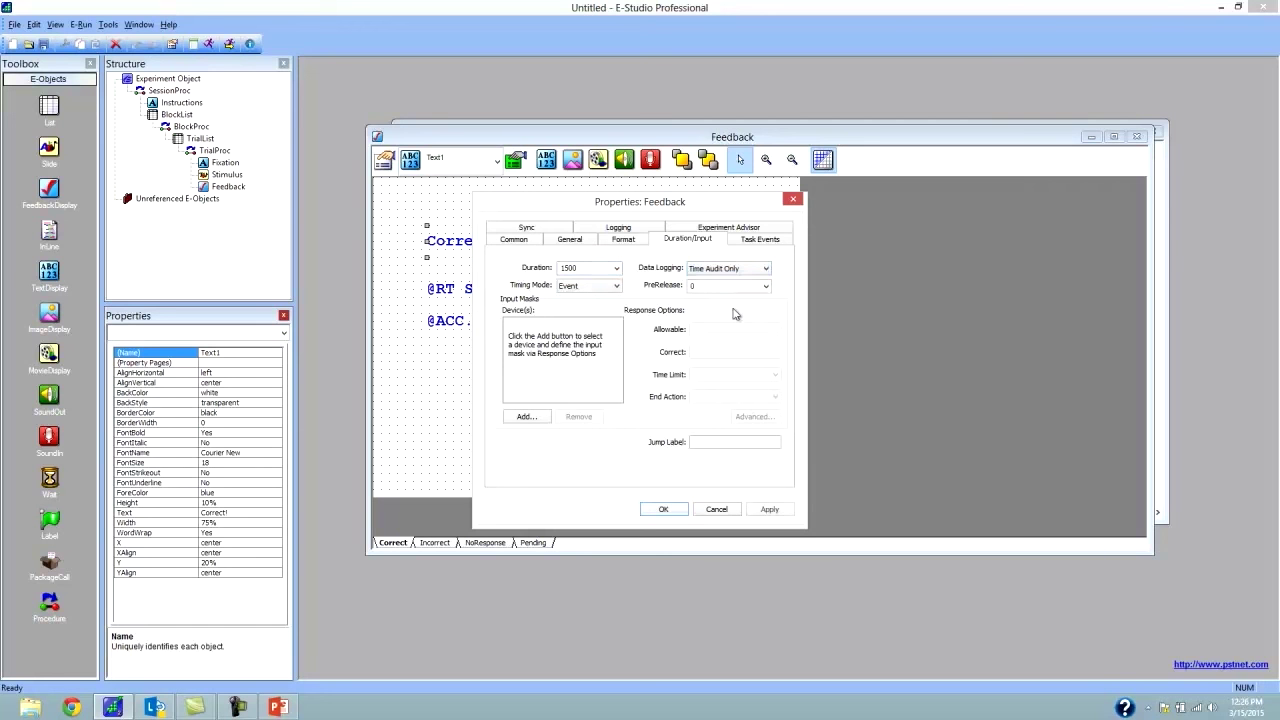
{"action": "left_click", "coordinate": [678, 509]}
{"action": "left_click", "coordinate": [658, 437]}
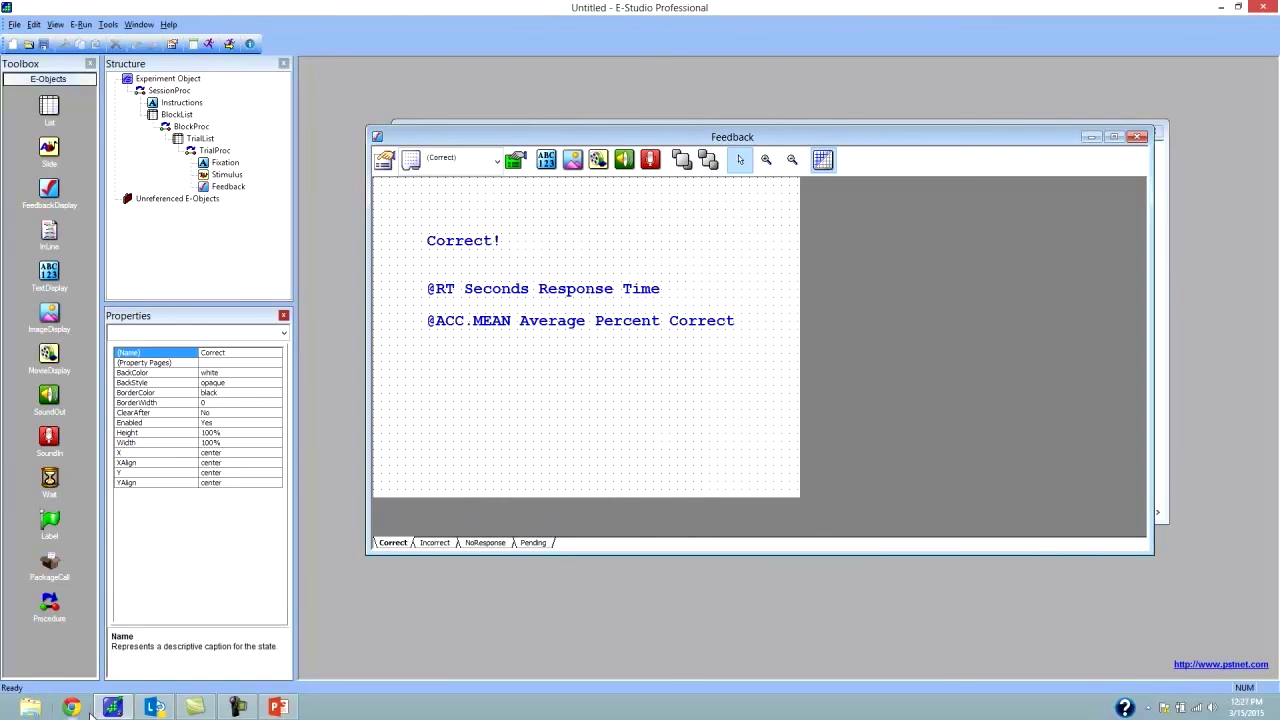
Step: Switch to PowerPoint to review the "Create a feedback object" slide, and return to E-Studio
{"action": "left_click", "coordinate": [278, 708]}
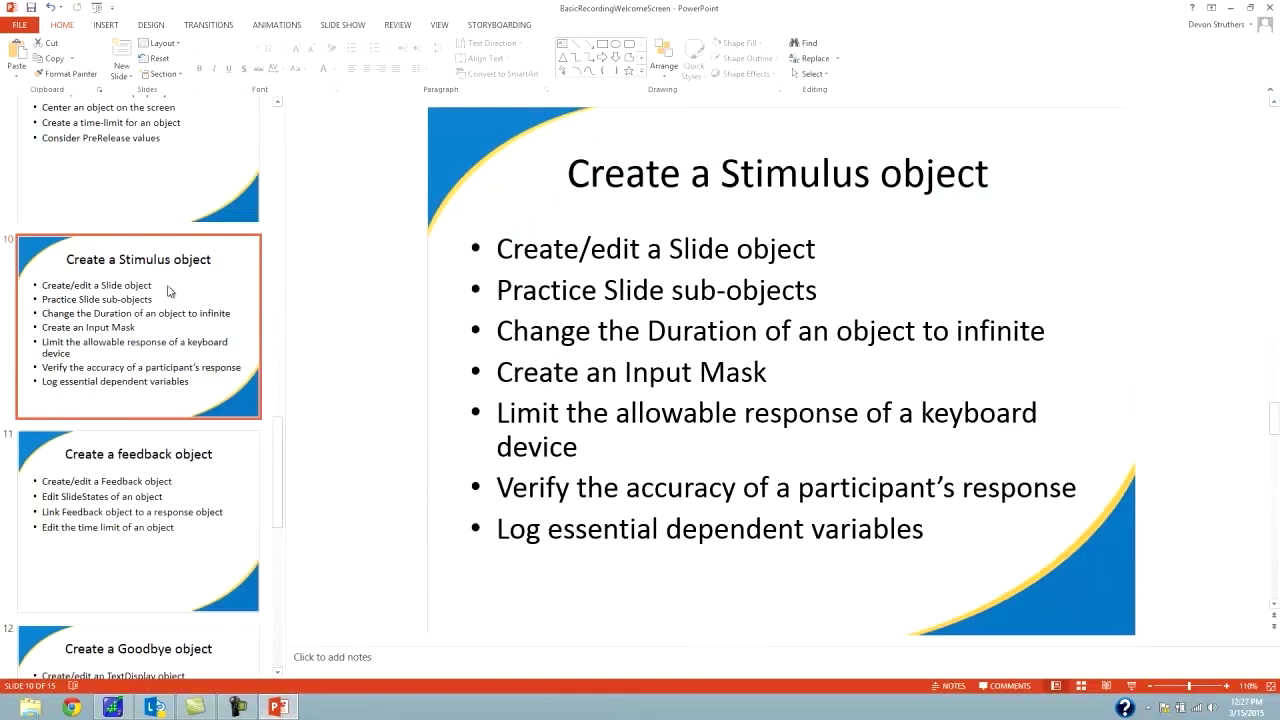
{"action": "scroll", "coordinate": [180, 407], "scroll_direction": "down", "scroll_amount": 2}
{"action": "left_click", "coordinate": [183, 317]}
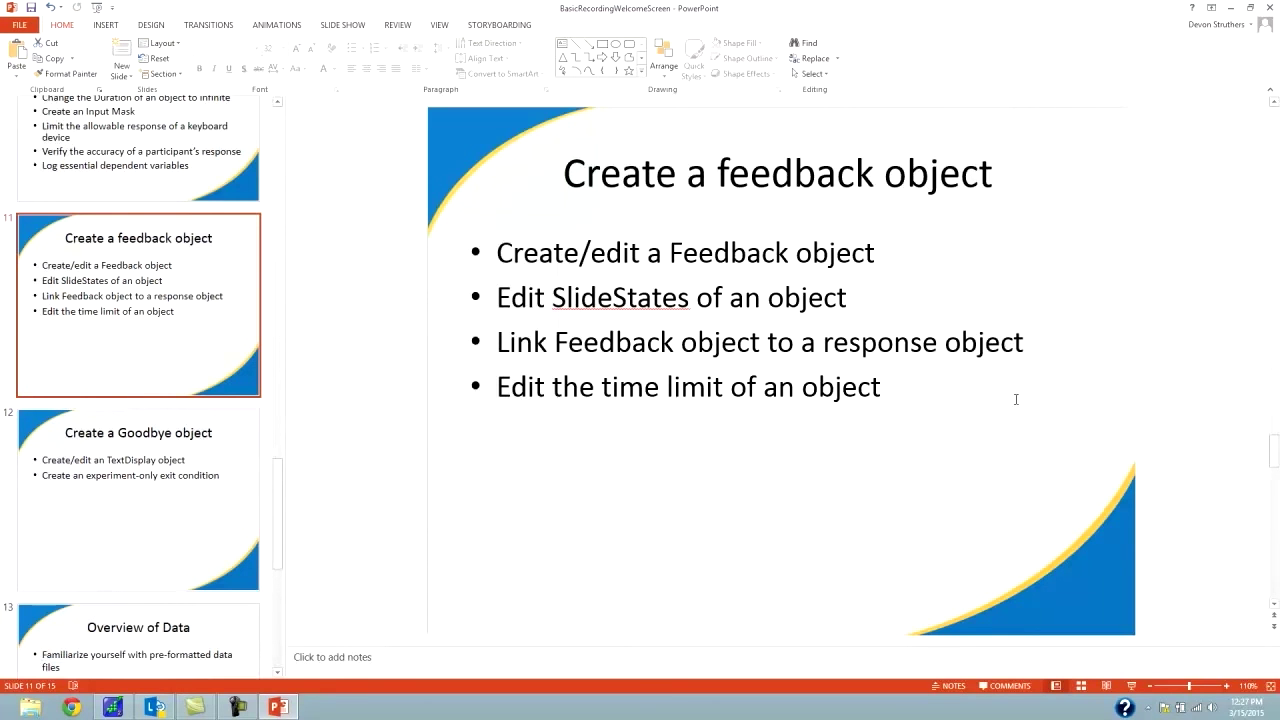
{"action": "left_click", "coordinate": [1232, 9]}
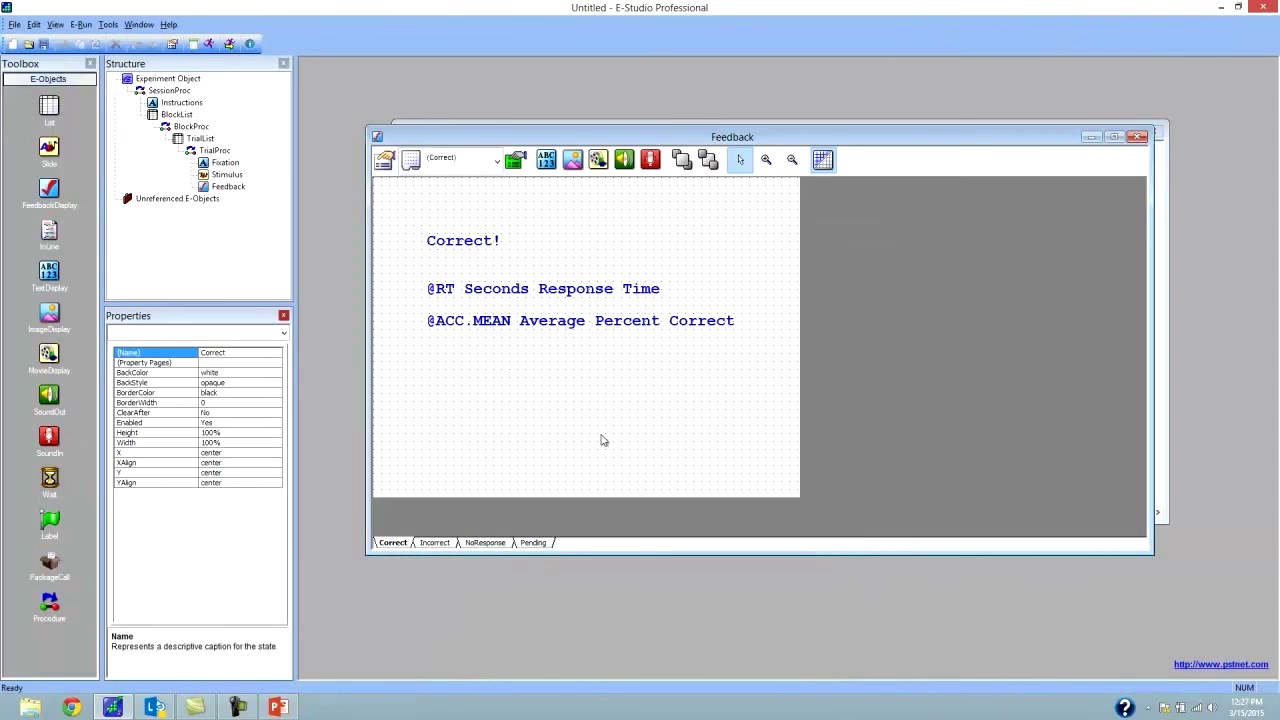
Step: Close the Feedback and TrialProc windows and open the SessionProc timeline
{"action": "left_click", "coordinate": [1136, 140]}
{"action": "left_click", "coordinate": [657, 357]}
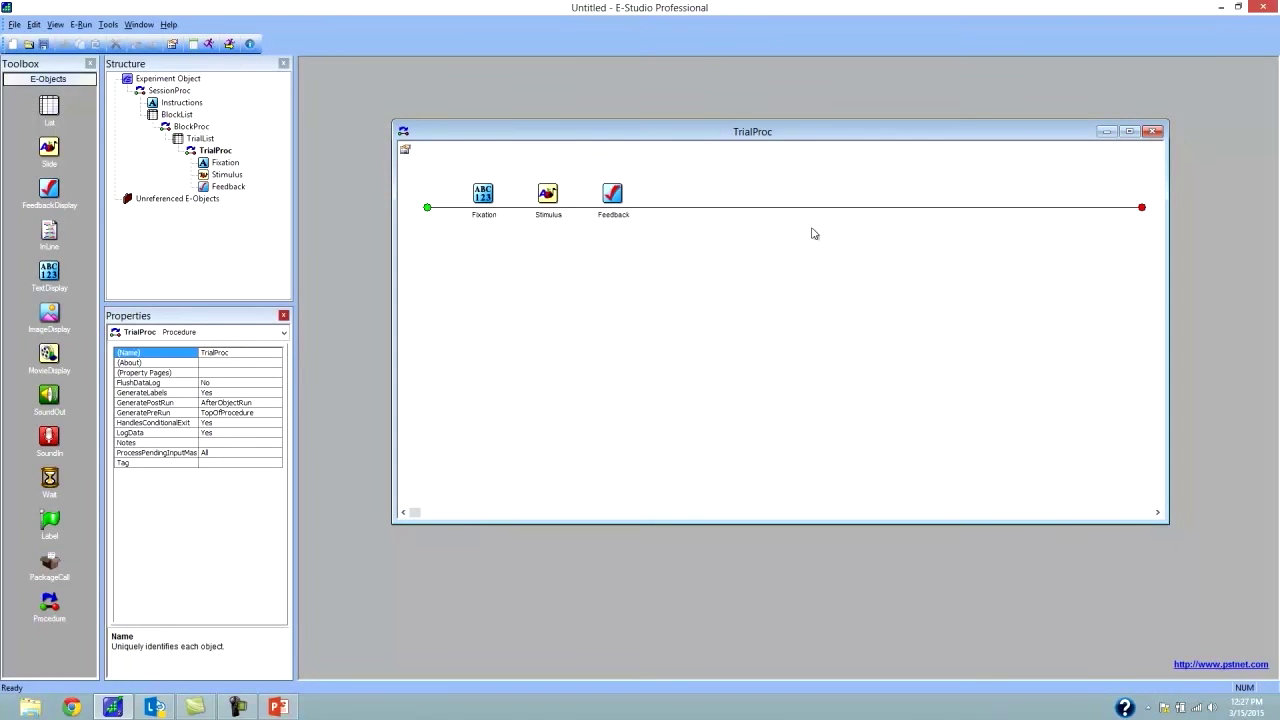
{"action": "left_click", "coordinate": [1148, 133]}
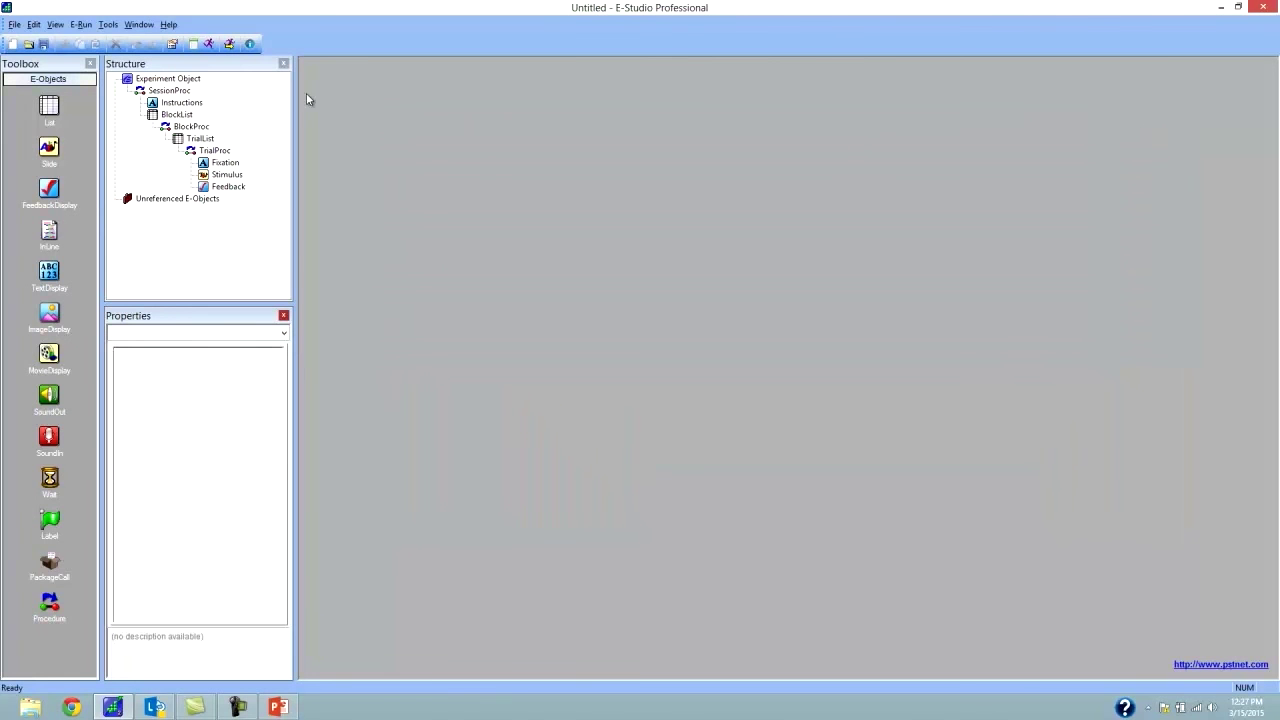
{"action": "double_click", "coordinate": [172, 90]}
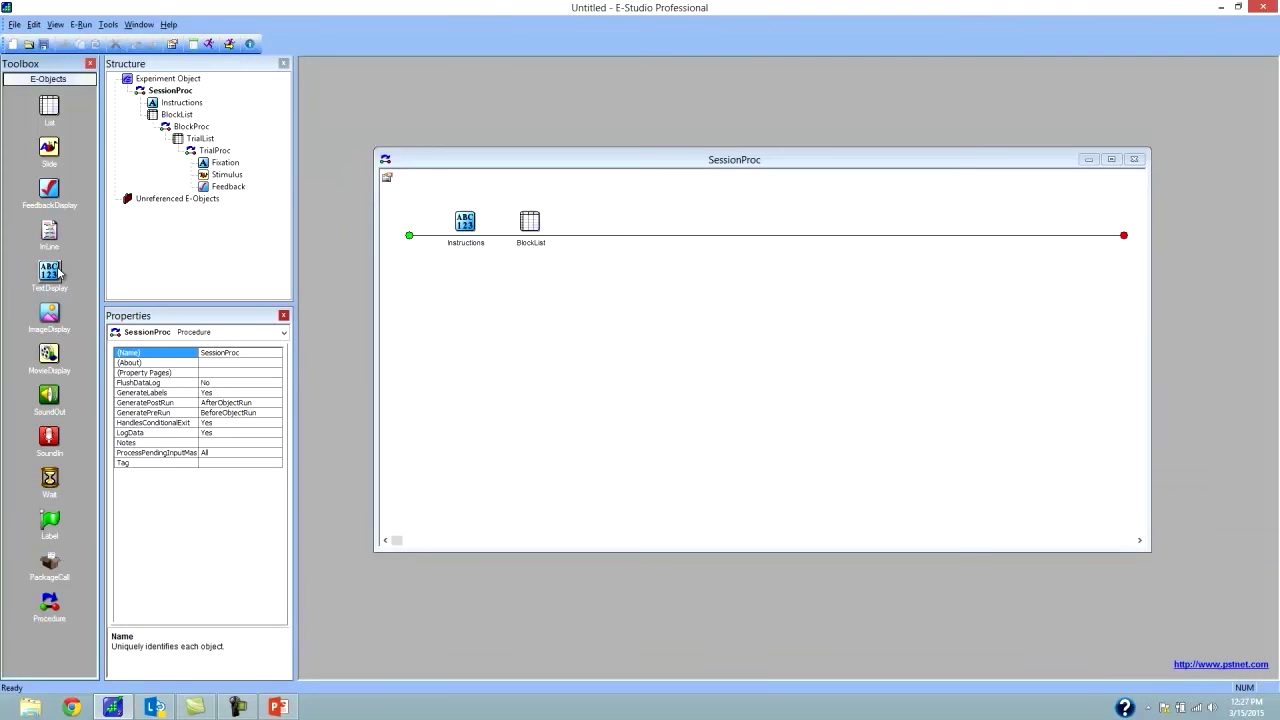
Step: Add a TextDisplay object after BlockList on the SessionProc timeline and rename it Goodbye
{"action": "left_click_drag", "start_coordinate": [52, 271], "coordinate": [606, 228]}
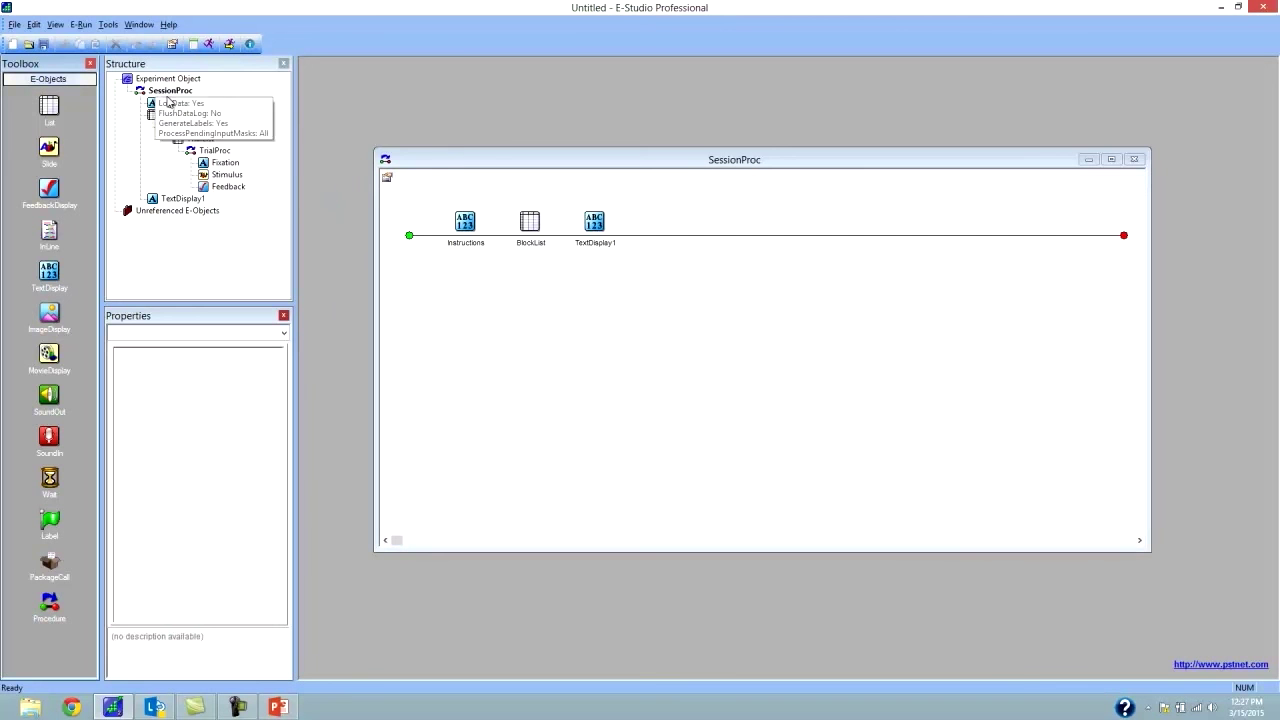
{"action": "left_click", "coordinate": [595, 222]}
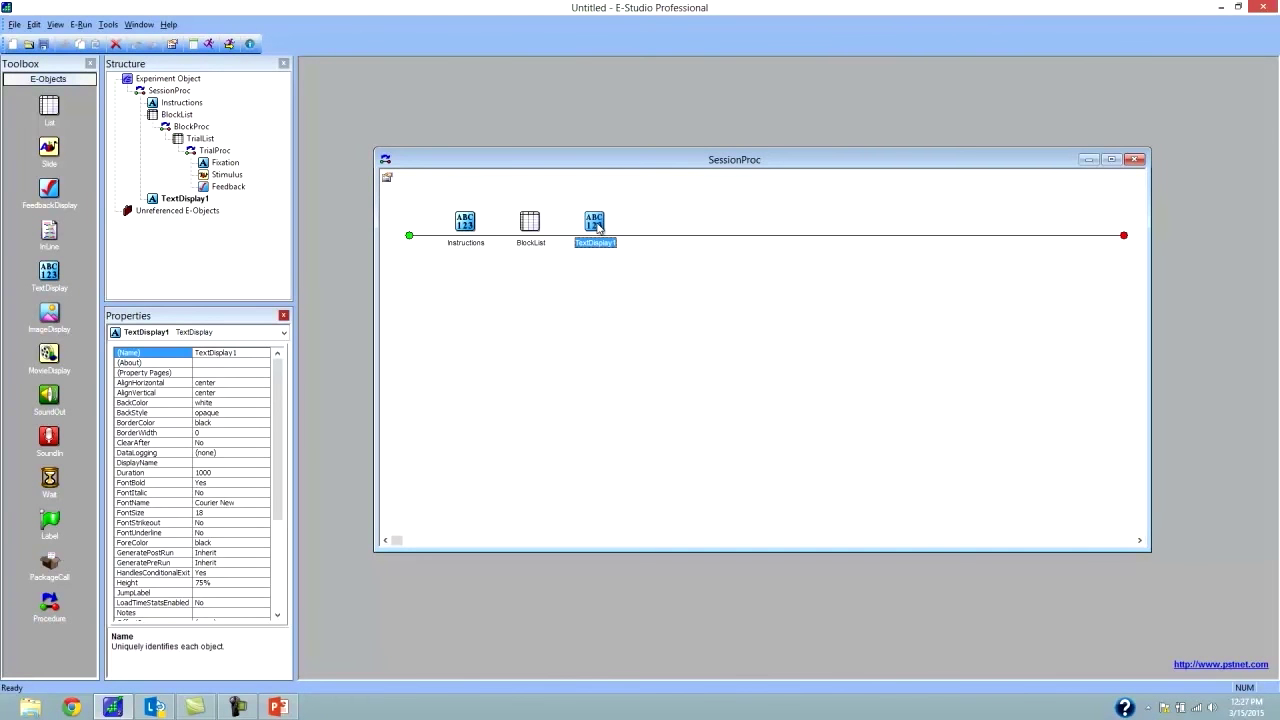
{"action": "right_click", "coordinate": [597, 226]}
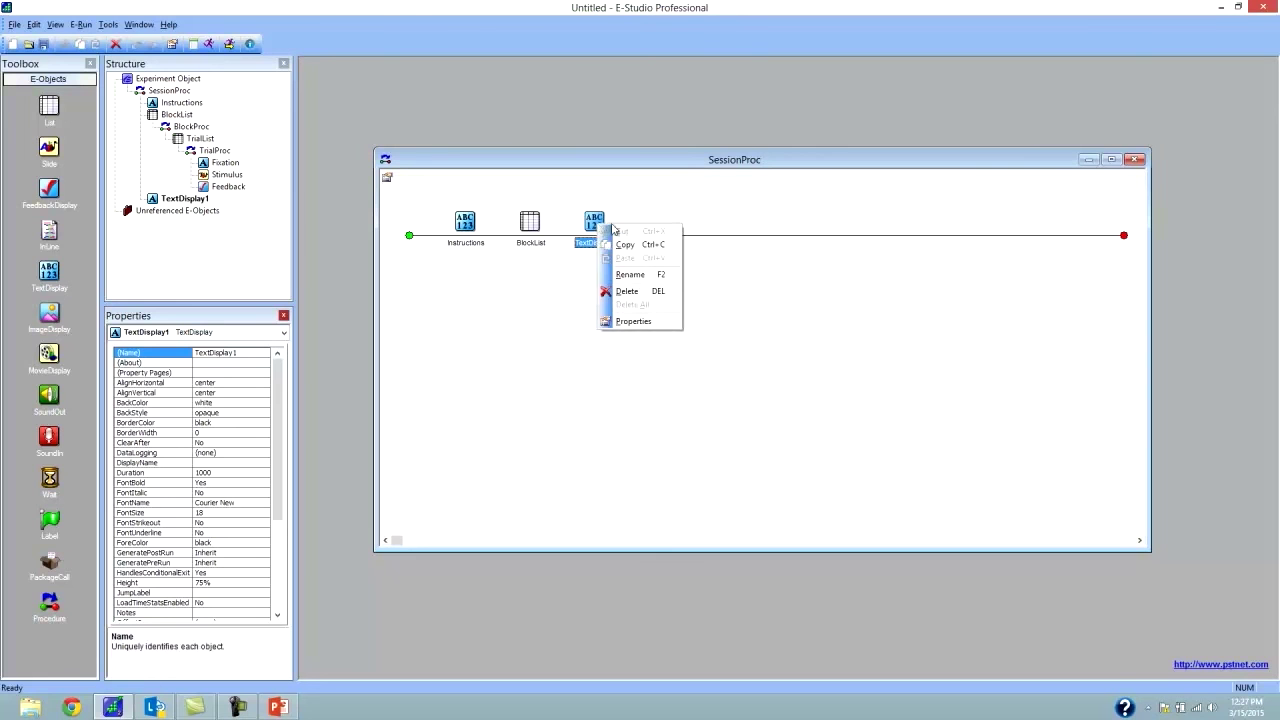
{"action": "left_click", "coordinate": [632, 276]}
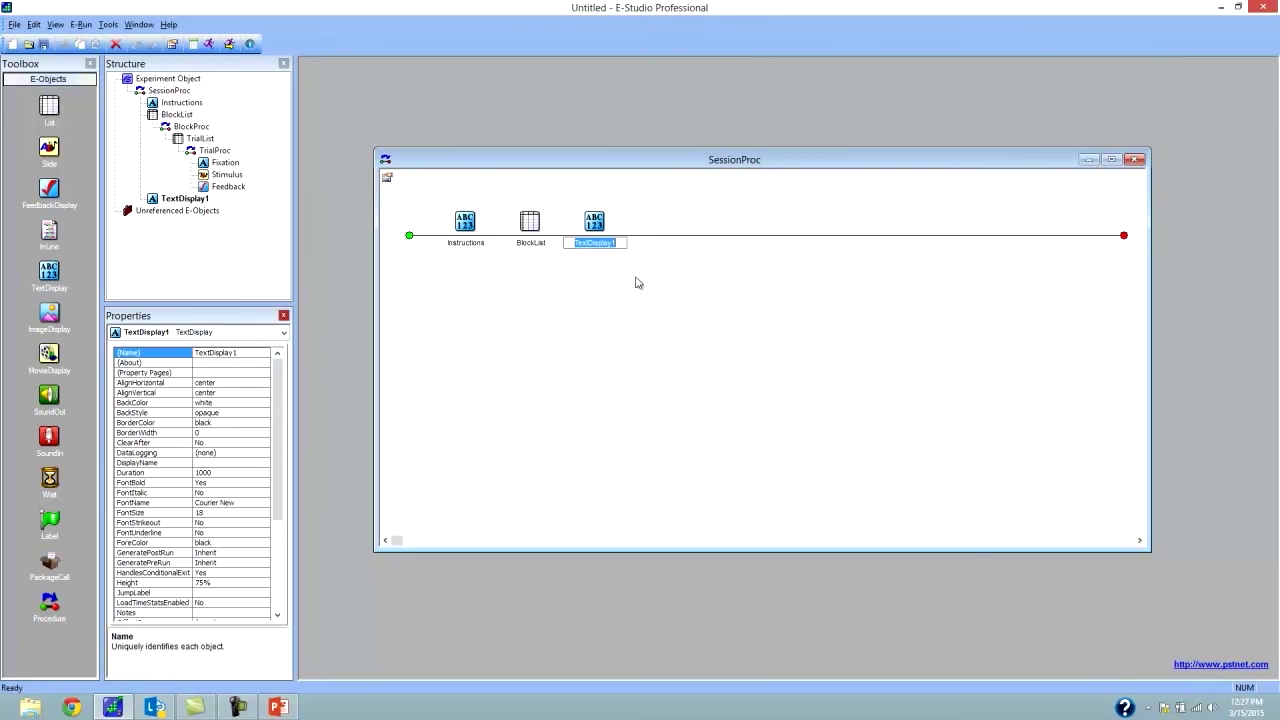
{"action": "type", "text": "Goodbye"}
{"action": "key", "text": "Return"}
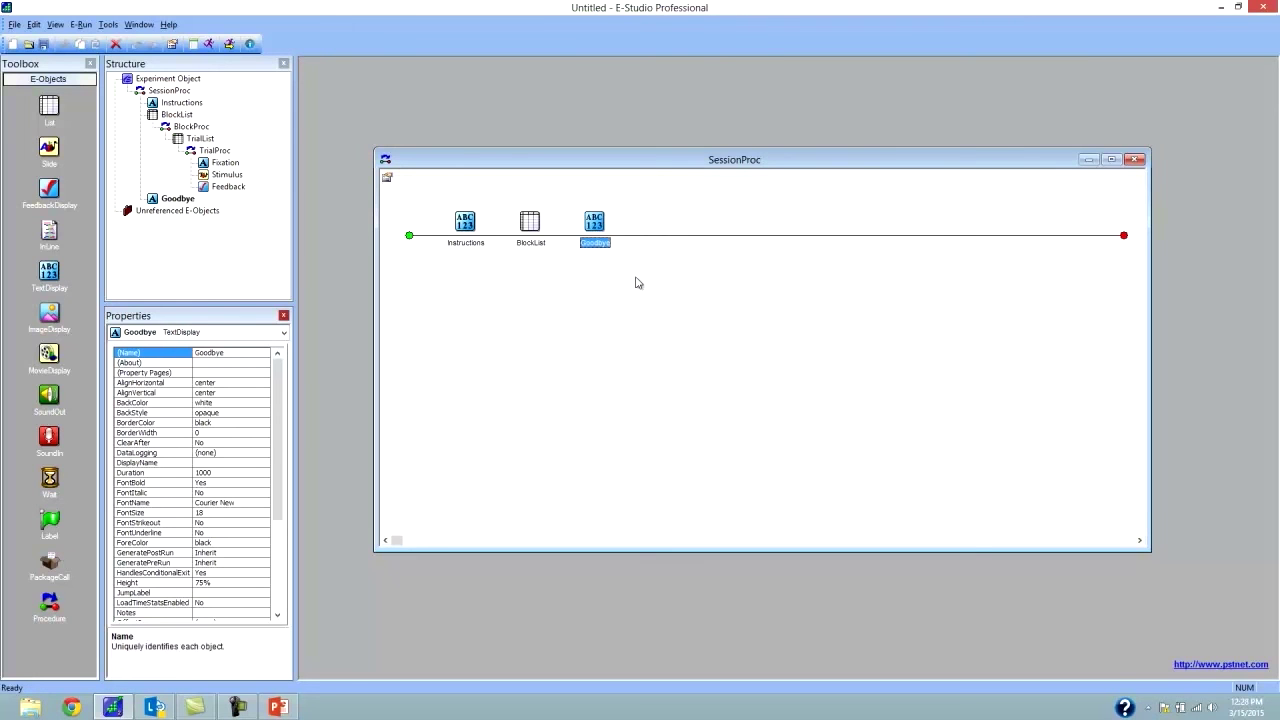
{"action": "left_click", "coordinate": [628, 276]}
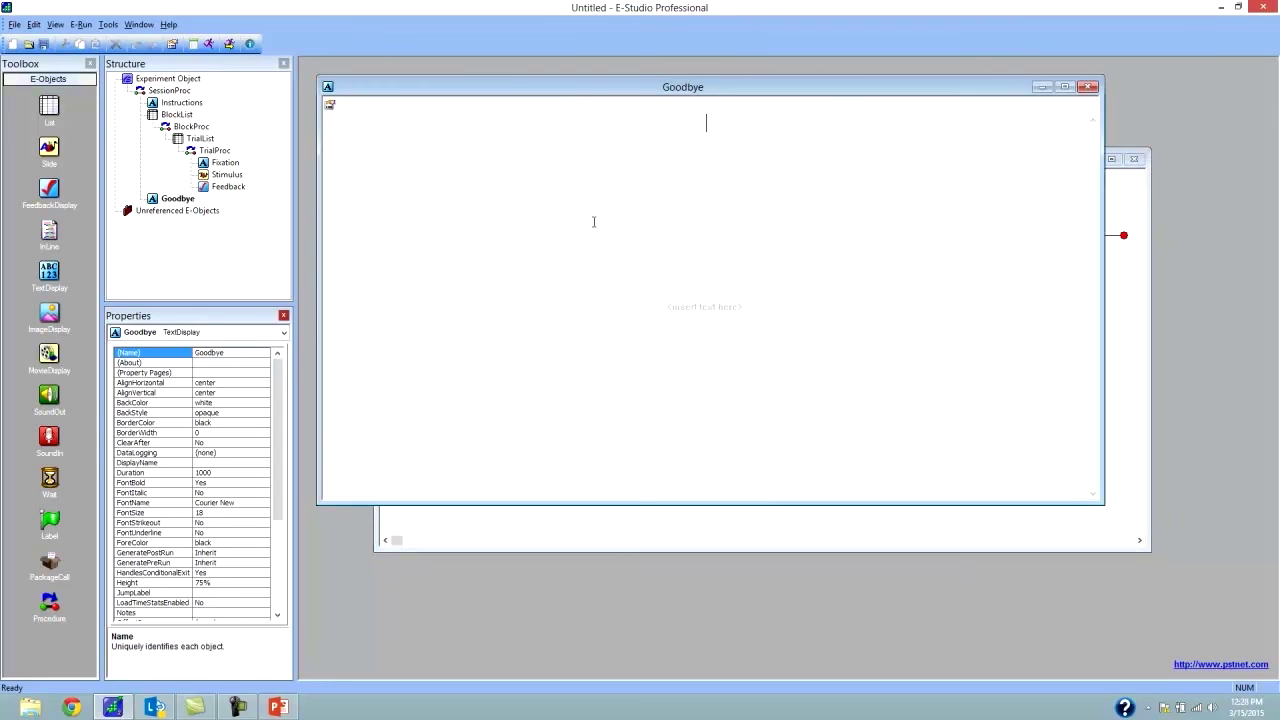
Step: Open the Goodbye object and enter "Thank you for your participation!" followed by "Please let the experimenter know when you are finished."
{"action": "double_click", "coordinate": [594, 221]}
{"action": "left_click_drag", "start_coordinate": [697, 92], "coordinate": [781, 176]}
{"action": "left_click", "coordinate": [785, 210]}
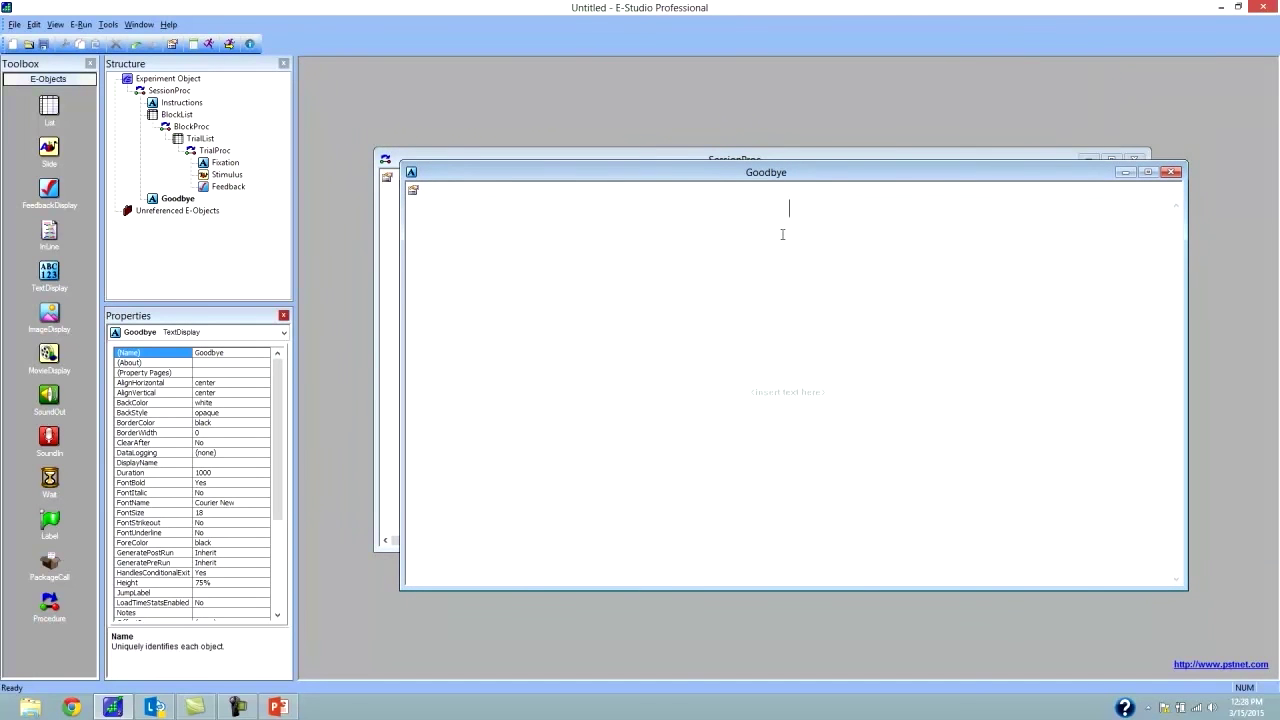
{"action": "type", "text": "Thank you for "}
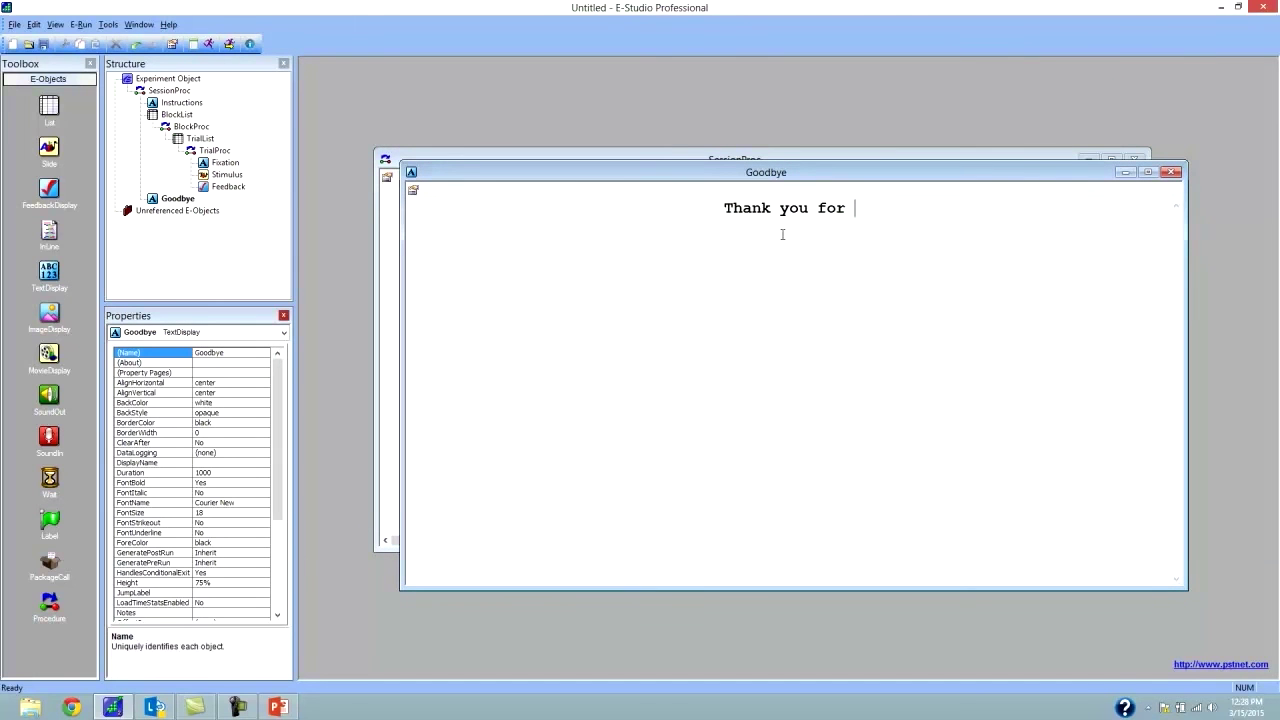
{"action": "type", "text": "your par"}
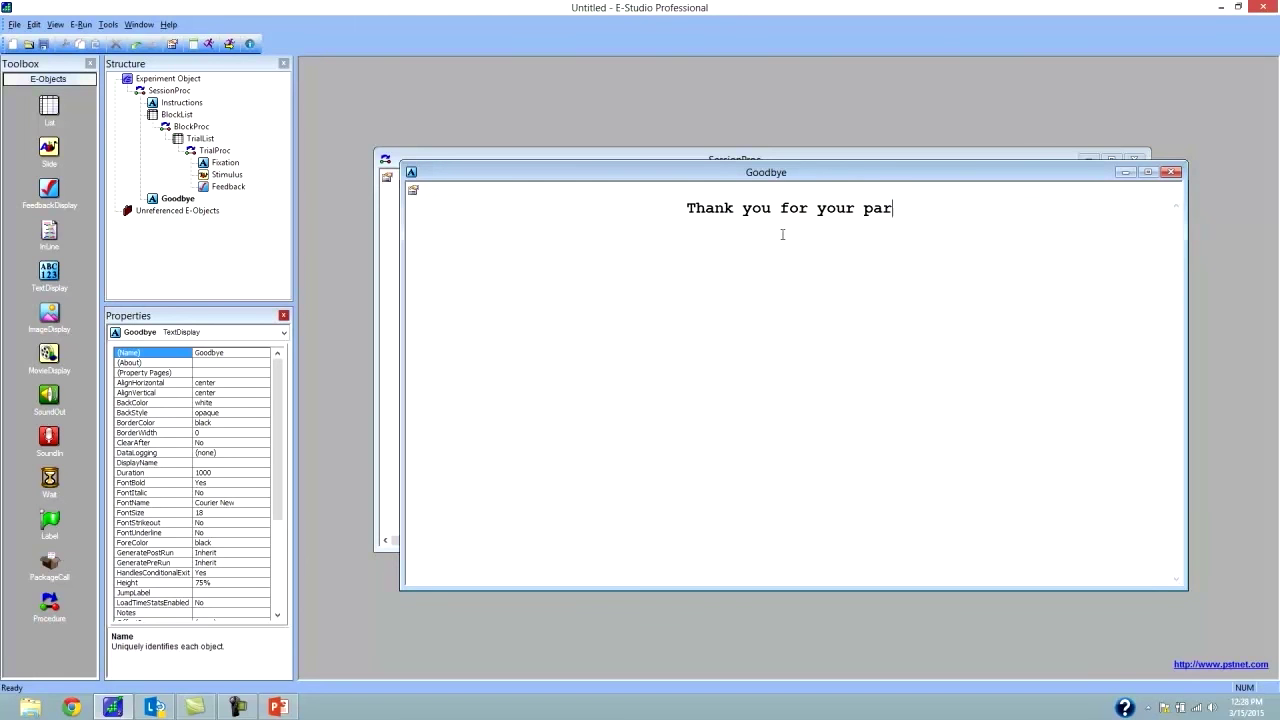
{"action": "type", "text": "ticipation!"}
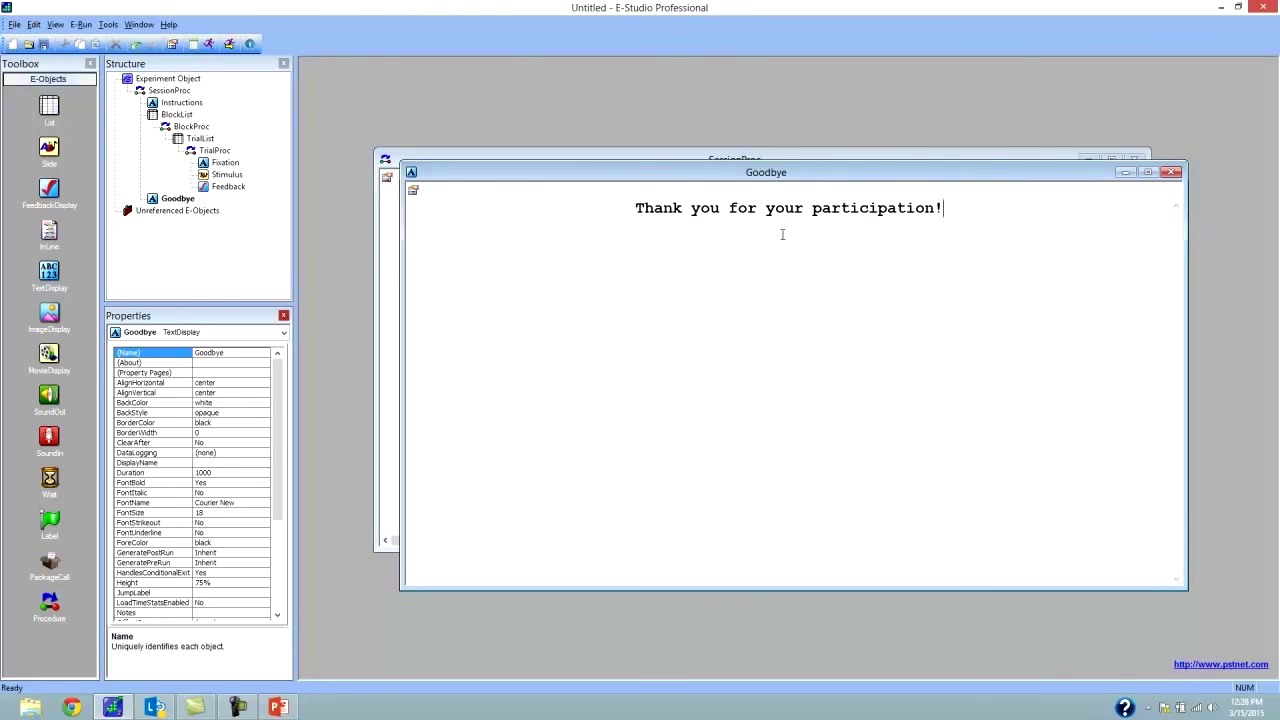
{"action": "key", "text": "Return"}
{"action": "type", "text": "Please let the experimenter know when you are finished."}
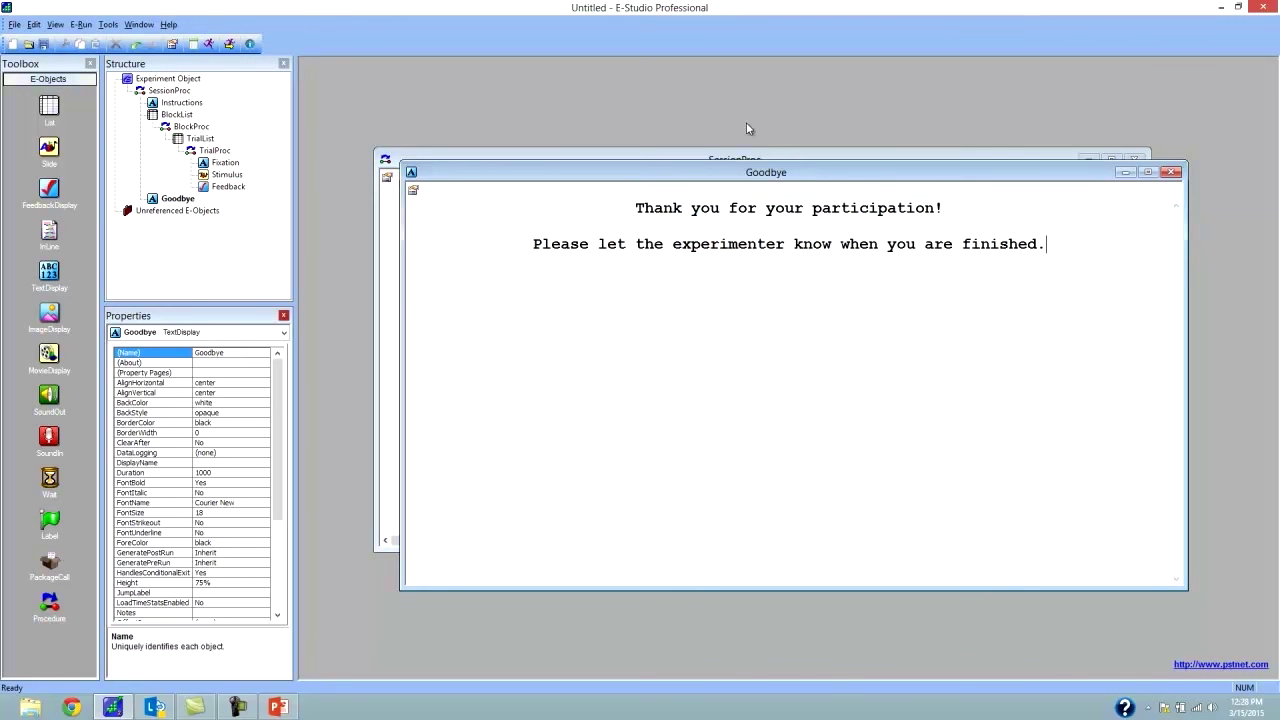
Step: Set the Goodbye object's Duration to (infinite) and its Data Logging to Time Audit Only
{"action": "left_click", "coordinate": [414, 192]}
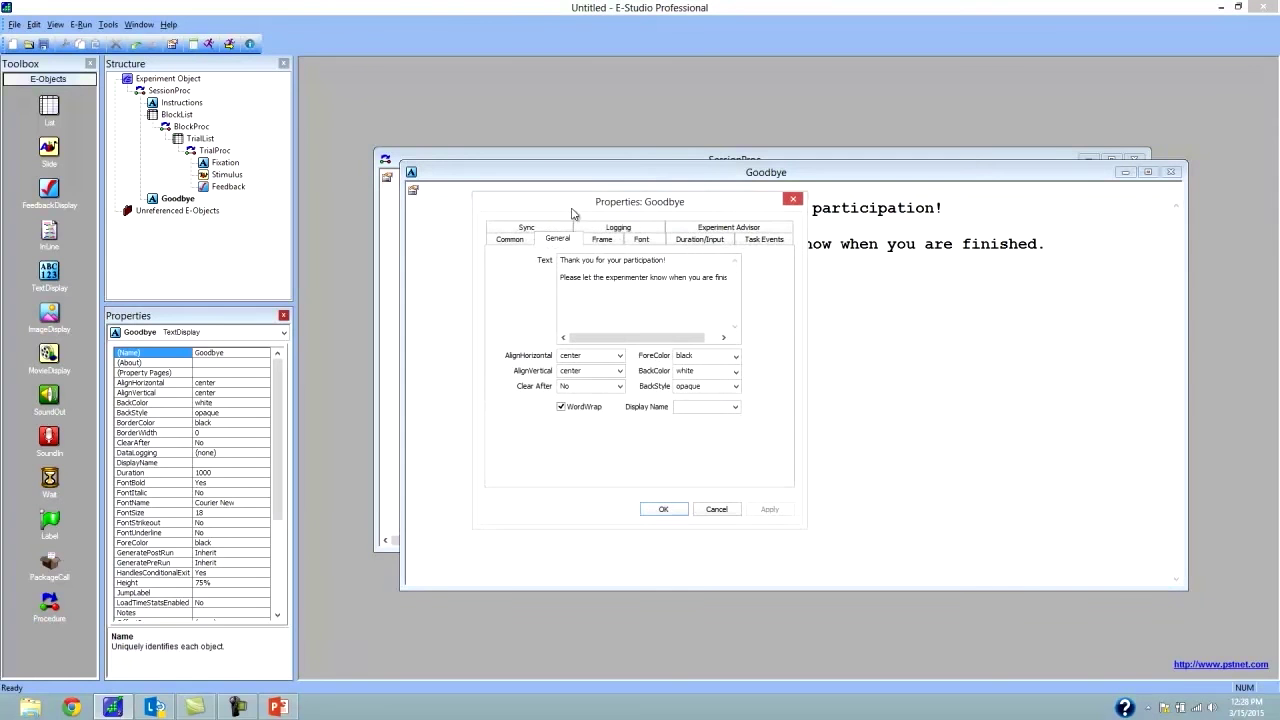
{"action": "left_click", "coordinate": [708, 240]}
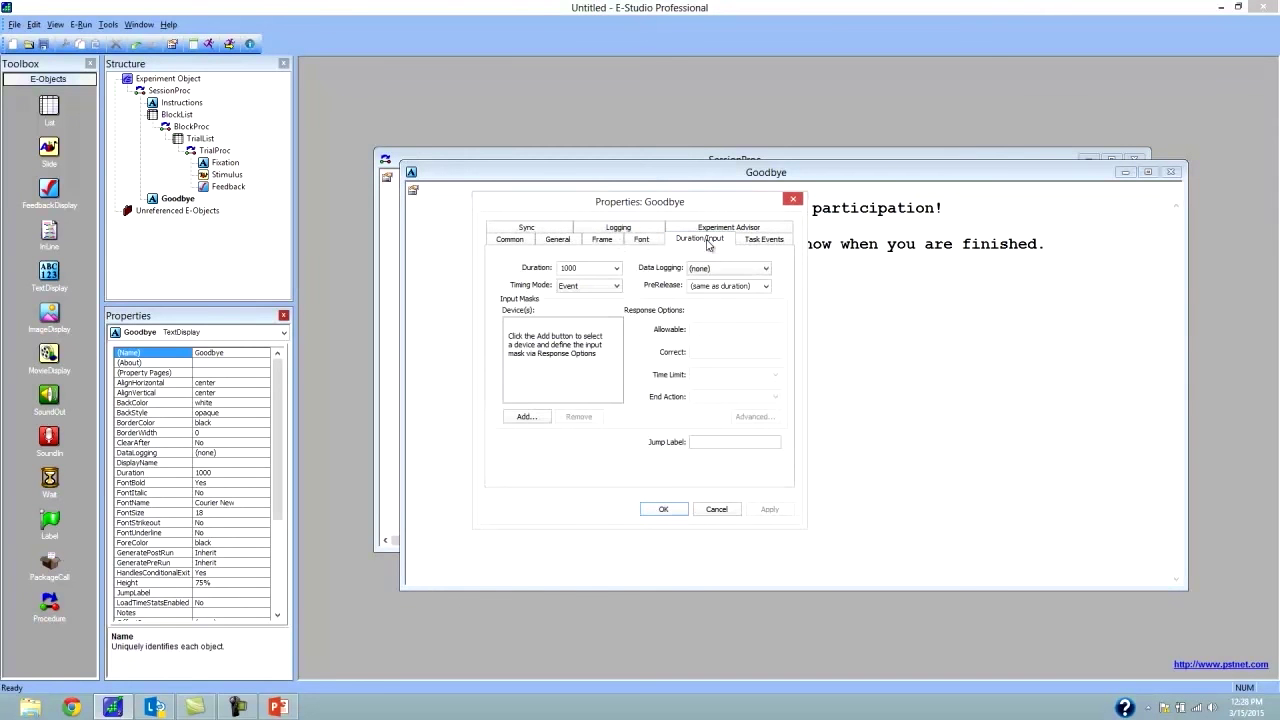
{"action": "left_click", "coordinate": [617, 268]}
{"action": "left_click", "coordinate": [618, 285]}
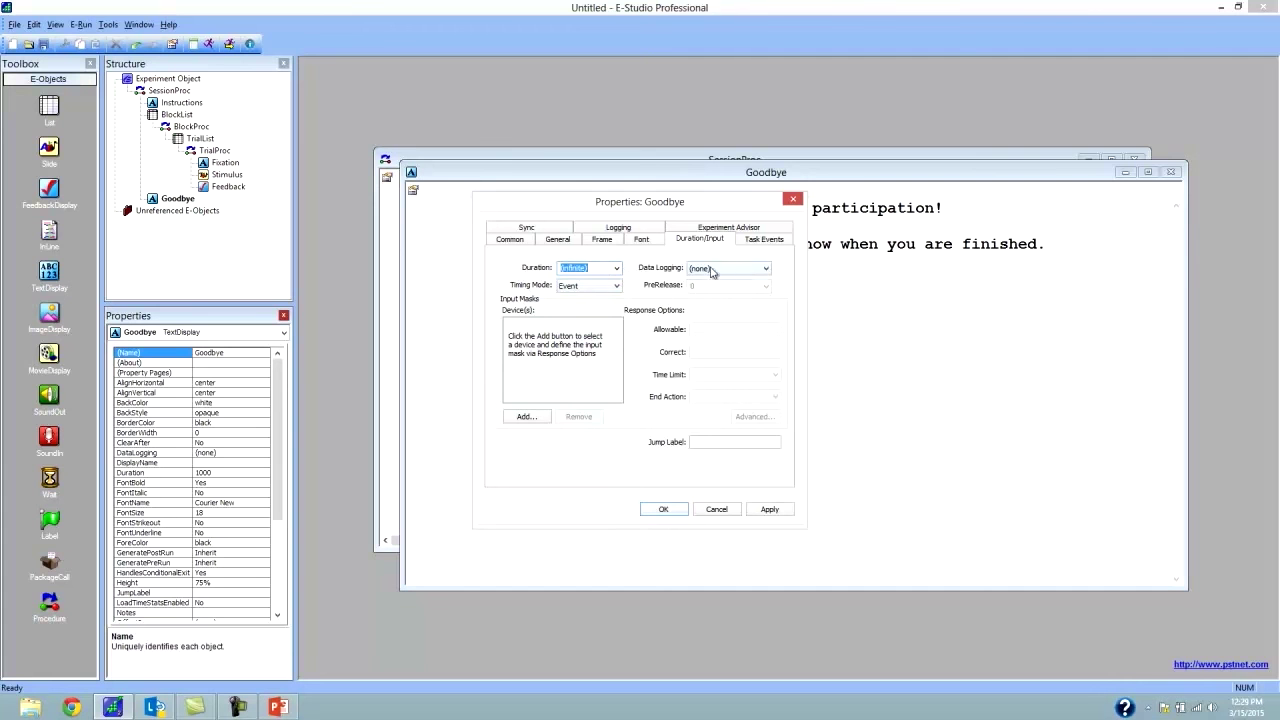
{"action": "left_click", "coordinate": [765, 268]}
{"action": "left_click", "coordinate": [750, 313]}
Step: Add a Keyboard input device to the Goodbye object, replace its allowable {ANY} response with "{+", and confirm the properties
{"action": "left_click", "coordinate": [545, 419]}
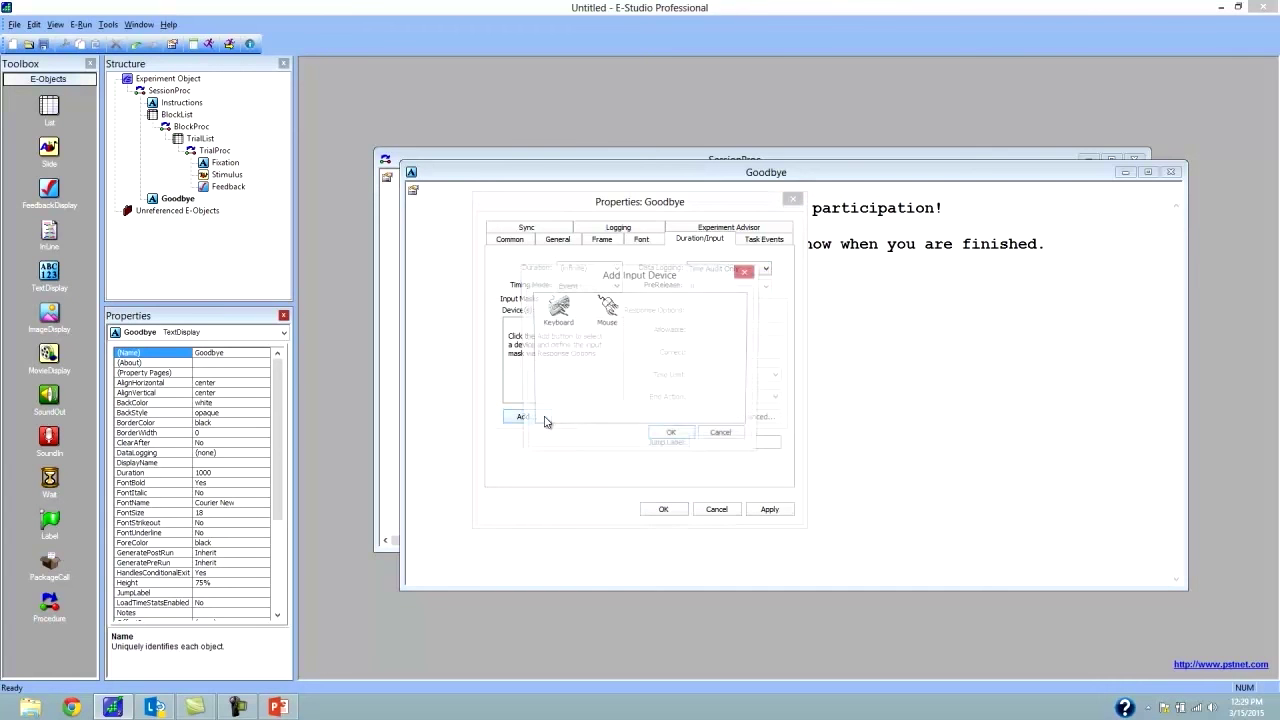
{"action": "double_click", "coordinate": [558, 310]}
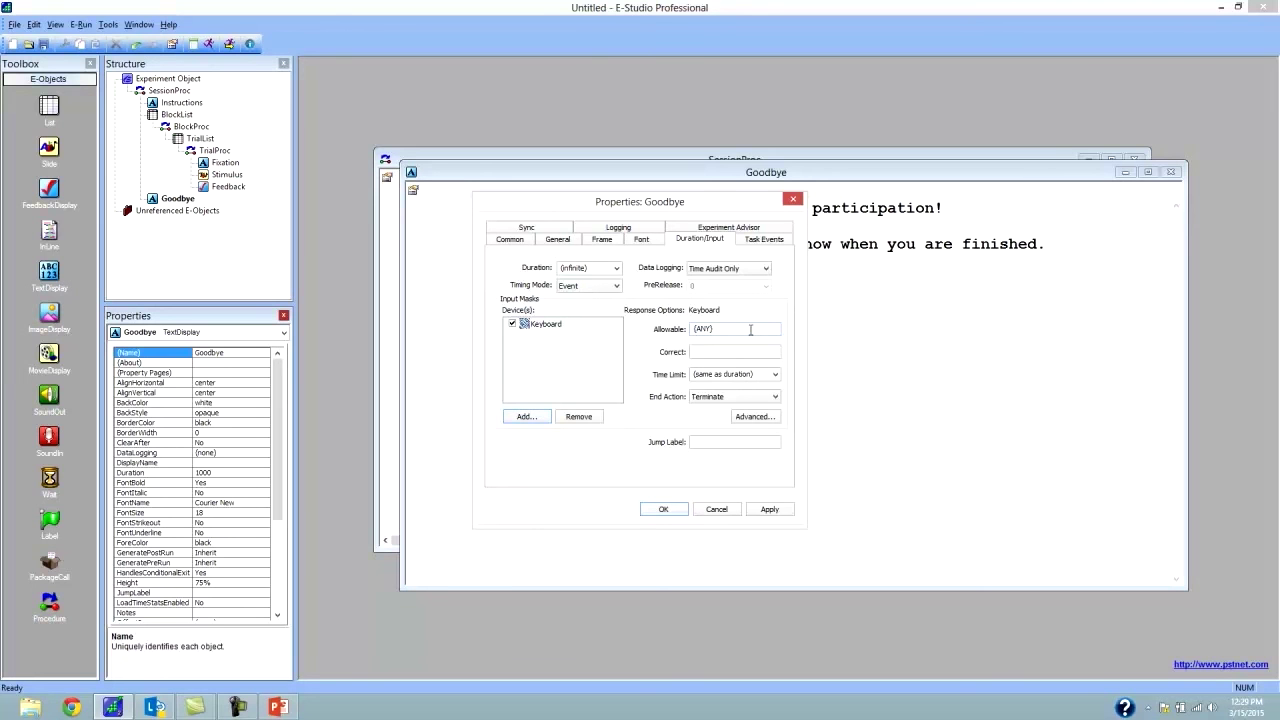
{"action": "left_click_drag", "start_coordinate": [713, 329], "coordinate": [696, 328]}
{"action": "type", "text": "{+"}
{"action": "left_click", "coordinate": [713, 328]}
{"action": "left_click", "coordinate": [658, 509]}
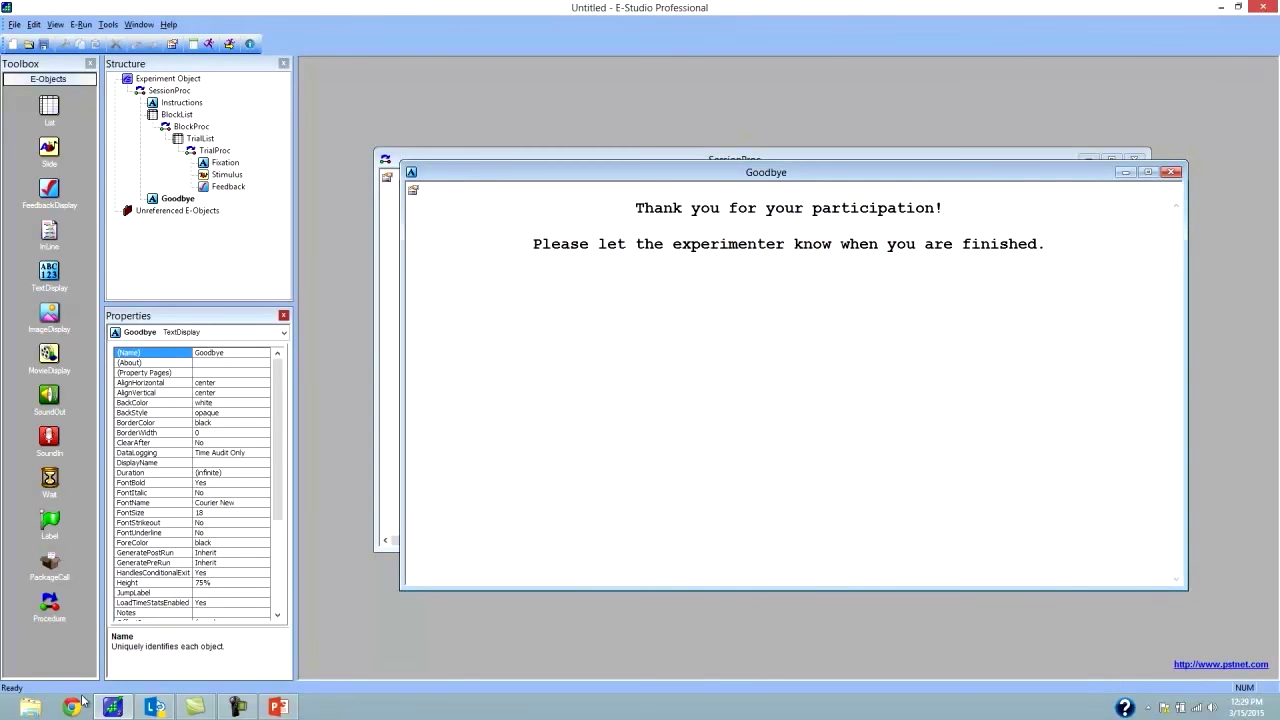
Step: Switch to PowerPoint to review the "Create a Goodbye object" slide without closing the presentation, and return to E-Studio
{"action": "left_click", "coordinate": [278, 707]}
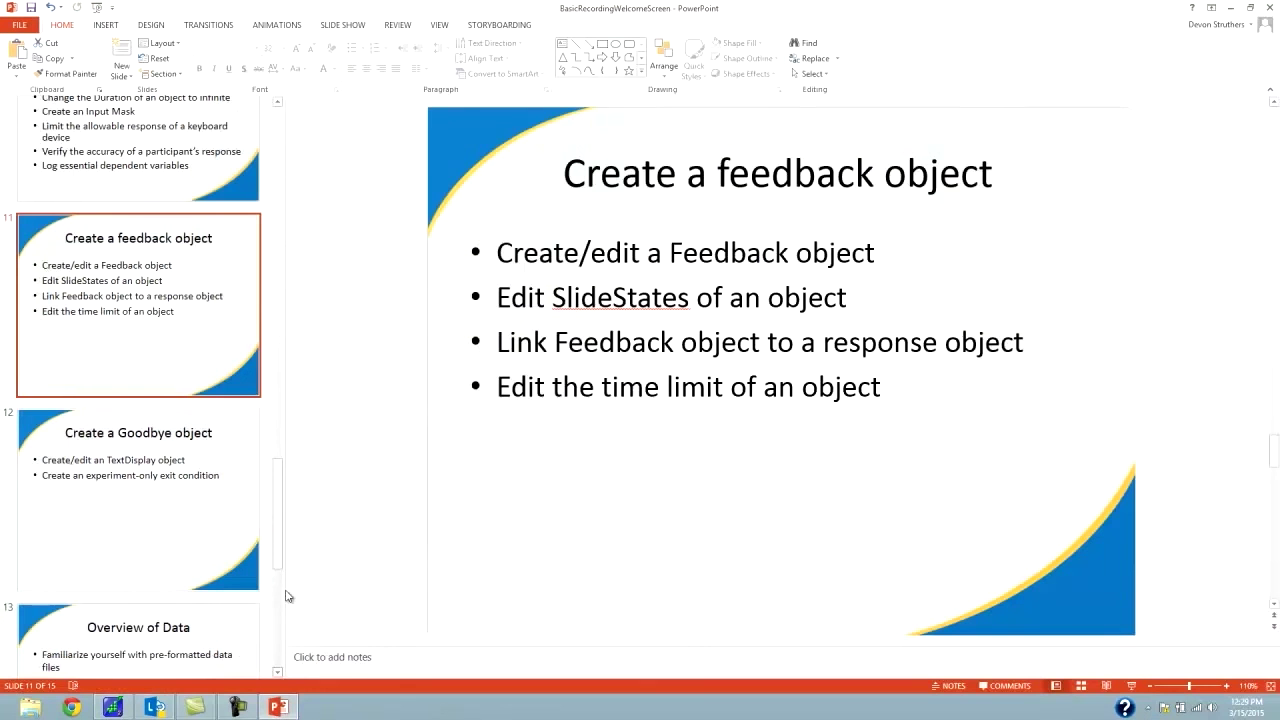
{"action": "scroll", "coordinate": [160, 331], "scroll_direction": "down", "scroll_amount": 3}
{"action": "left_click", "coordinate": [166, 300]}
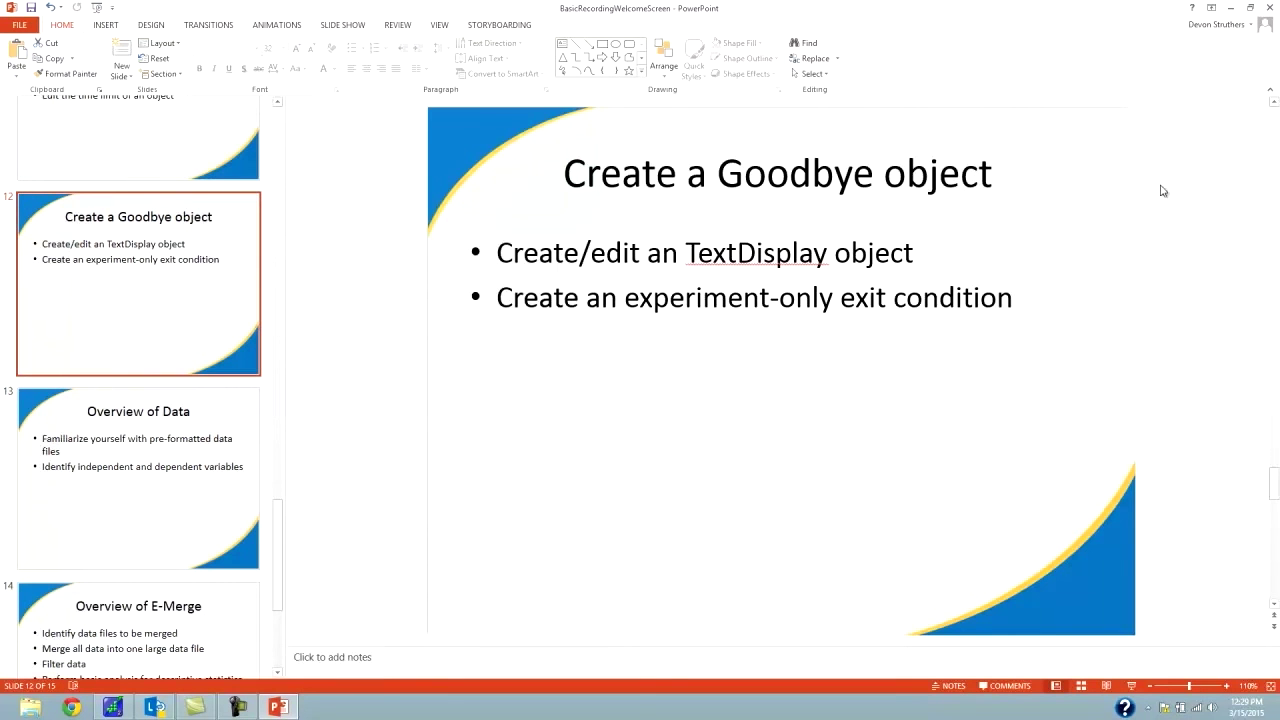
{"action": "left_click", "coordinate": [1268, 7]}
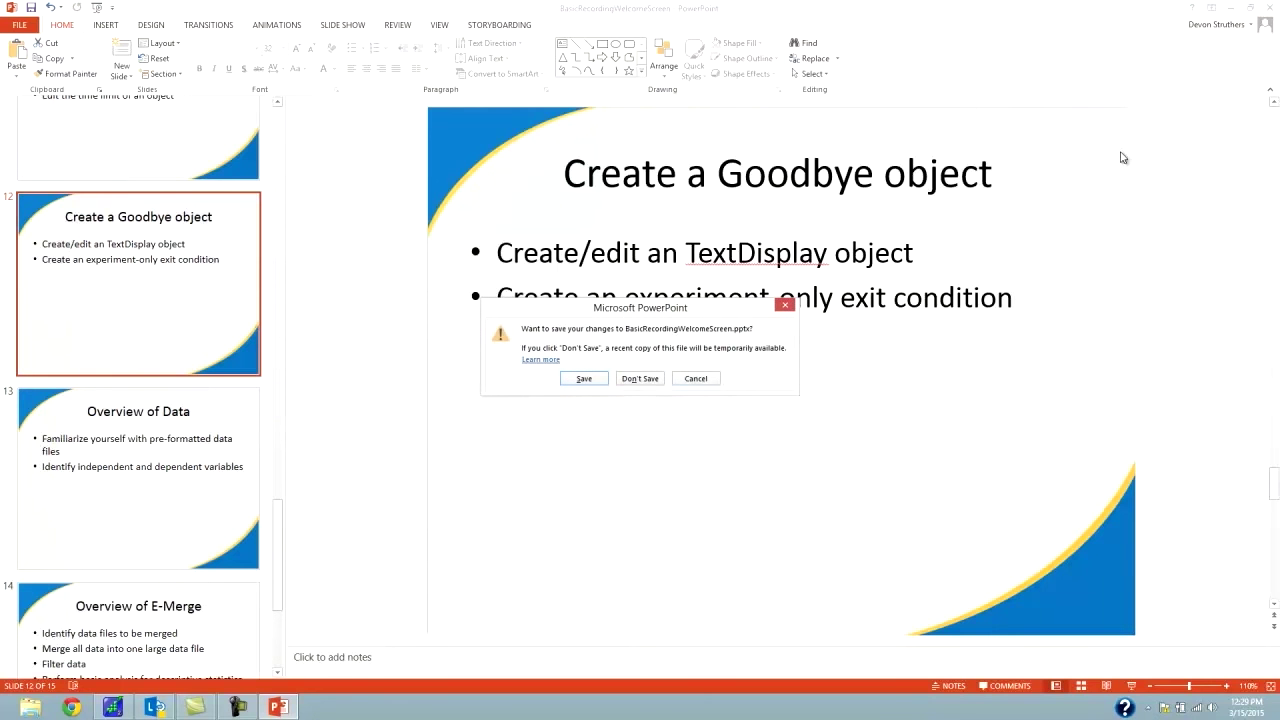
{"action": "left_click", "coordinate": [712, 378]}
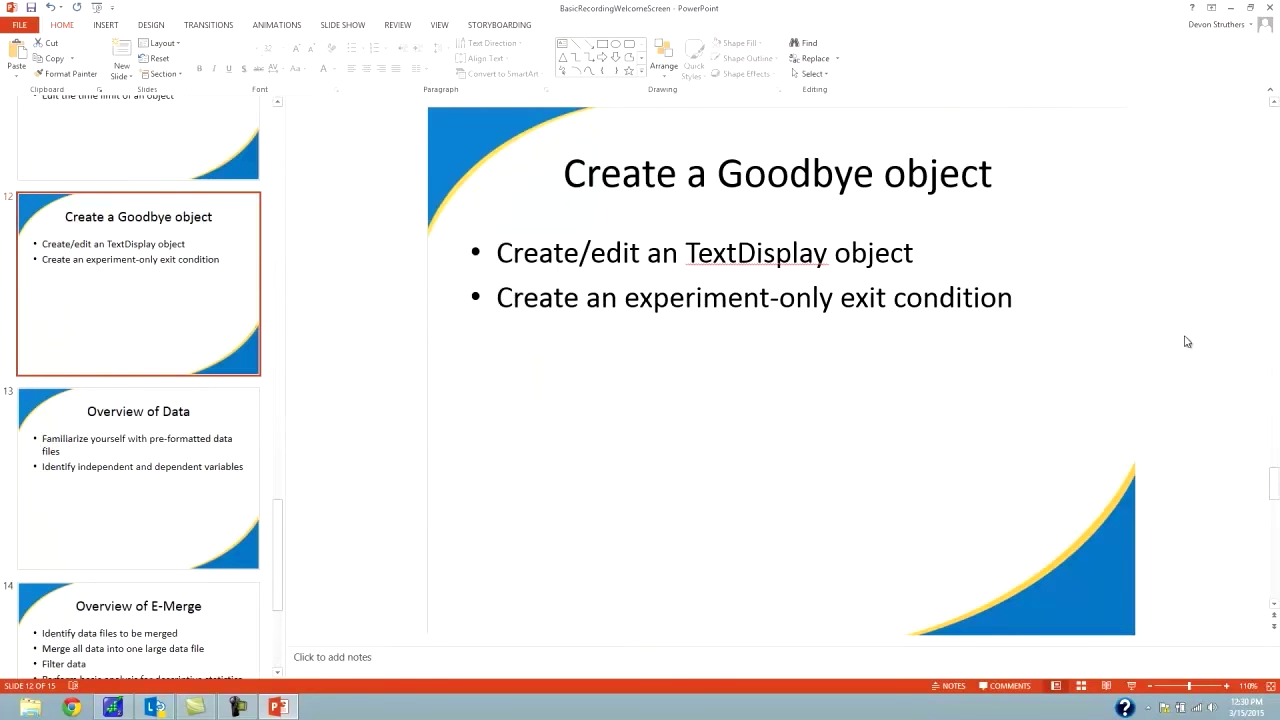
{"action": "left_click", "coordinate": [1230, 7]}
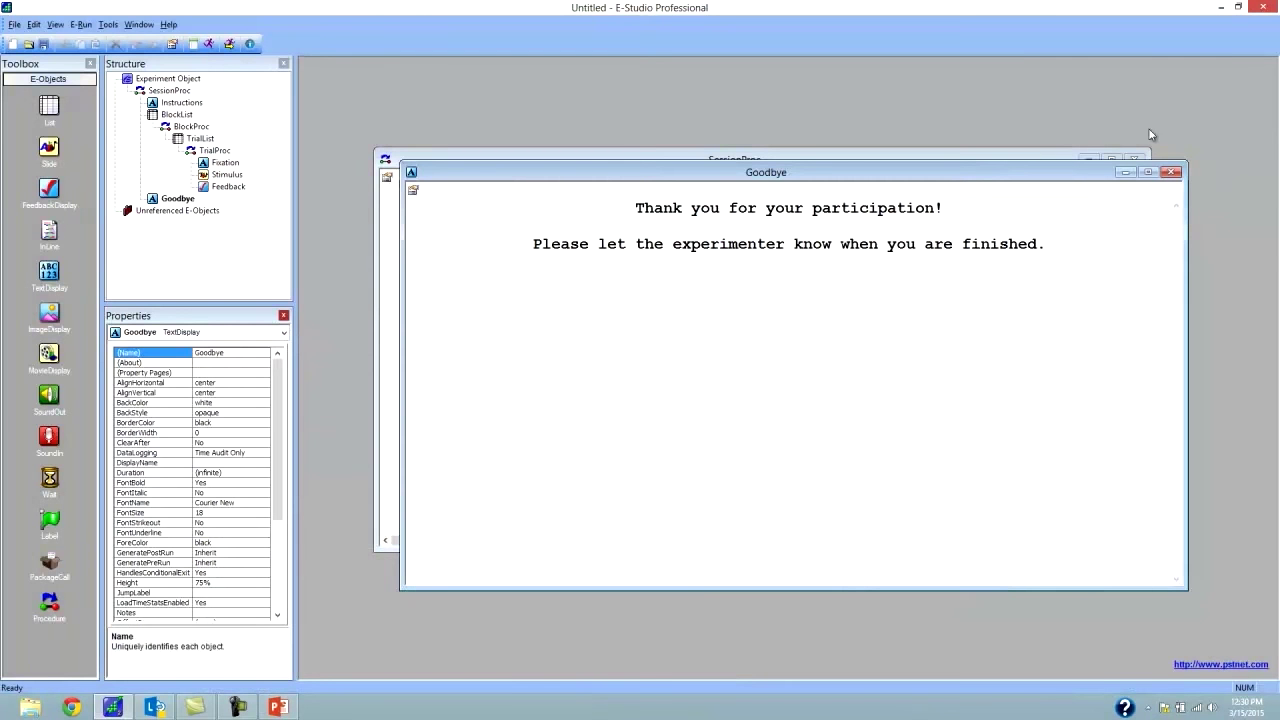
Step: Close the Goodbye and SessionProc windows, and open the Instructions, Fixation, Stimulus, Feedback, TrialList and BlockList objects
{"action": "left_click", "coordinate": [1135, 159]}
{"action": "left_click", "coordinate": [1172, 172]}
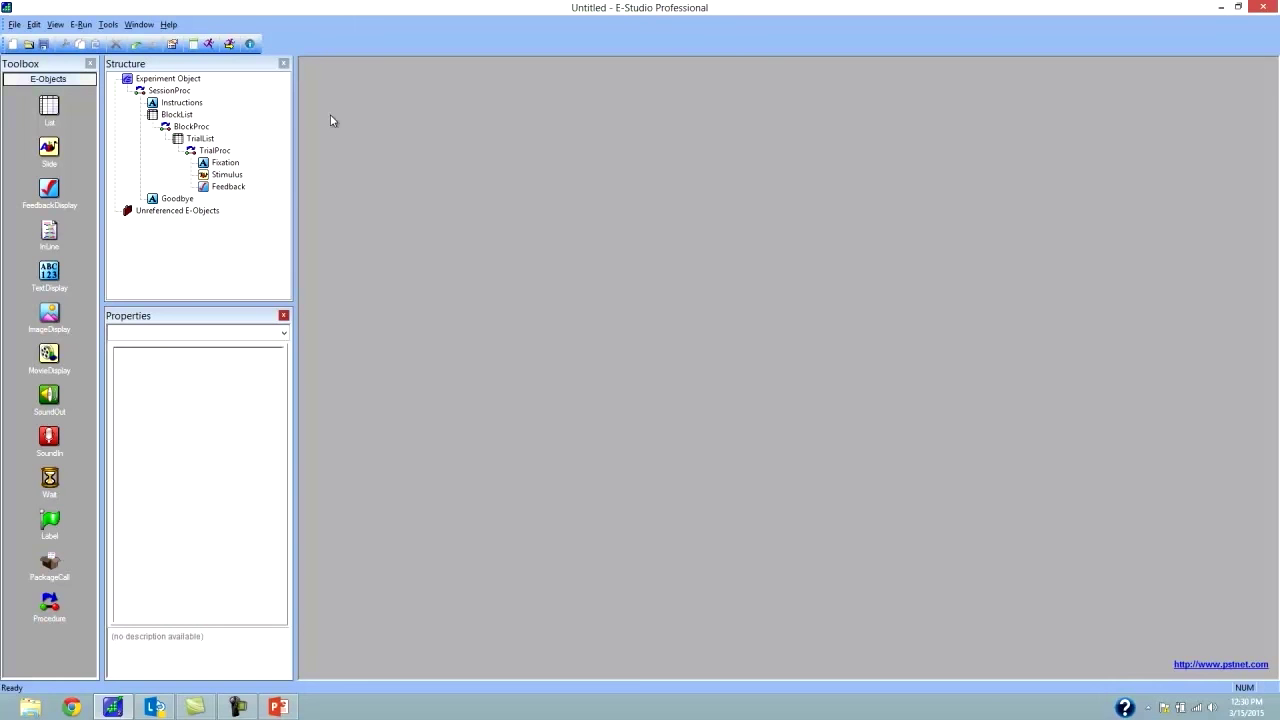
{"action": "double_click", "coordinate": [195, 103]}
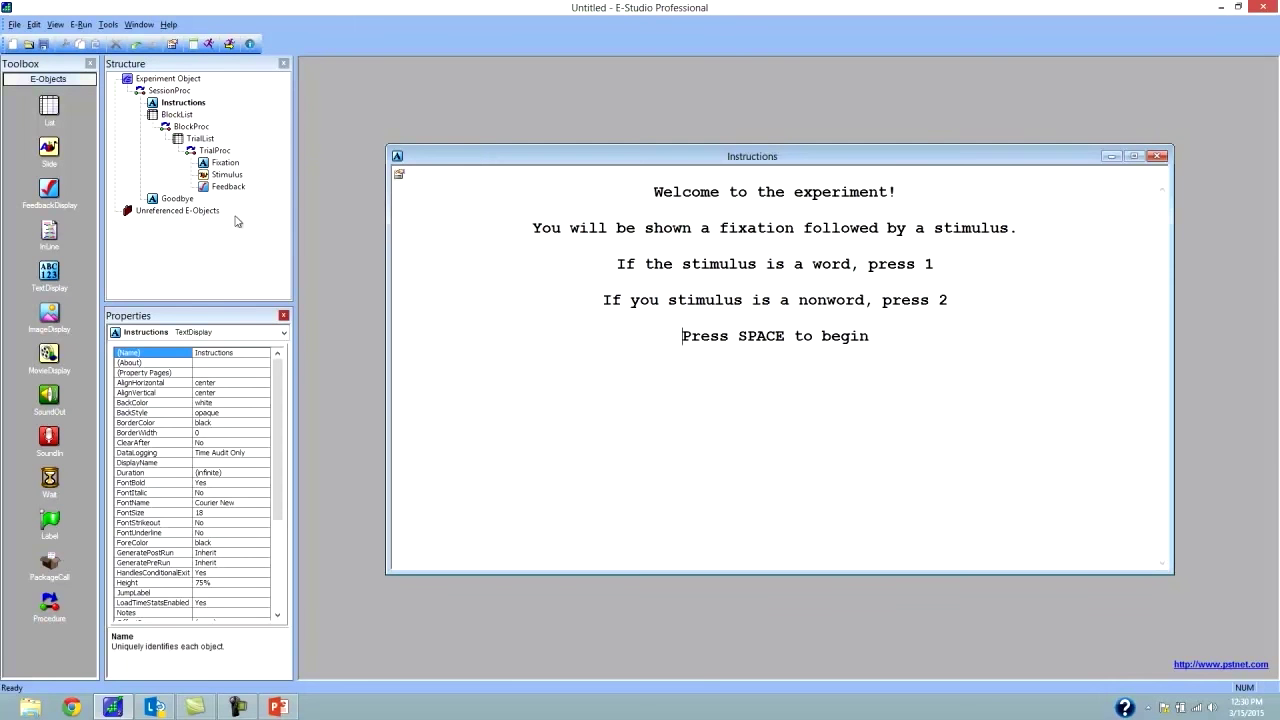
{"action": "double_click", "coordinate": [225, 162]}
{"action": "double_click", "coordinate": [226, 174]}
{"action": "double_click", "coordinate": [227, 186]}
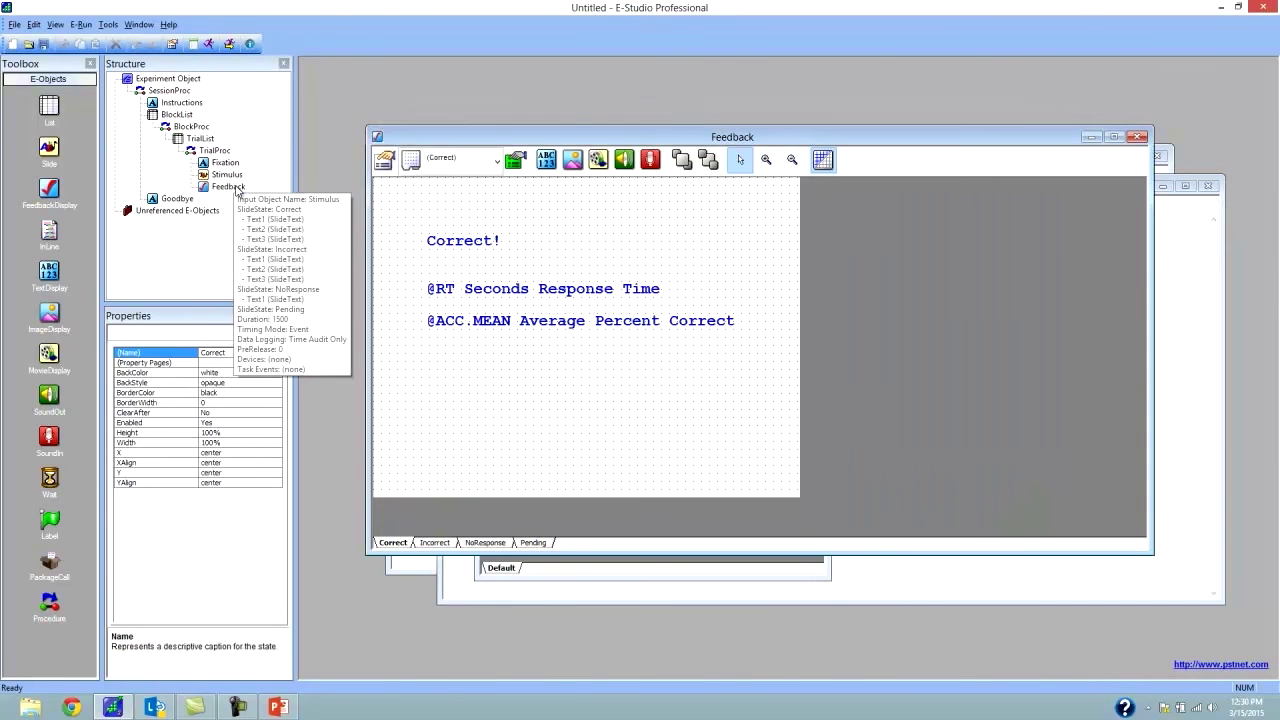
{"action": "double_click", "coordinate": [200, 138]}
{"action": "double_click", "coordinate": [177, 114]}
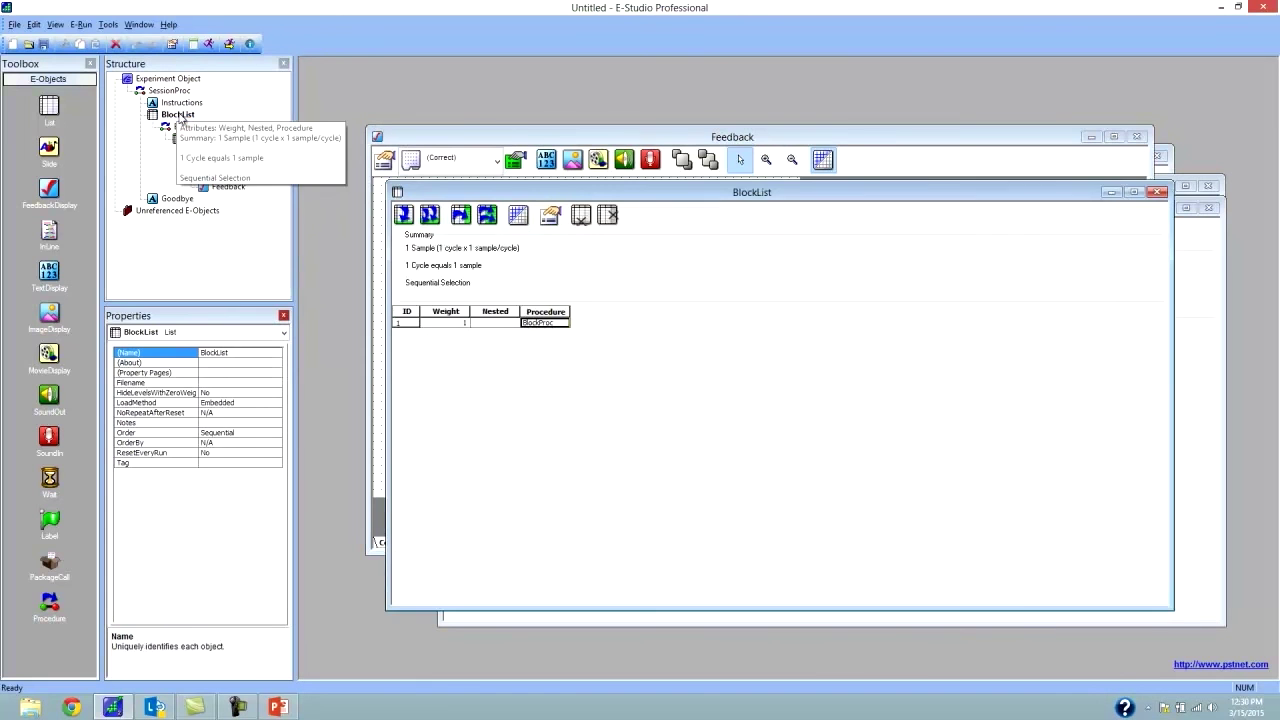
Step: Rearrange the overlapping object windows by moving Feedback, BlockList, Instructions and Fixation around the workspace
{"action": "left_click", "coordinate": [960, 160]}
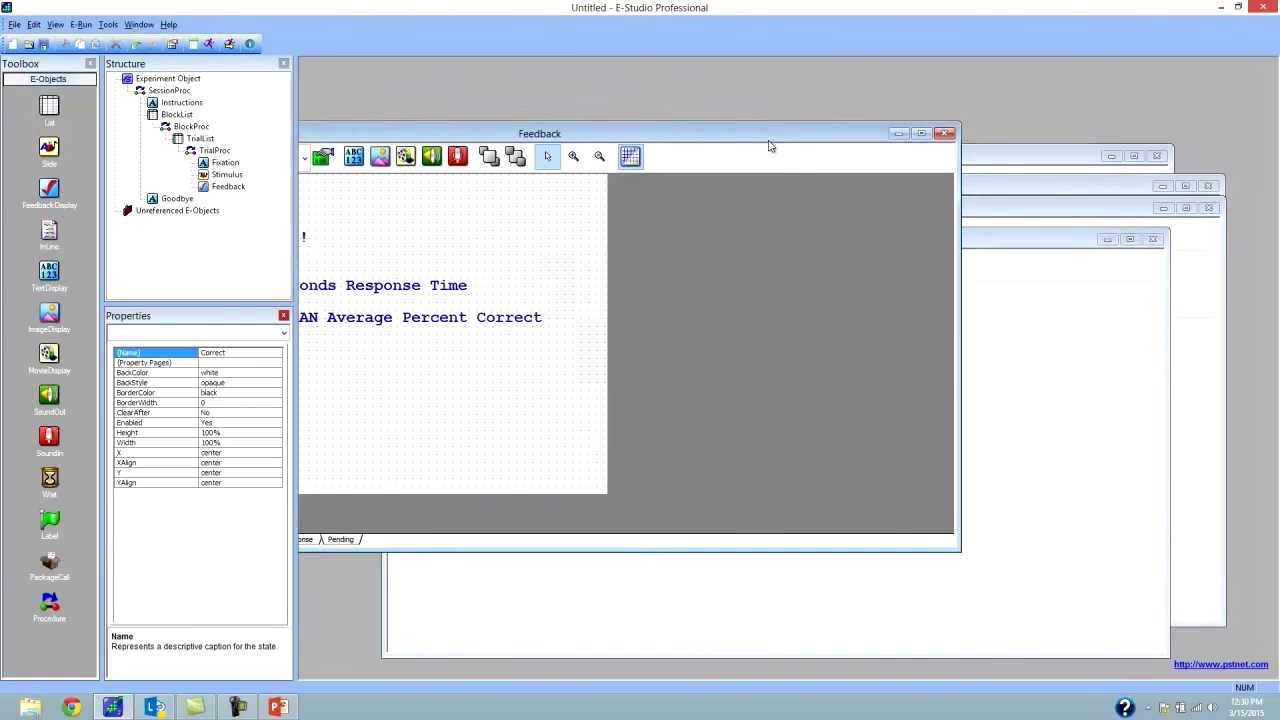
{"action": "left_click", "coordinate": [1085, 208]}
{"action": "left_click", "coordinate": [1110, 165]}
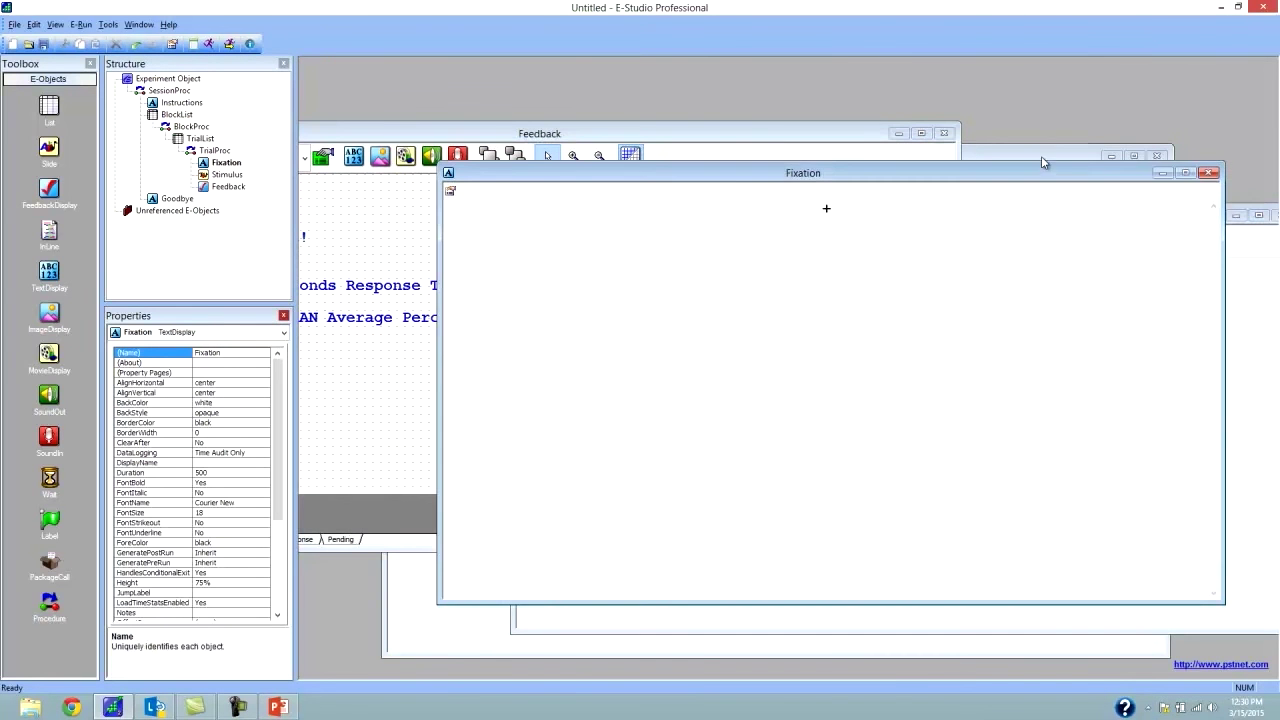
{"action": "left_click_drag", "start_coordinate": [1043, 161], "coordinate": [1087, 155]}
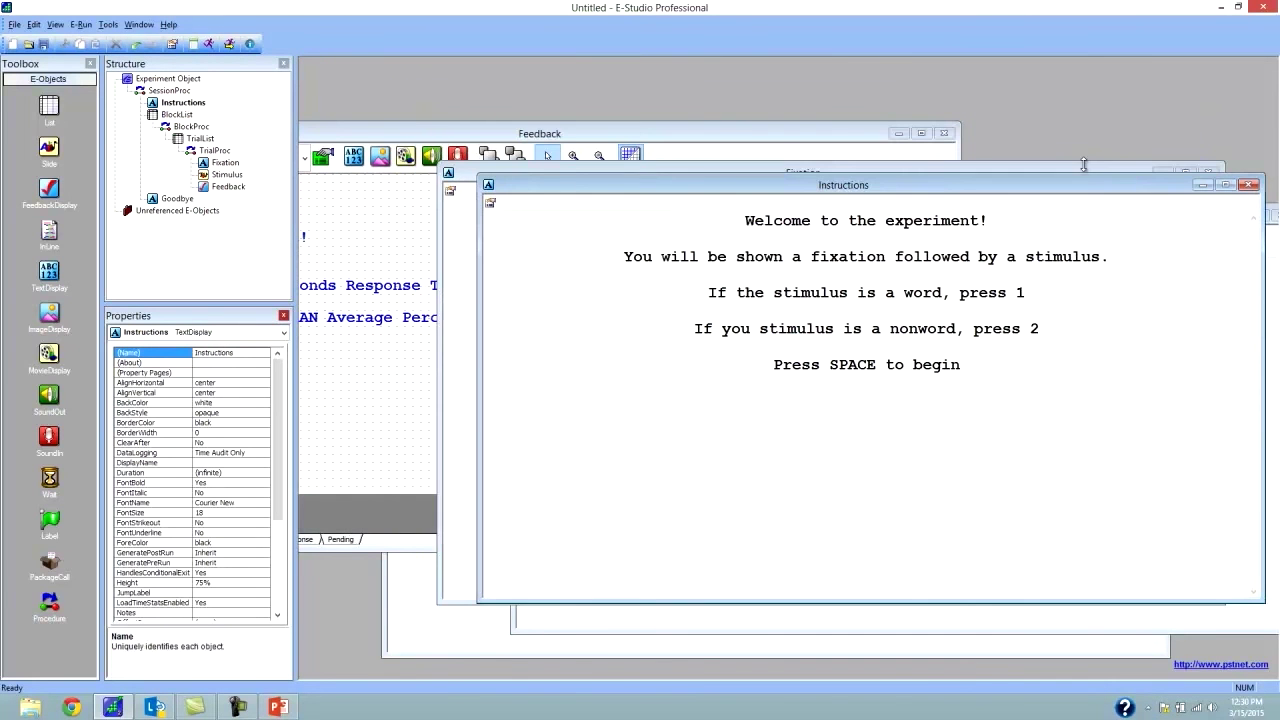
{"action": "left_click", "coordinate": [1088, 152]}
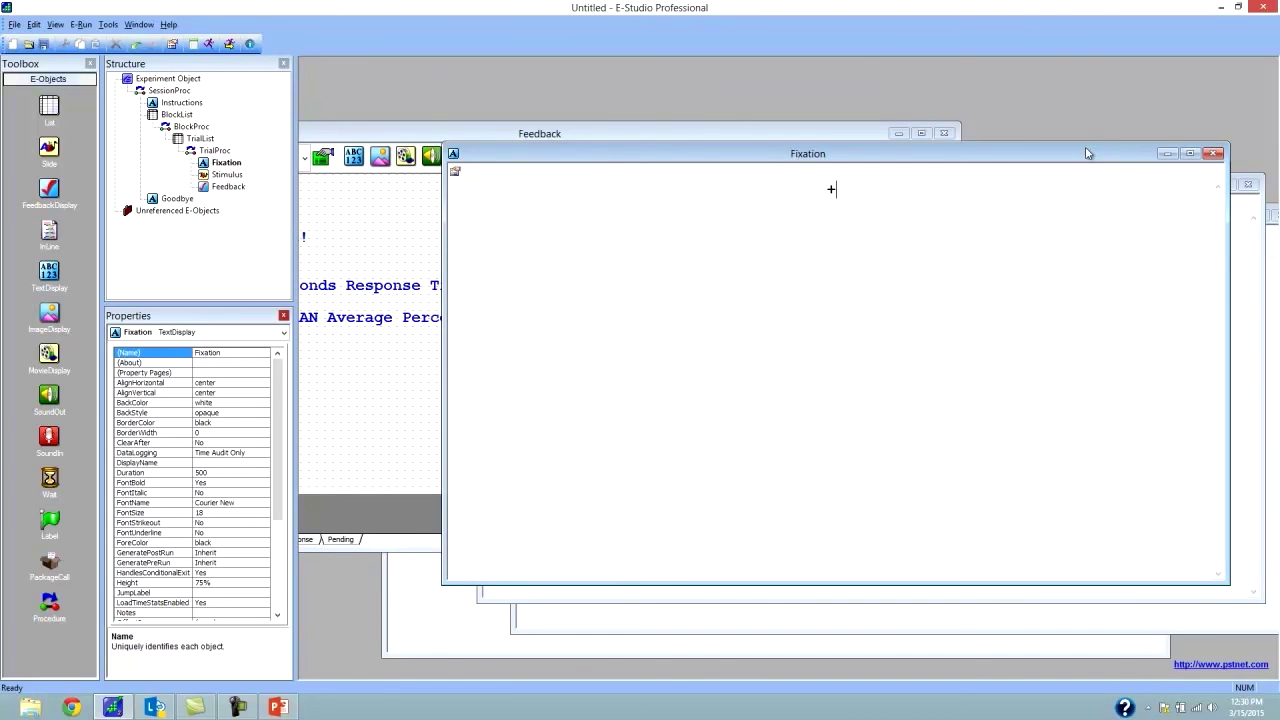
Step: Bring the Stimulus window and after it the BlockList window to the front of the workspace
{"action": "left_click", "coordinate": [139, 25]}
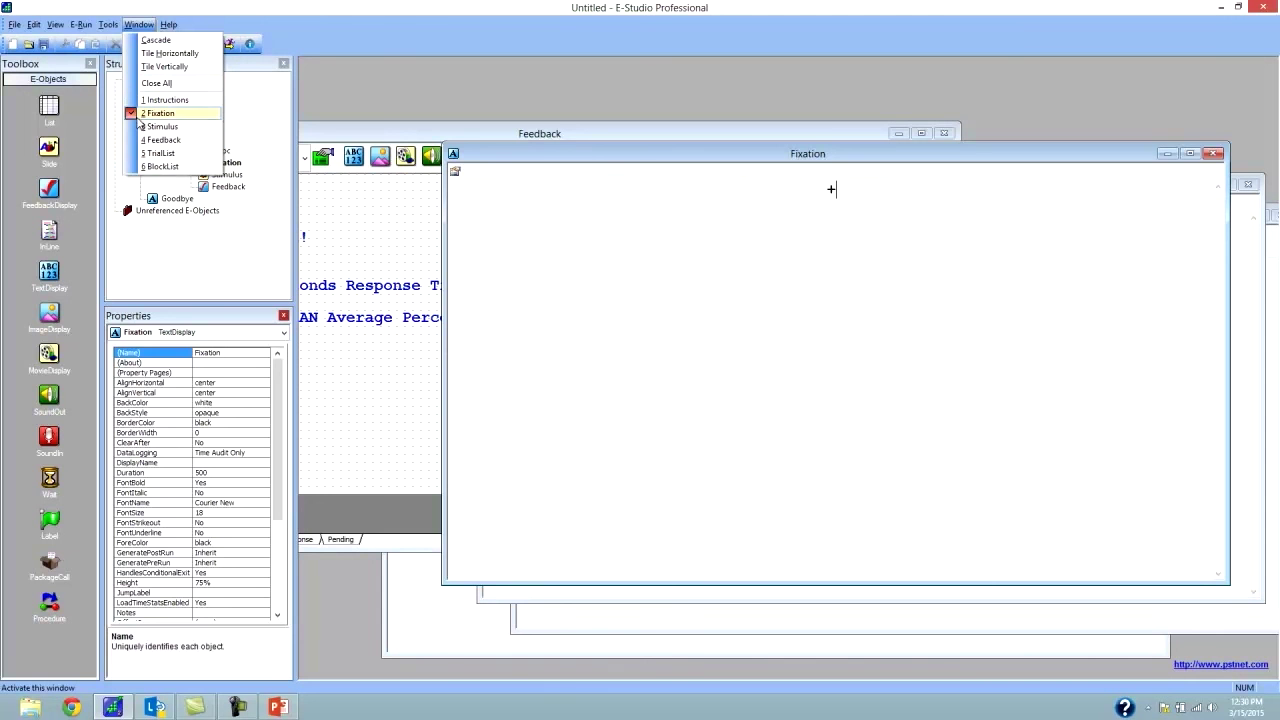
{"action": "left_click", "coordinate": [158, 126]}
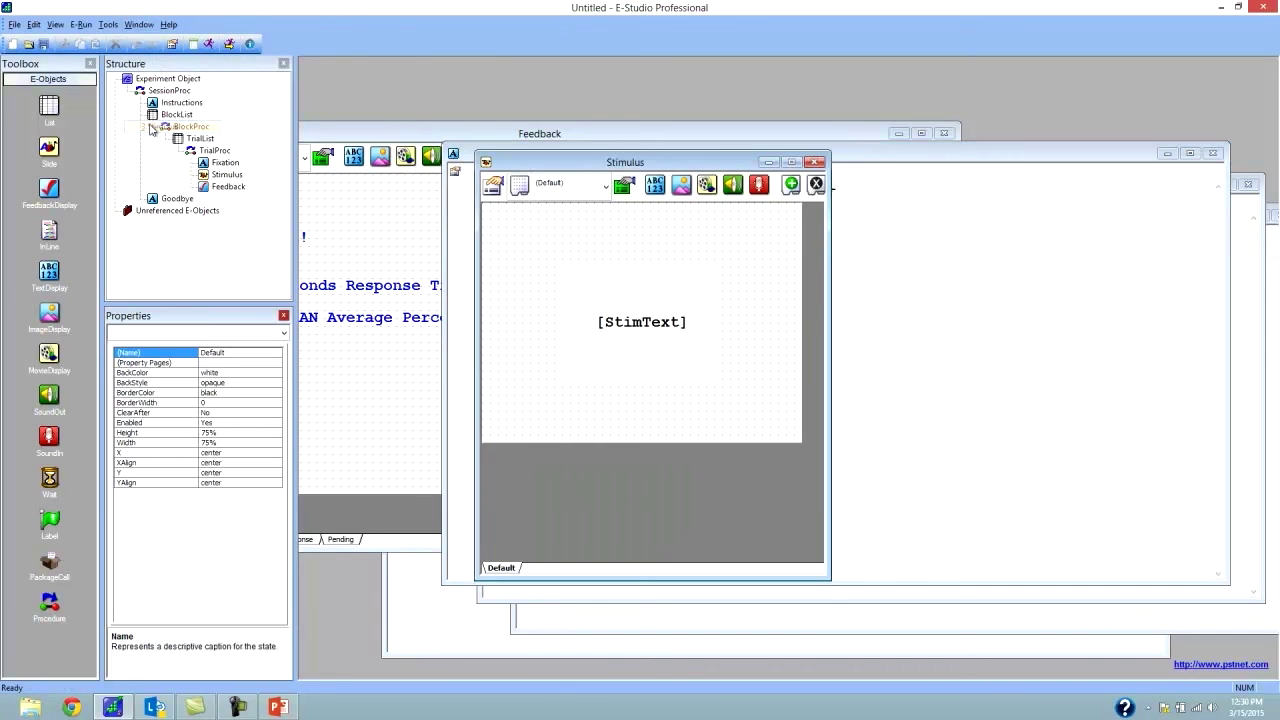
{"action": "left_click", "coordinate": [139, 24]}
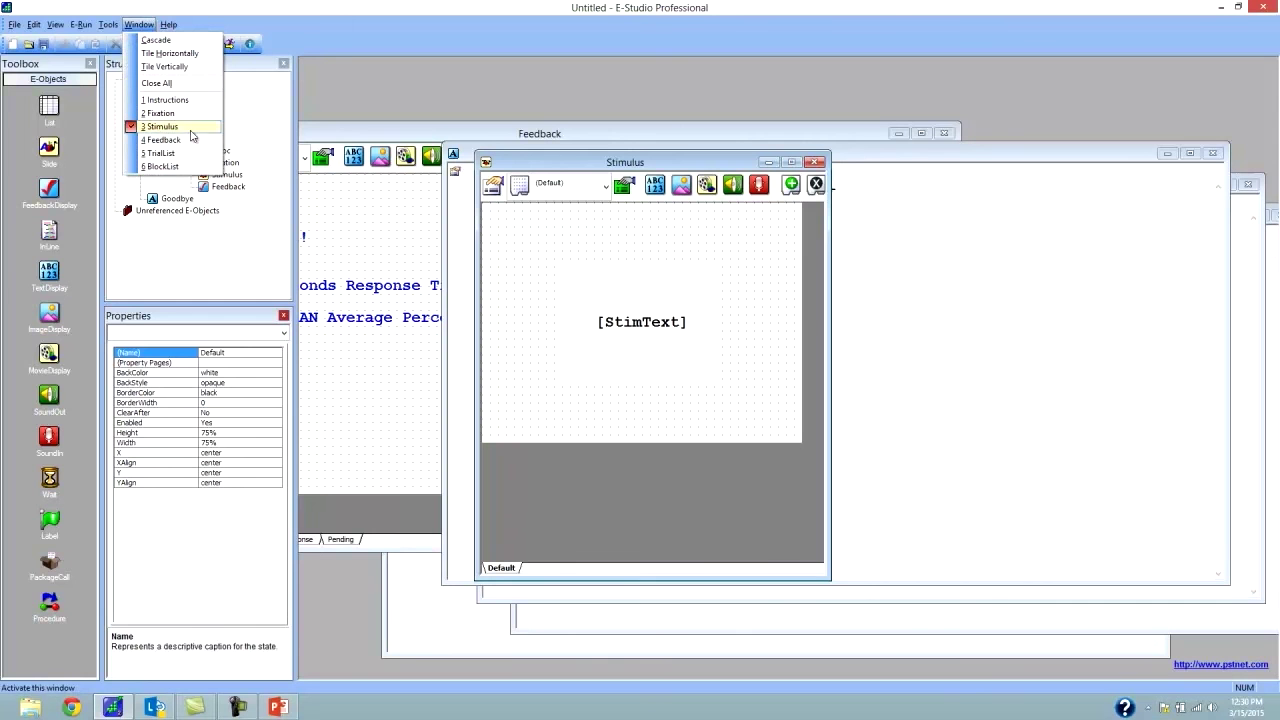
{"action": "left_click", "coordinate": [185, 167]}
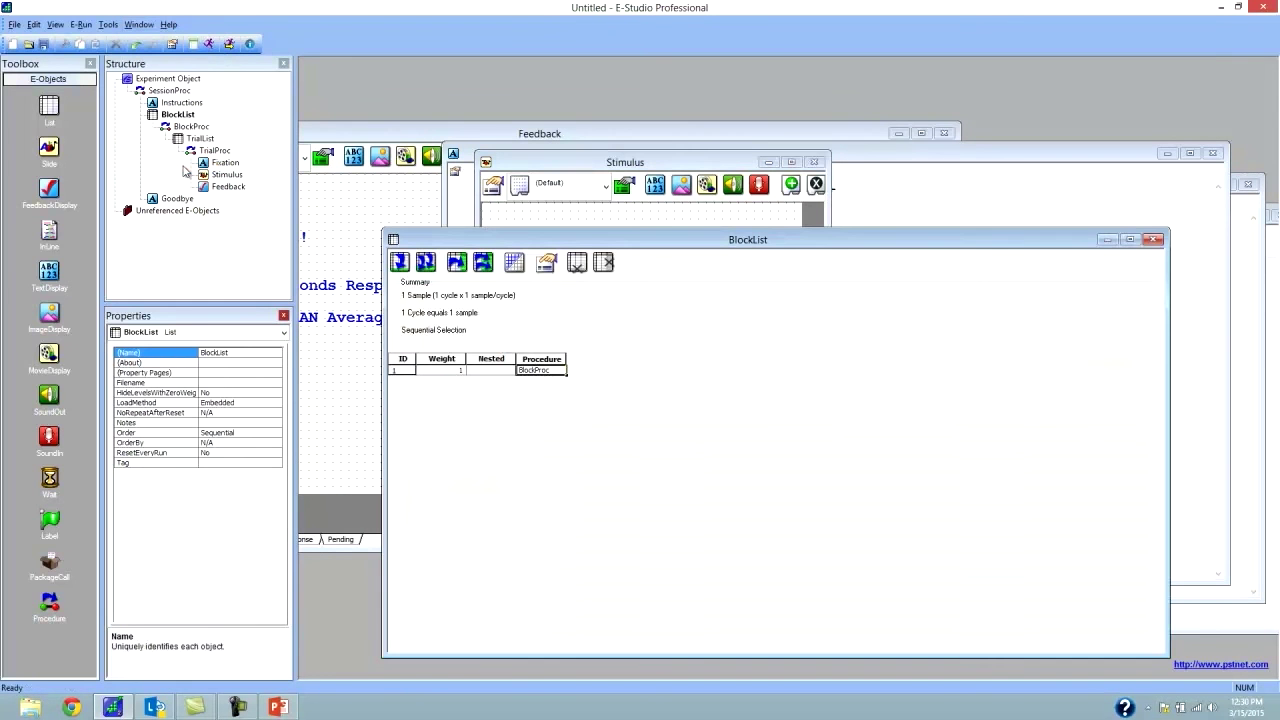
Step: Arrange the open object windows tiled horizontally, tiled vertically and cascaded, and finally close them all
{"action": "left_click", "coordinate": [138, 24]}
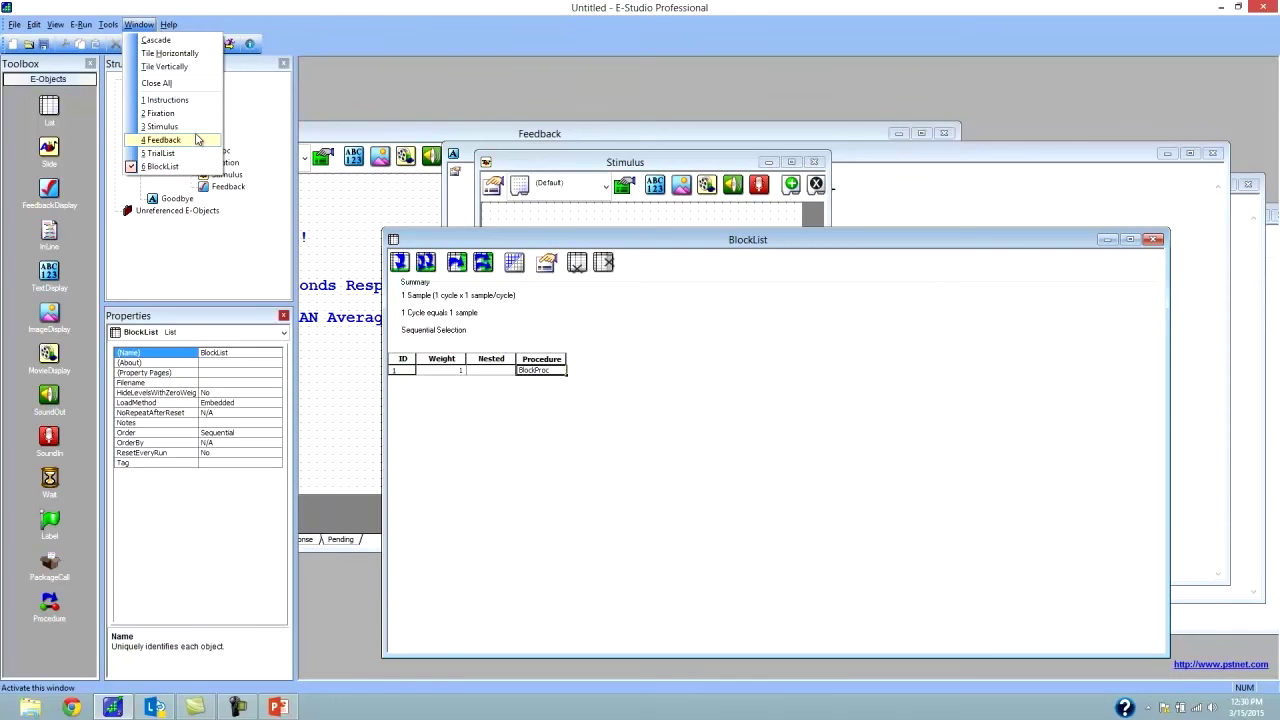
{"action": "left_click", "coordinate": [200, 53]}
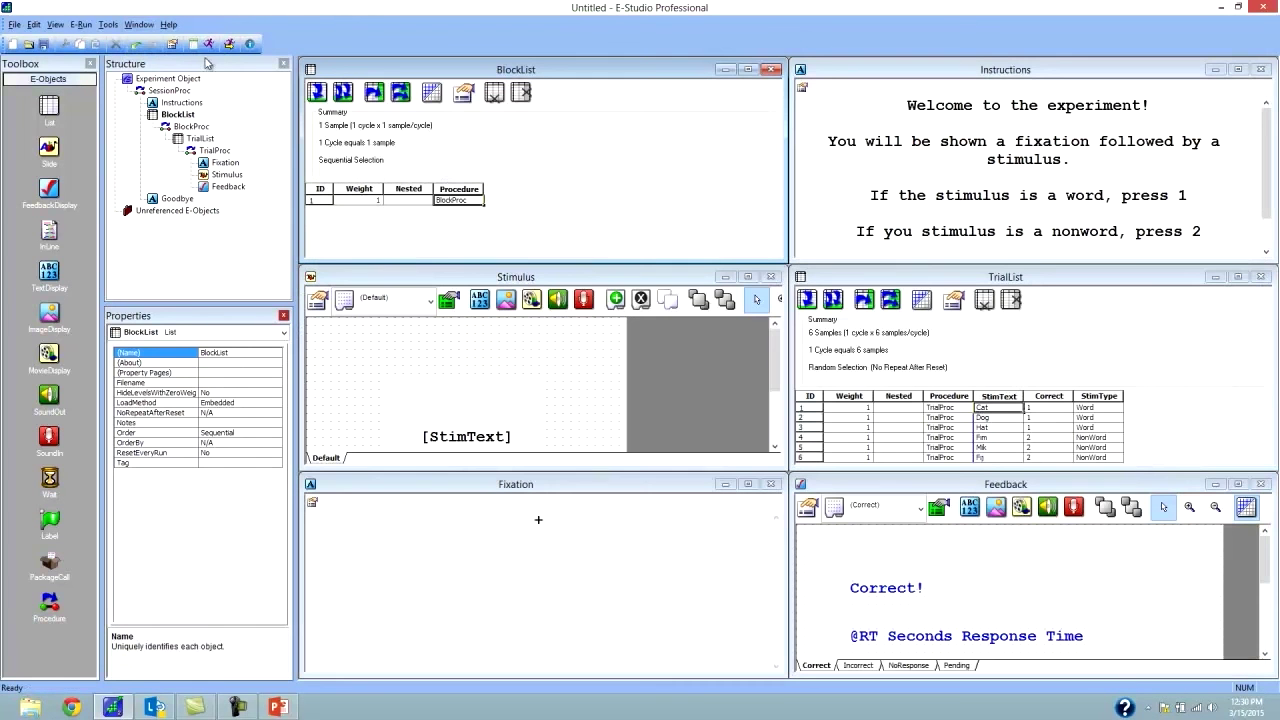
{"action": "left_click", "coordinate": [138, 24]}
{"action": "left_click", "coordinate": [160, 67]}
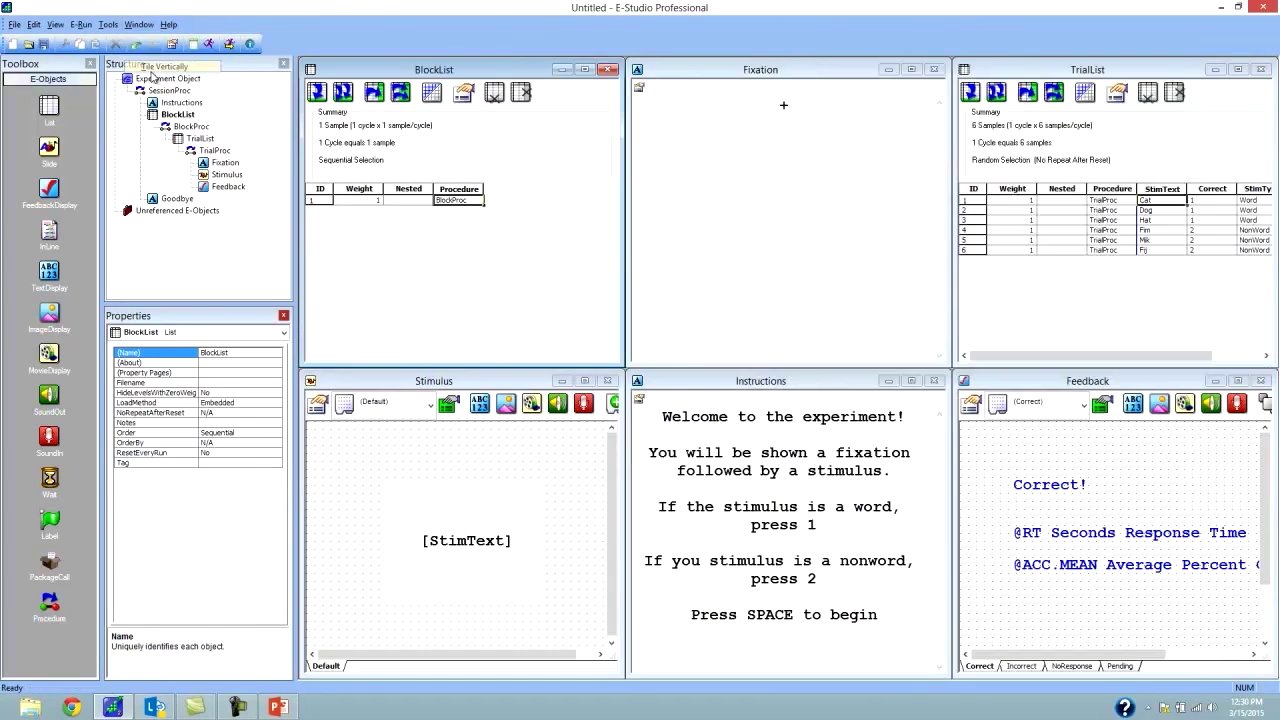
{"action": "left_click", "coordinate": [152, 25]}
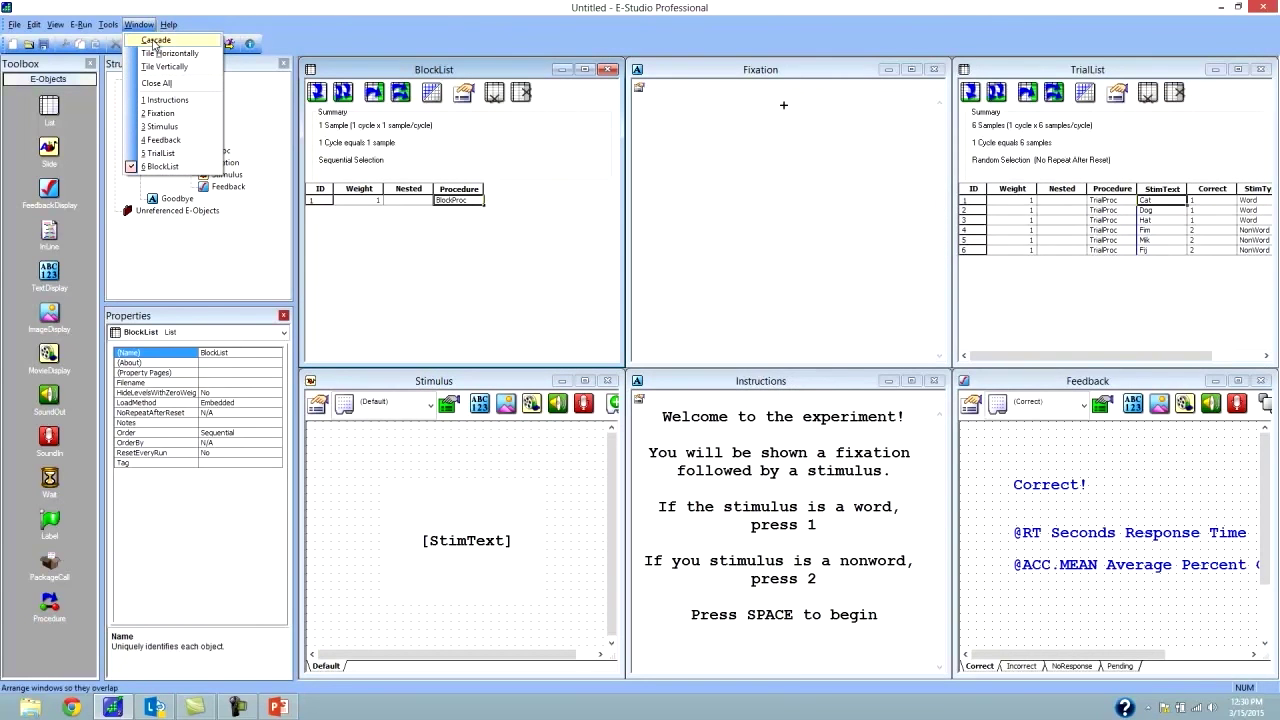
{"action": "left_click", "coordinate": [156, 41]}
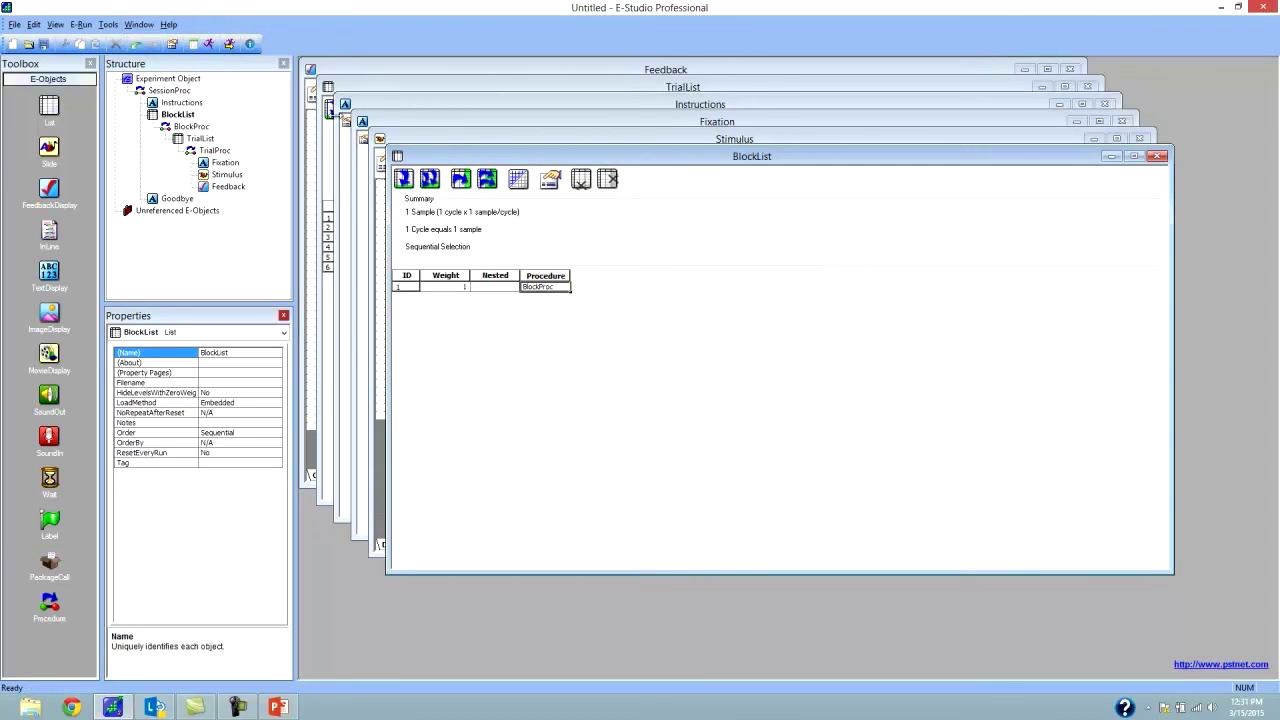
{"action": "left_click", "coordinate": [139, 24]}
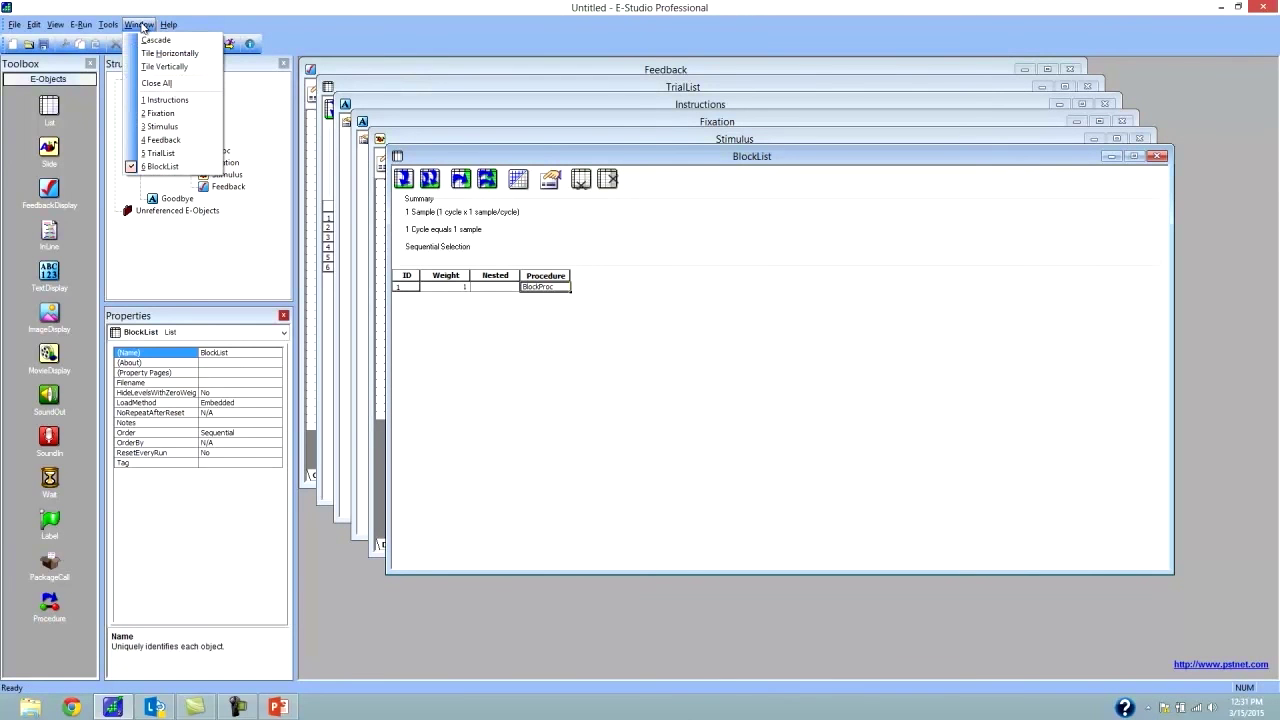
{"action": "left_click", "coordinate": [165, 83]}
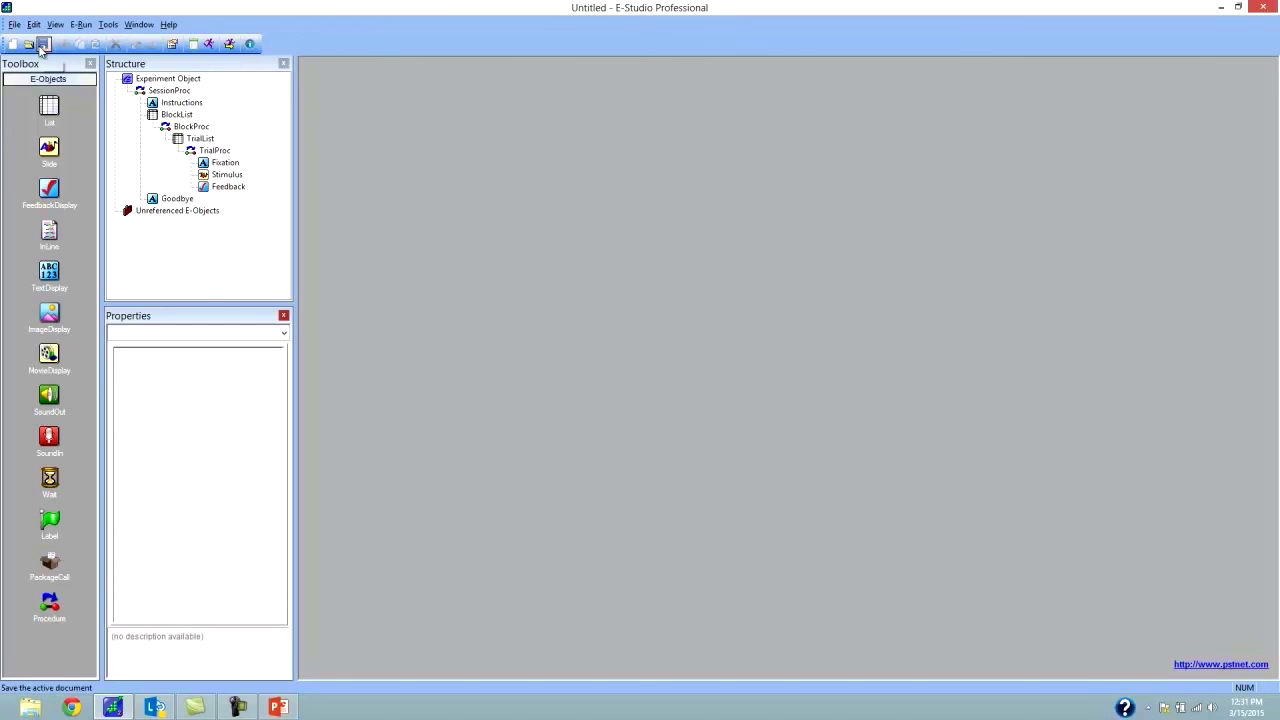
Step: Save the experiment to the Desktop as BasicLexicalDecision, keeping the E-Studio 2.0 Professional file type
{"action": "left_click", "coordinate": [43, 45]}
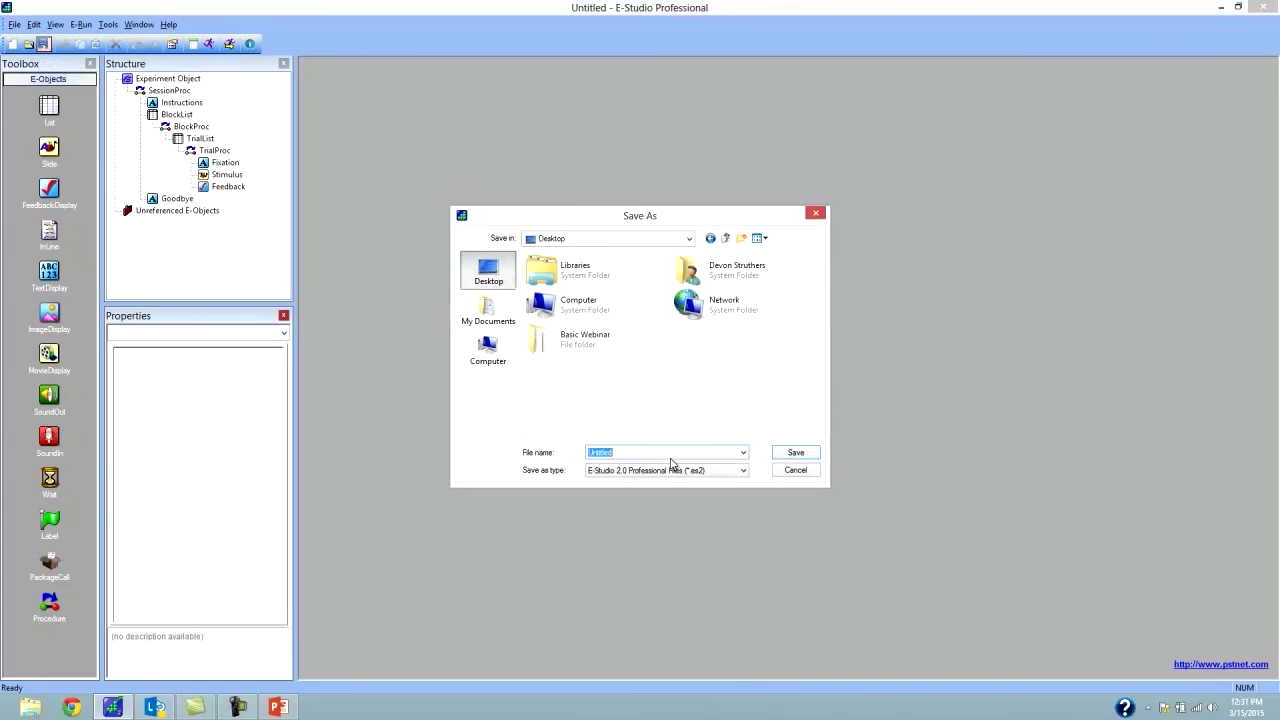
{"action": "type", "text": "Ba"}
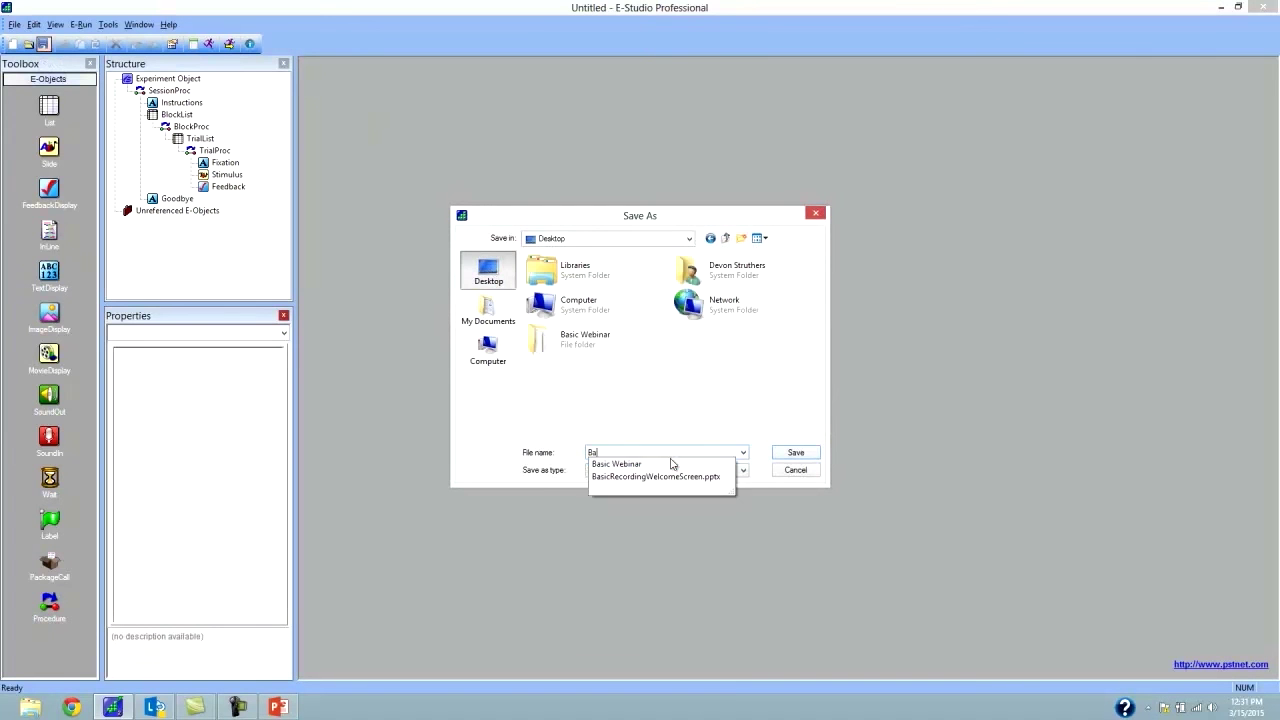
{"action": "type", "text": "sicLexicalDecision"}
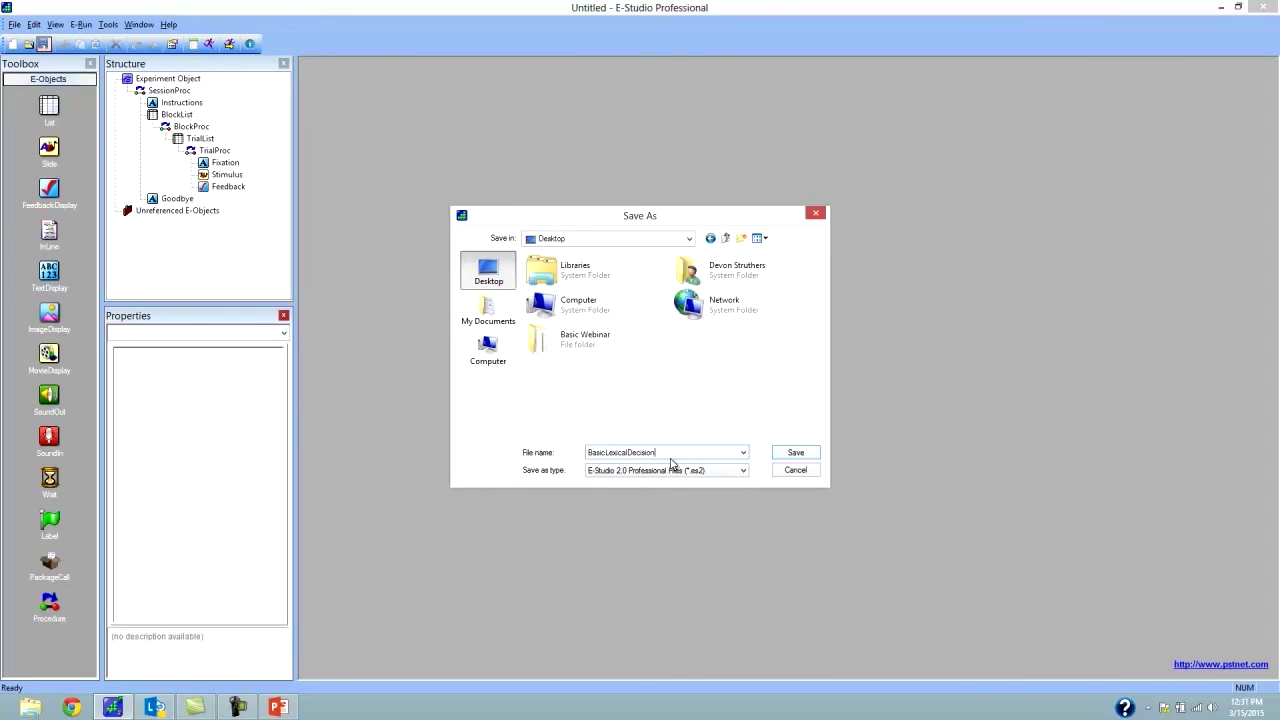
{"action": "left_click", "coordinate": [795, 453]}
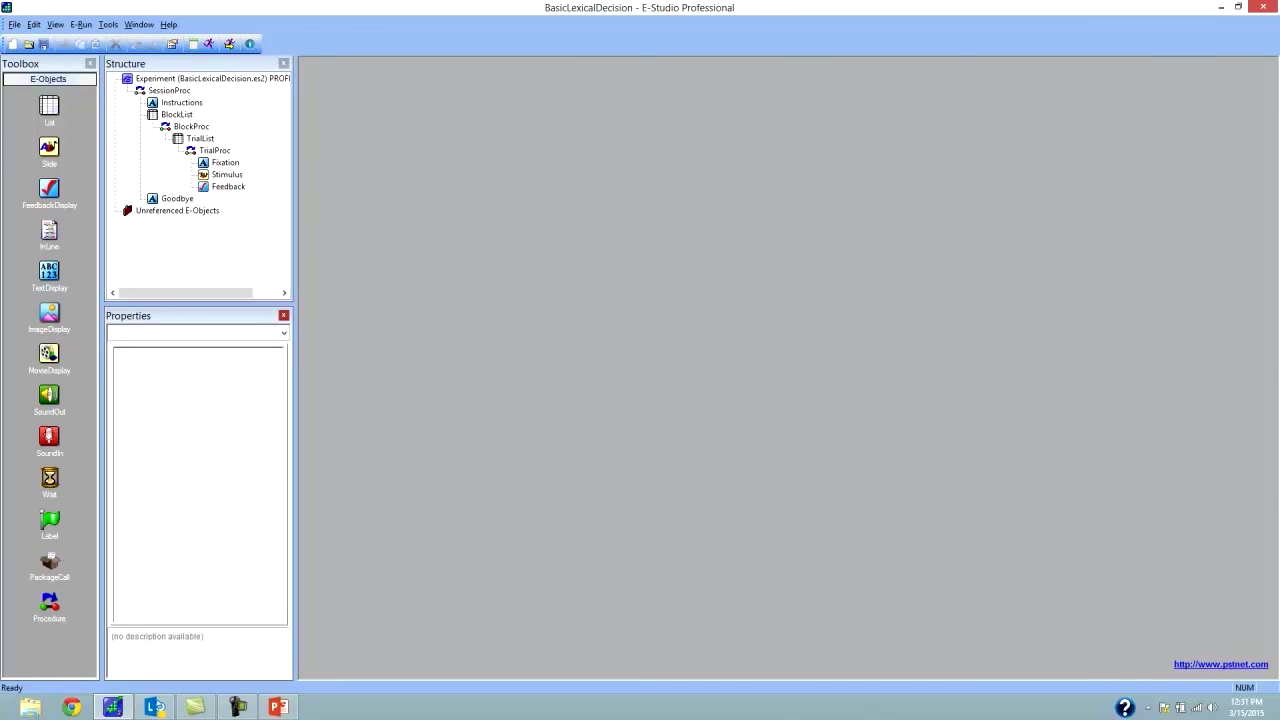
Step: Switch to the desktop, open the Basic Webinar folder and examine its BasicLexicalDecision experiment, data and text files
{"action": "left_click", "coordinate": [1221, 7]}
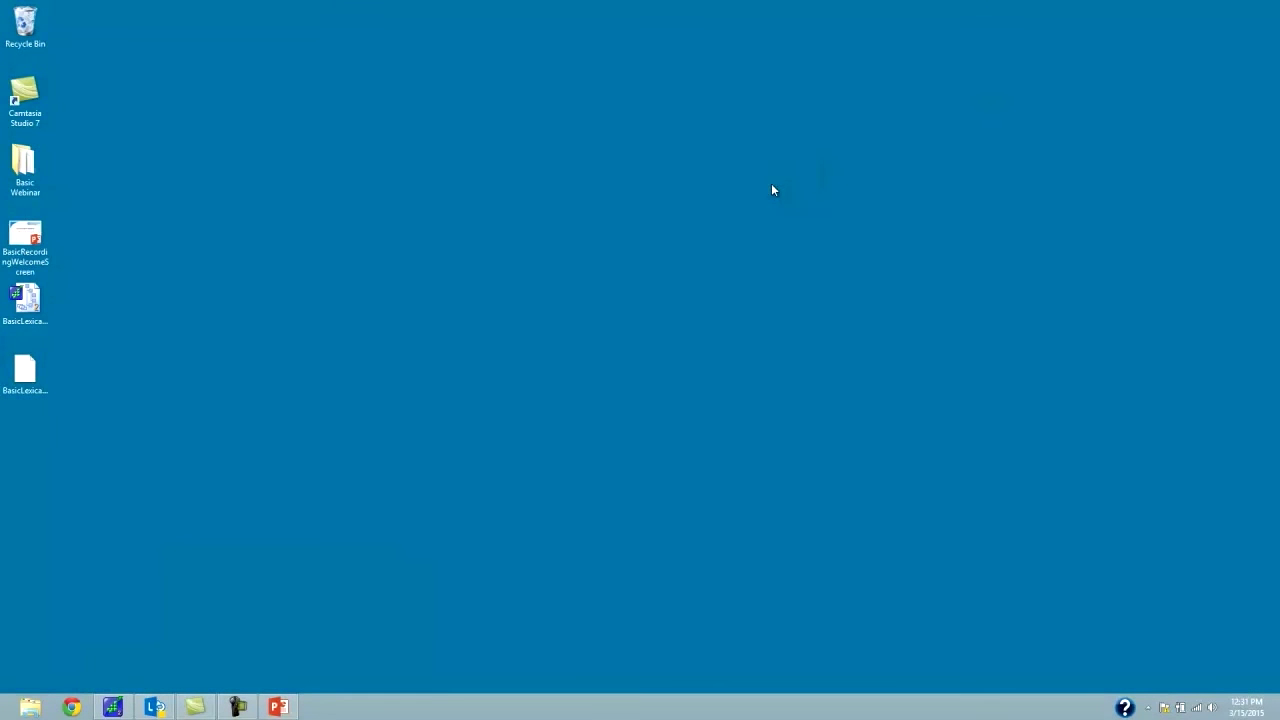
{"action": "double_click", "coordinate": [24, 168]}
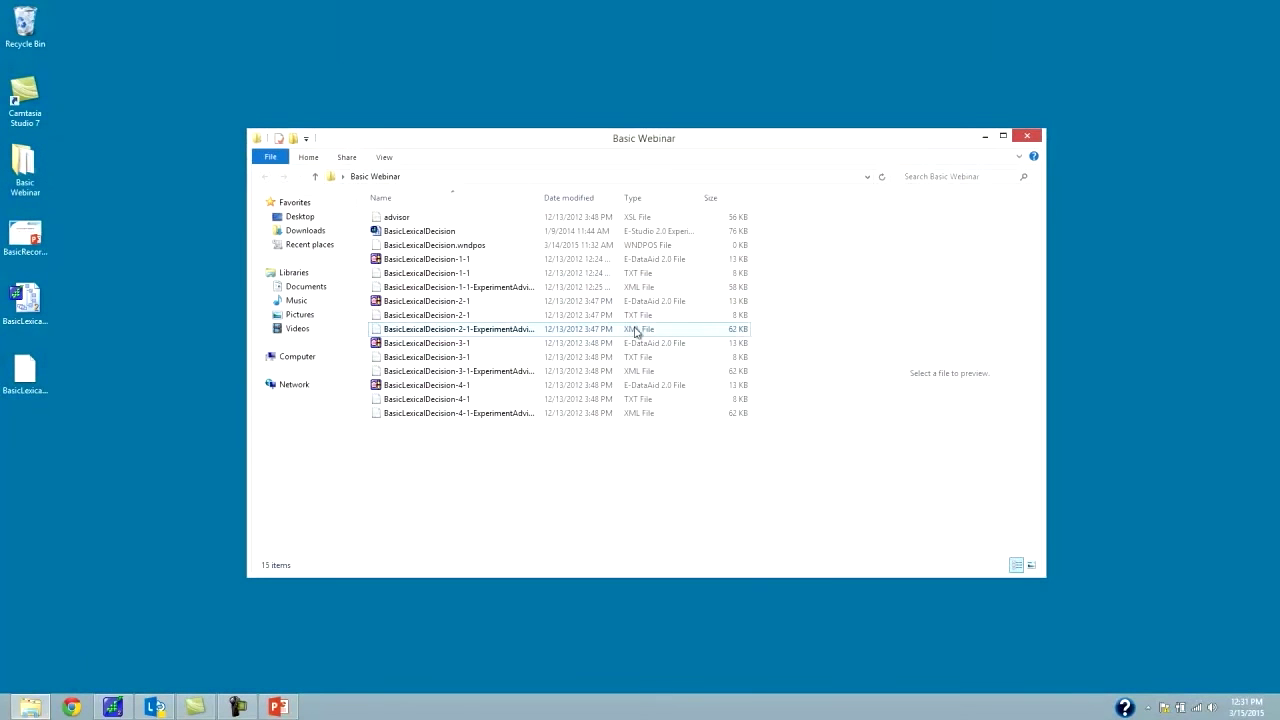
{"action": "left_click", "coordinate": [505, 301]}
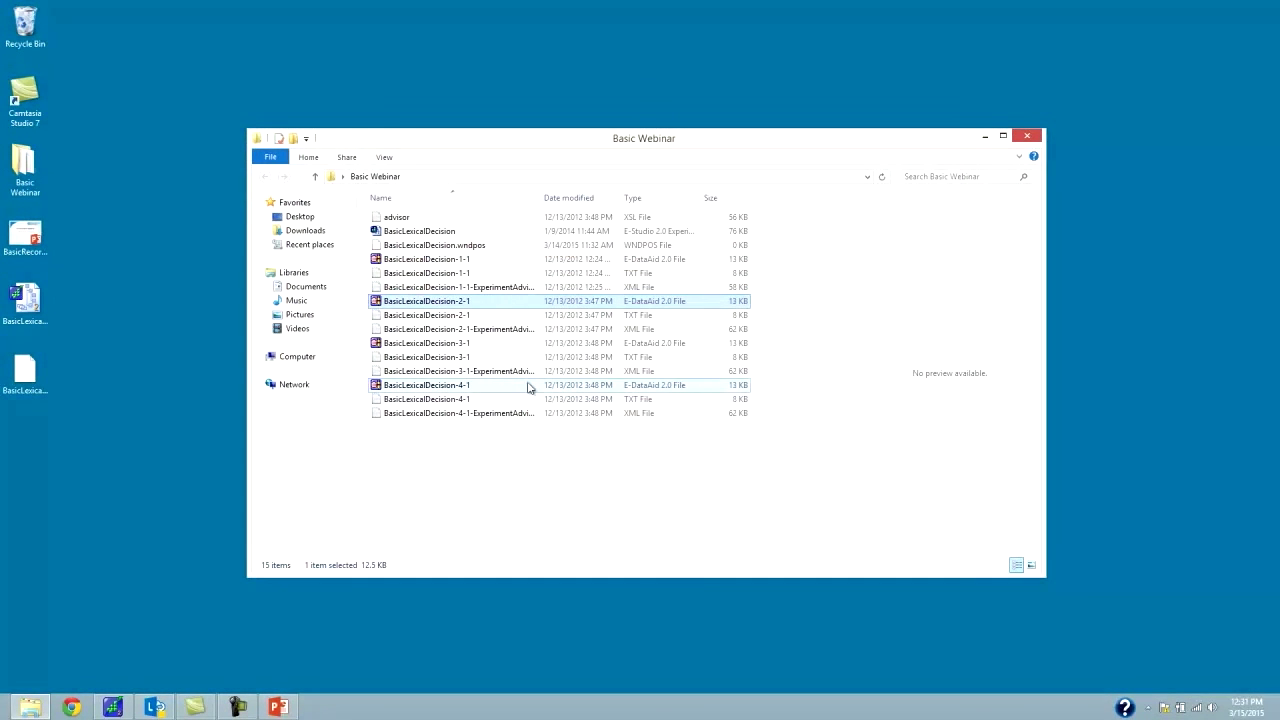
{"action": "left_click", "coordinate": [530, 346]}
{"action": "left_click", "coordinate": [550, 400]}
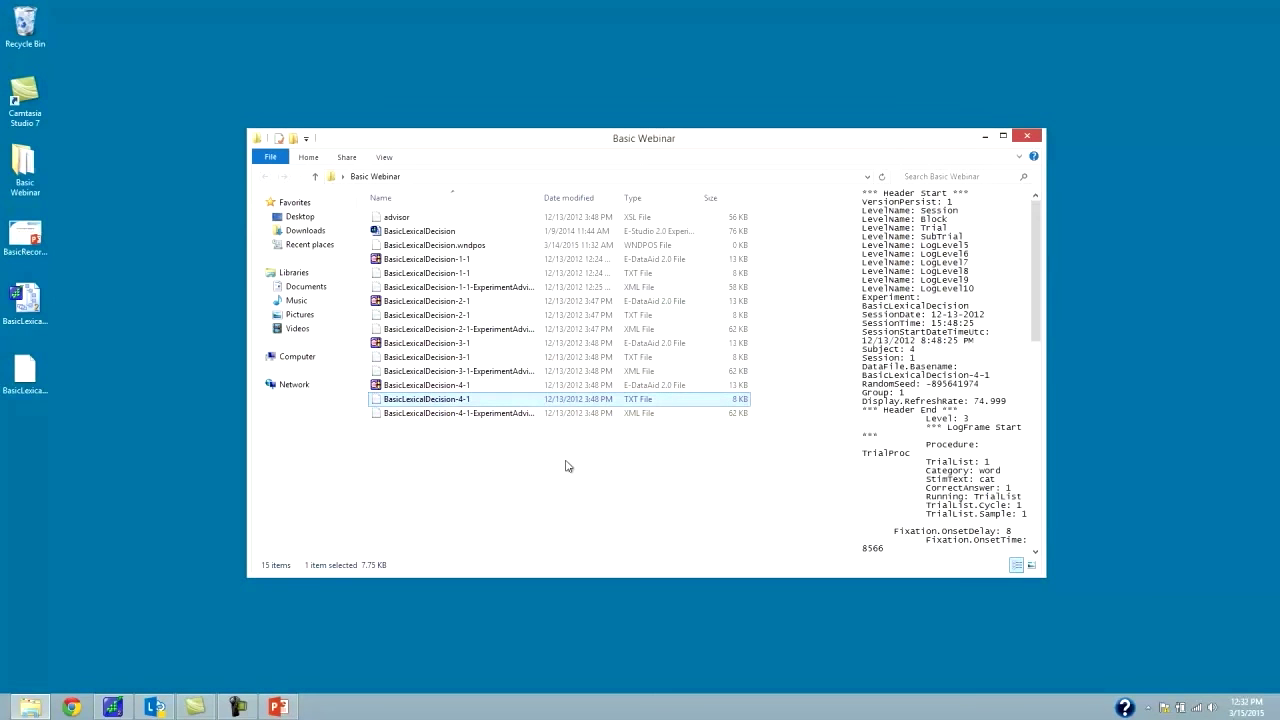
{"action": "left_click", "coordinate": [558, 386]}
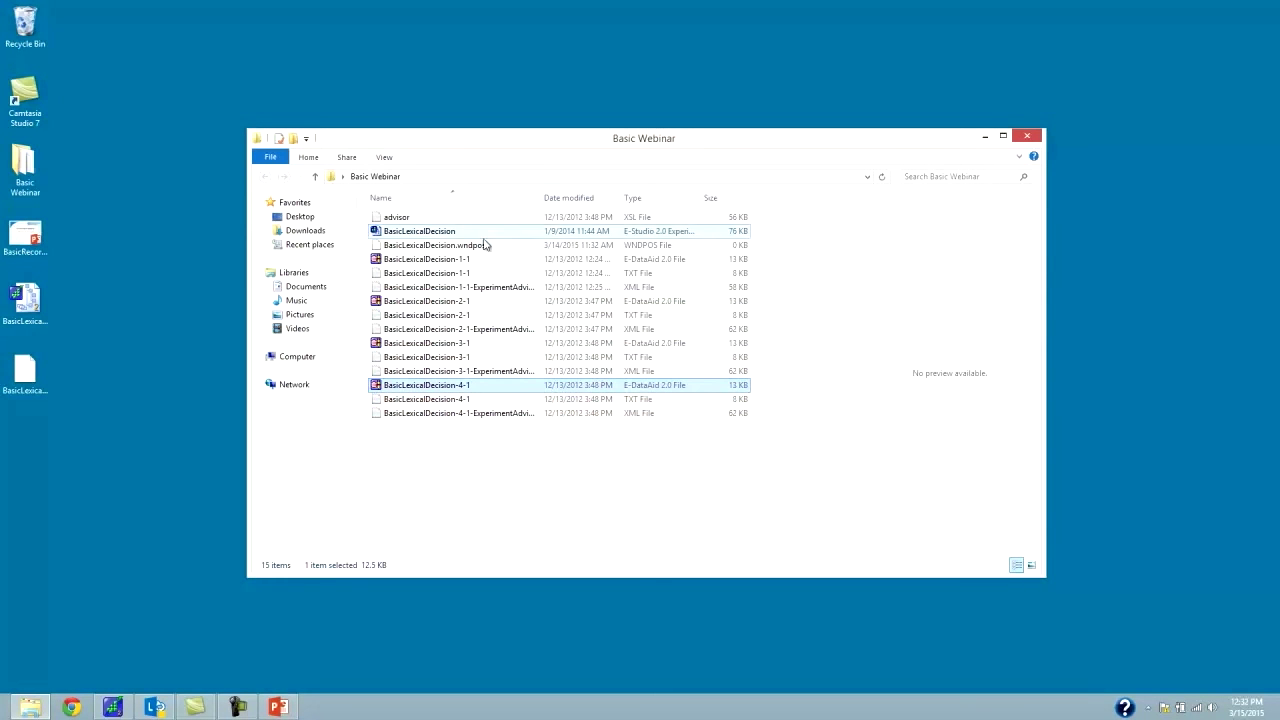
{"action": "left_click", "coordinate": [485, 316]}
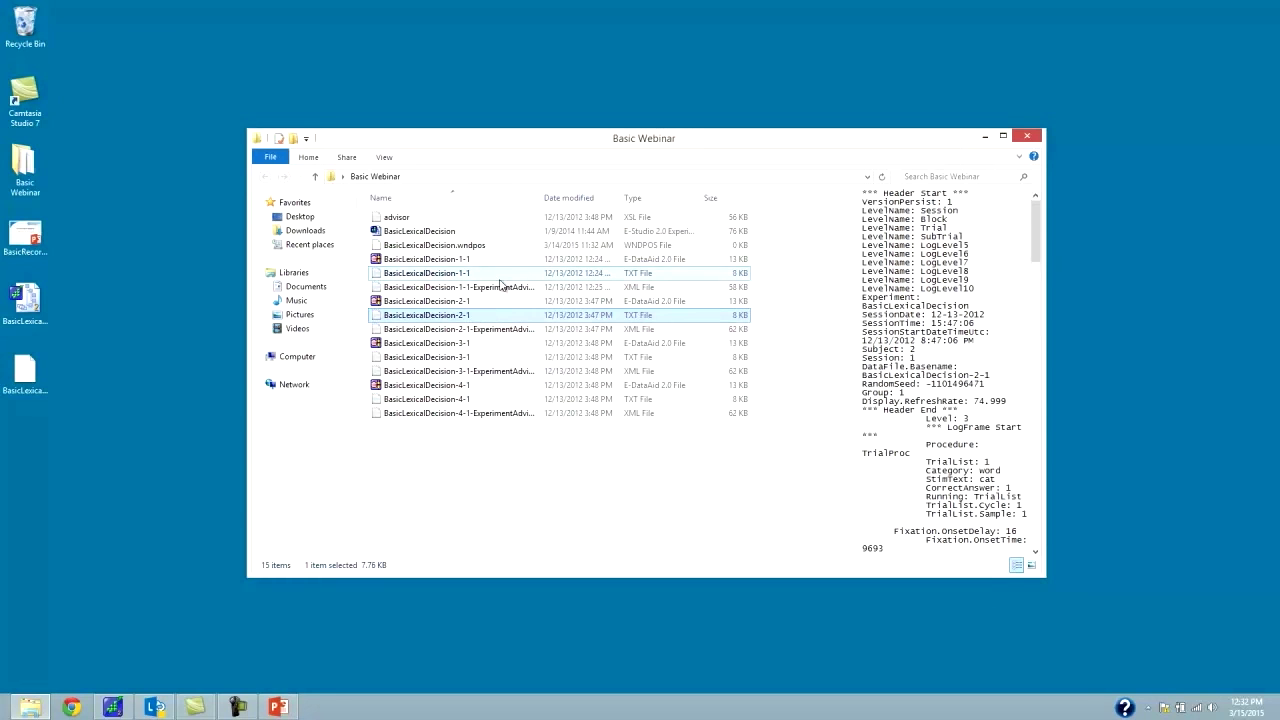
{"action": "left_click", "coordinate": [500, 288]}
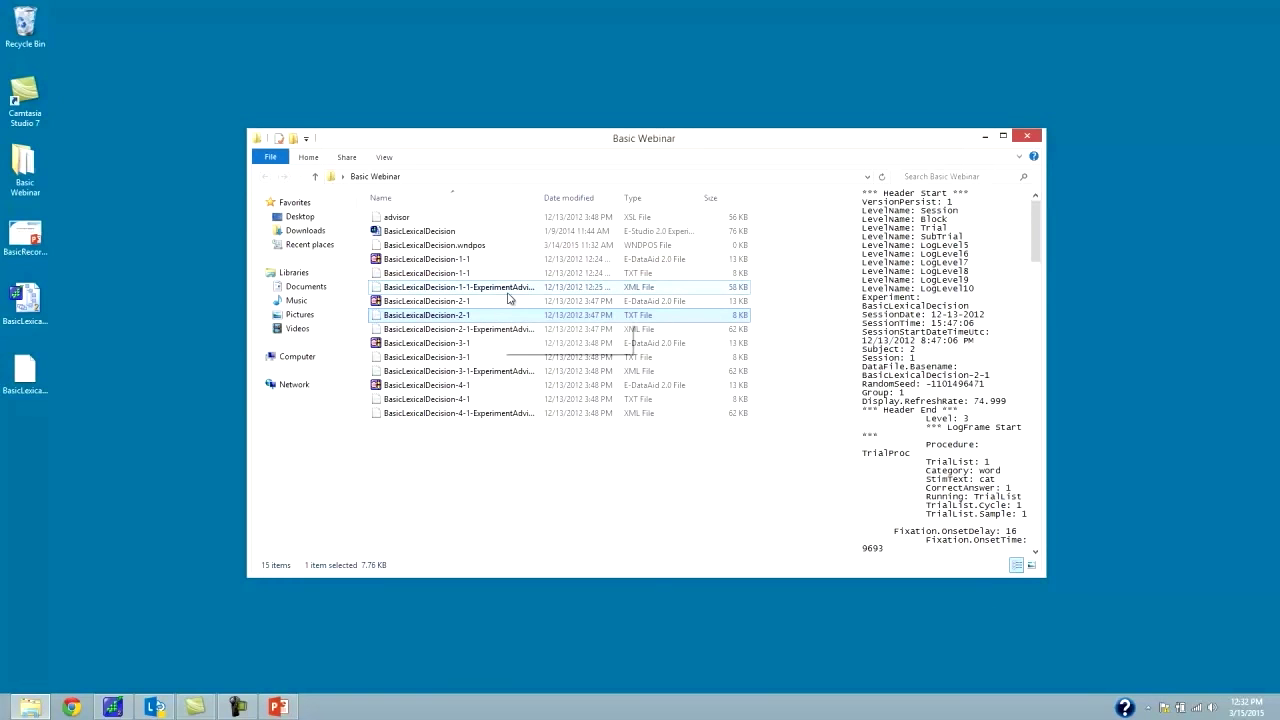
{"action": "left_click", "coordinate": [515, 233]}
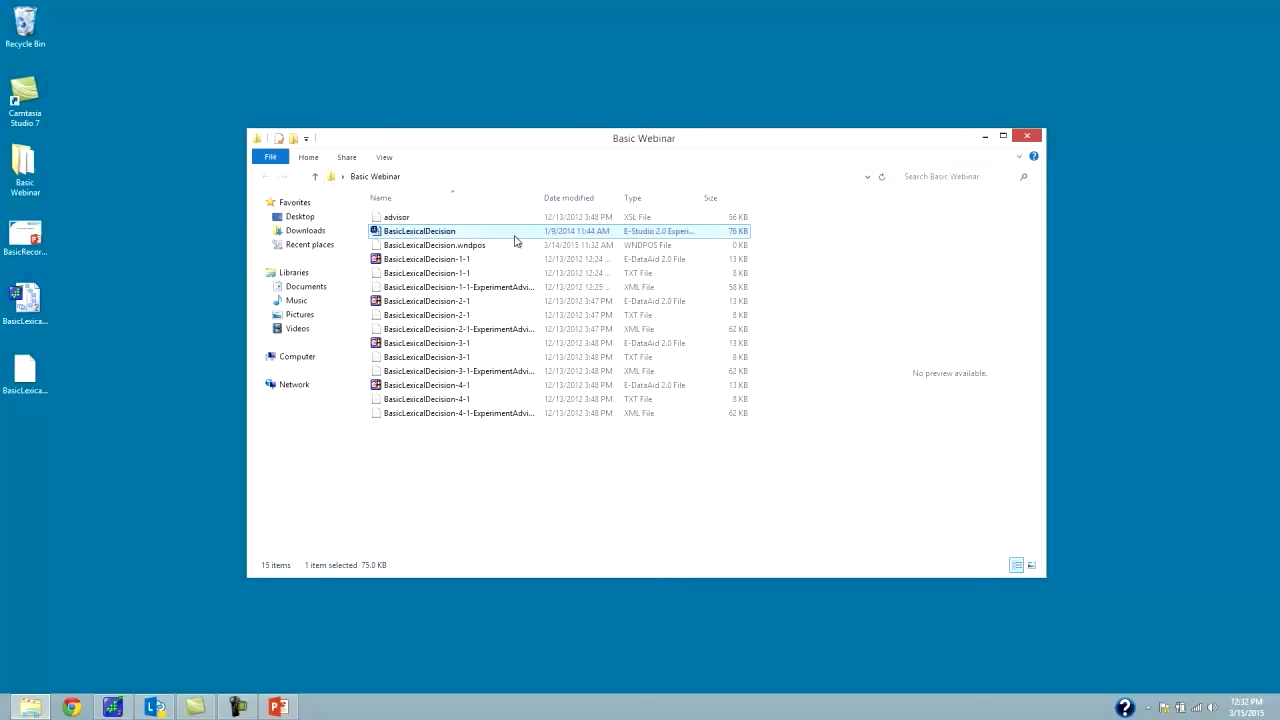
Step: Open the BasicLexicalDecision-1-1 data file in E-DataAid and examine its Subject and Session columns
{"action": "left_click", "coordinate": [410, 259]}
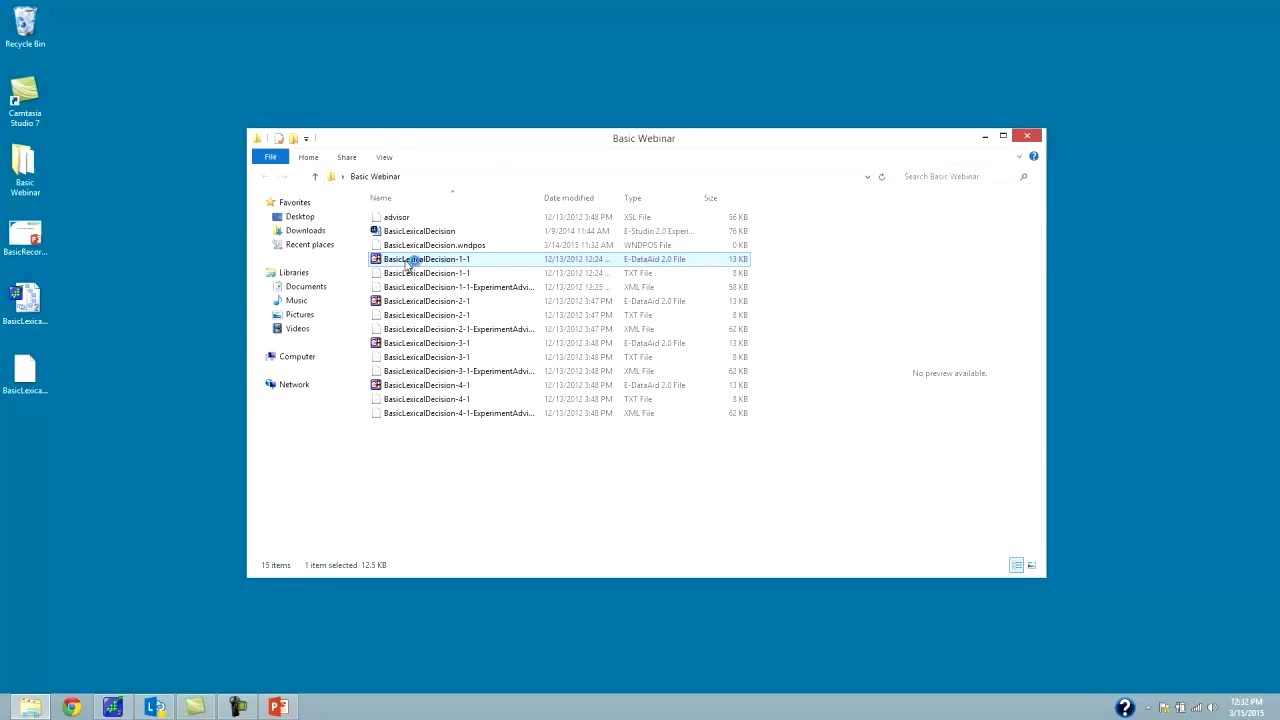
{"action": "double_click", "coordinate": [407, 263]}
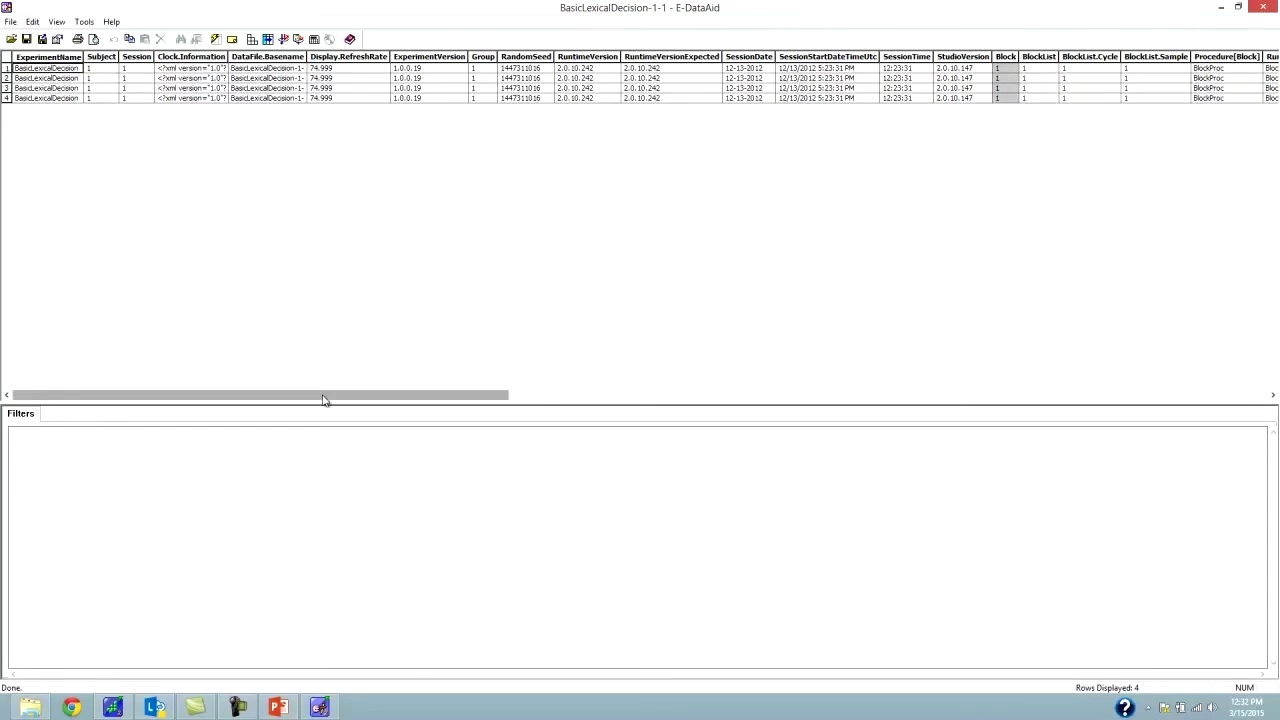
{"action": "left_click_drag", "start_coordinate": [326, 395], "coordinate": [231, 374]}
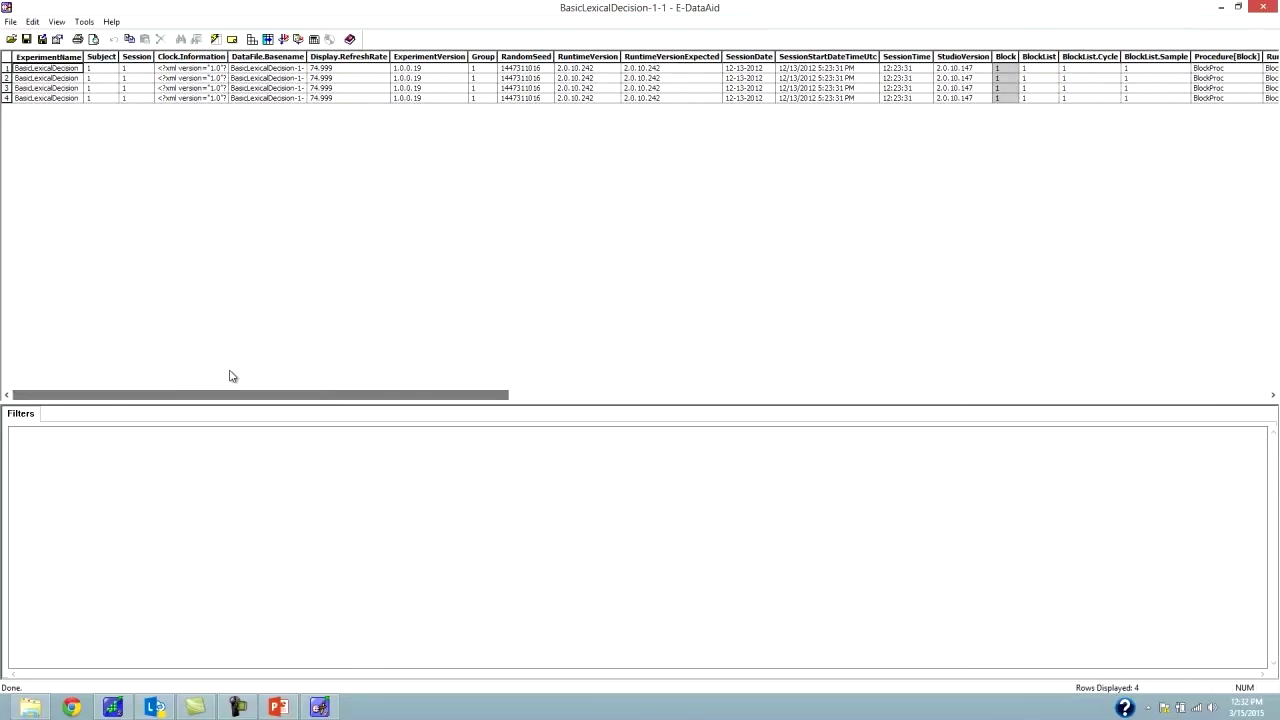
{"action": "left_click", "coordinate": [106, 58]}
{"action": "left_click", "coordinate": [136, 57]}
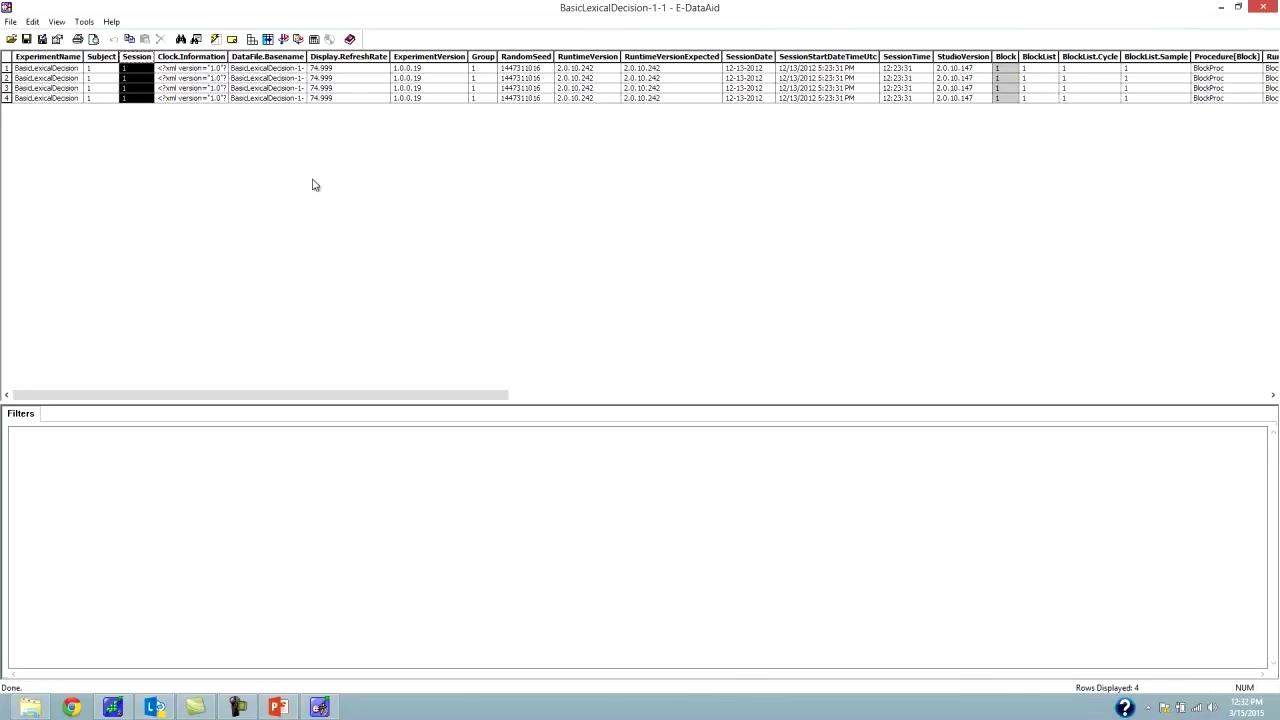
Step: Examine the Display.RefreshRate column and the fixation and stimulus columns farther along the data table
{"action": "left_click", "coordinate": [344, 56]}
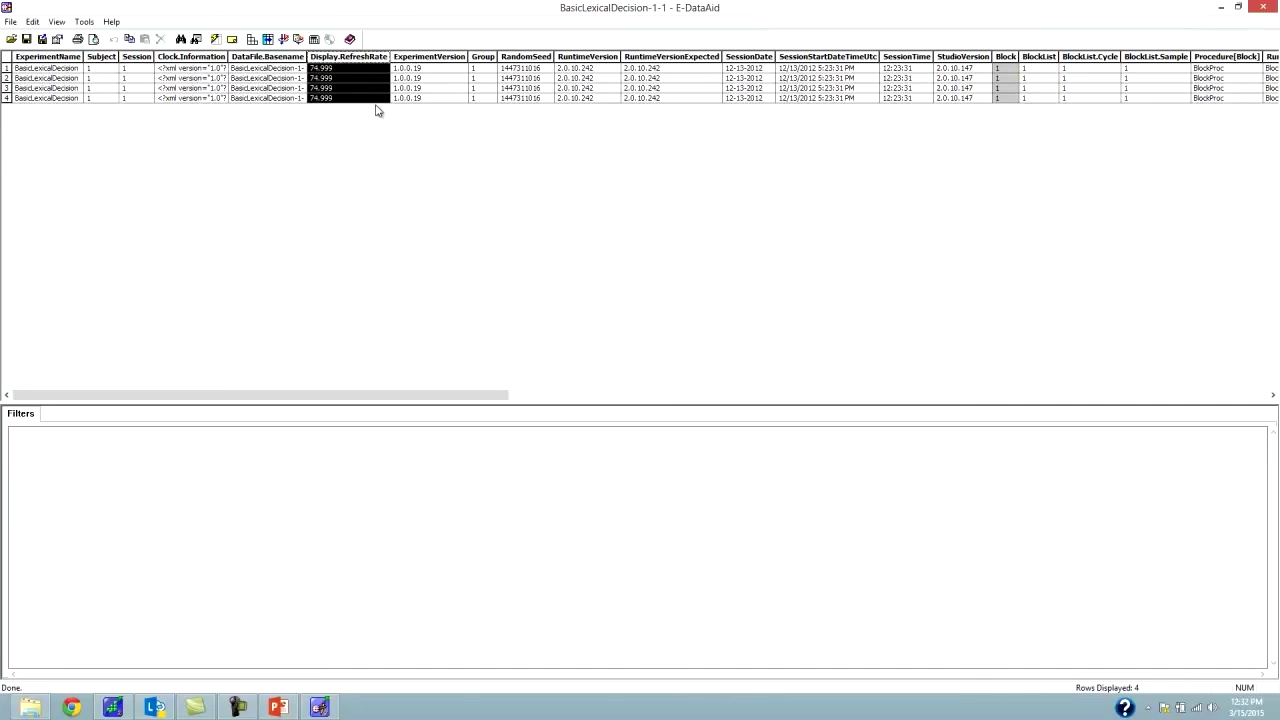
{"action": "left_click", "coordinate": [371, 88]}
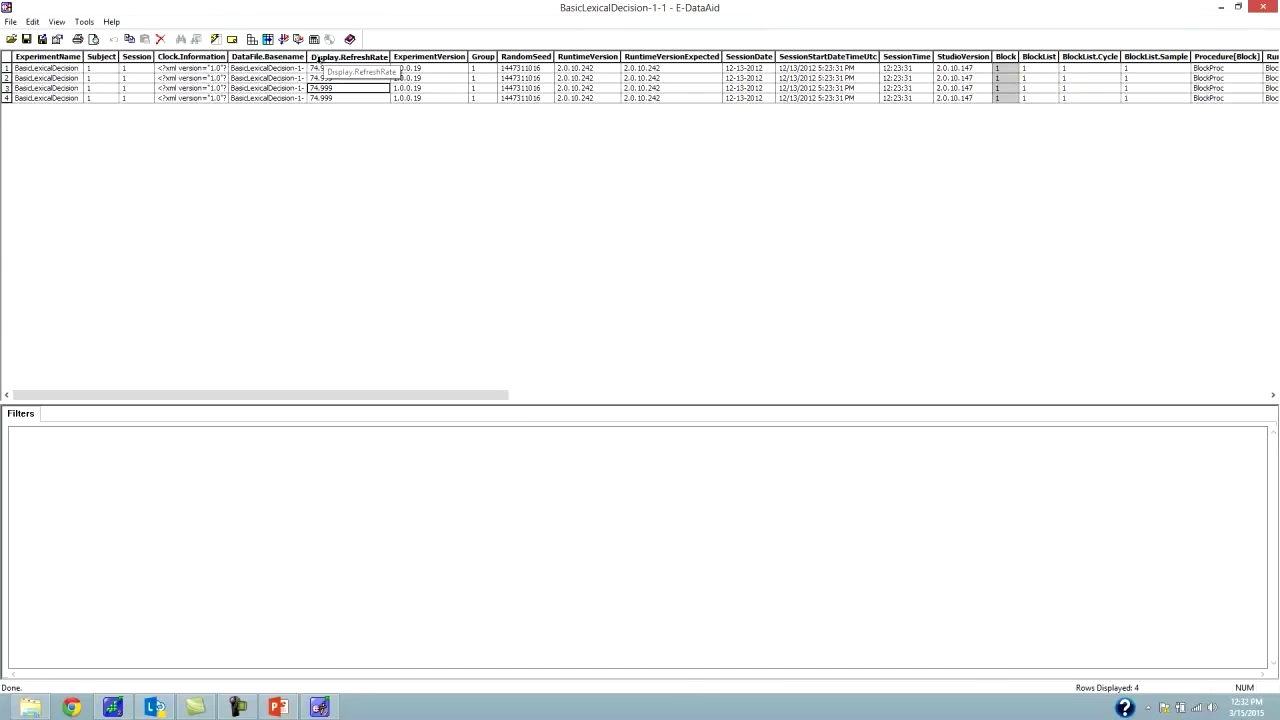
{"action": "left_click_drag", "start_coordinate": [372, 68], "coordinate": [369, 97]}
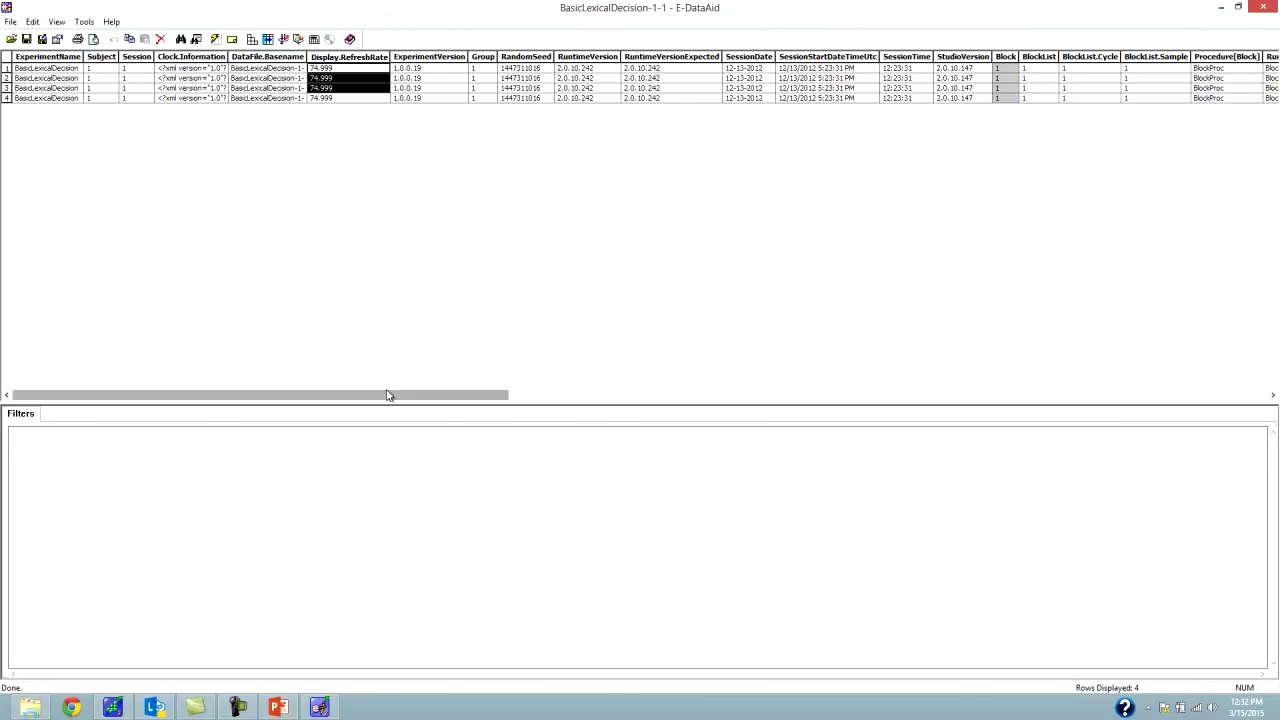
{"action": "left_click_drag", "start_coordinate": [394, 400], "coordinate": [962, 288]}
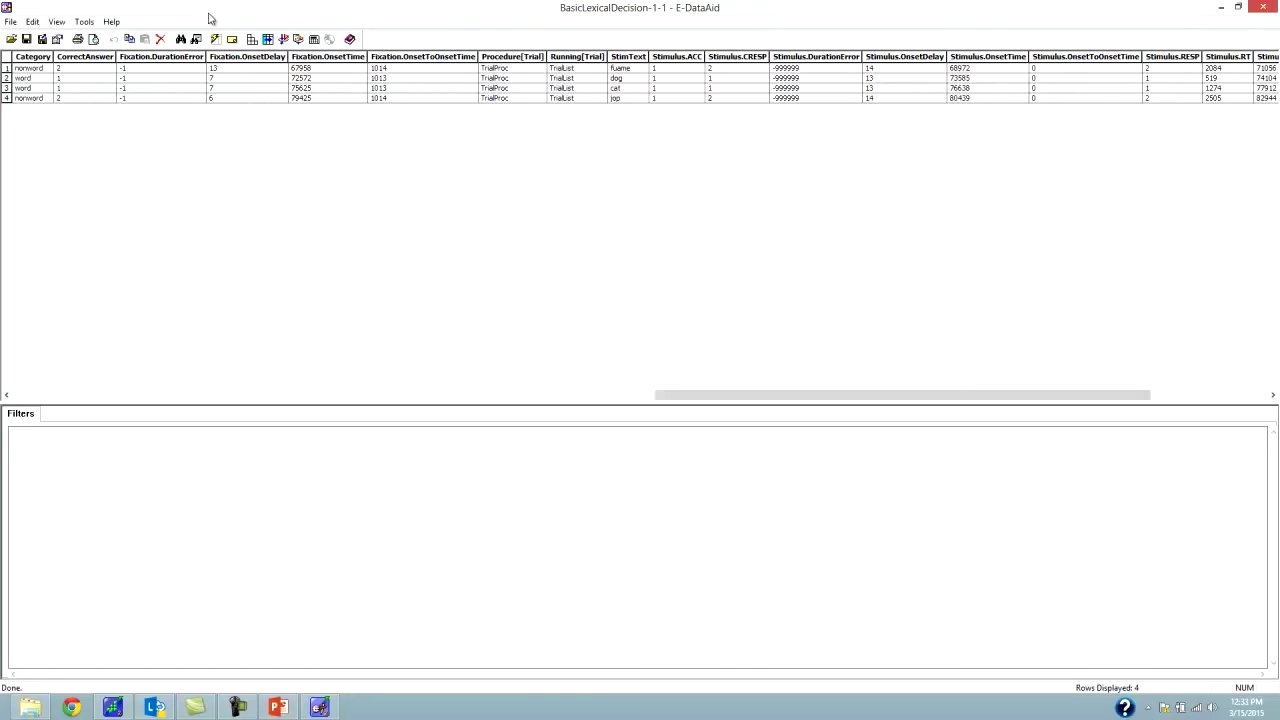
Step: Arrange the columns by moving all of them to the hidden list and adding StimText back as the first shown column
{"action": "left_click", "coordinate": [268, 38]}
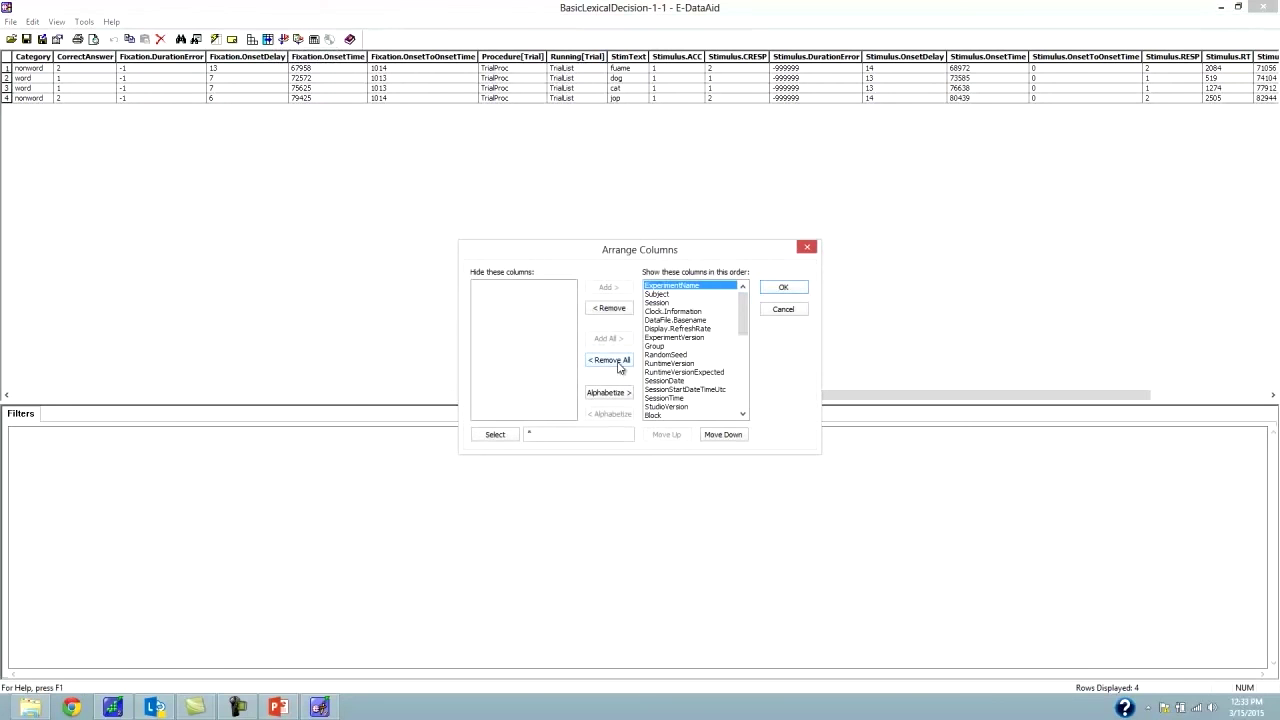
{"action": "left_click", "coordinate": [617, 362]}
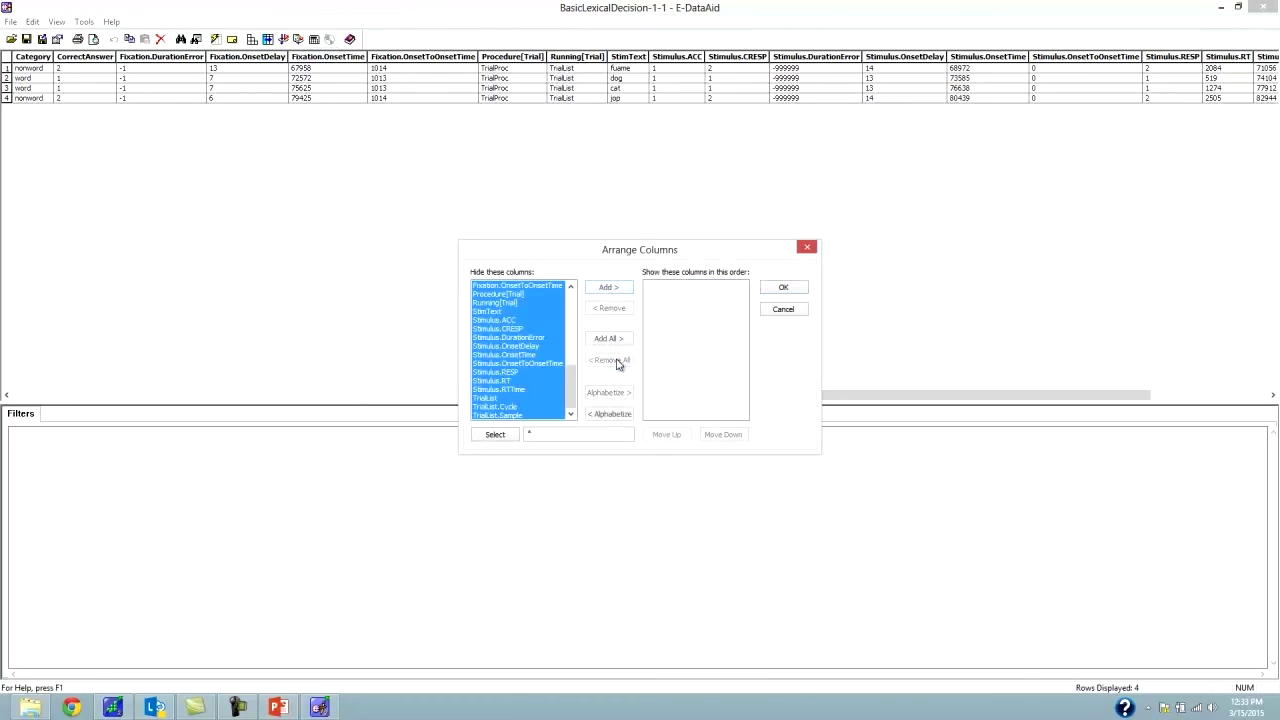
{"action": "left_click", "coordinate": [530, 320]}
{"action": "left_click_drag", "start_coordinate": [576, 403], "coordinate": [582, 296]}
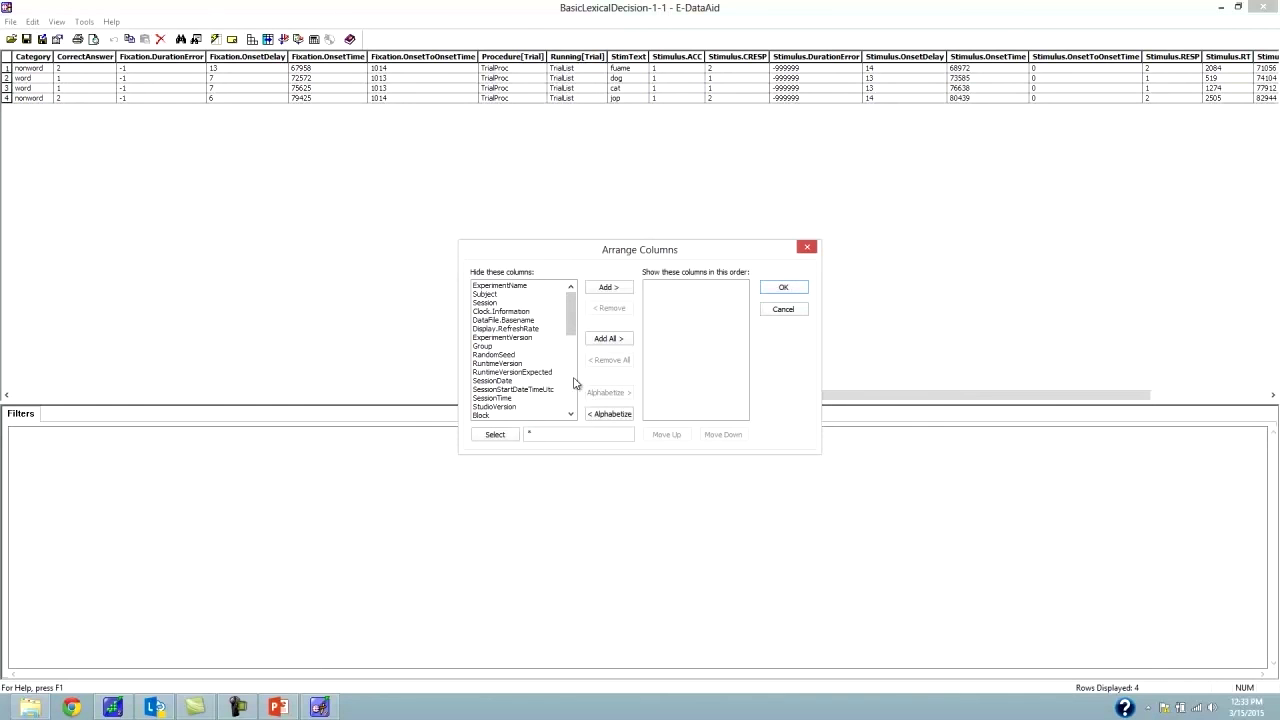
{"action": "left_click", "coordinate": [571, 414]}
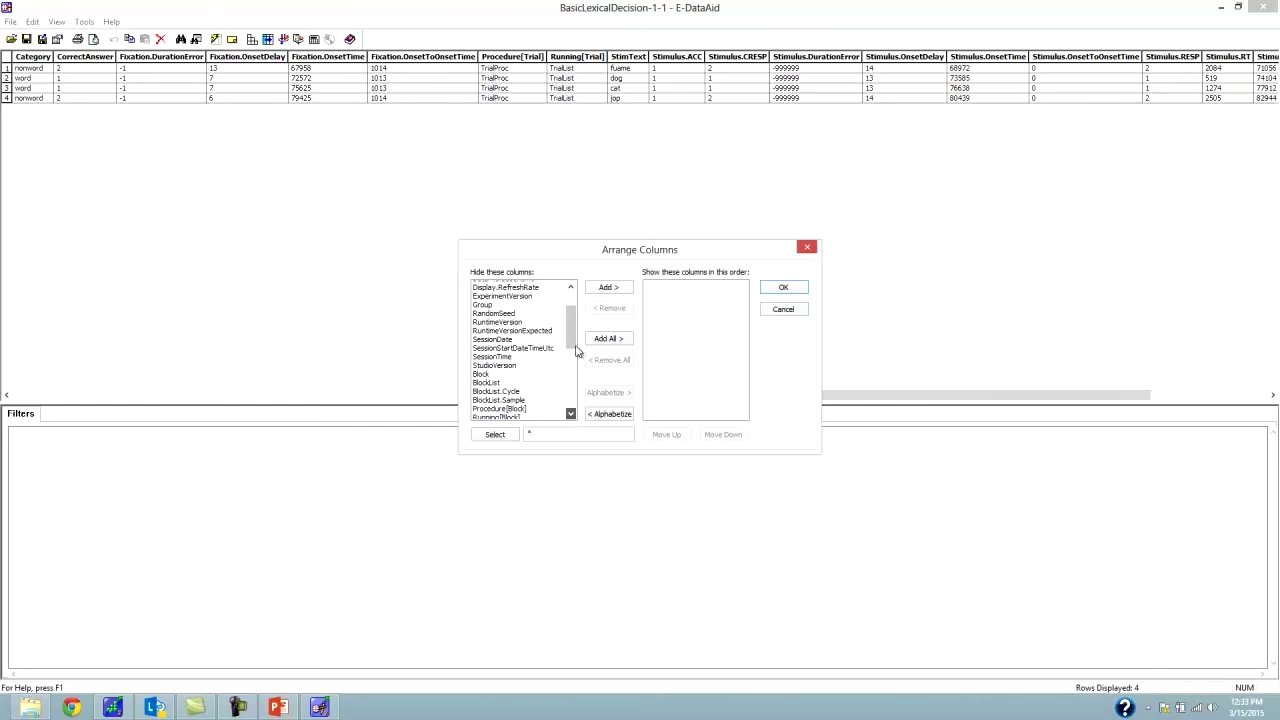
{"action": "left_click_drag", "start_coordinate": [572, 330], "coordinate": [572, 344]}
{"action": "left_click_drag", "start_coordinate": [572, 358], "coordinate": [572, 394]}
{"action": "left_click", "coordinate": [513, 329]}
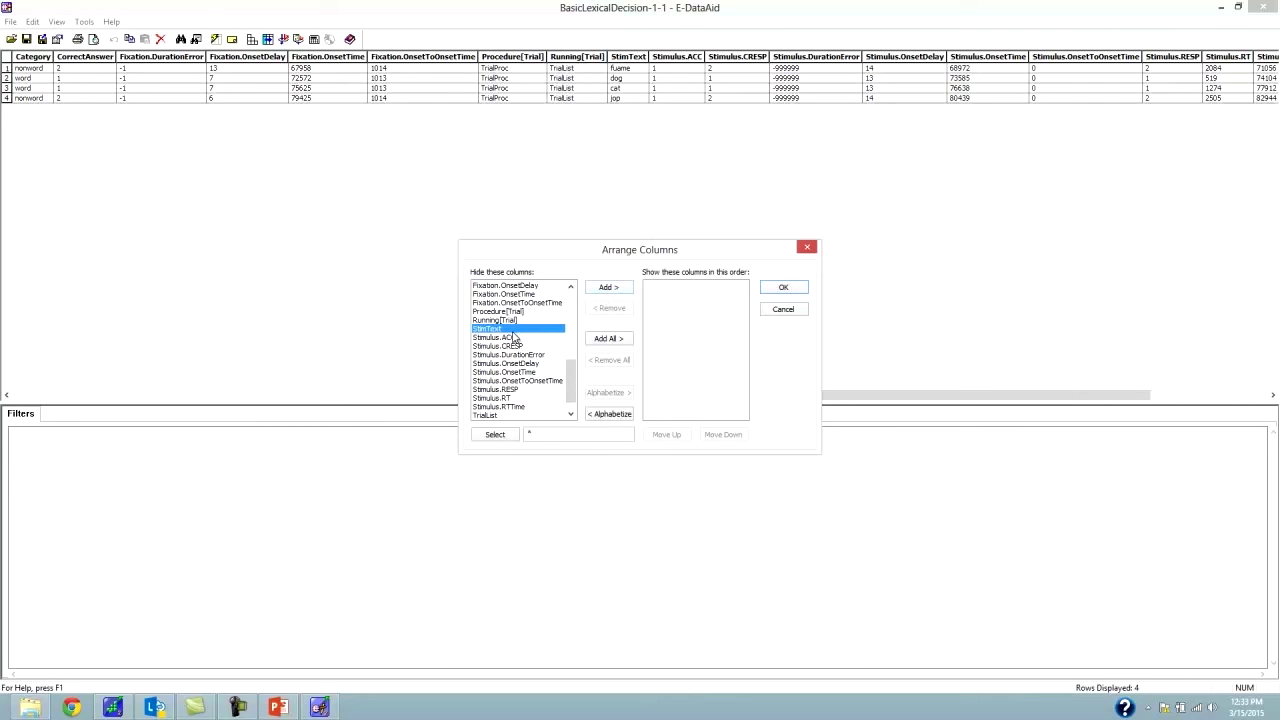
{"action": "left_click", "coordinate": [609, 288]}
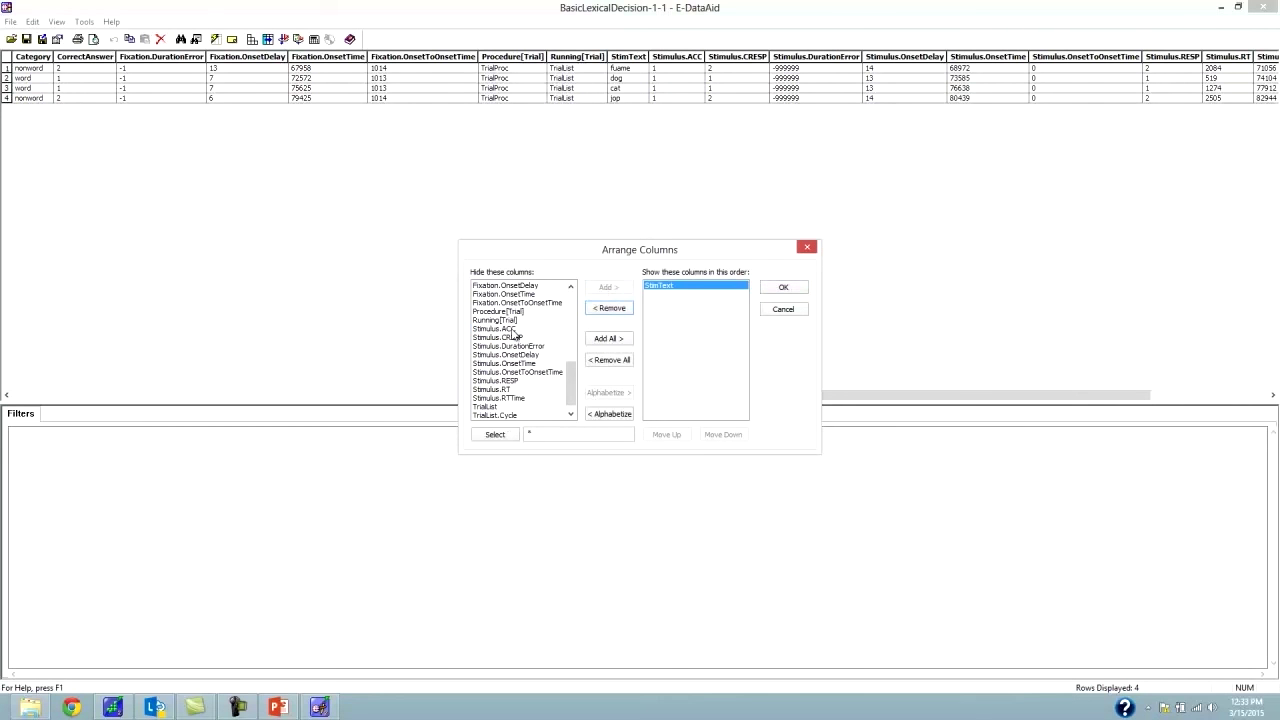
Step: Add Stimulus.ACC, Stimulus.RT and Category to the shown columns and apply the column arrangement
{"action": "left_click", "coordinate": [609, 287]}
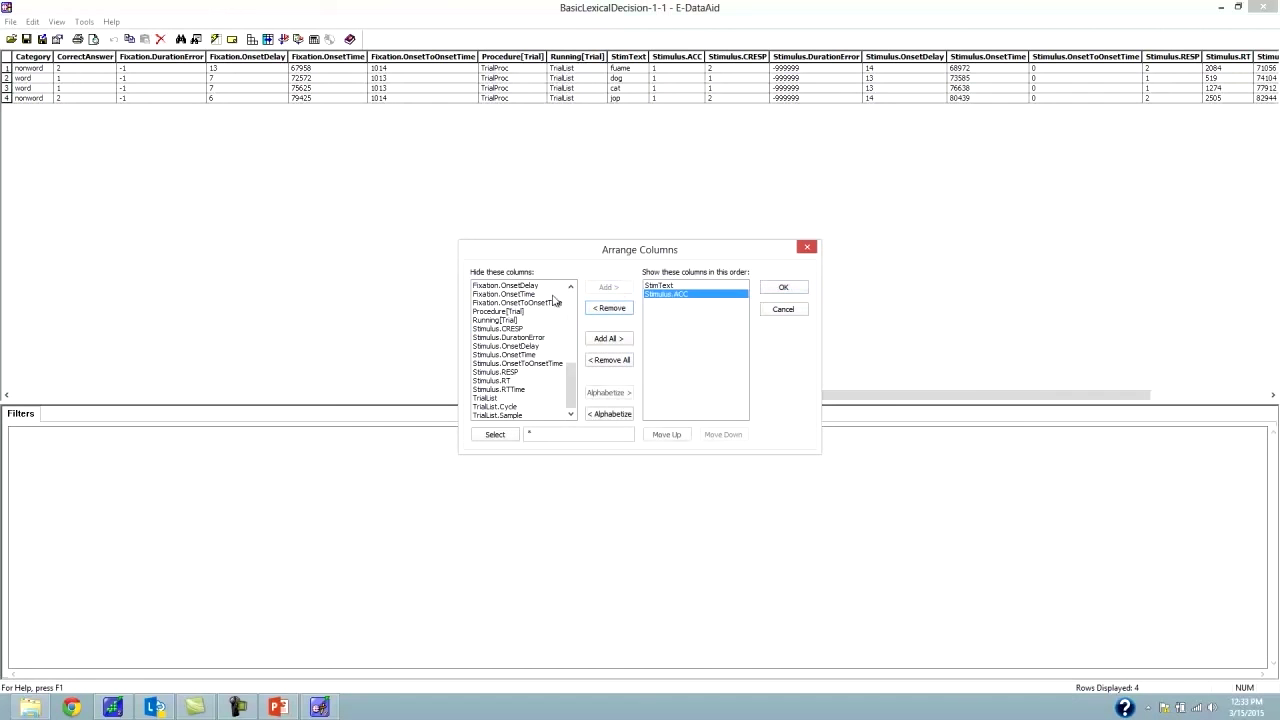
{"action": "left_click", "coordinate": [506, 381]}
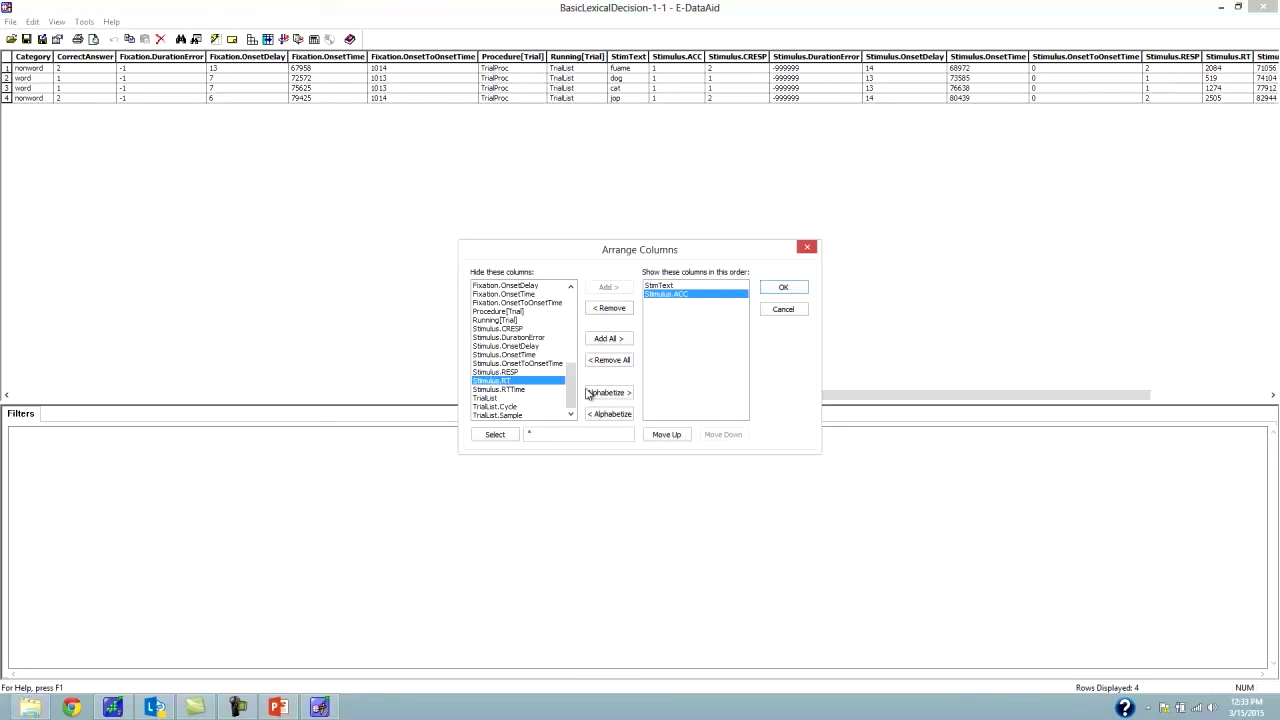
{"action": "left_click", "coordinate": [610, 287]}
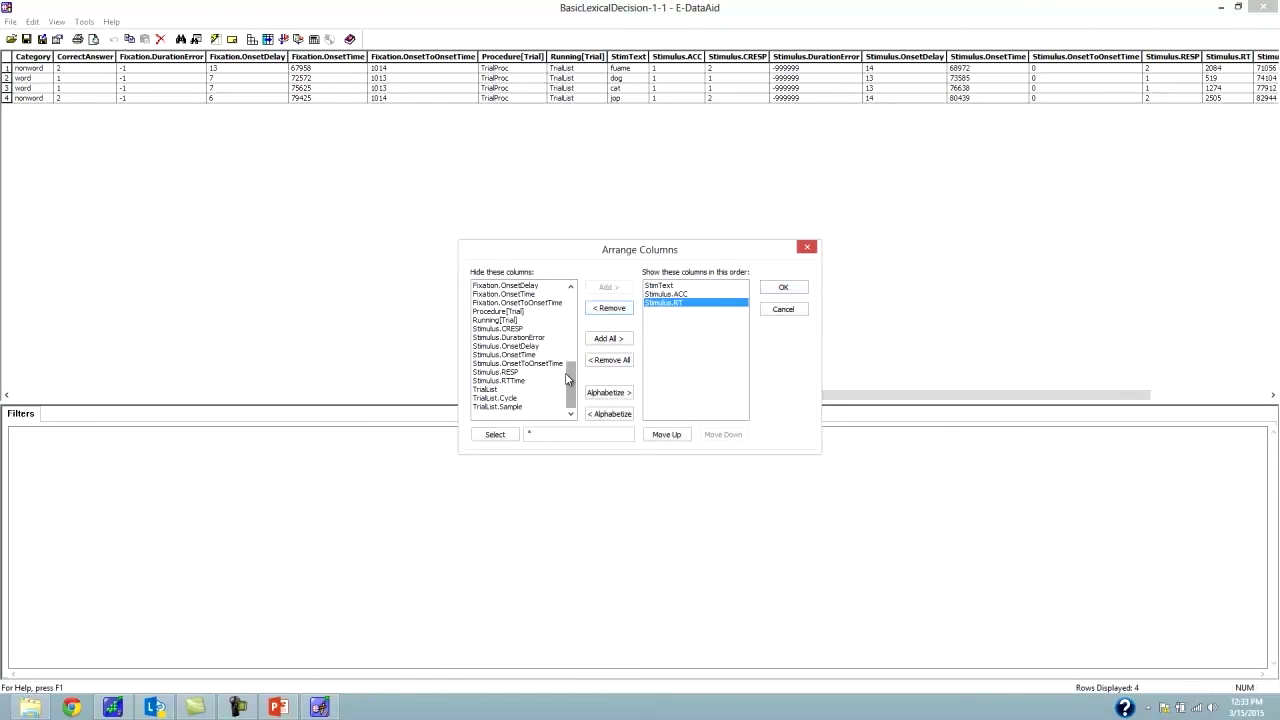
{"action": "left_click_drag", "start_coordinate": [567, 376], "coordinate": [568, 361]}
{"action": "left_click", "coordinate": [490, 302]}
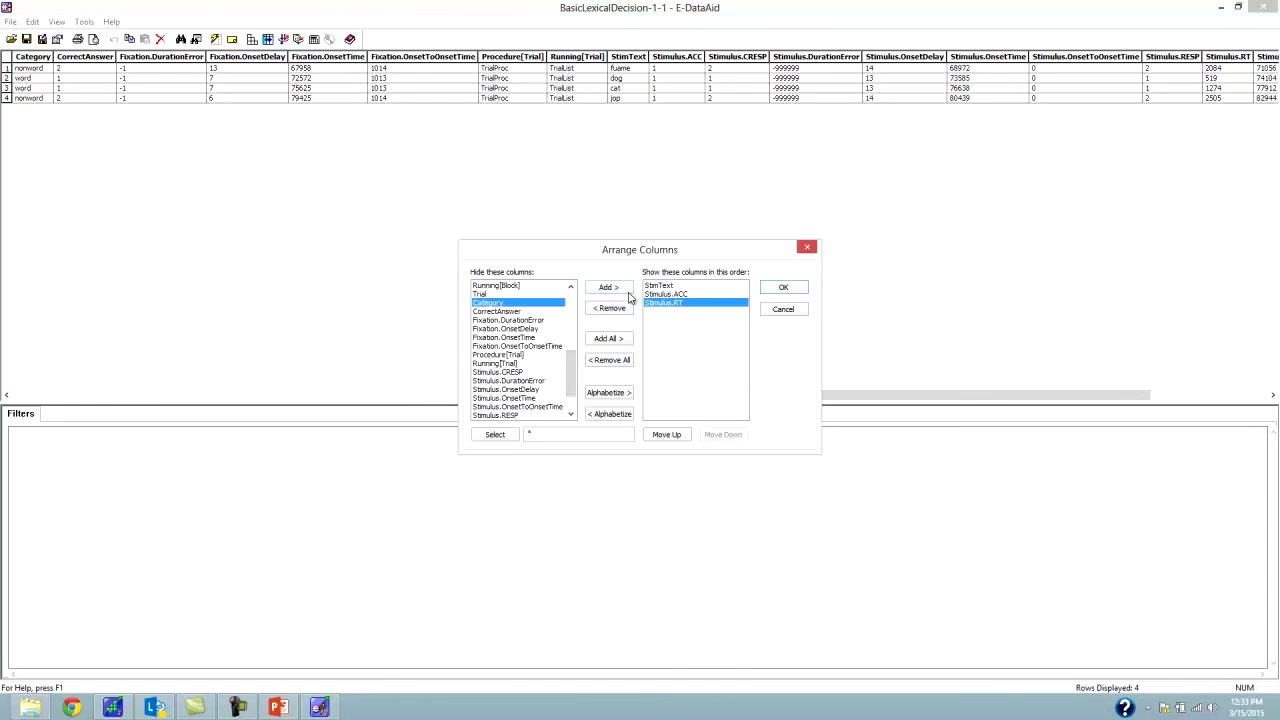
{"action": "left_click", "coordinate": [609, 287]}
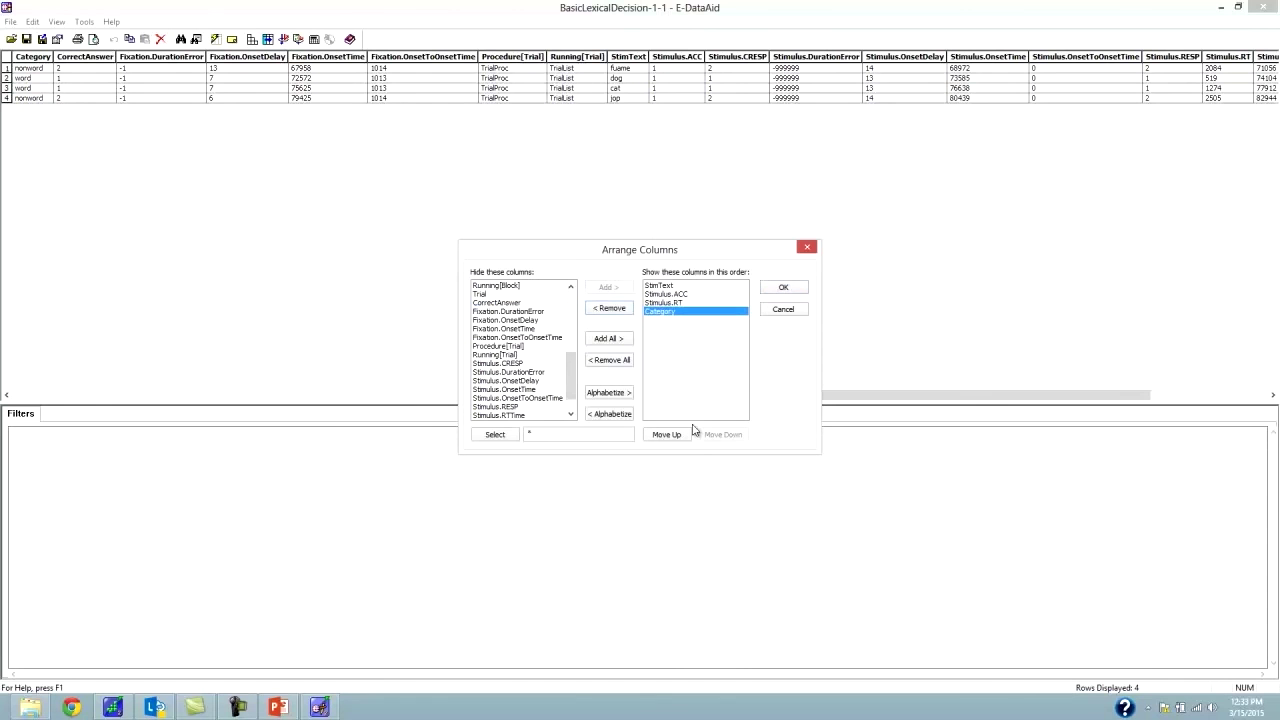
{"action": "left_click", "coordinate": [786, 289]}
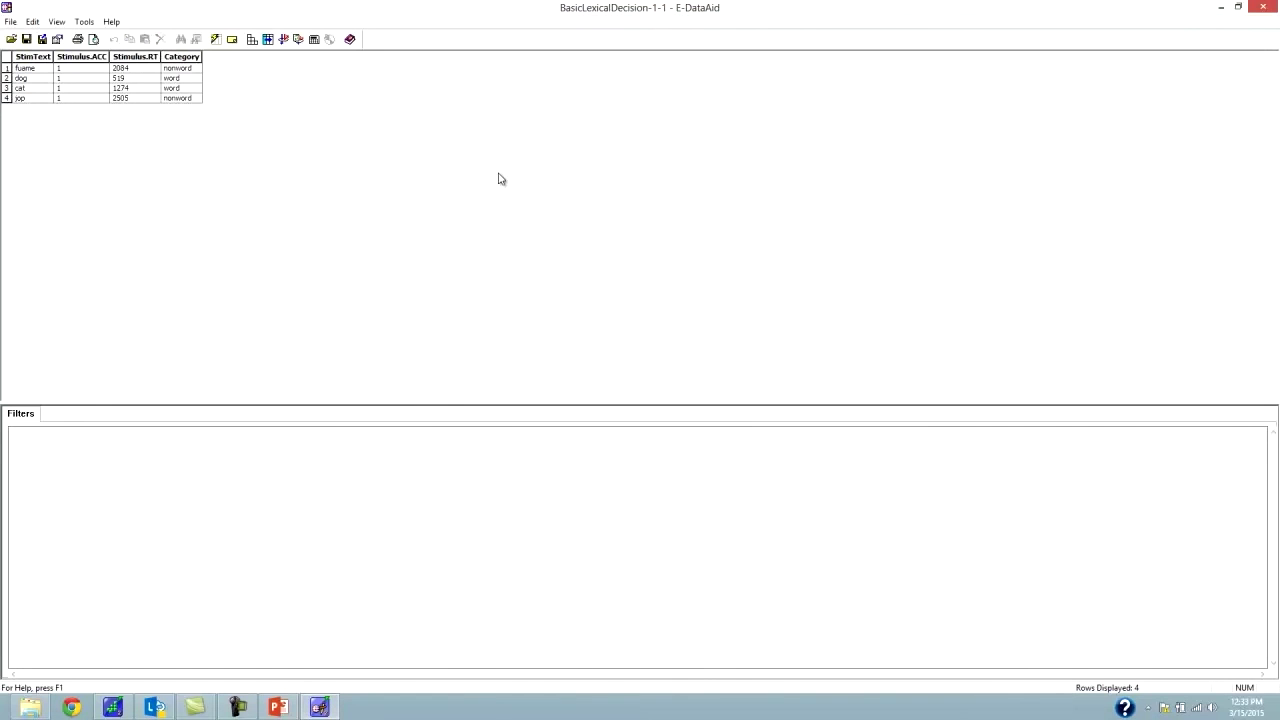
Step: Examine the Category, StimText, Stimulus.ACC and Stimulus.RT columns, comparing reaction times for word and nonword trials
{"action": "left_click", "coordinate": [185, 57]}
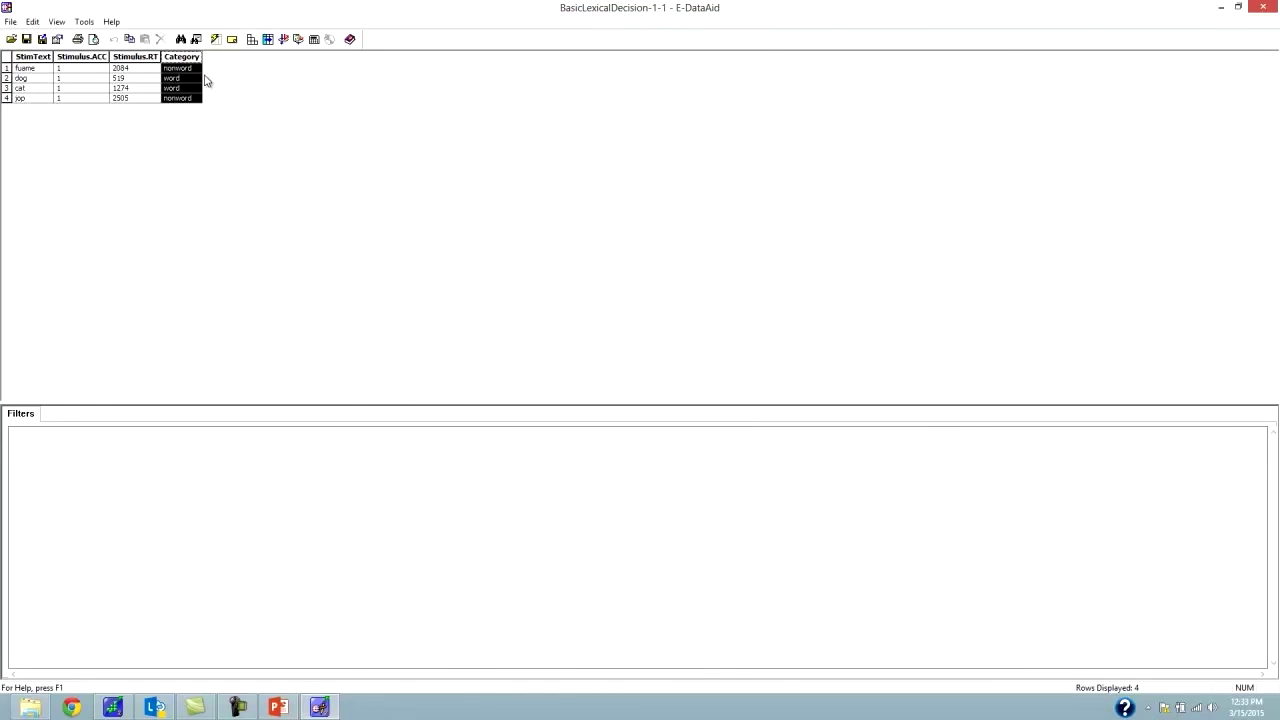
{"action": "left_click", "coordinate": [182, 71]}
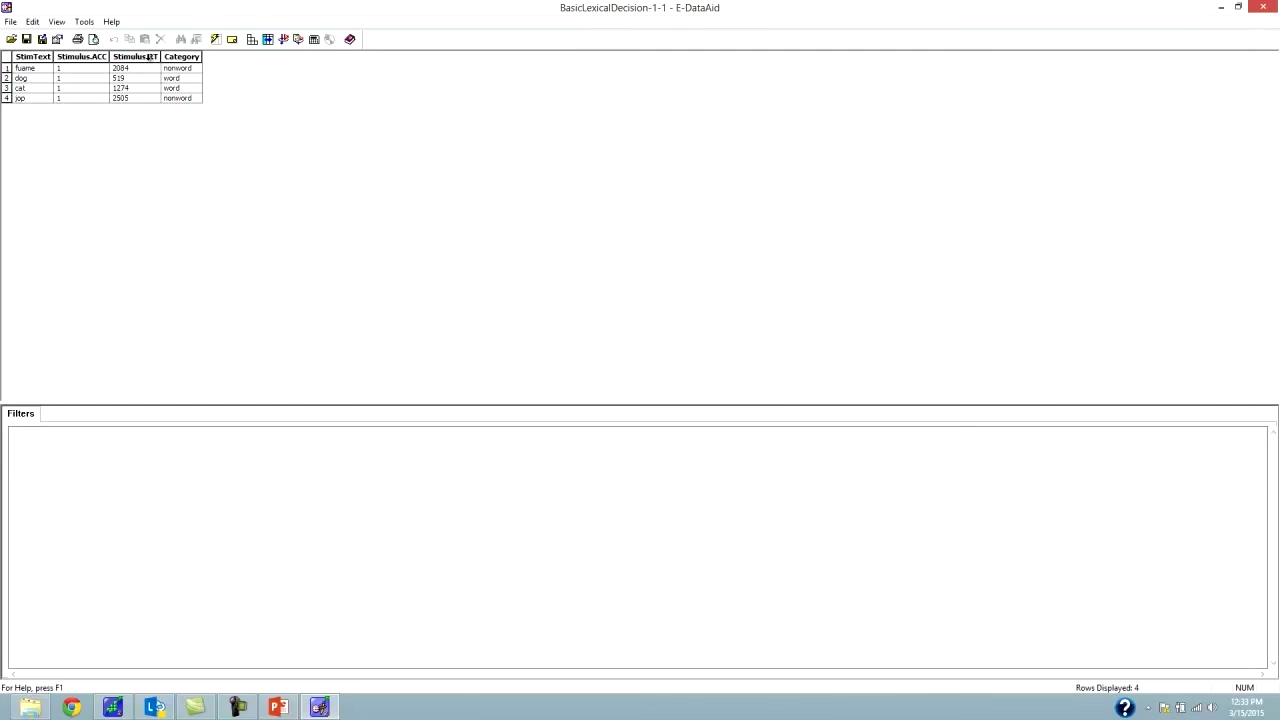
{"action": "left_click_drag", "start_coordinate": [141, 71], "coordinate": [82, 76]}
{"action": "left_click", "coordinate": [38, 69]}
{"action": "left_click_drag", "start_coordinate": [90, 73], "coordinate": [89, 93]}
{"action": "left_click", "coordinate": [140, 68]}
{"action": "left_click", "coordinate": [141, 100]}
{"action": "left_click", "coordinate": [148, 70]}
{"action": "left_click_drag", "start_coordinate": [153, 70], "coordinate": [176, 100]}
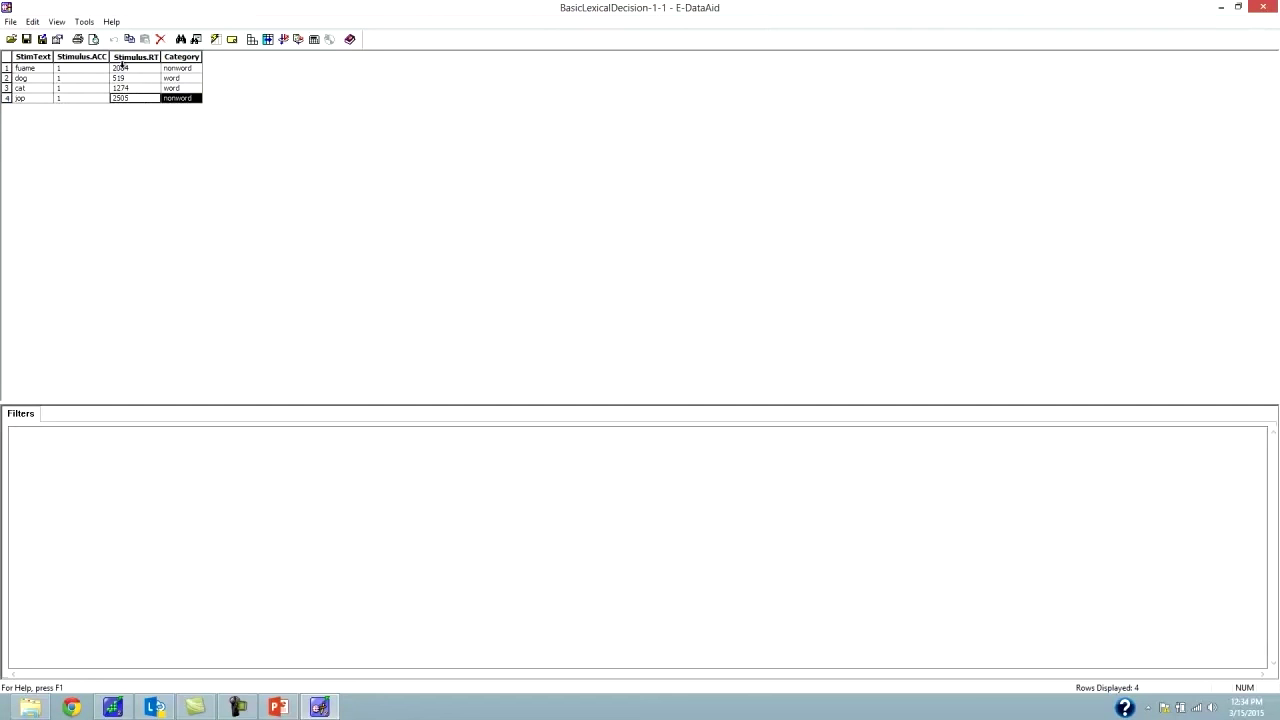
{"action": "left_click_drag", "start_coordinate": [133, 69], "coordinate": [195, 88]}
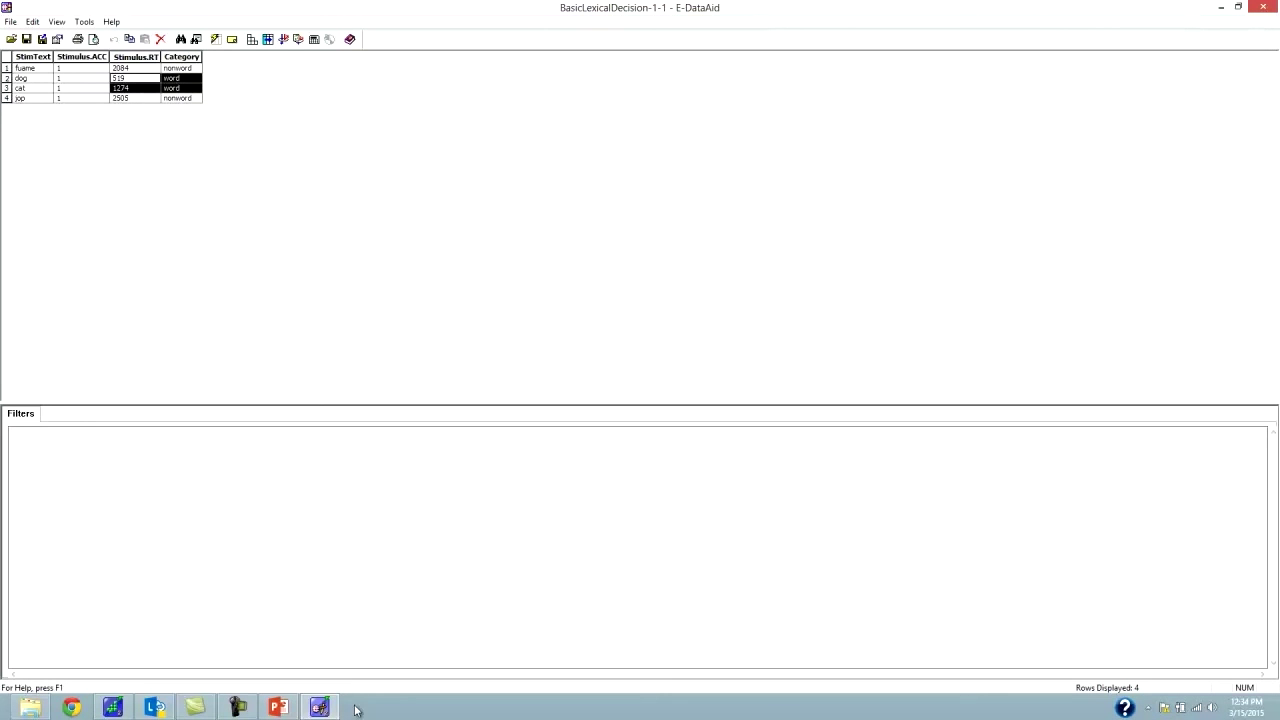
Step: Switch to the PowerPoint presentation and review the Overview of Data slide and the slides that follow it
{"action": "left_click", "coordinate": [278, 707]}
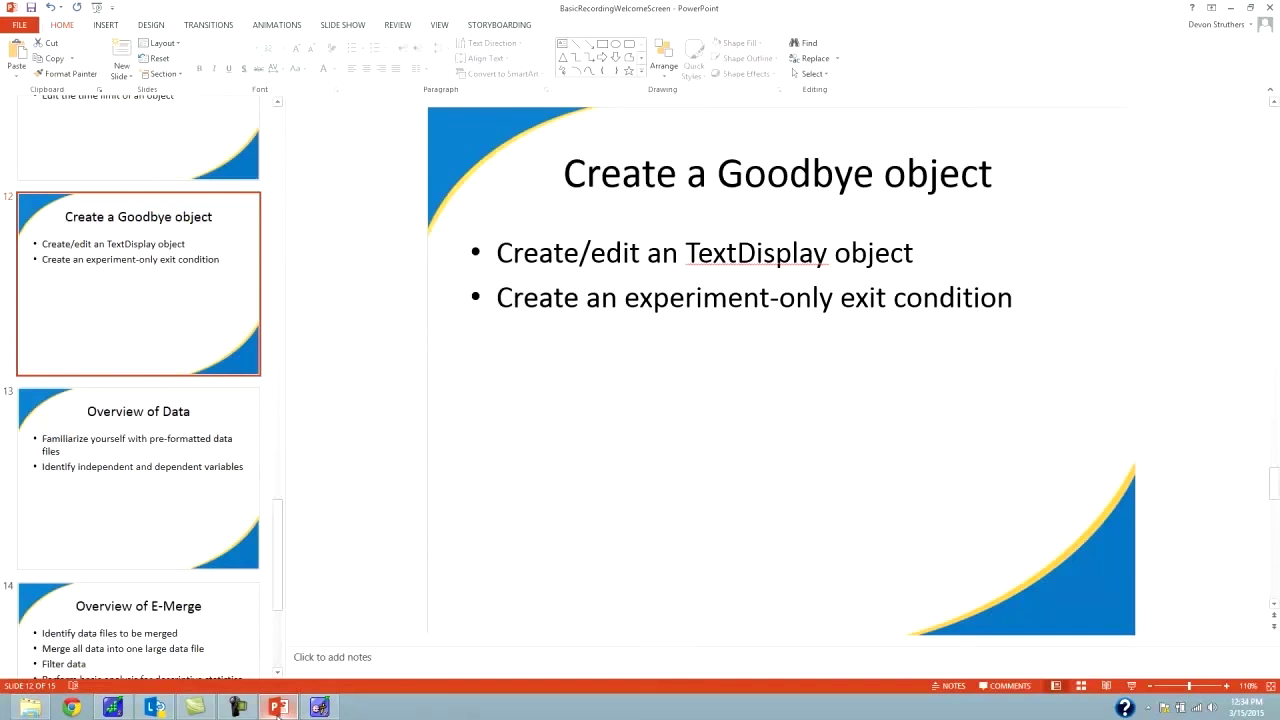
{"action": "left_click", "coordinate": [145, 432]}
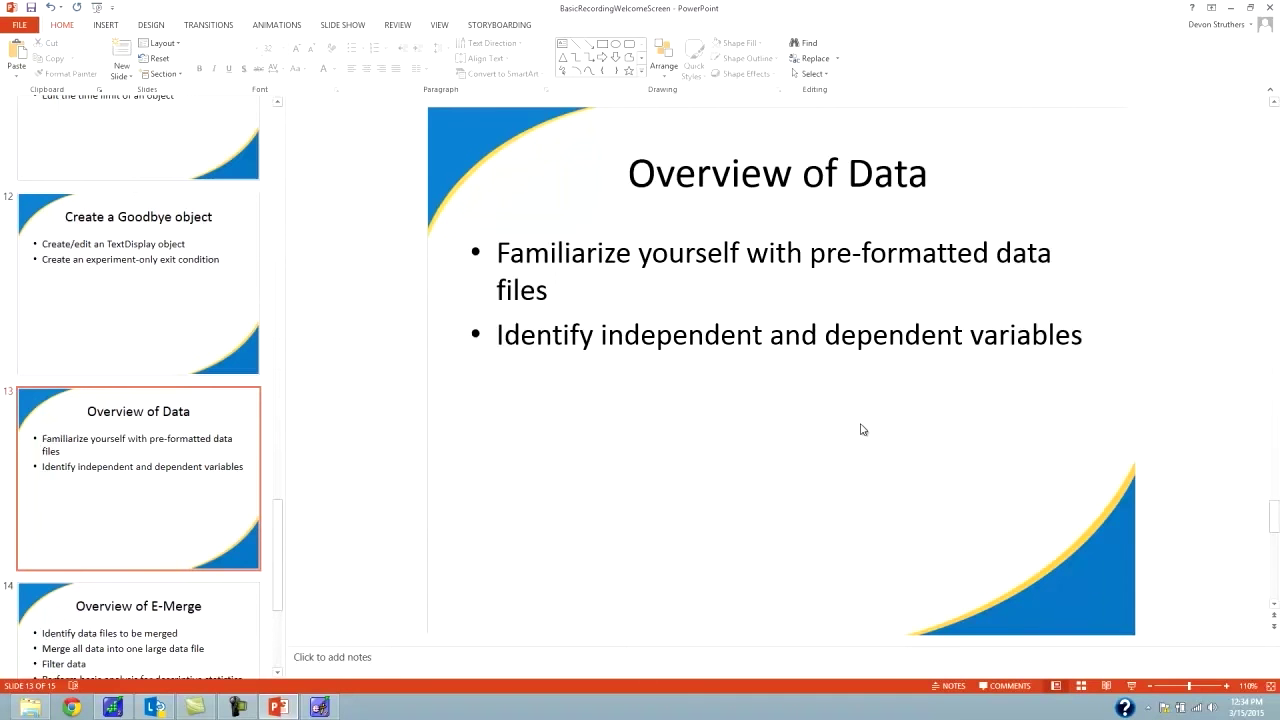
{"action": "scroll", "coordinate": [71, 474], "scroll_direction": "down", "scroll_amount": 3}
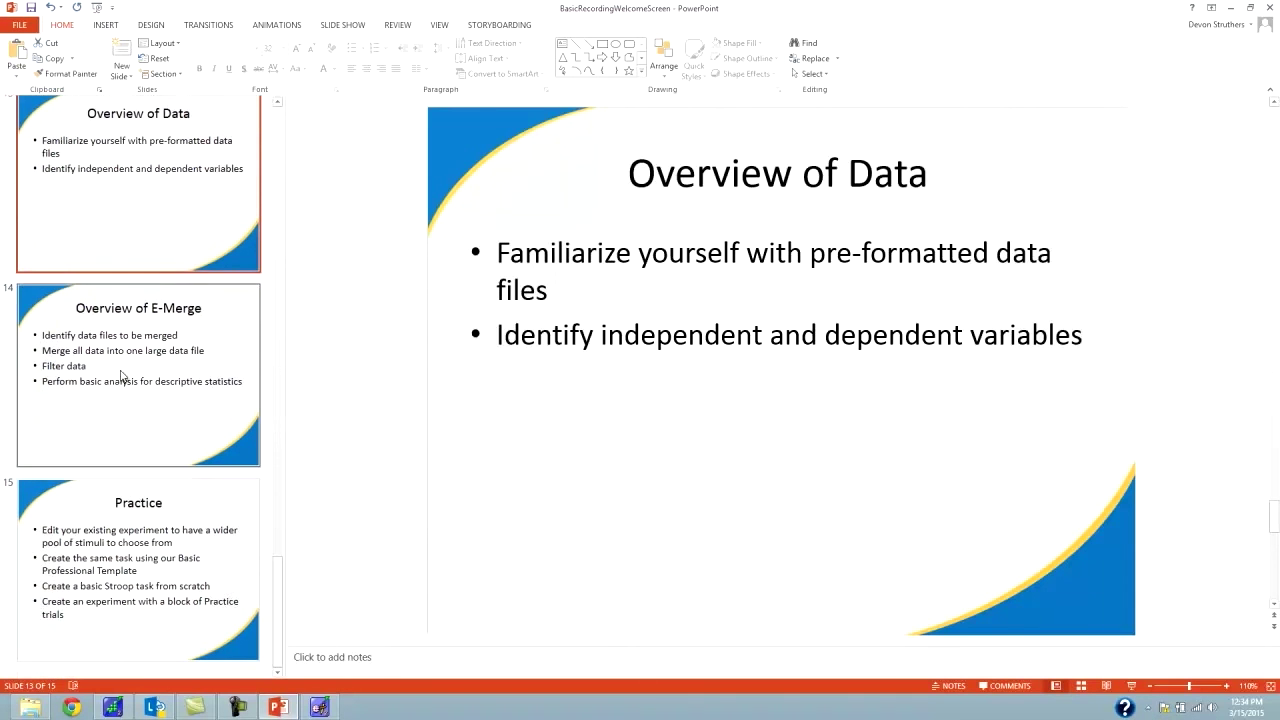
{"action": "left_click", "coordinate": [1268, 6]}
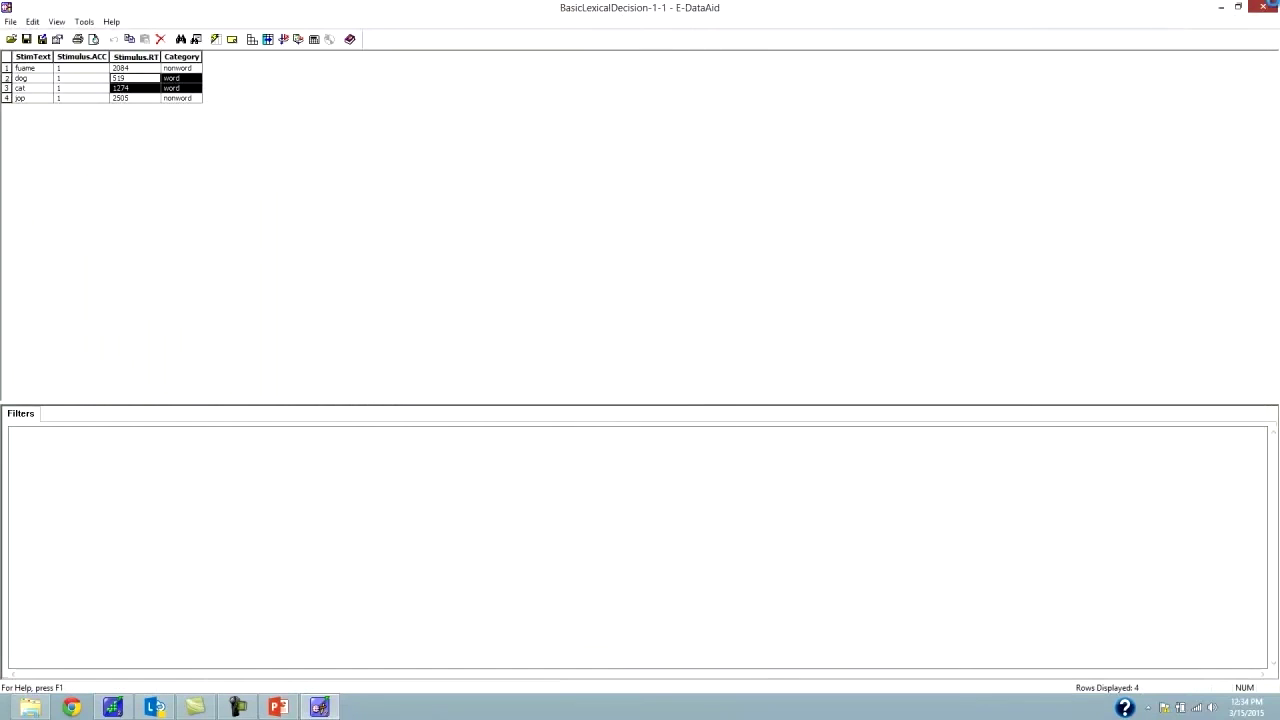
Step: Close E-DataAid and switch to E-Merge, opening the desktop's Basic Webinar folder as the source folder
{"action": "left_click", "coordinate": [1266, 7]}
{"action": "left_click", "coordinate": [668, 383]}
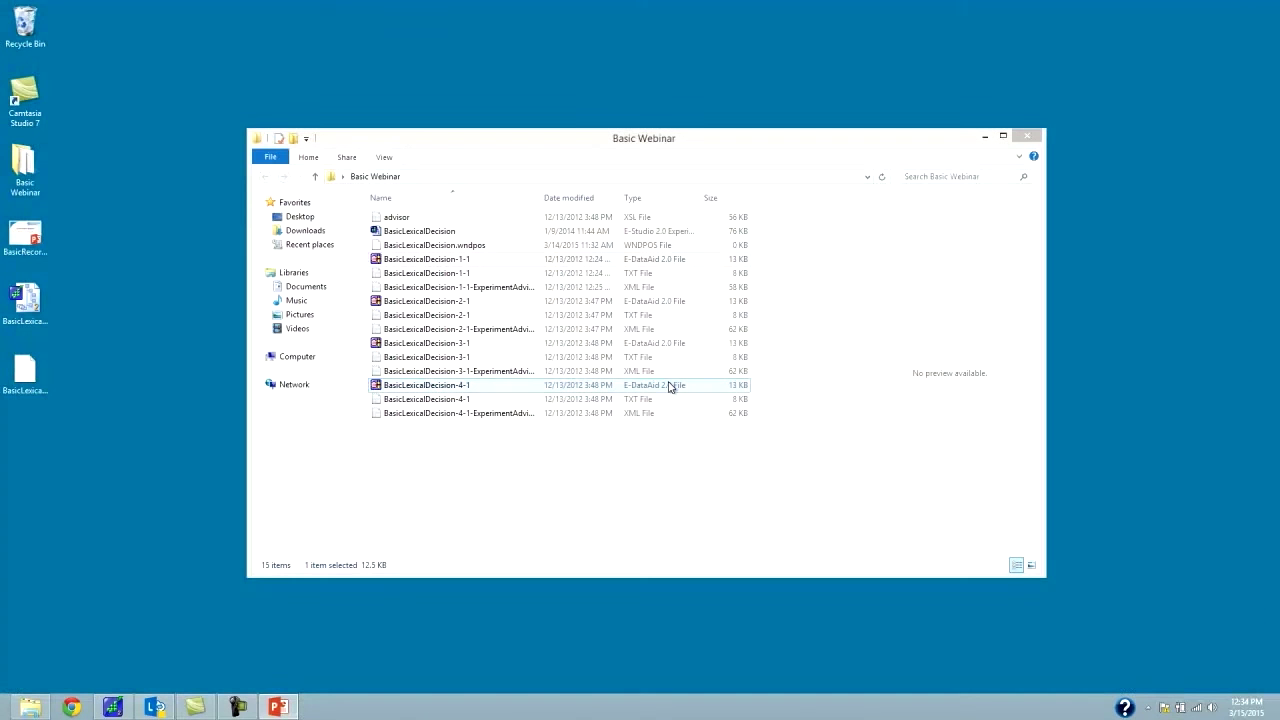
{"action": "key", "text": "super"}
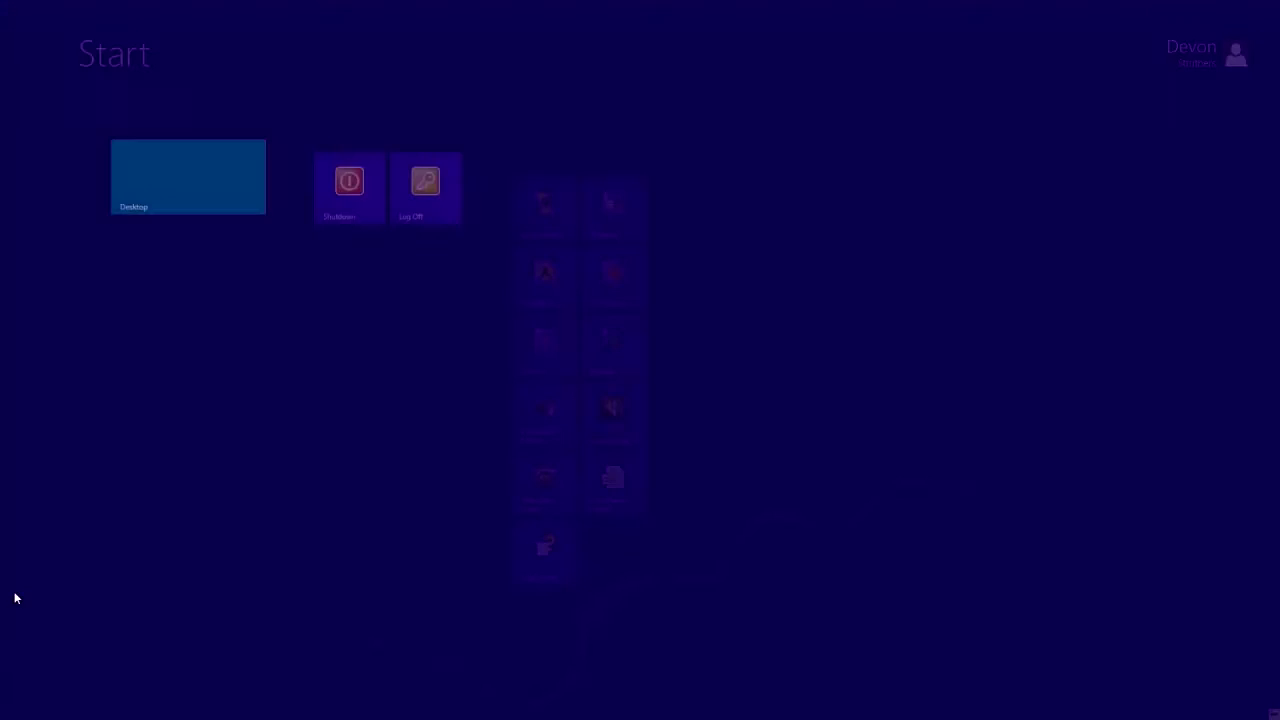
{"action": "key", "text": "super"}
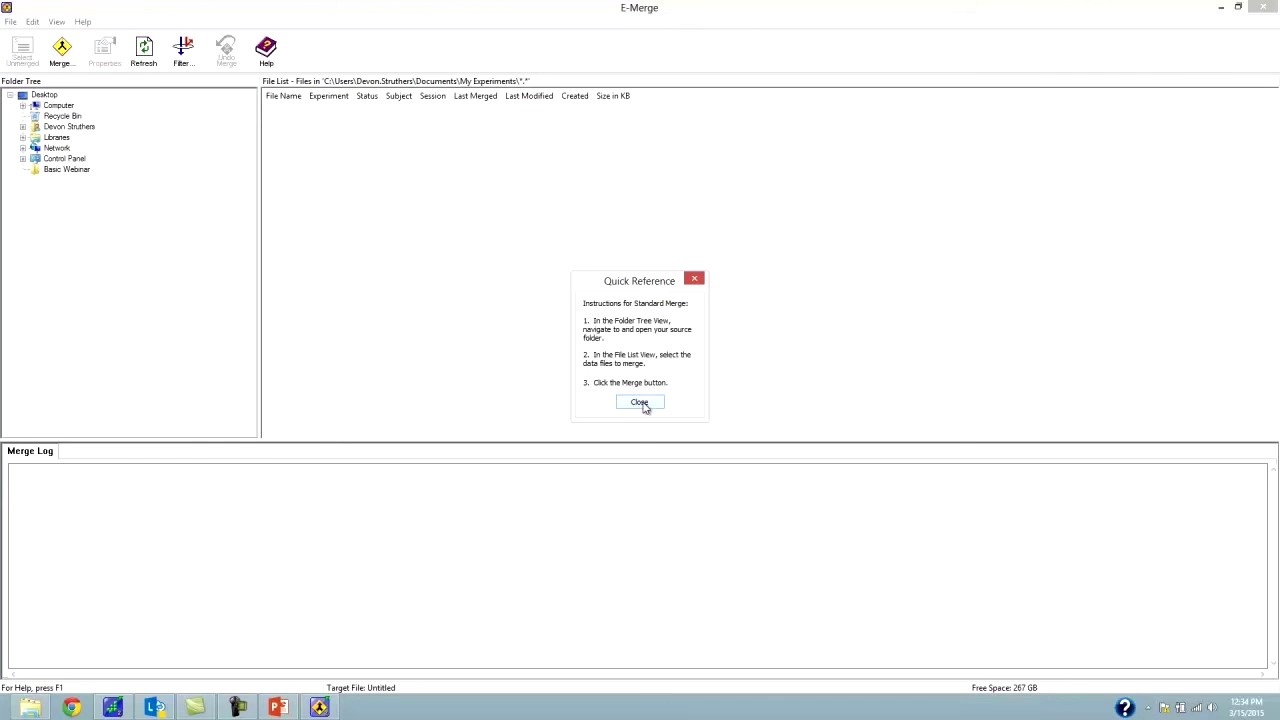
{"action": "left_click", "coordinate": [640, 403]}
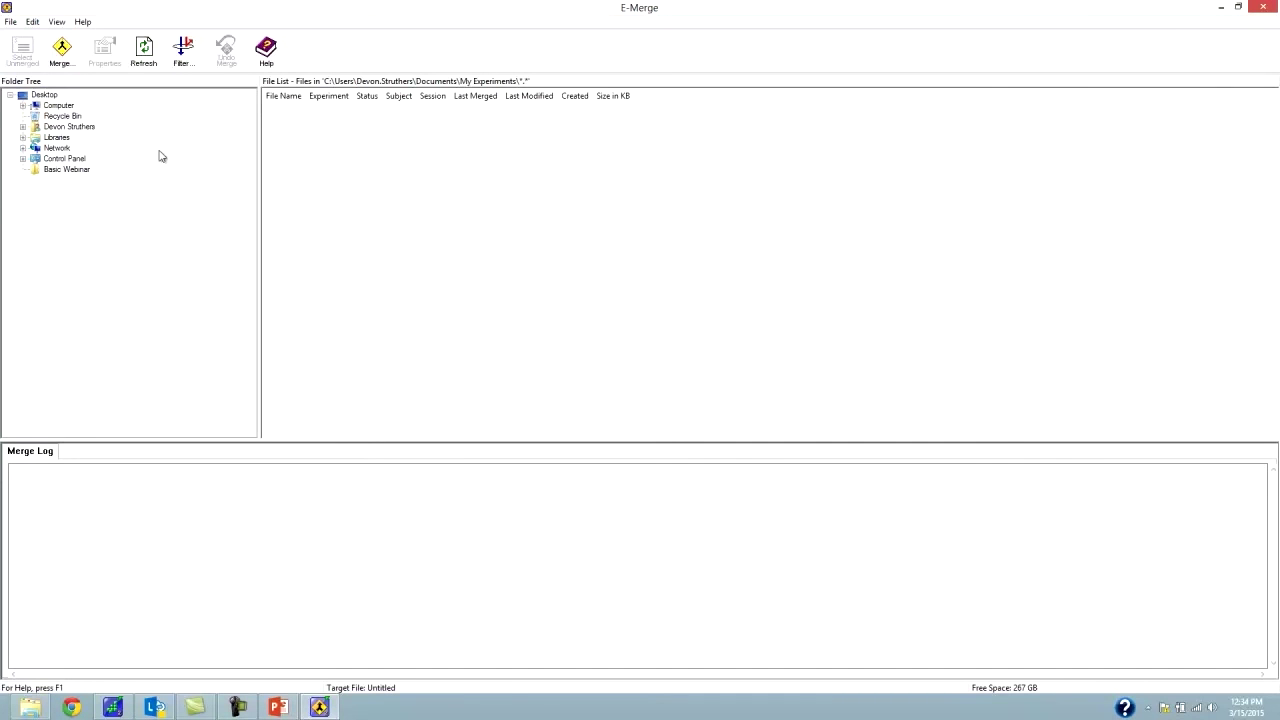
{"action": "left_click", "coordinate": [60, 170]}
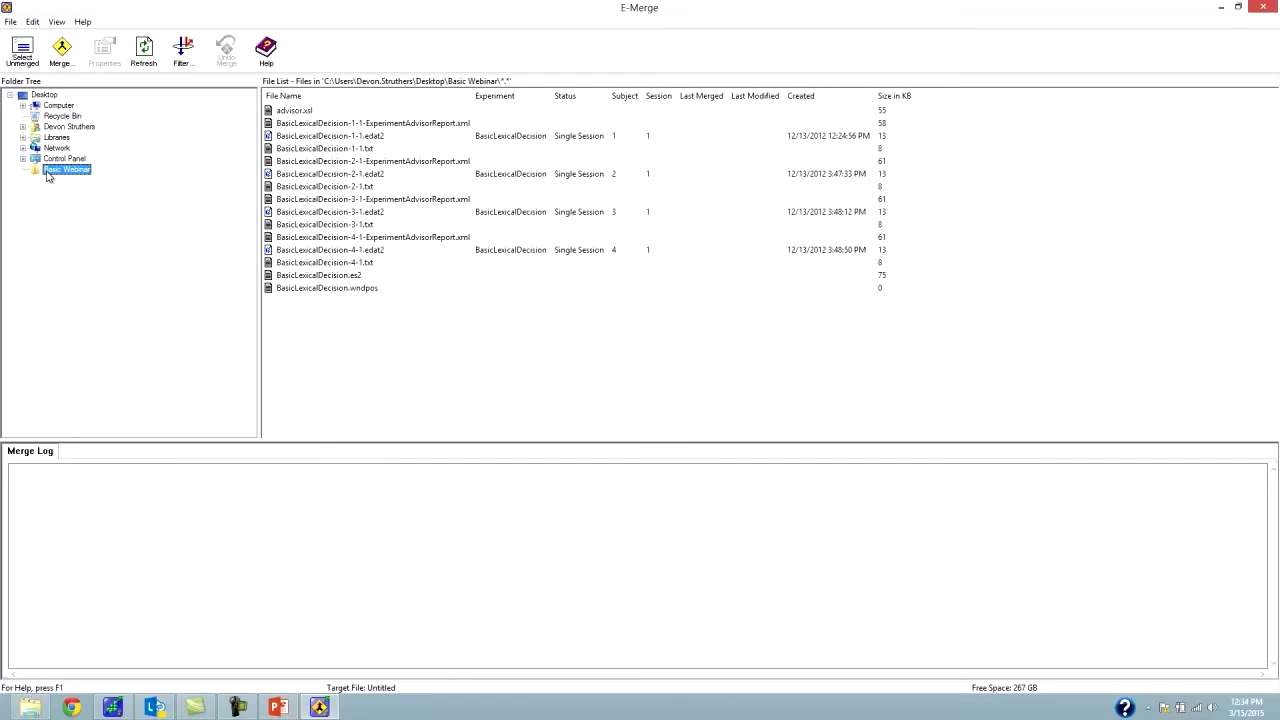
Step: Examine the BasicLexicalDecision edat2 data files of subjects 1 to 4 in the Basic Webinar file list
{"action": "left_click", "coordinate": [350, 140]}
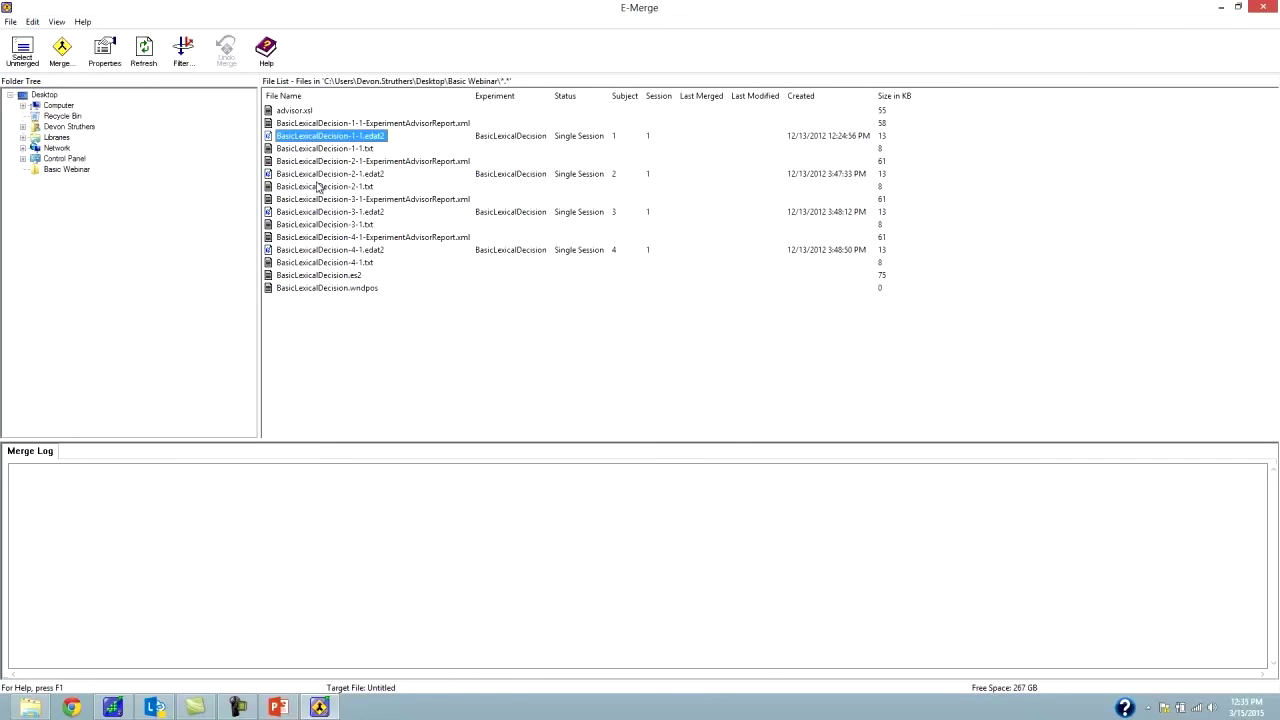
{"action": "left_click", "coordinate": [320, 187]}
{"action": "left_click", "coordinate": [325, 175]}
{"action": "left_click", "coordinate": [325, 213]}
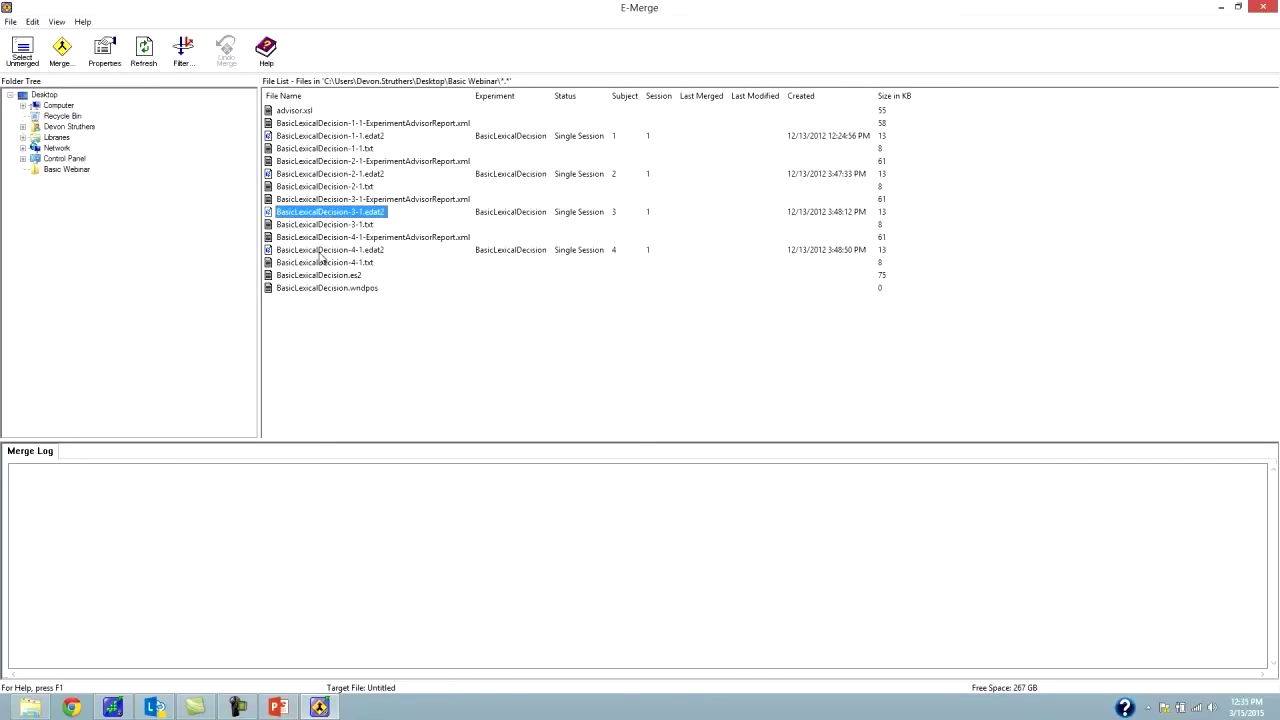
{"action": "left_click", "coordinate": [322, 252]}
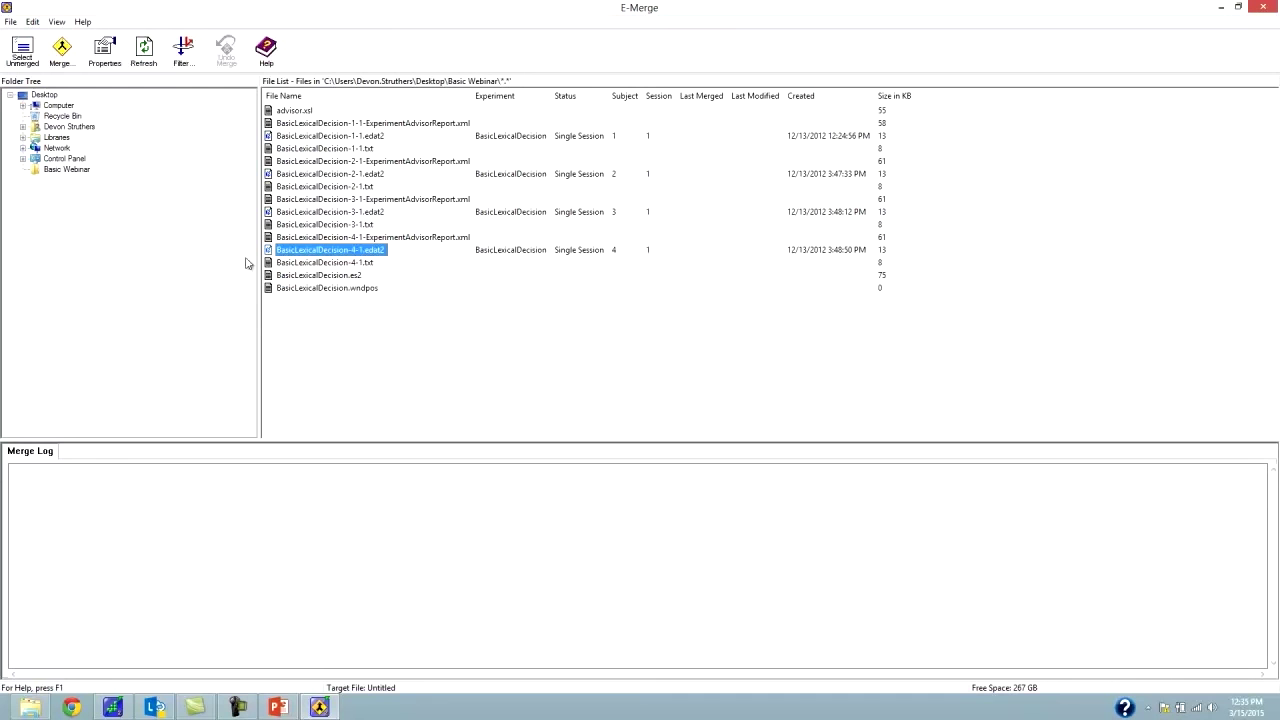
{"action": "left_click", "coordinate": [194, 157]}
{"action": "left_click", "coordinate": [298, 138]}
{"action": "left_click", "coordinate": [305, 174]}
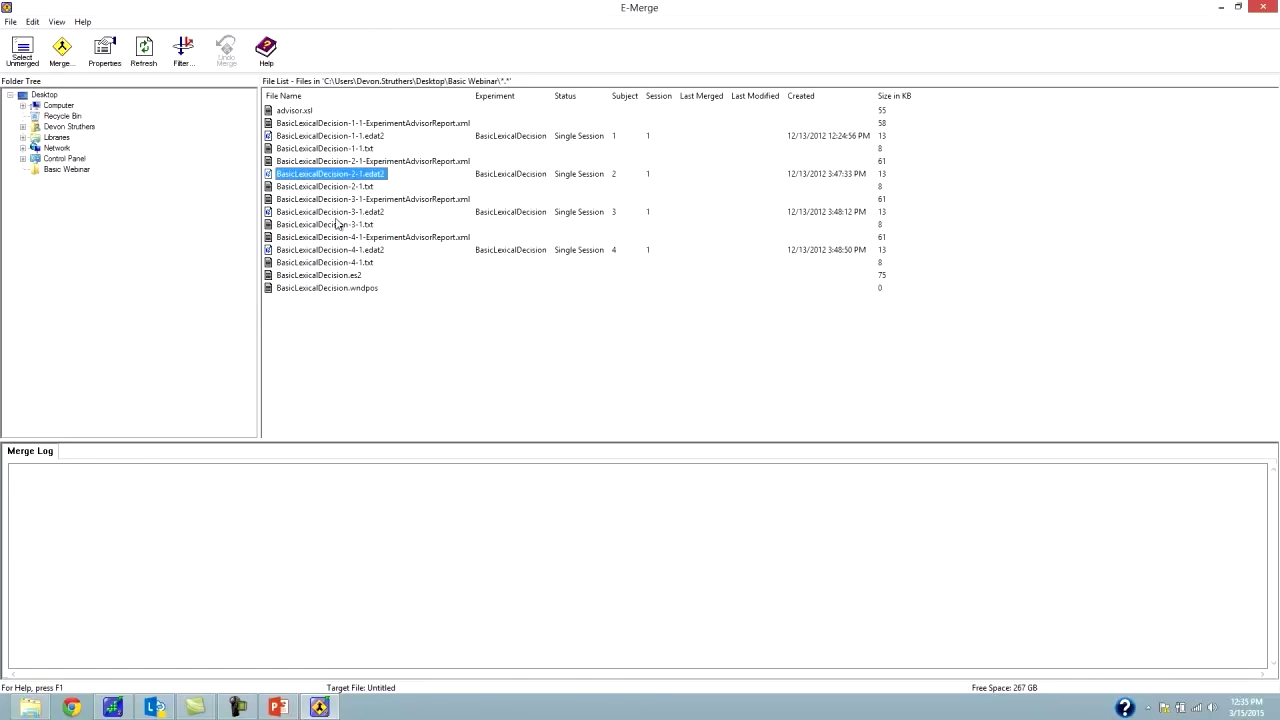
{"action": "left_click", "coordinate": [330, 213]}
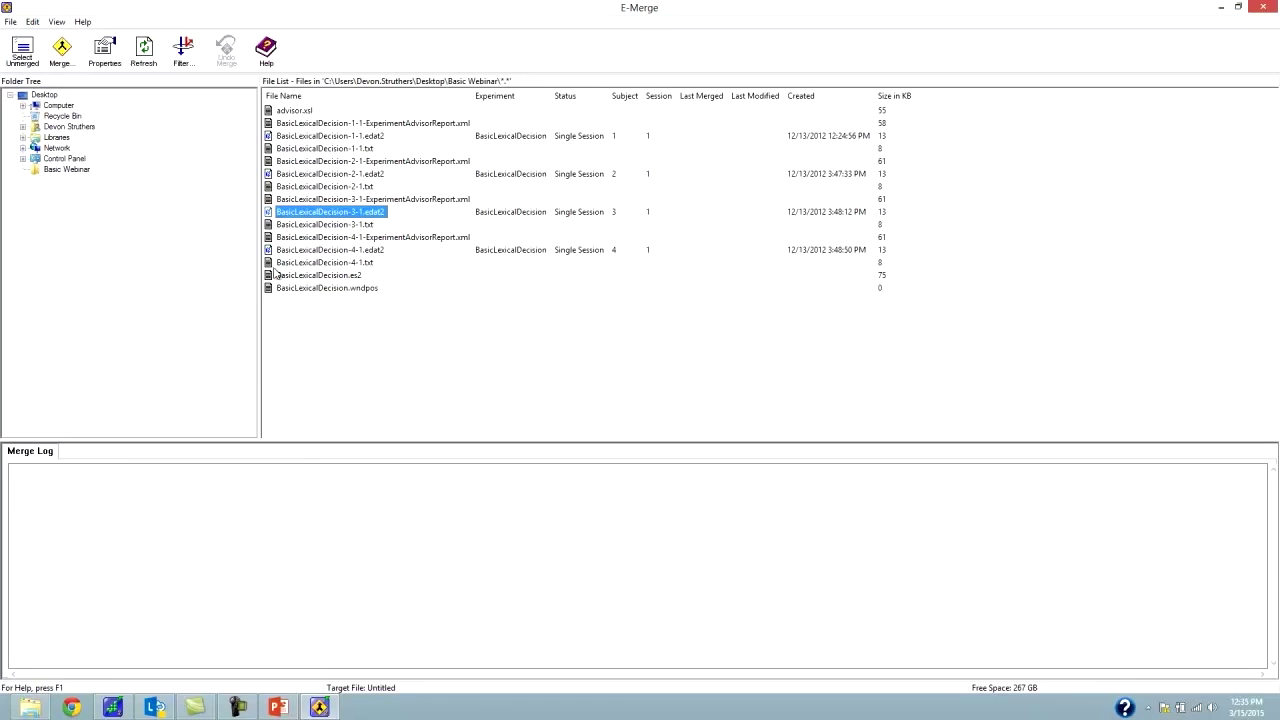
{"action": "left_click", "coordinate": [179, 117]}
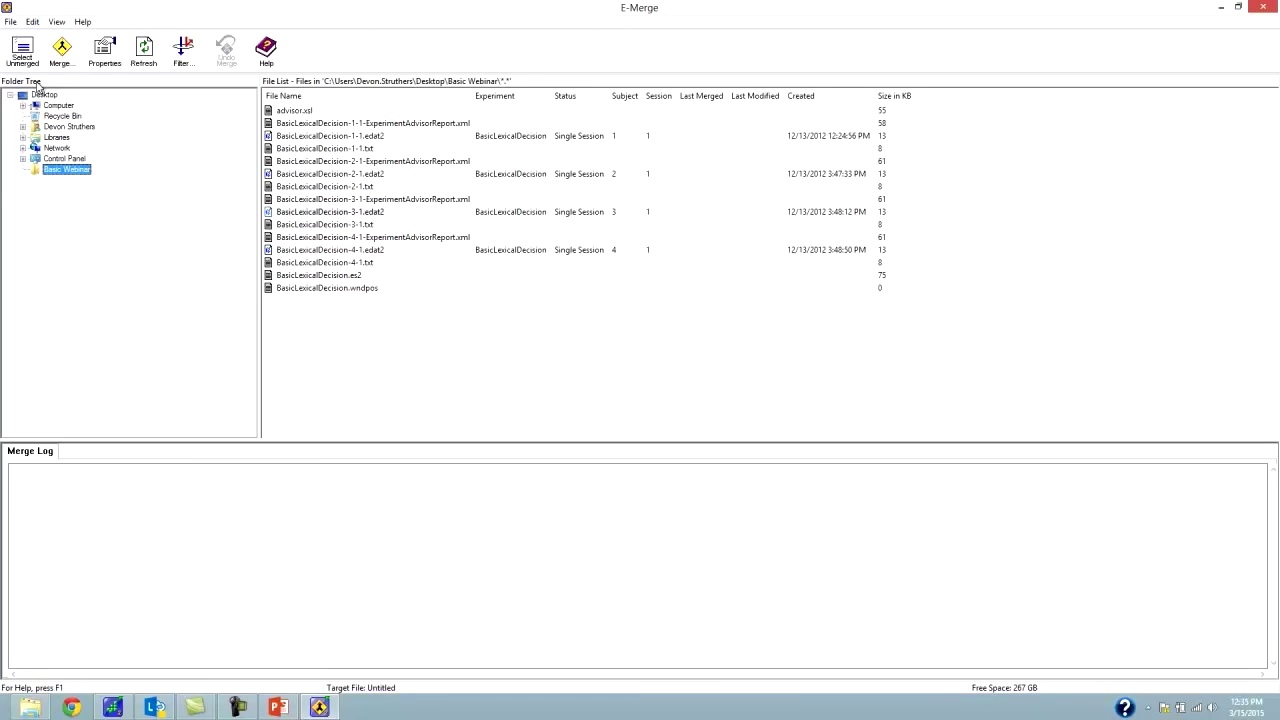
Step: Select all unmerged data files and combine them with a Standard Merge into a new target file named BasicMerge in the Basic Webinar folder
{"action": "left_click", "coordinate": [22, 50]}
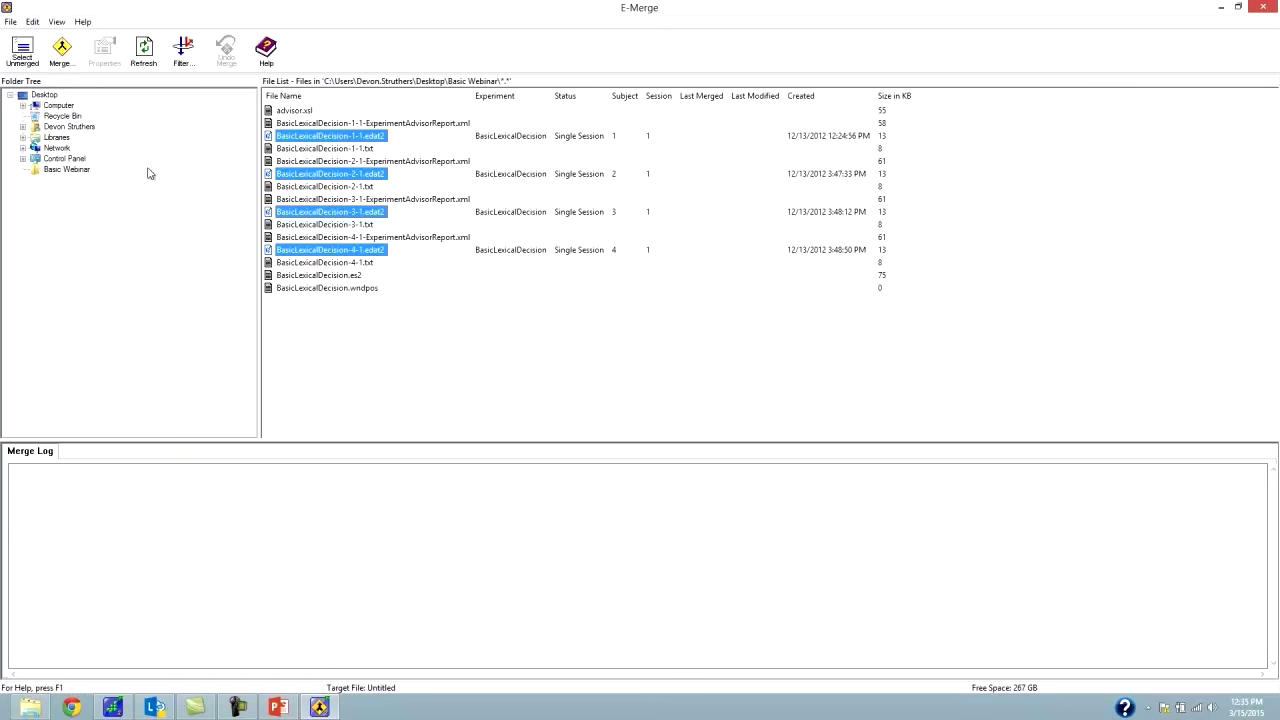
{"action": "left_click", "coordinate": [75, 62]}
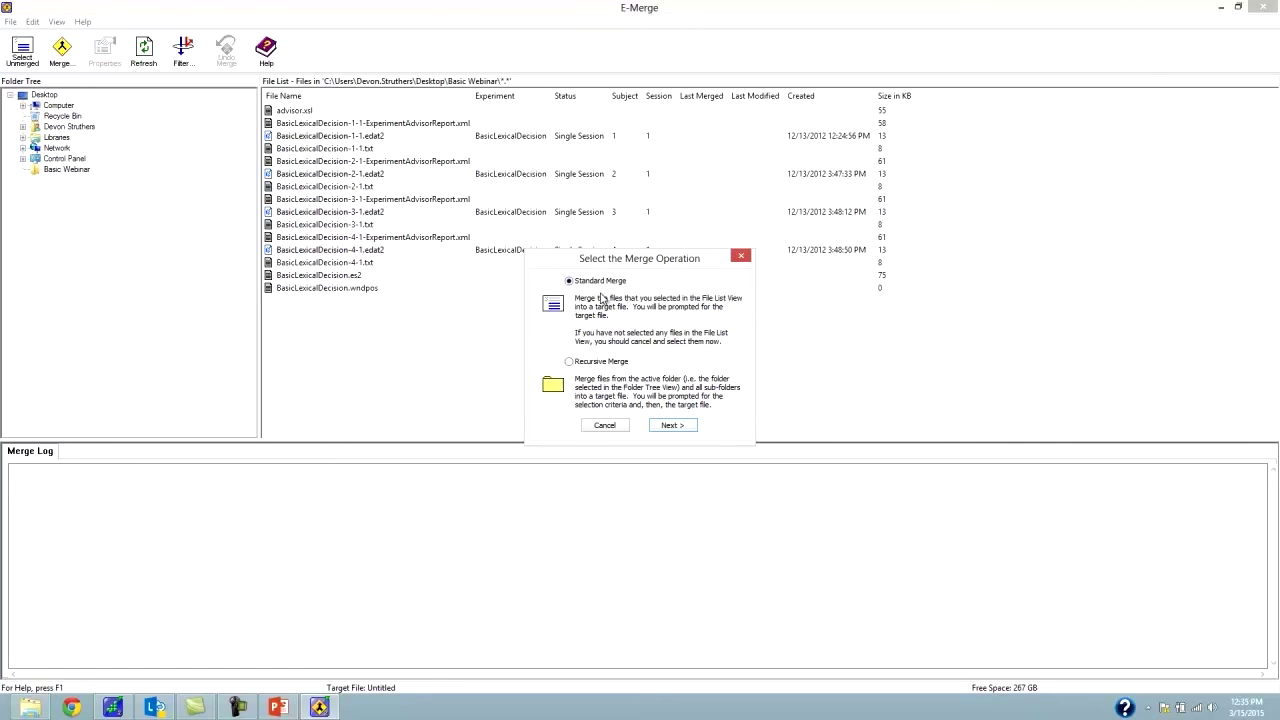
{"action": "left_click", "coordinate": [683, 428]}
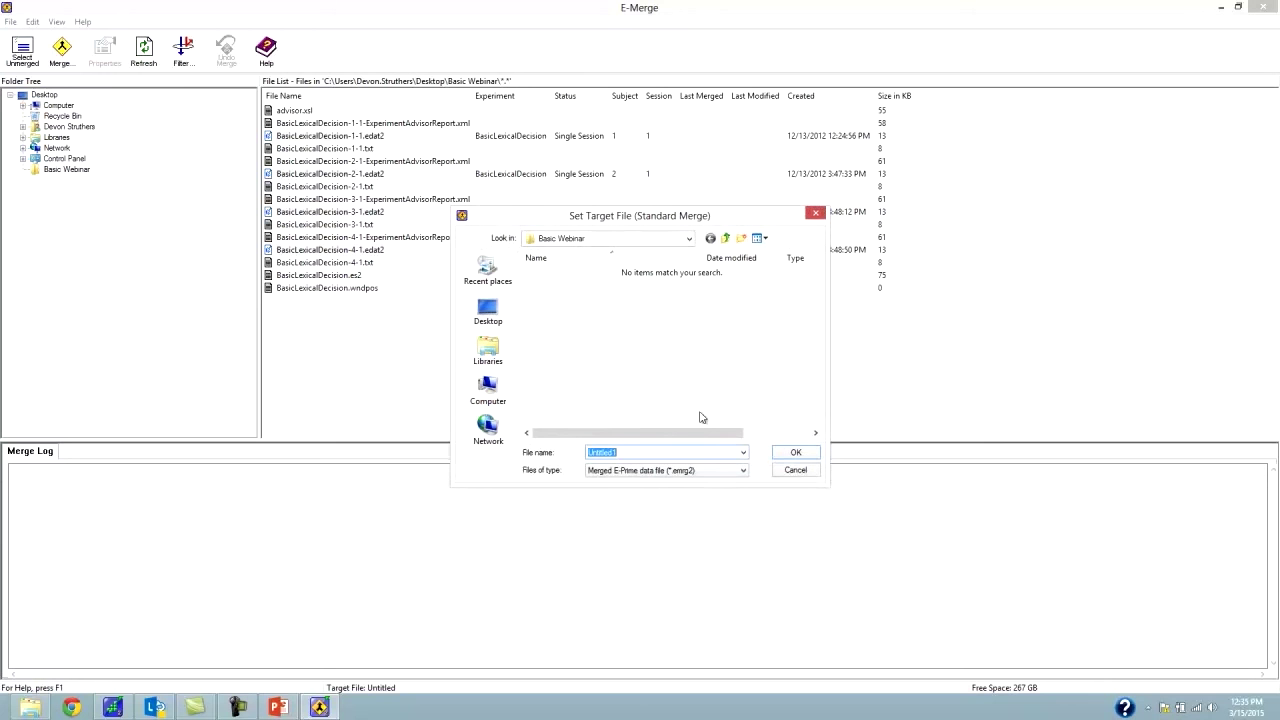
{"action": "type", "text": "B"}
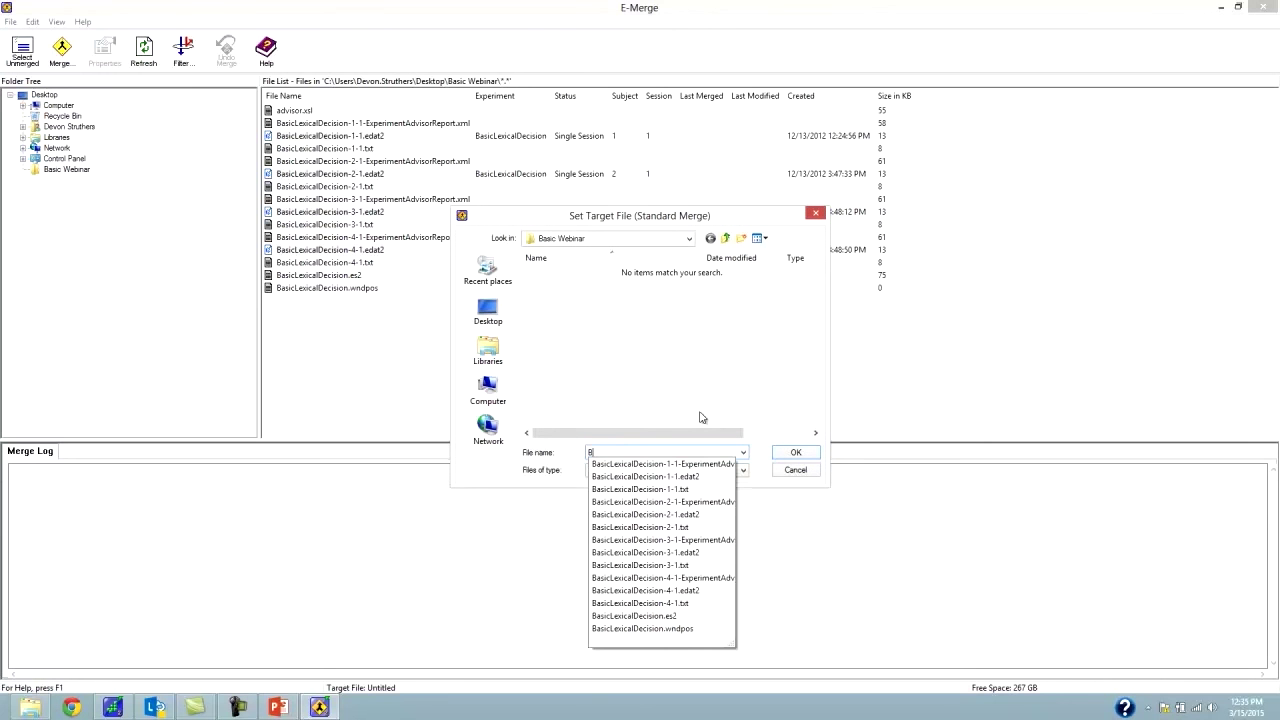
{"action": "type", "text": "asicMerge"}
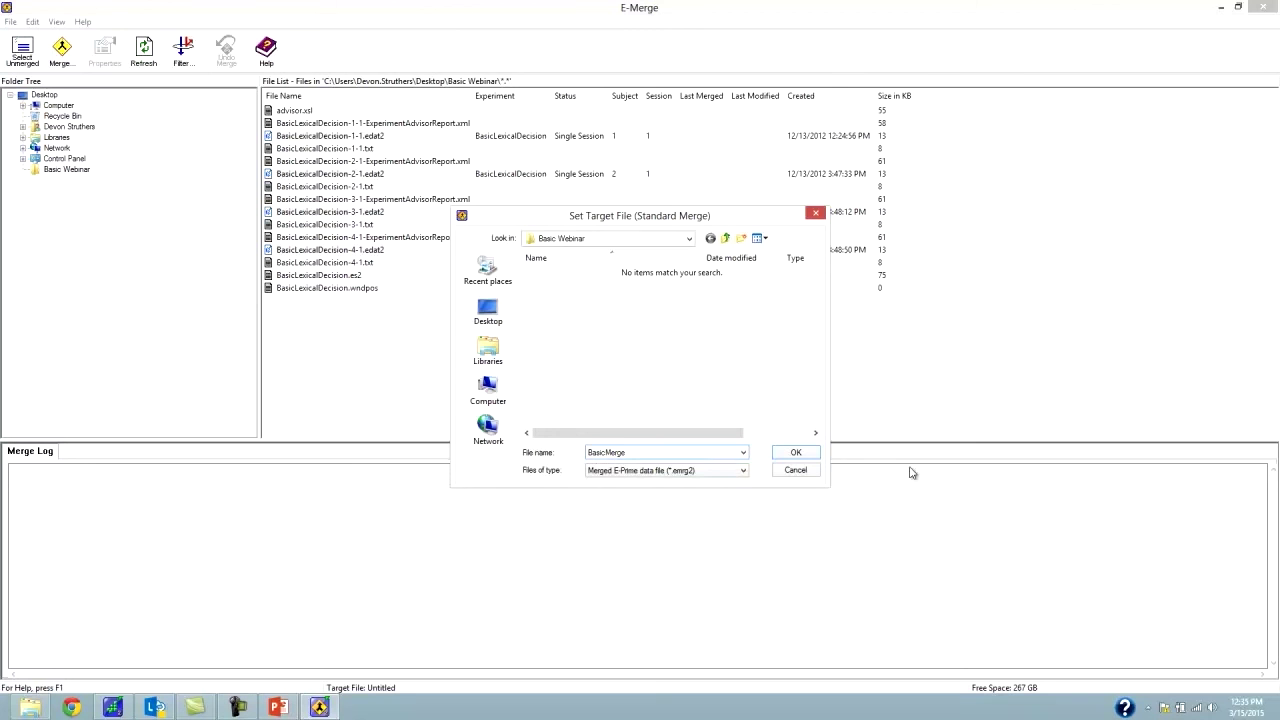
{"action": "left_click", "coordinate": [801, 452]}
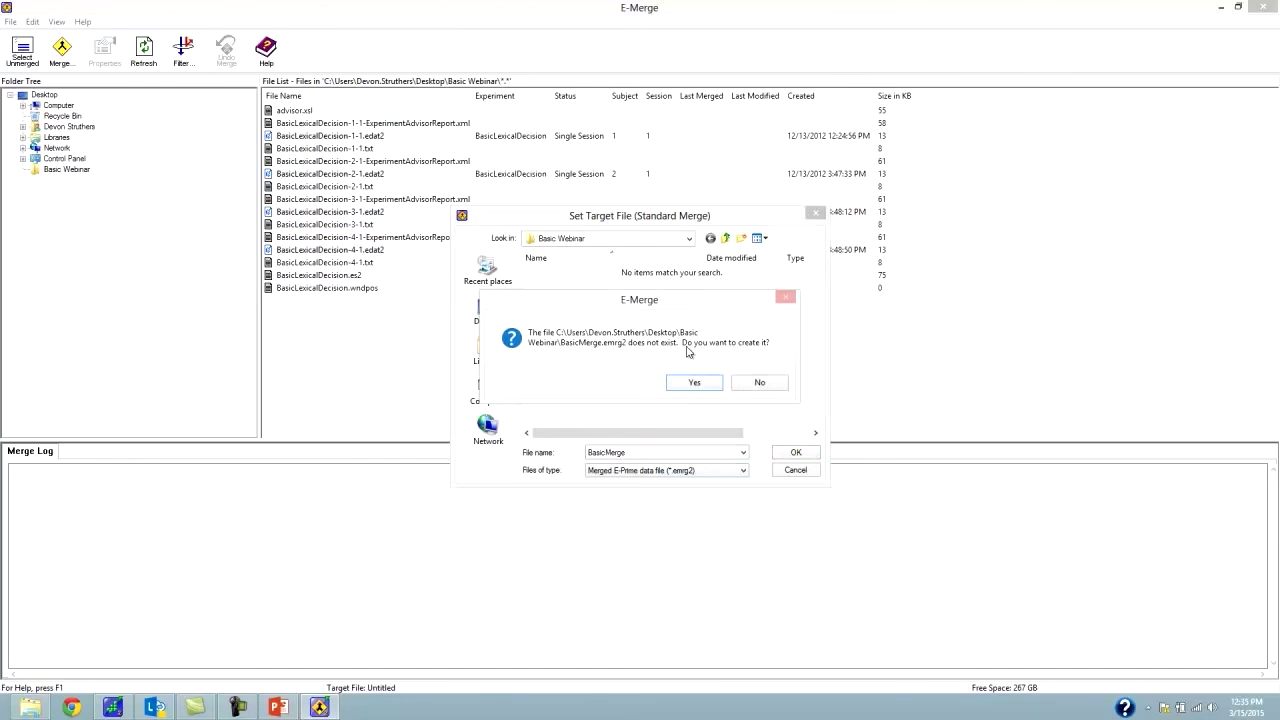
{"action": "left_click", "coordinate": [712, 386]}
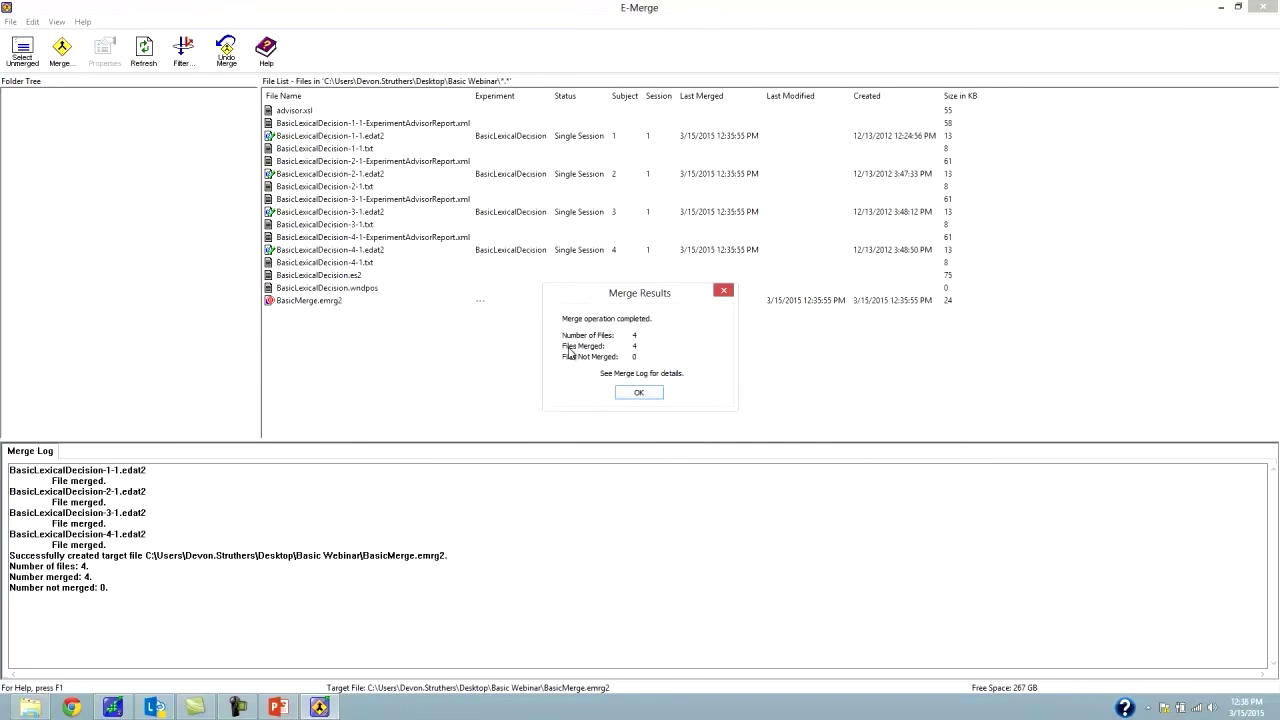
{"action": "left_click", "coordinate": [638, 393]}
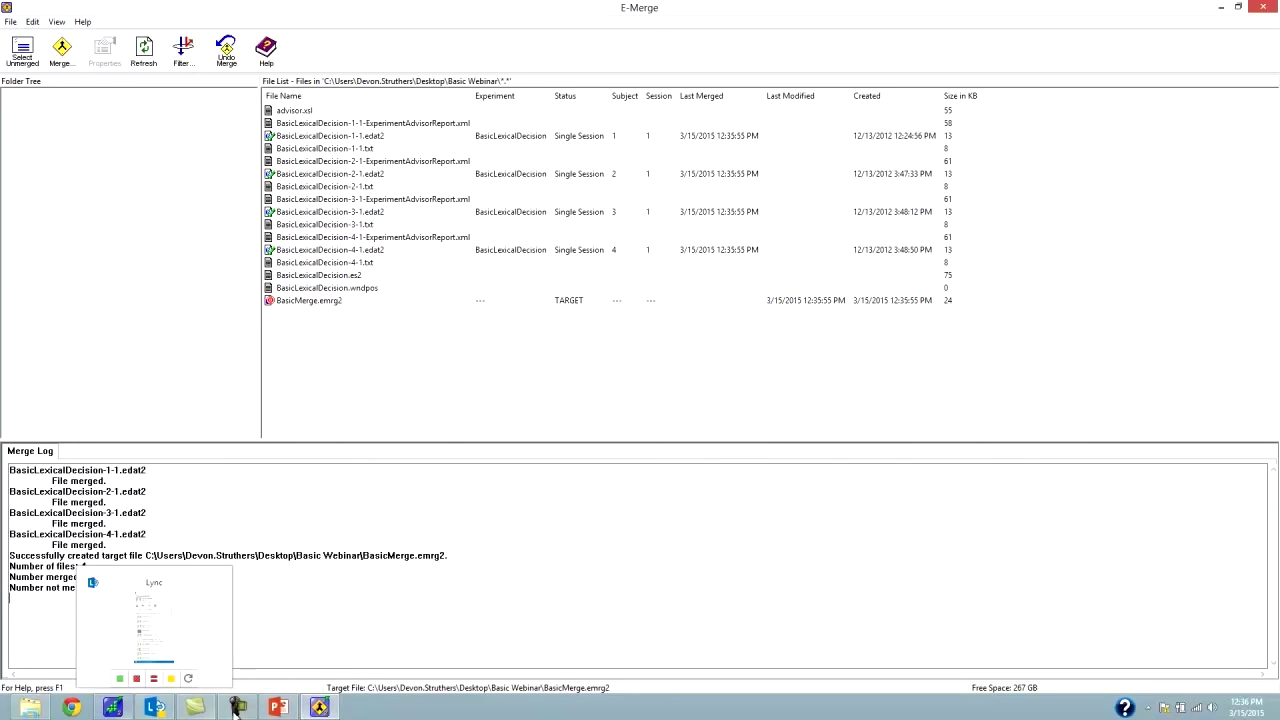
Step: Switch to the PowerPoint presentation, review the Overview of E-Merge slide and return to E-Merge
{"action": "left_click", "coordinate": [278, 707]}
{"action": "left_click", "coordinate": [181, 391]}
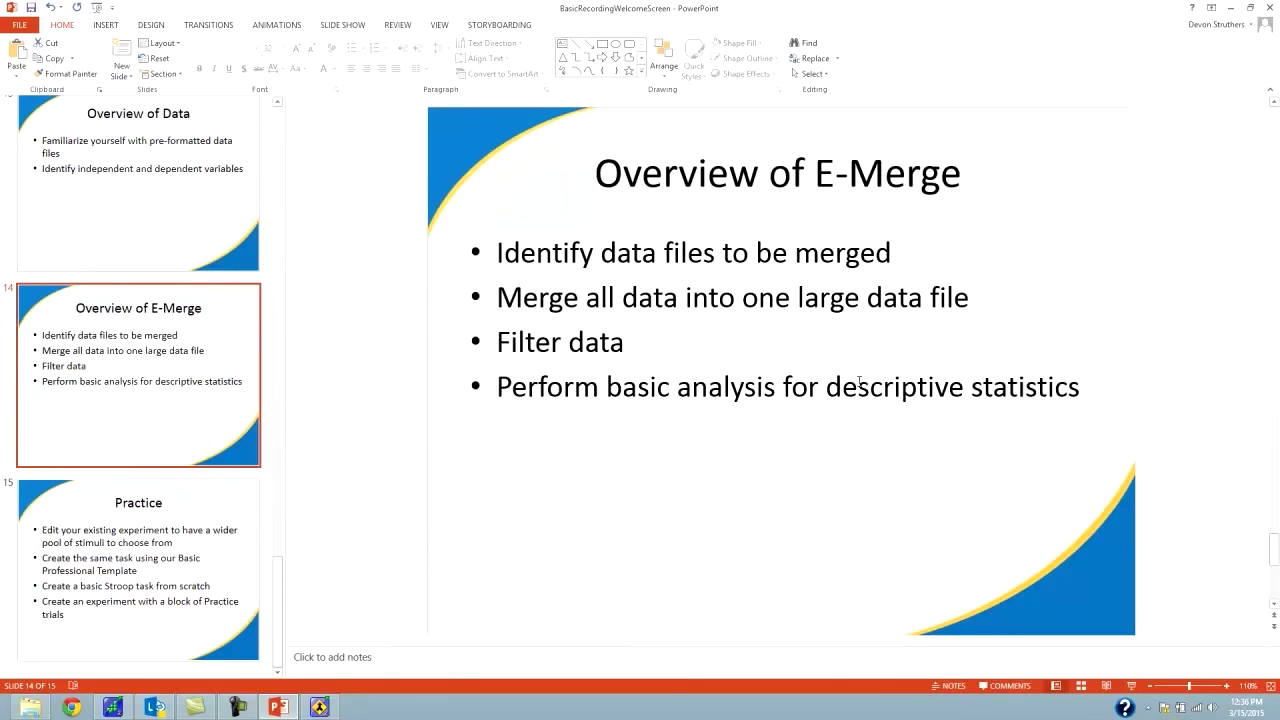
{"action": "left_click", "coordinate": [1236, 9]}
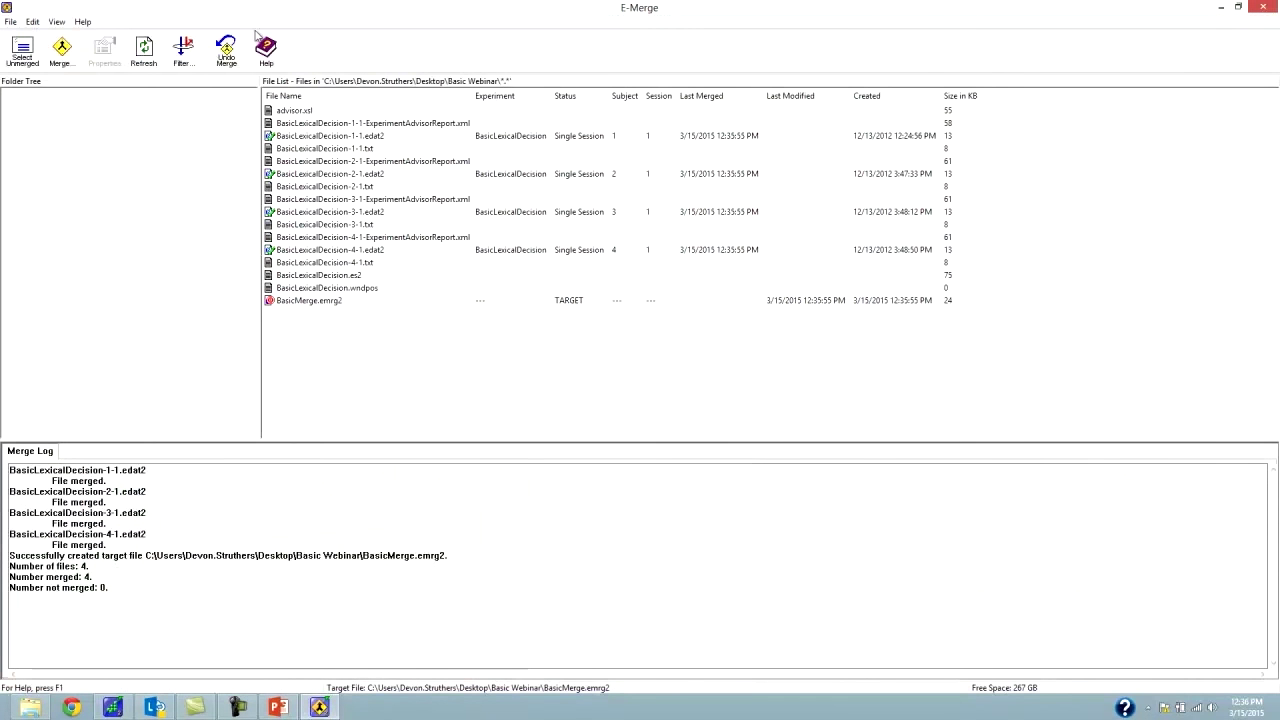
Step: Close E-Merge and open the BasicMerge file from the Basic Webinar folder in E-DataAid, showing the StimText and Stimulus columns
{"action": "left_click", "coordinate": [1263, 7]}
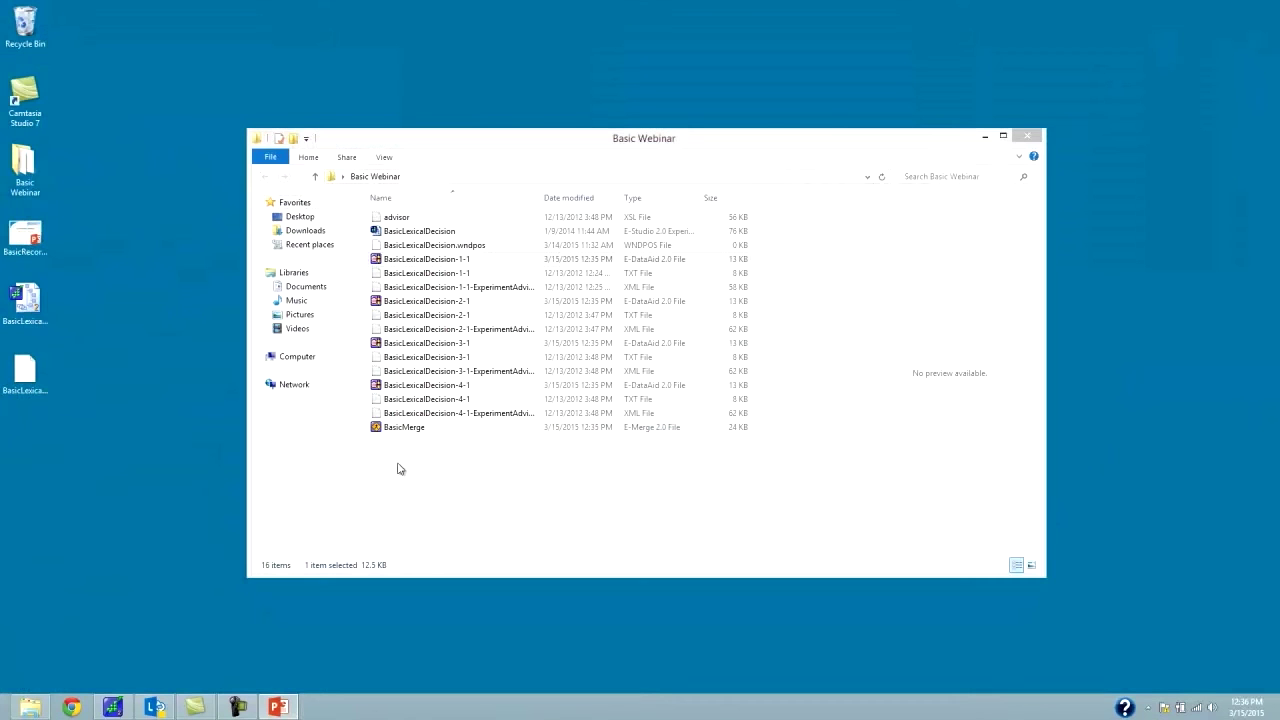
{"action": "left_click", "coordinate": [399, 427]}
{"action": "double_click", "coordinate": [399, 427]}
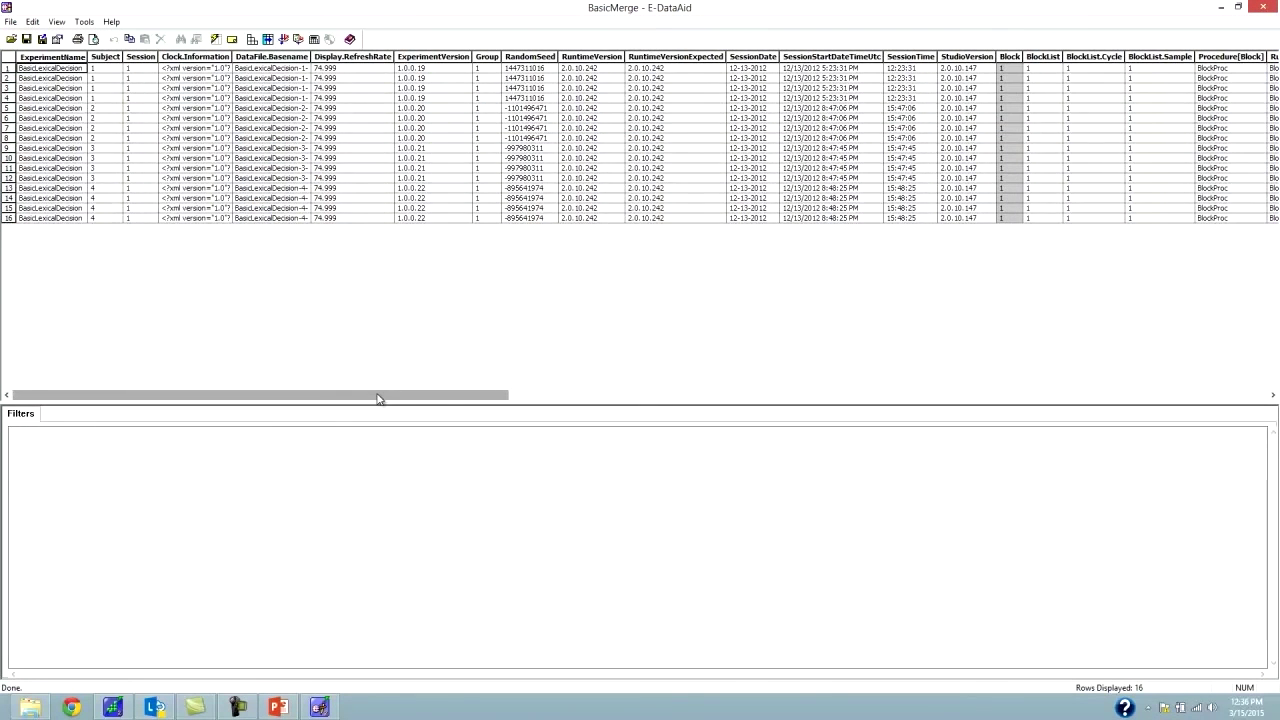
{"action": "left_click_drag", "start_coordinate": [378, 398], "coordinate": [1112, 397]}
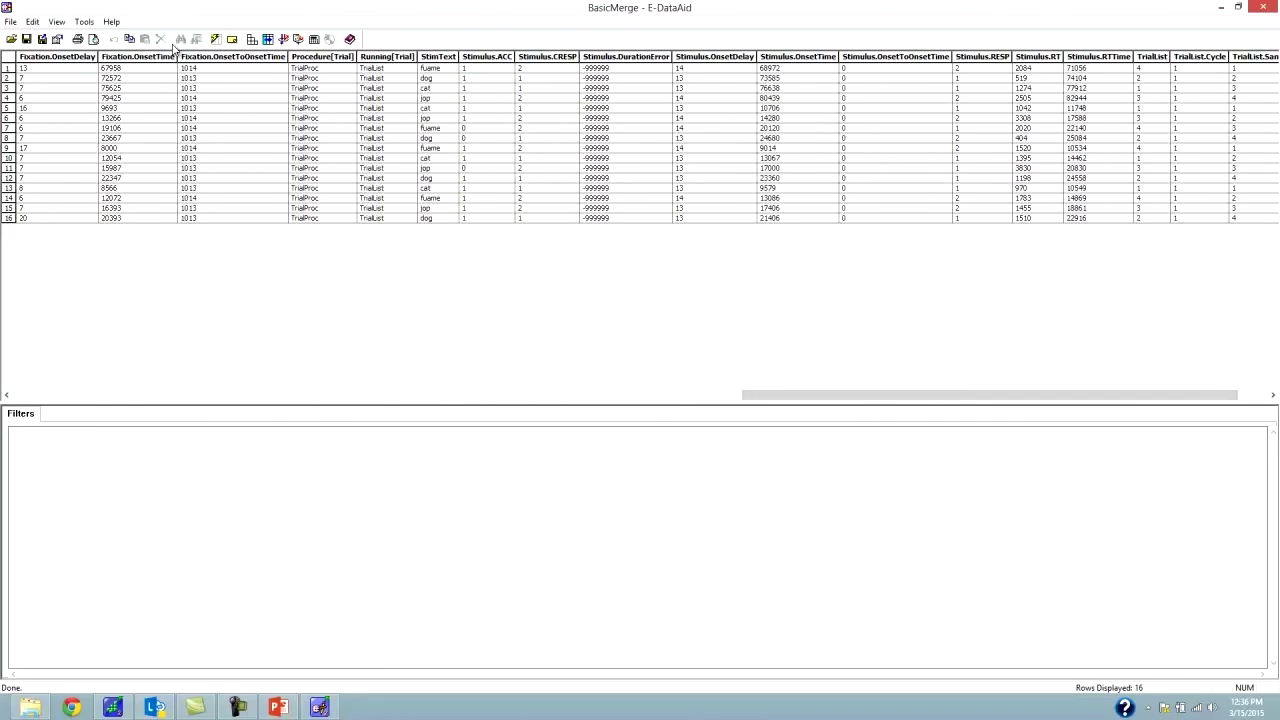
Step: Run an analysis with Category as the column variable and the means of Stimulus.ACC and Stimulus.RT as data
{"action": "left_click", "coordinate": [313, 40]}
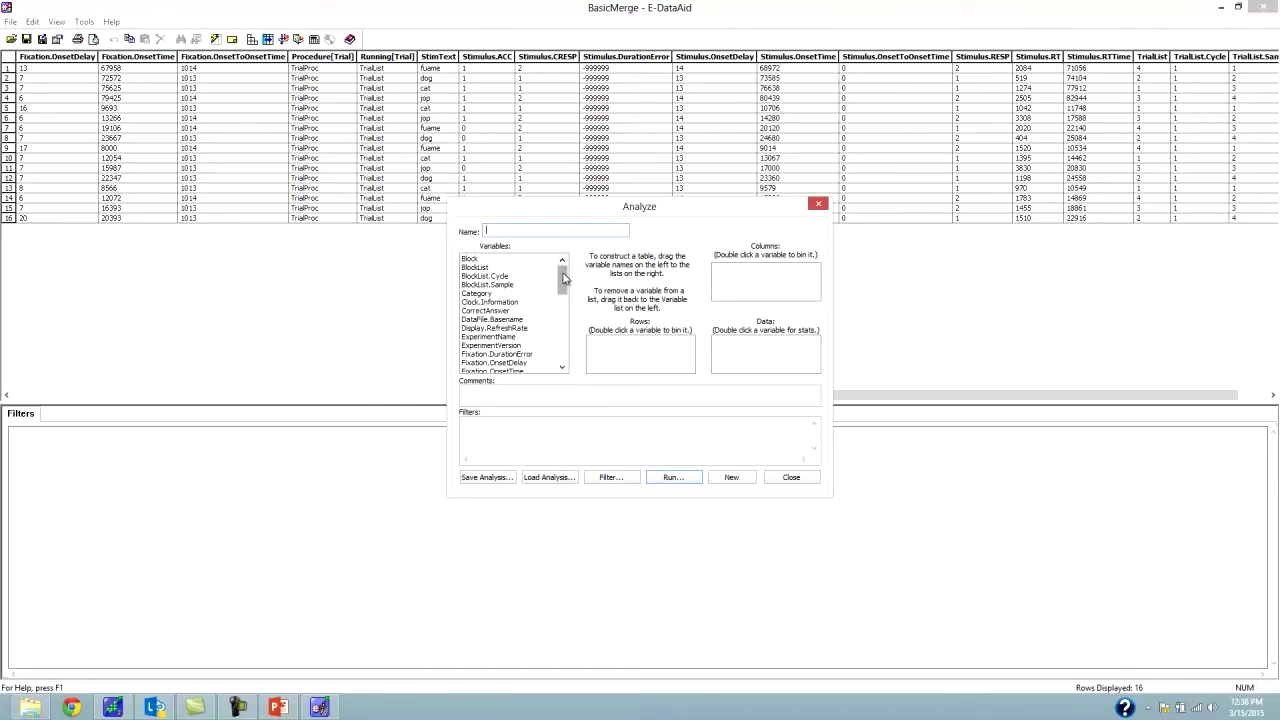
{"action": "left_click_drag", "start_coordinate": [563, 278], "coordinate": [772, 360]}
{"action": "left_click", "coordinate": [485, 311]}
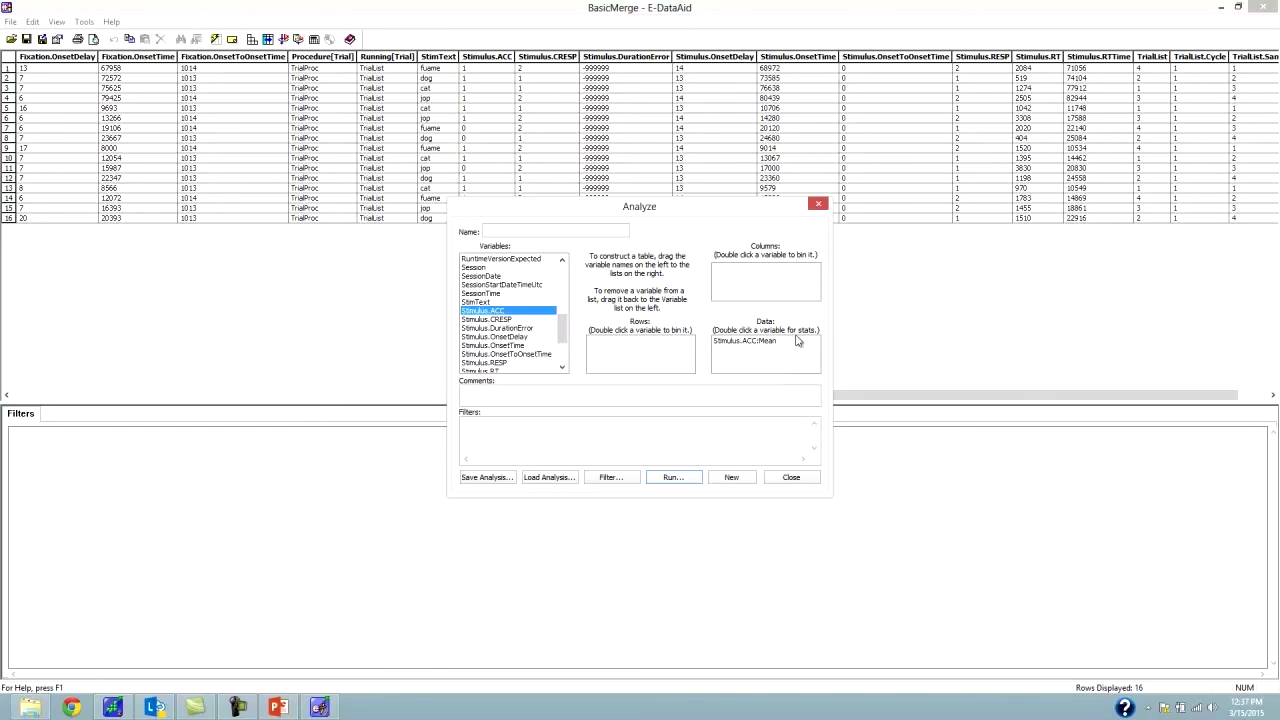
{"action": "scroll", "coordinate": [565, 330], "scroll_direction": "down", "scroll_amount": 1}
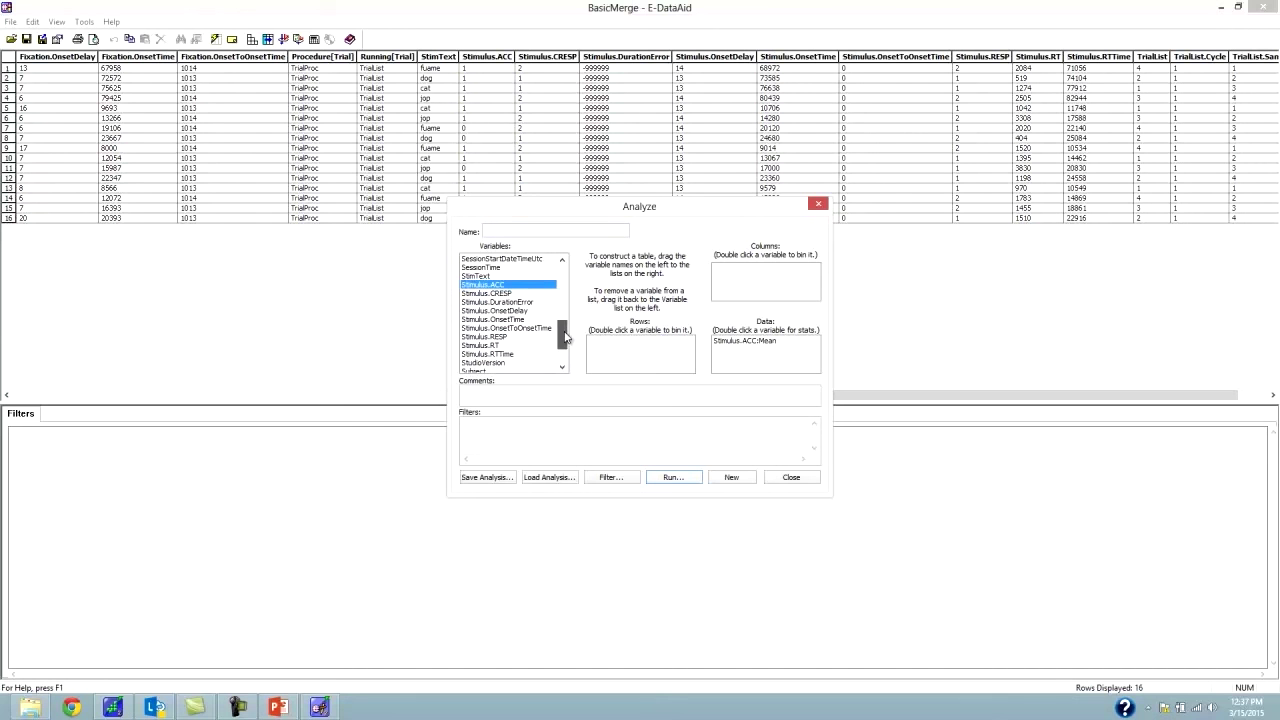
{"action": "left_click_drag", "start_coordinate": [493, 347], "coordinate": [766, 363]}
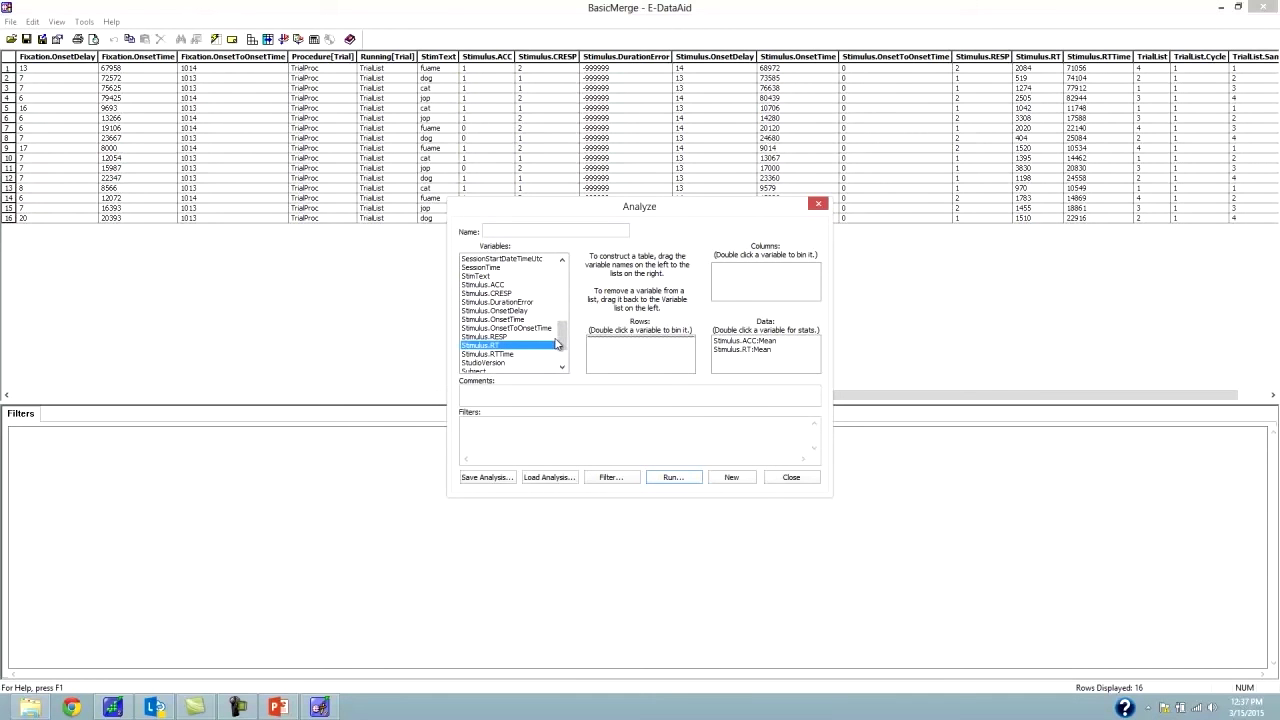
{"action": "left_click_drag", "start_coordinate": [557, 344], "coordinate": [573, 289]}
{"action": "left_click_drag", "start_coordinate": [486, 277], "coordinate": [749, 289]}
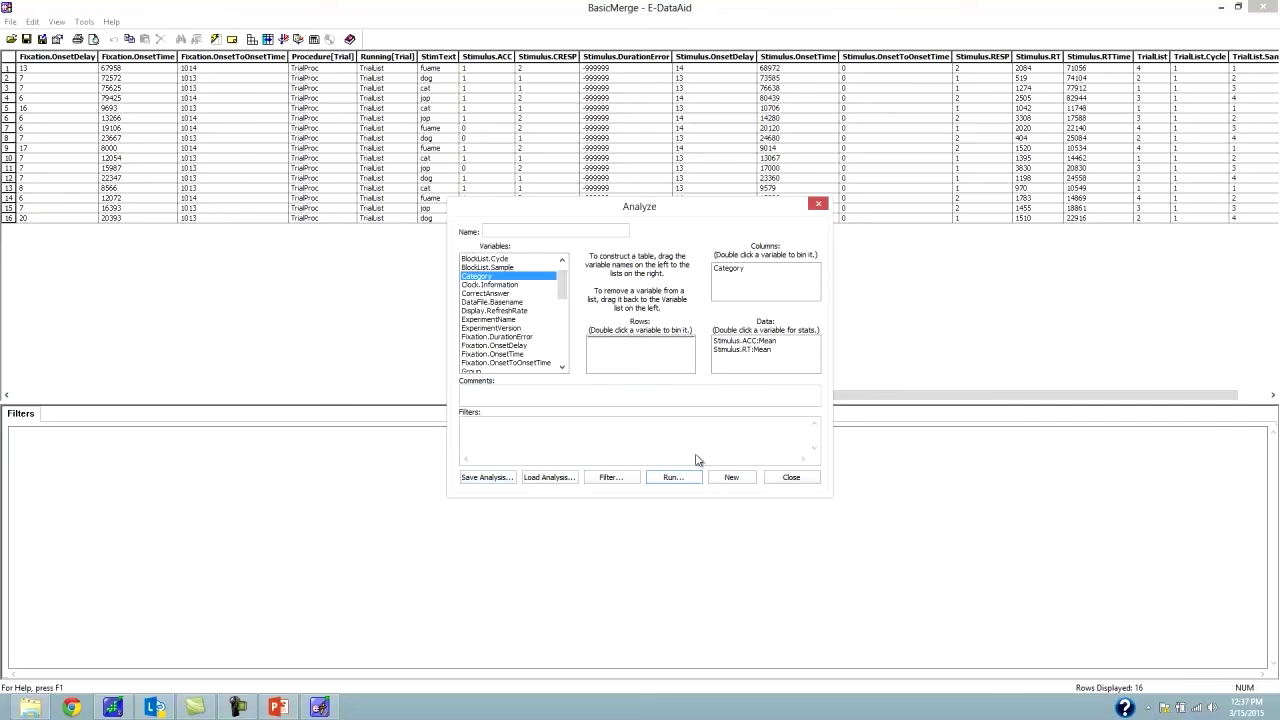
{"action": "left_click", "coordinate": [673, 477]}
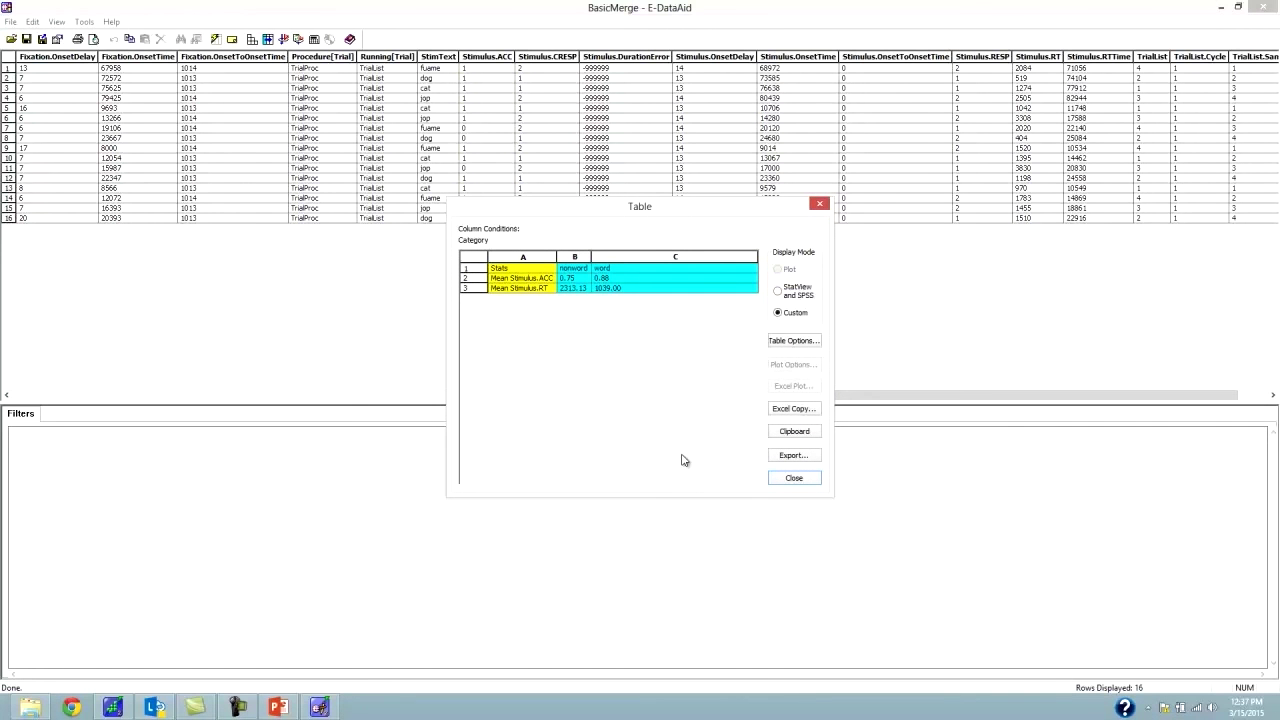
Step: Examine the mean accuracy and reaction time table for nonwords and words, and close the analysis without saving it
{"action": "left_click", "coordinate": [522, 281]}
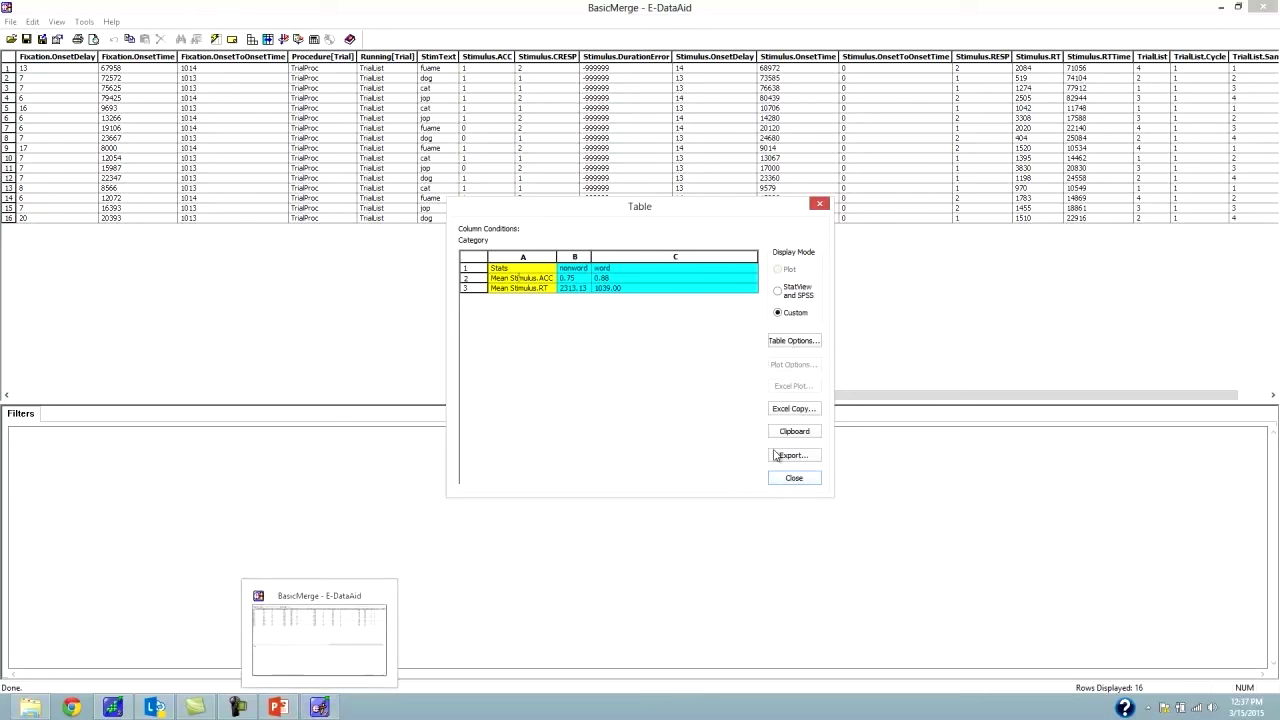
{"action": "left_click", "coordinate": [812, 484]}
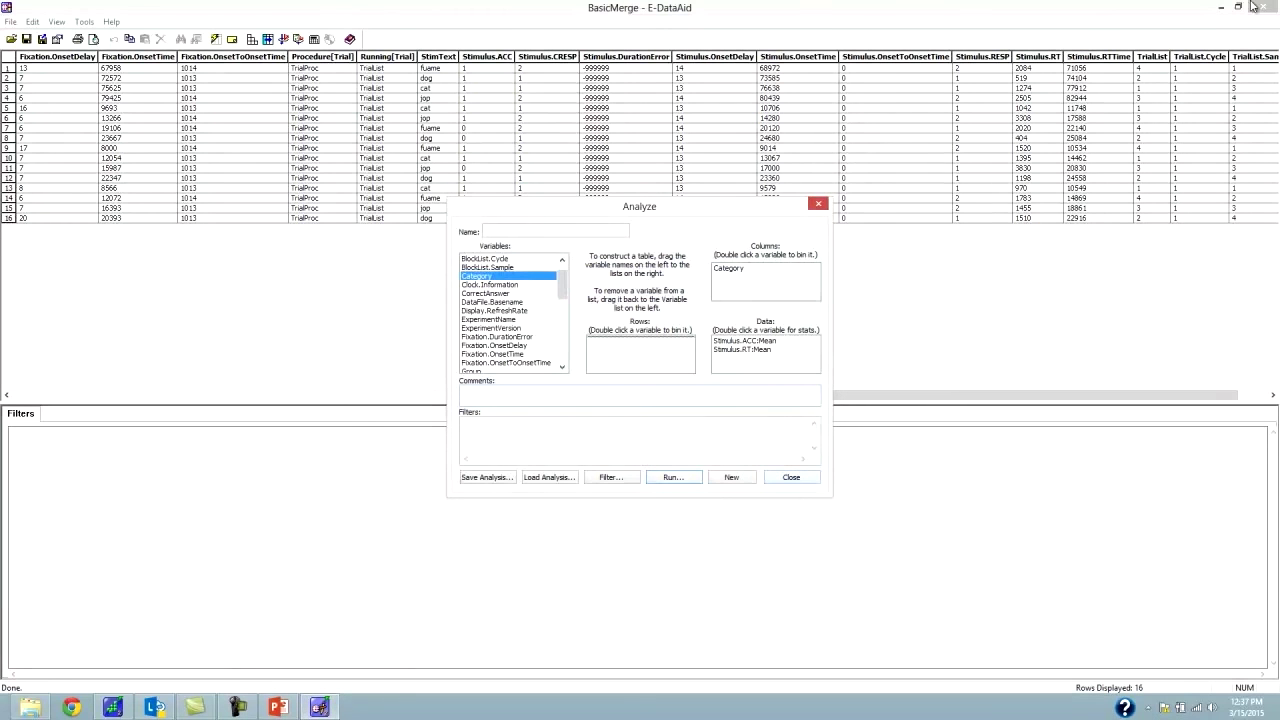
{"action": "left_click", "coordinate": [790, 478]}
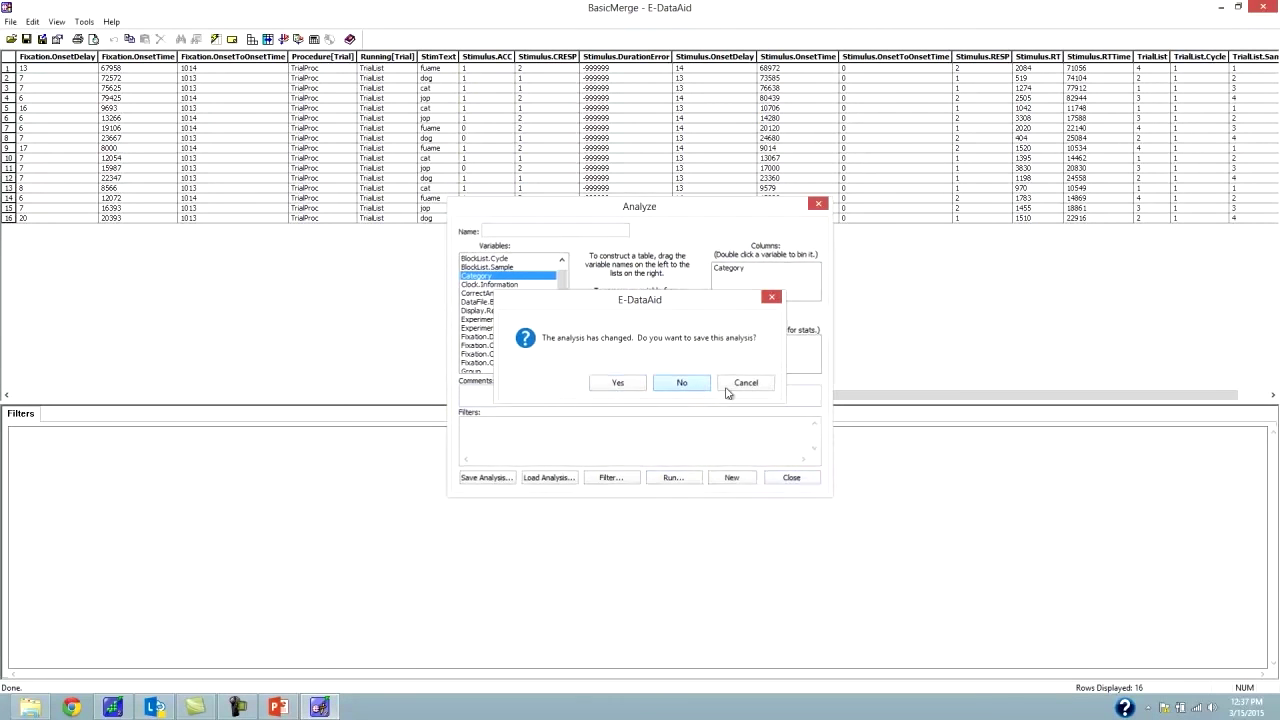
{"action": "left_click", "coordinate": [680, 383]}
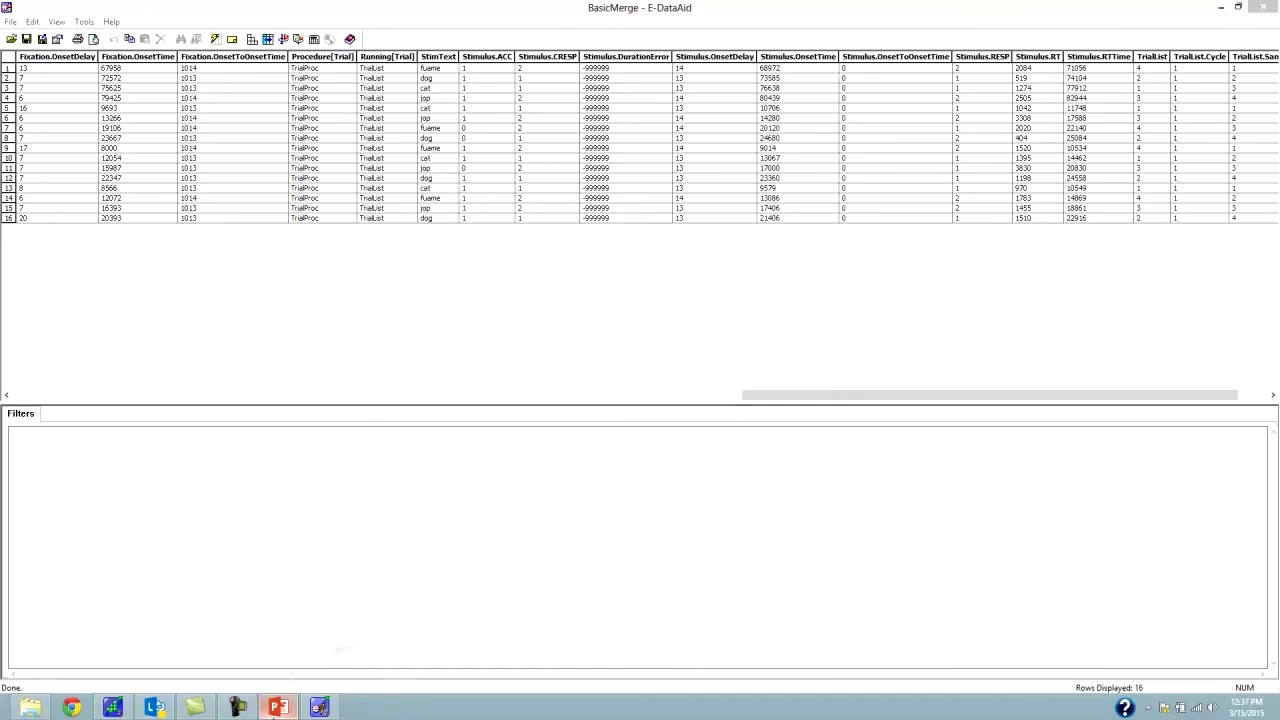
Step: Switch to the PowerPoint presentation and display the Practice slide
{"action": "left_click", "coordinate": [278, 707]}
{"action": "left_click", "coordinate": [198, 557]}
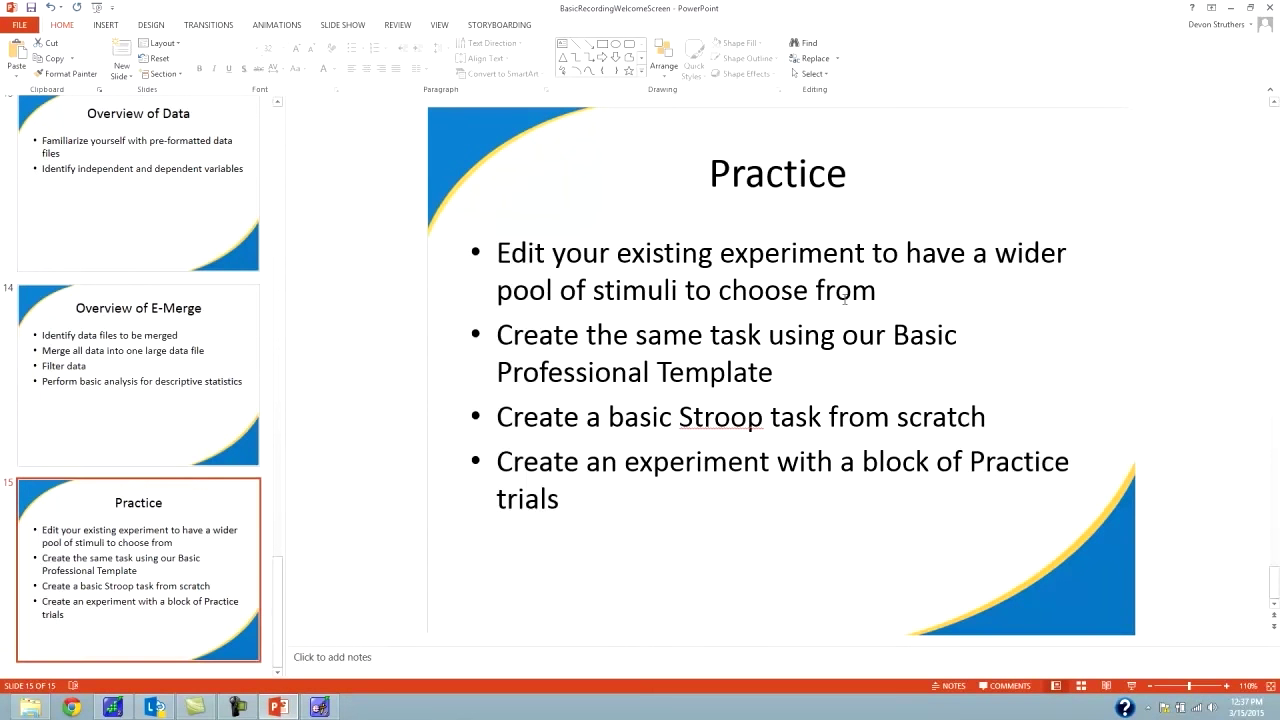